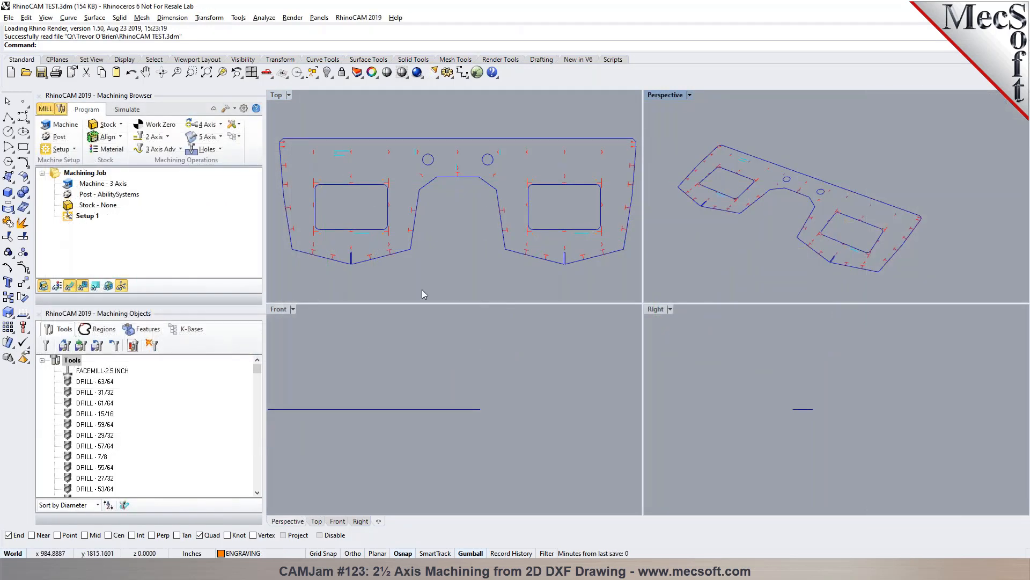
- Maximize the Perspective viewport and examine the 2D part drawing with its outline, cutouts and markings
scroll(401, 283, "up", 1)
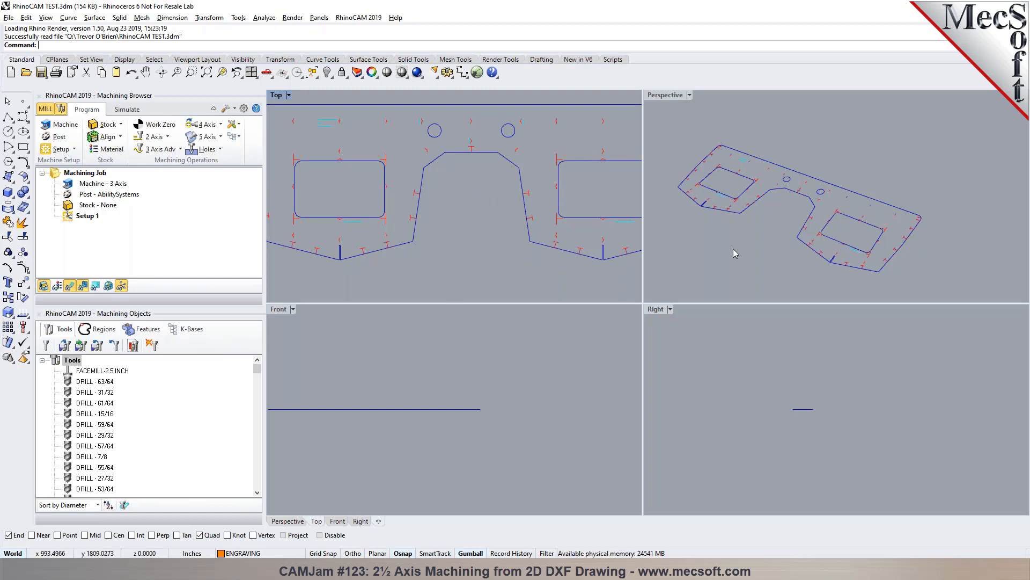
scroll(750, 244, "down", 1)
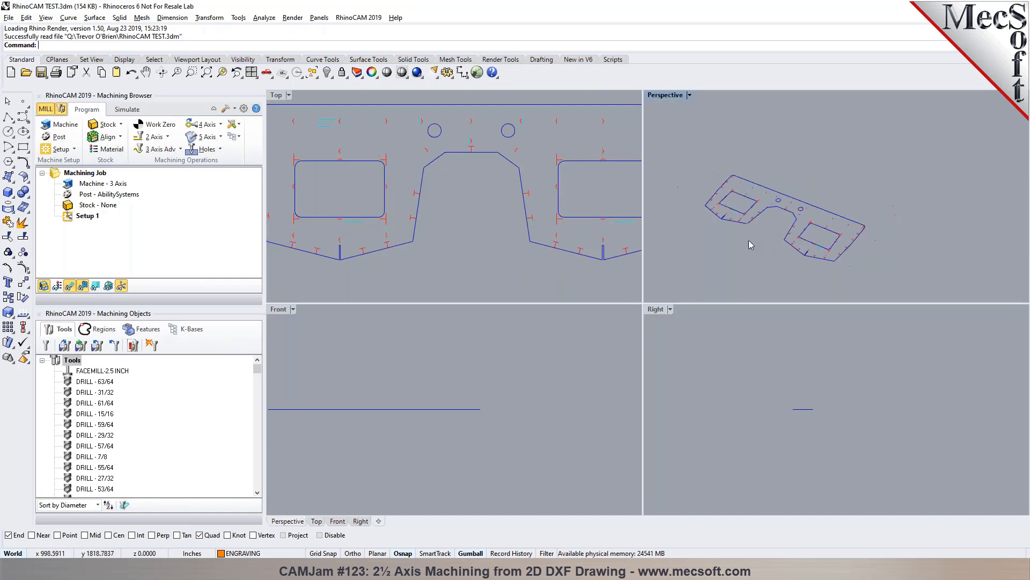
double_click(659, 97)
scroll(513, 398, "up", 2)
right_click_drag(529, 410, 598, 418)
scroll(503, 364, "up", 3)
scroll(477, 353, "down", 1)
scroll(596, 280, "up", 3)
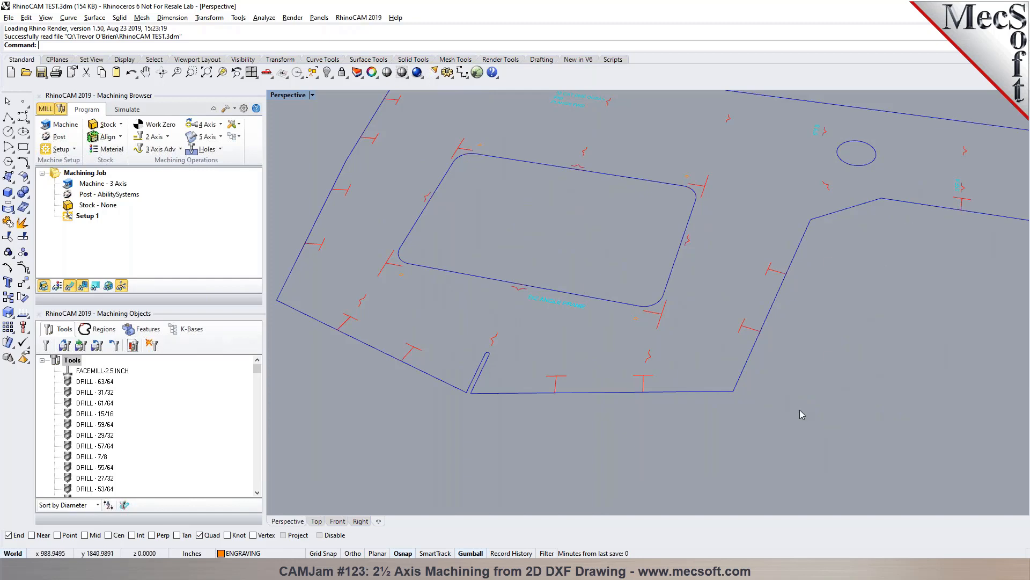
- Show the drawing's layer list and select all objects on the EDGES layer
left_click(357, 73)
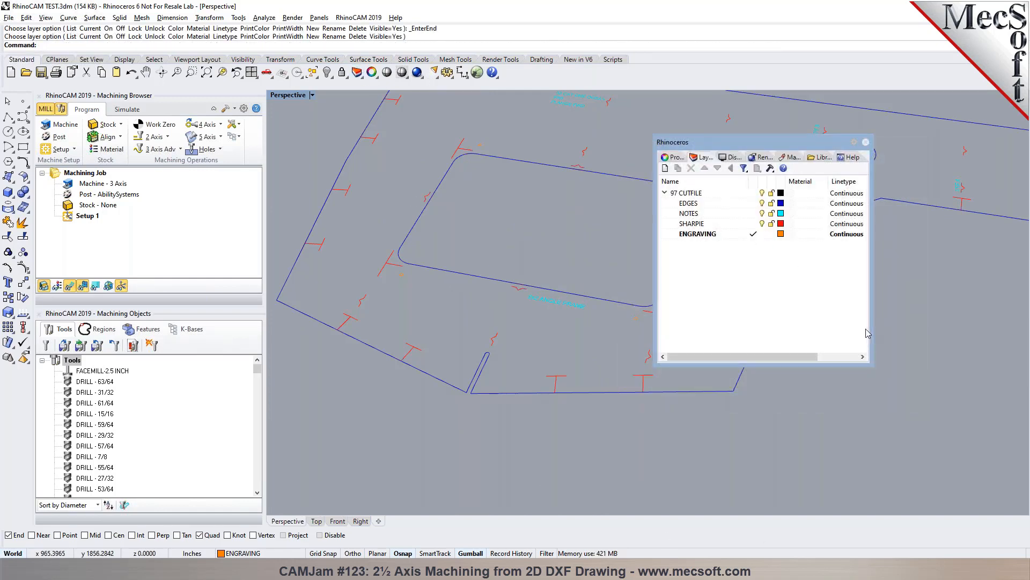
scroll(456, 228, "down", 3)
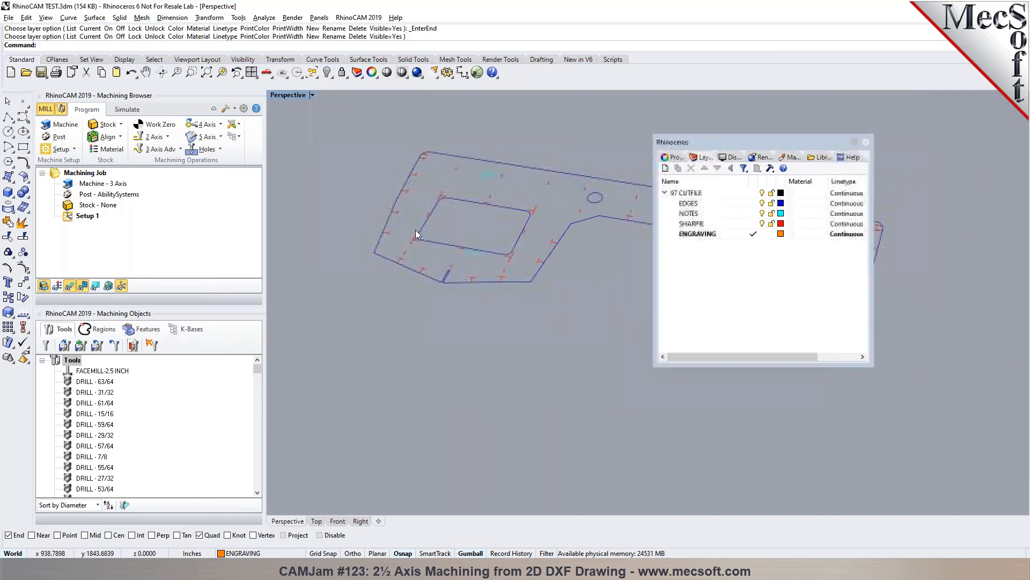
left_click(692, 204)
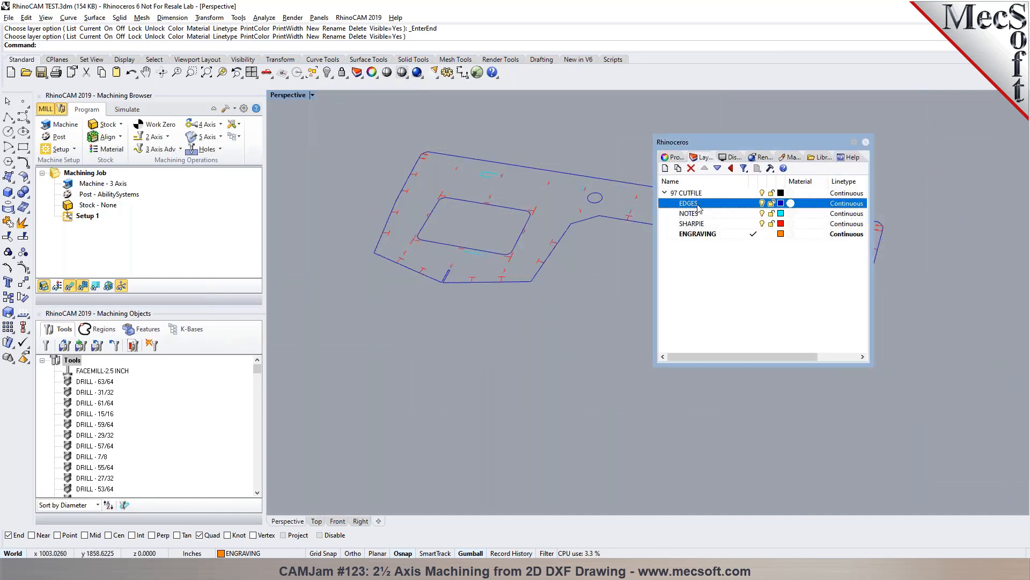
right_click(698, 204)
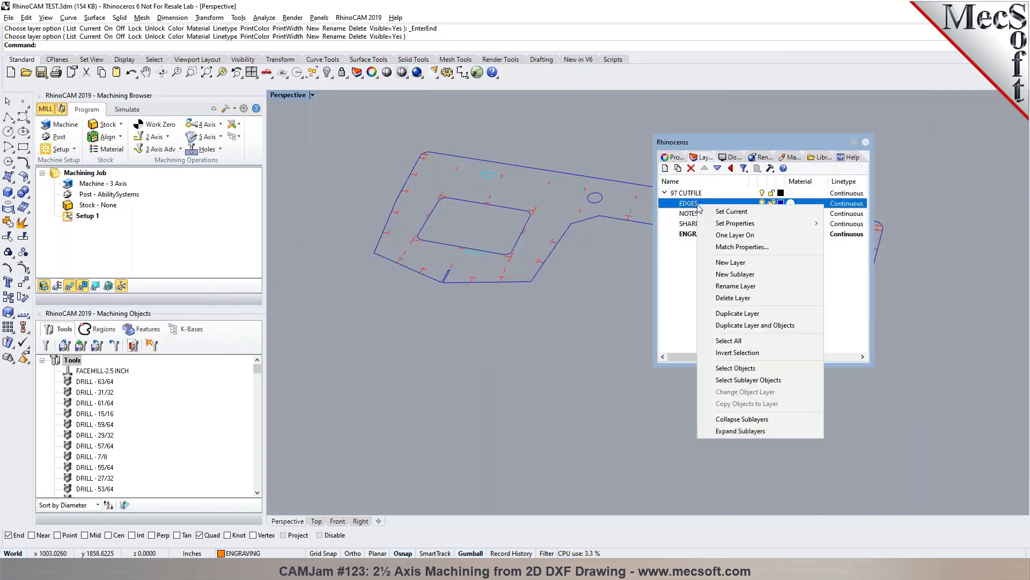
left_click(742, 368)
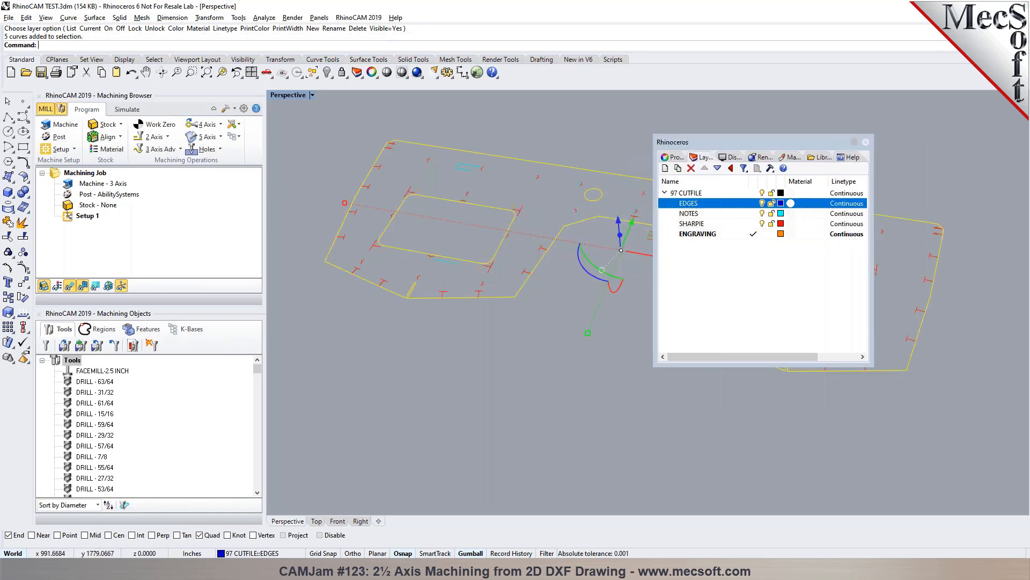
- Show the drawing in the Top view and dock the floating layer list beside the viewport, clearing the selection
left_click(317, 521)
scroll(374, 374, "down", 2)
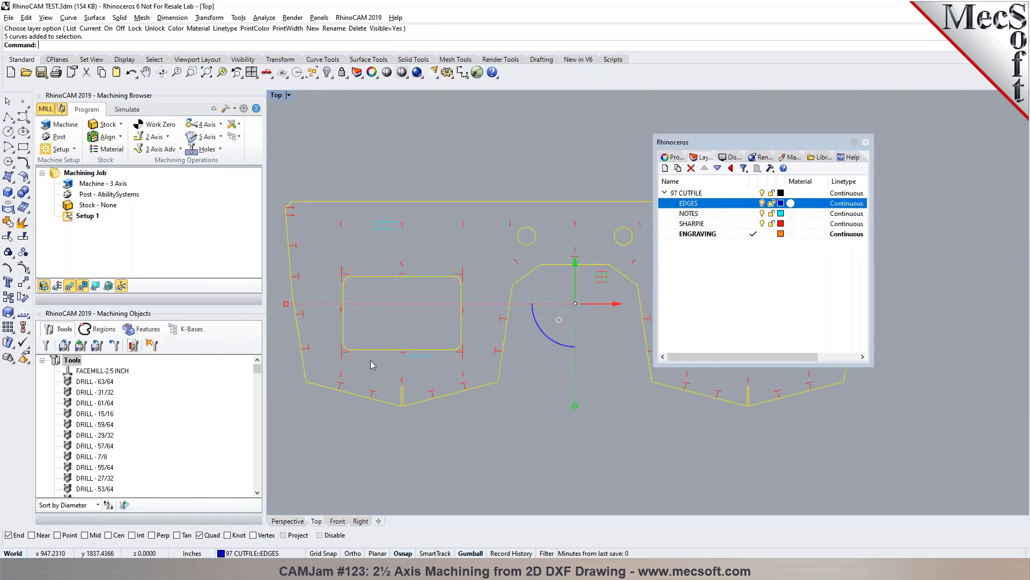
scroll(421, 333, "up", 3)
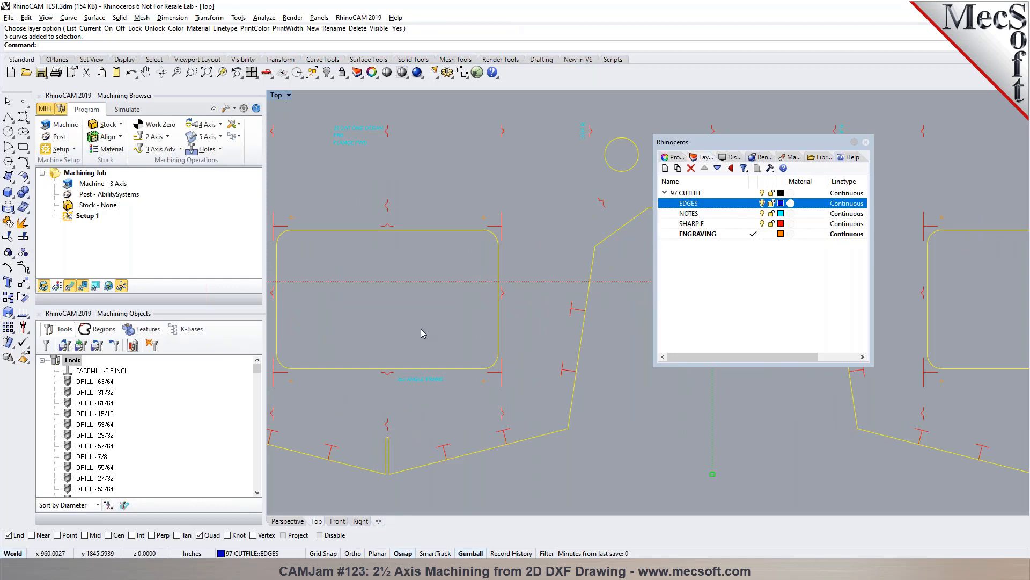
scroll(424, 333, "down", 2)
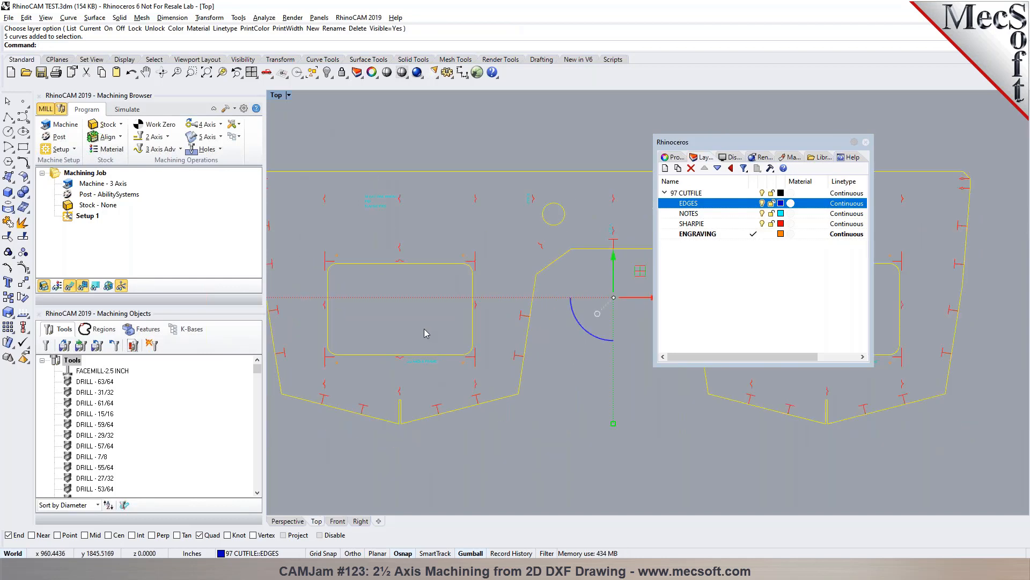
left_click_drag(754, 141, 1025, 145)
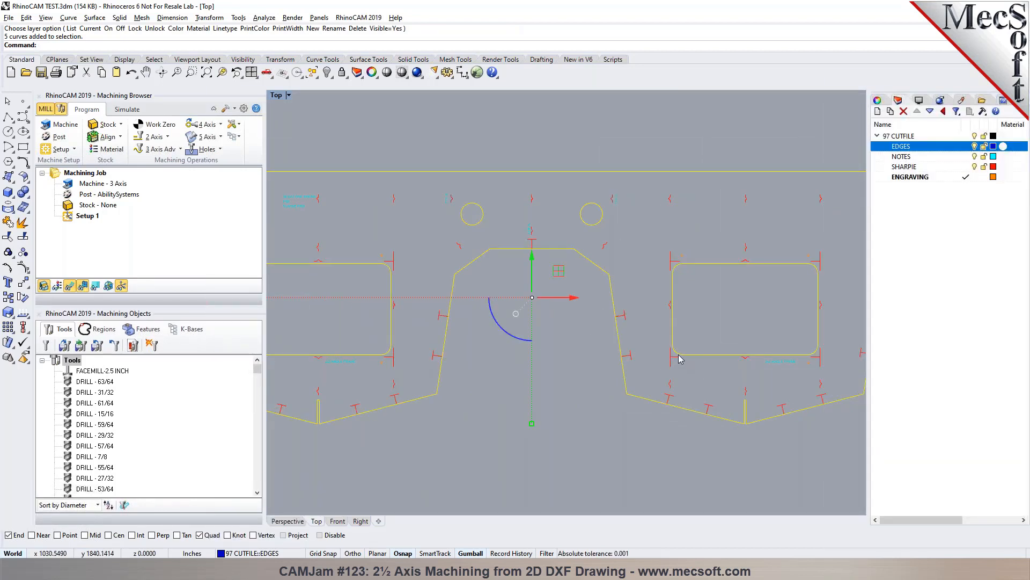
left_click(683, 438)
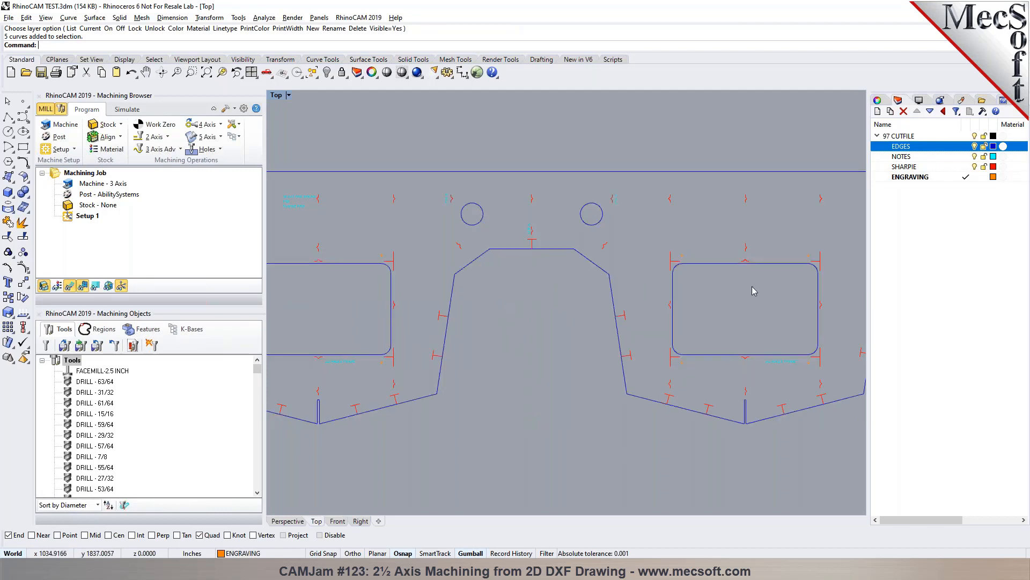
- Select all objects on the SHARPIE layer
left_click(907, 177)
right_click(902, 177)
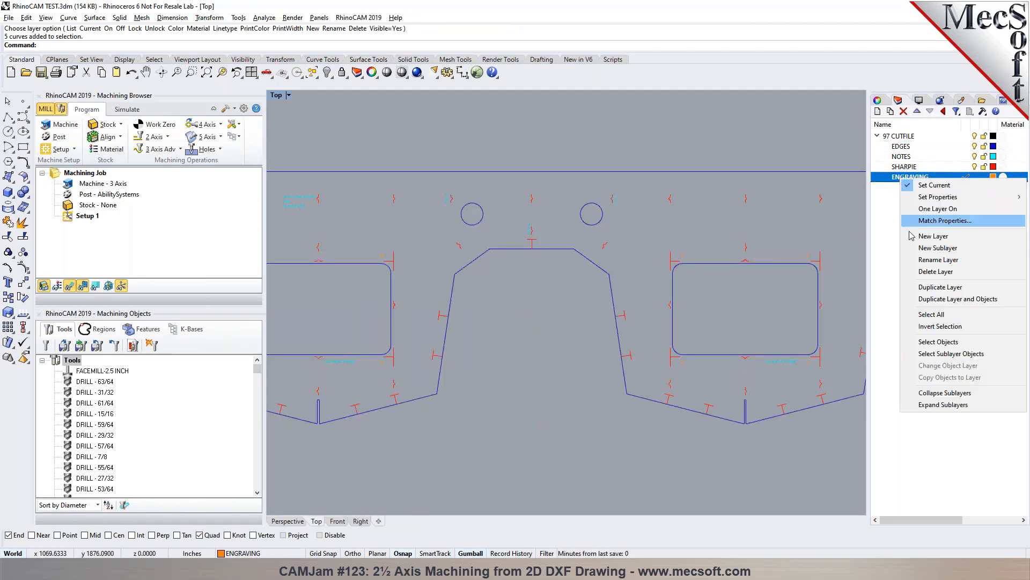
left_click(901, 167)
right_click(902, 168)
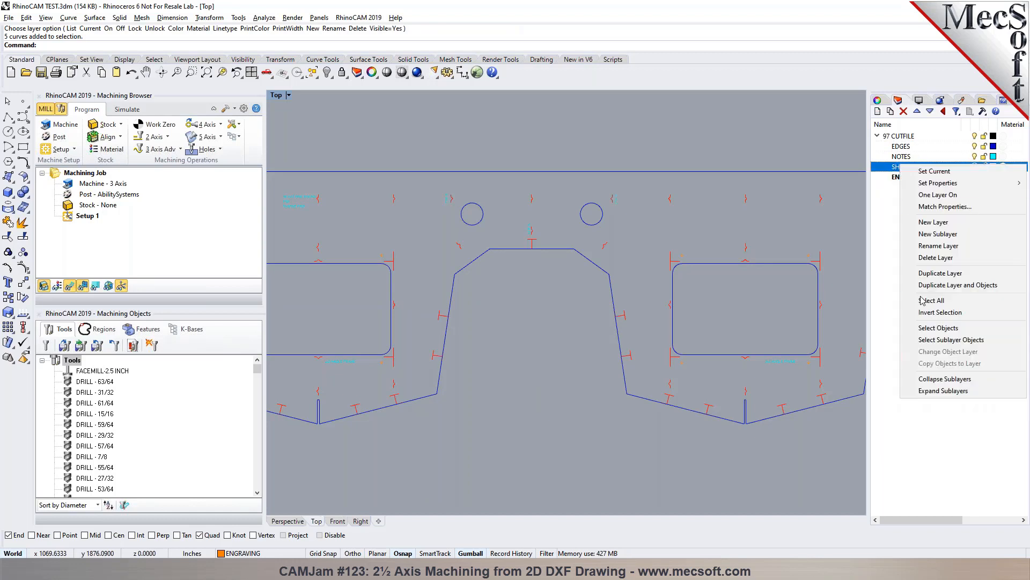
left_click(929, 332)
- Examine the SHARPIE marks around the part, especially the diamond-shaped marks at the outline's upper-left corner, and clear the selection
scroll(455, 186, "up", 5)
scroll(472, 186, "down", 4)
scroll(557, 188, "down", 2)
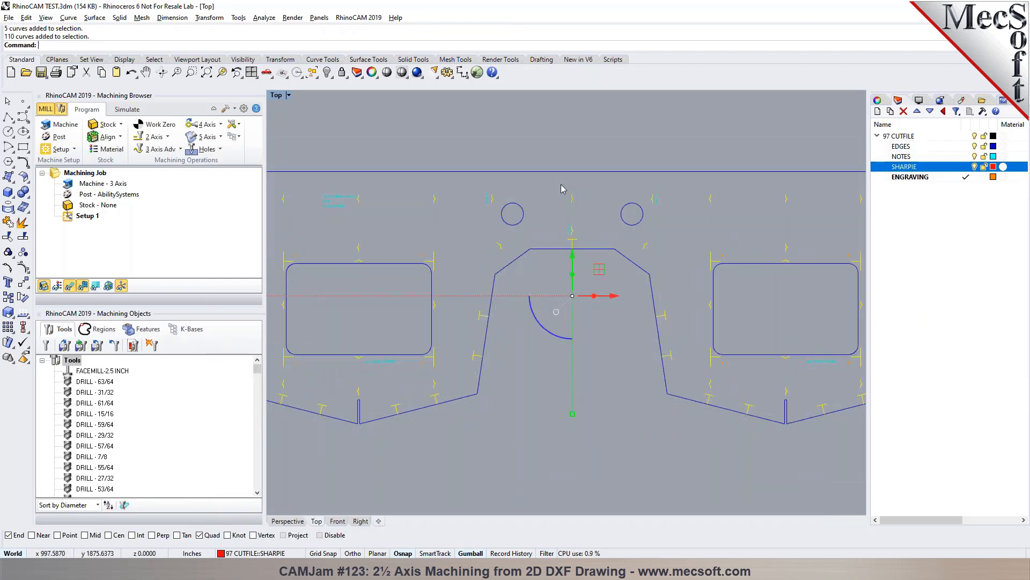
scroll(326, 215, "up", 3)
scroll(325, 209, "up", 2)
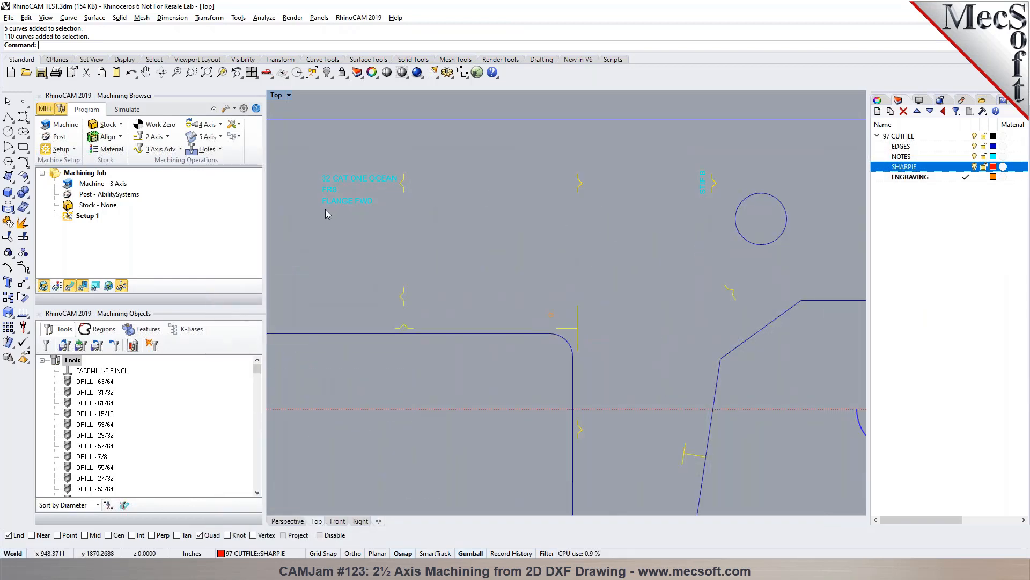
scroll(448, 205, "down", 5)
scroll(290, 174, "up", 6)
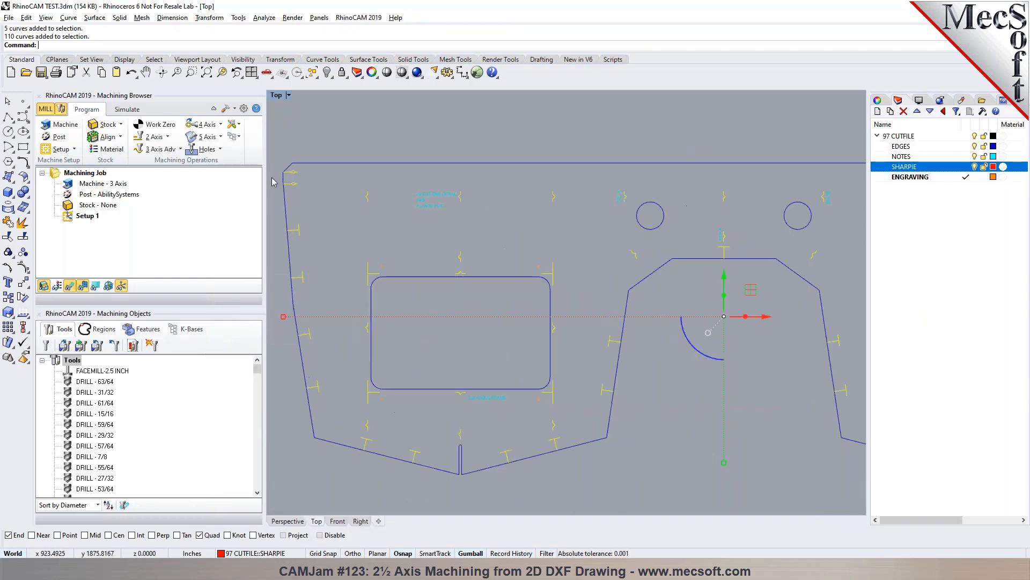
scroll(393, 169, "down", 4)
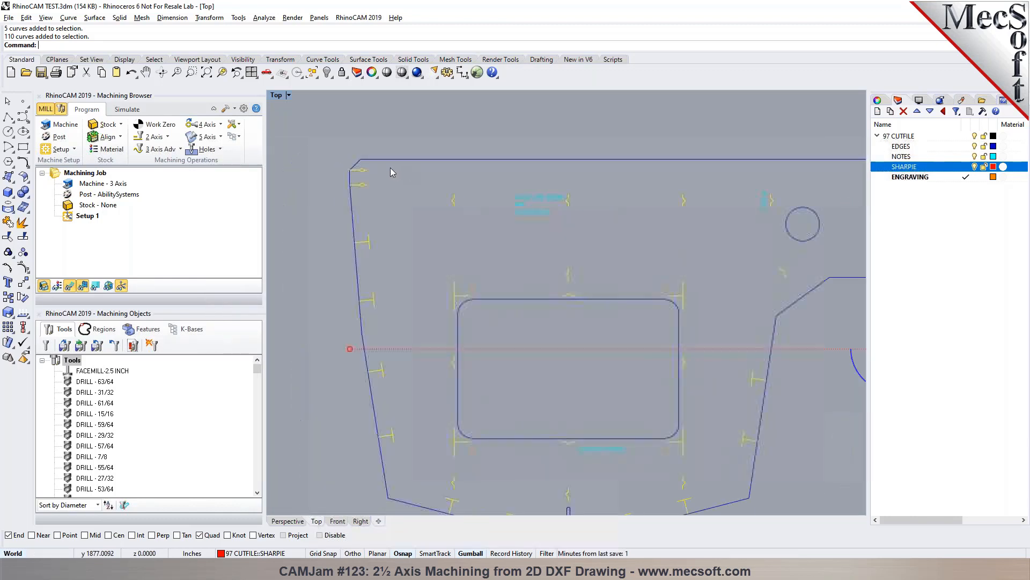
scroll(355, 173, "up", 5)
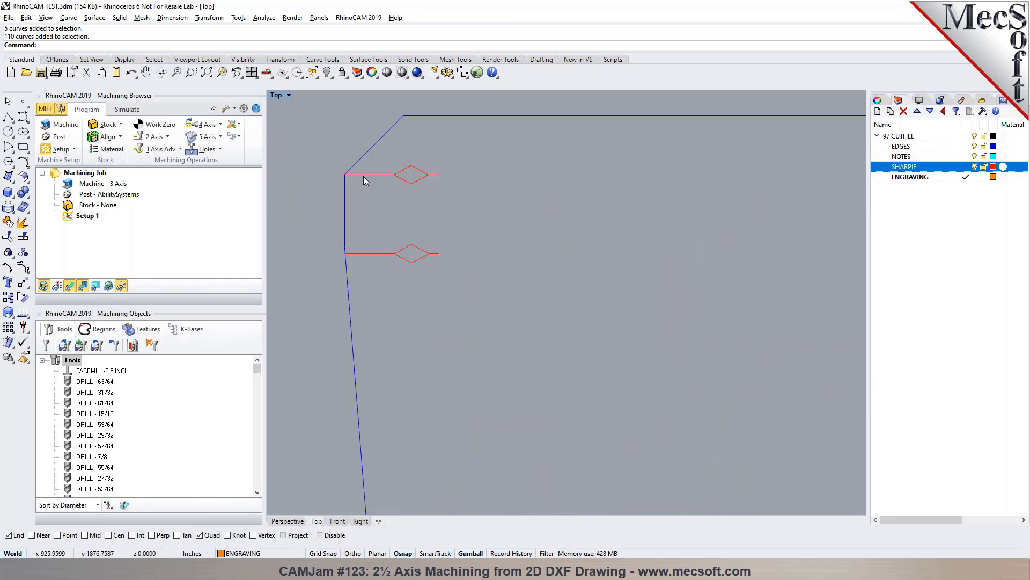
scroll(363, 178, "down", 3)
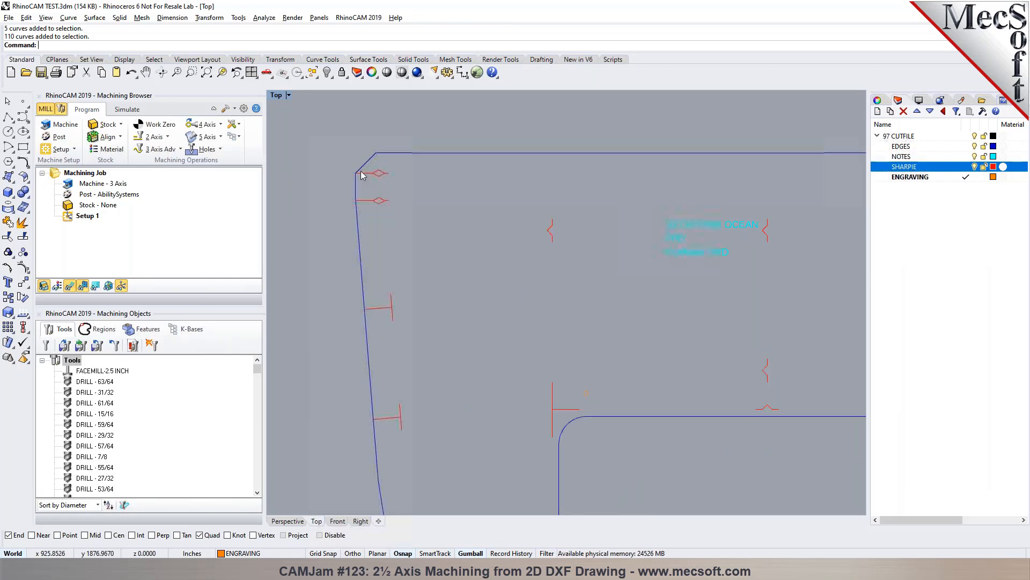
left_click(363, 174)
left_click(440, 201)
scroll(384, 177, "up", 6)
scroll(386, 181, "down", 4)
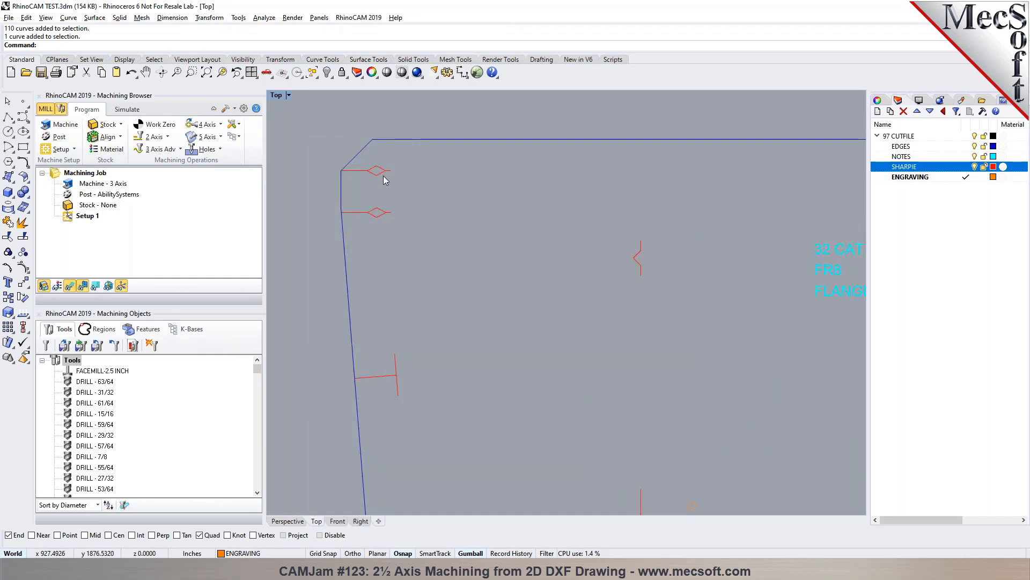
scroll(336, 153, "down", 2)
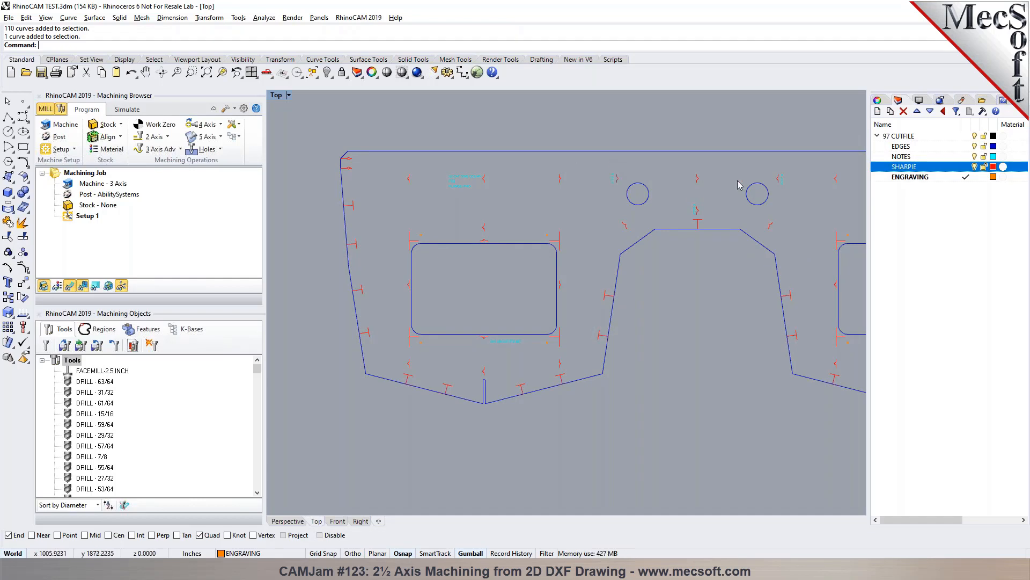
- Select all objects on the NOTES layer
left_click(907, 177)
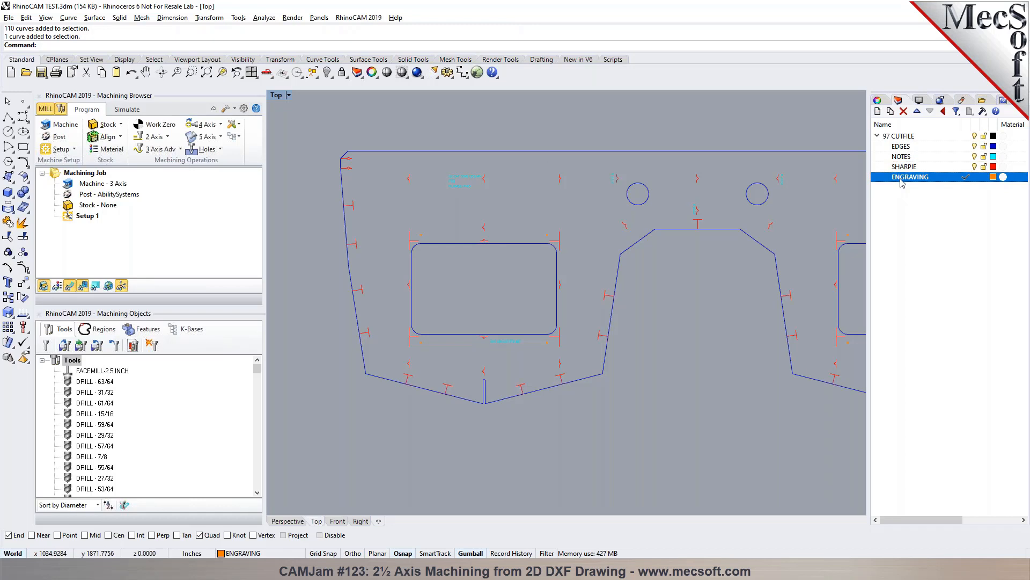
right_click(901, 181)
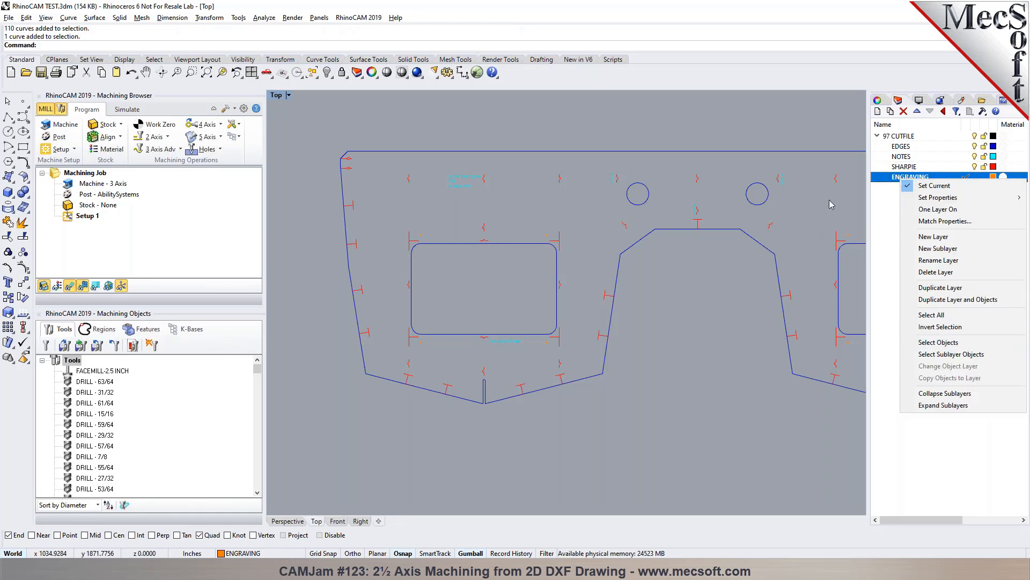
left_click(891, 243)
left_click(900, 158)
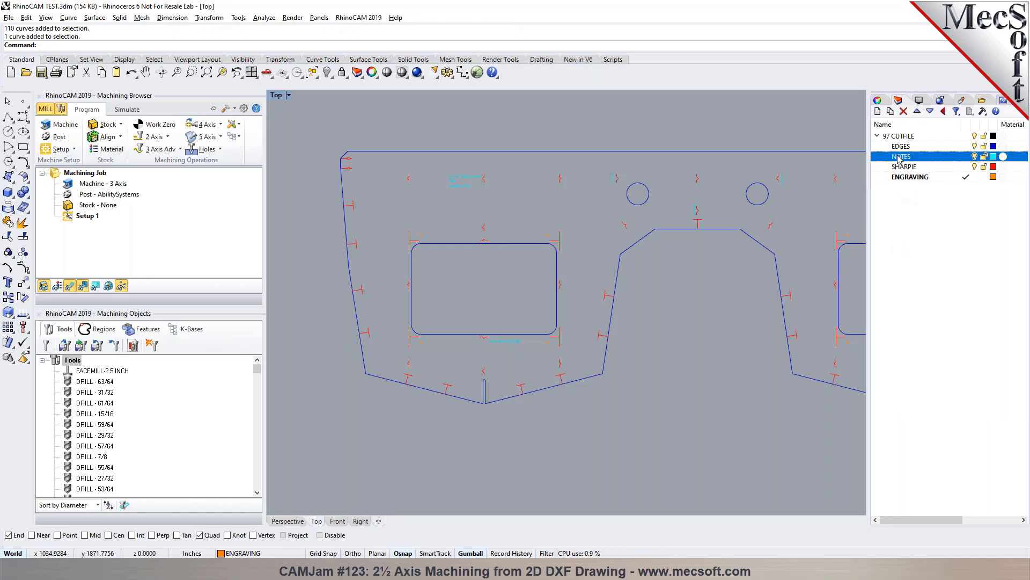
right_click(900, 158)
left_click(923, 326)
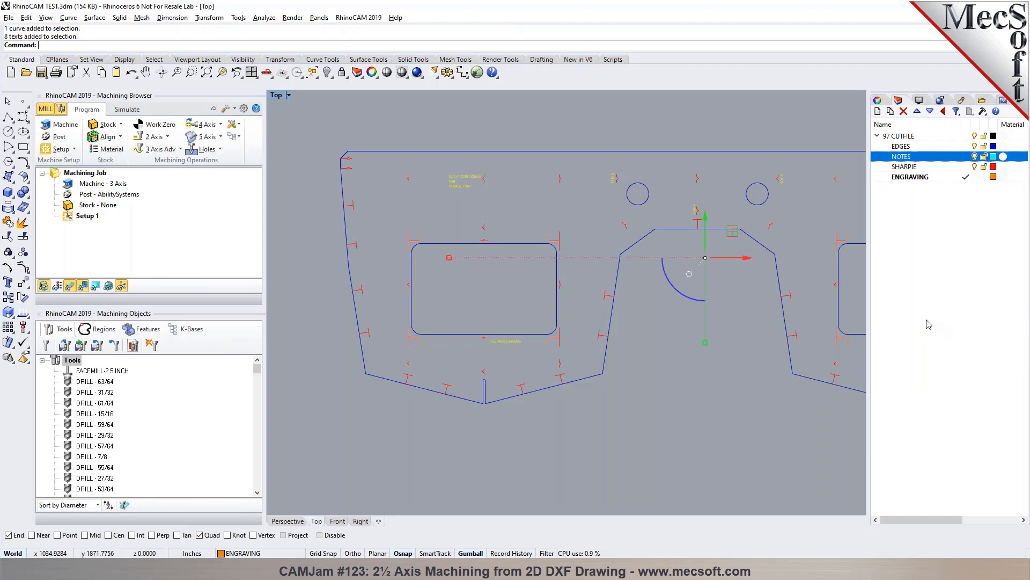
- Examine the text notes above and below the rectangular cutout and deselect them
scroll(420, 147, "up", 5)
scroll(436, 220, "down", 5)
scroll(489, 397, "up", 18)
left_click(467, 368)
scroll(447, 305, "down", 15)
scroll(424, 213, "down", 3)
scroll(455, 212, "up", 15)
scroll(430, 204, "down", 12)
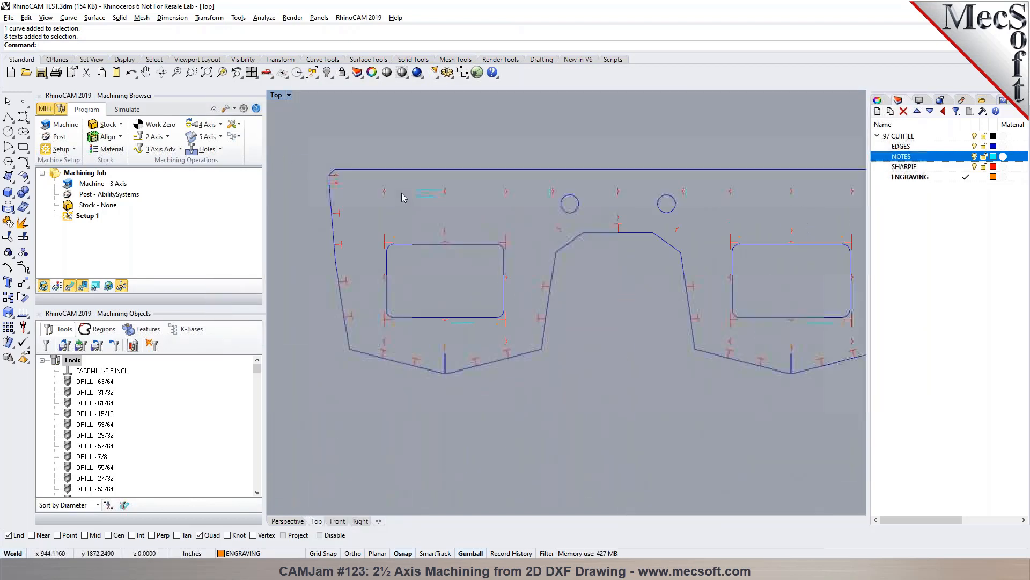
- Select all objects on the ENGRAVING layer, examine the small circles near the rectangular cutouts' corners, and clear the selection
right_click(910, 177)
left_click(960, 343)
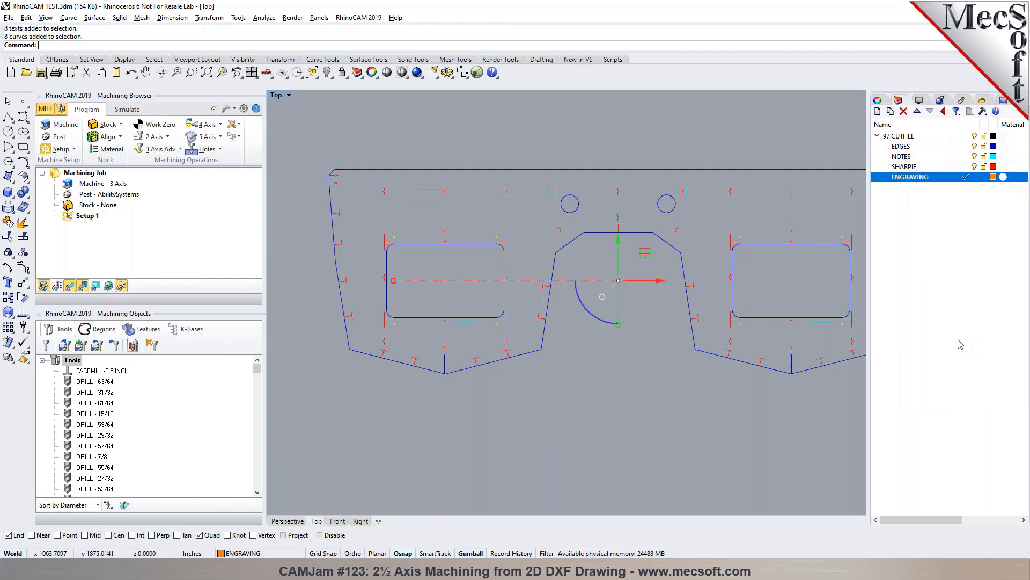
scroll(493, 238, "up", 10)
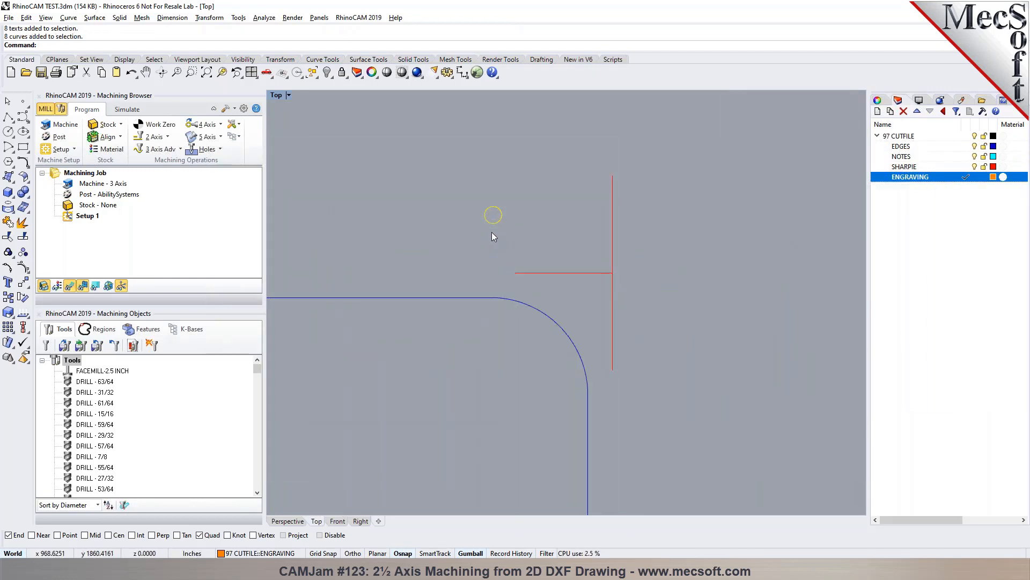
scroll(504, 212, "down", 8)
scroll(506, 212, "up", 6)
scroll(504, 209, "up", 3)
scroll(505, 214, "down", 8)
scroll(520, 224, "down", 6)
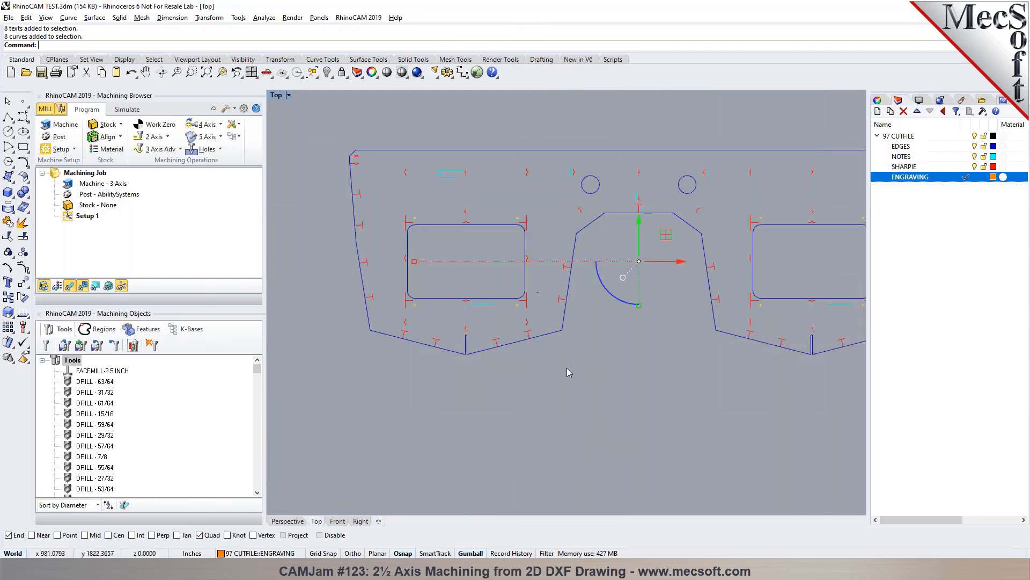
scroll(485, 195, "up", 2)
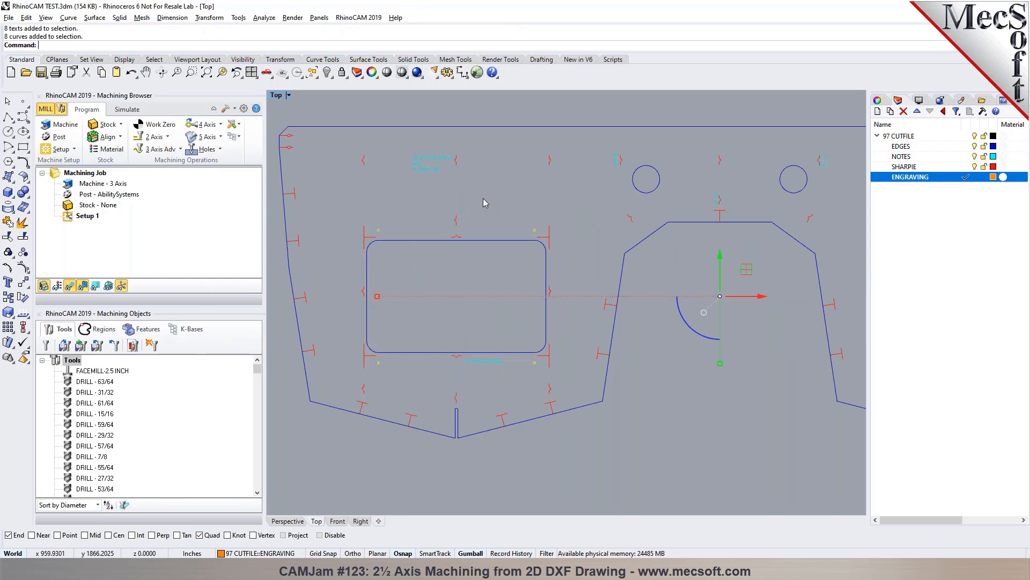
scroll(476, 199, "down", 3)
key("Escape")
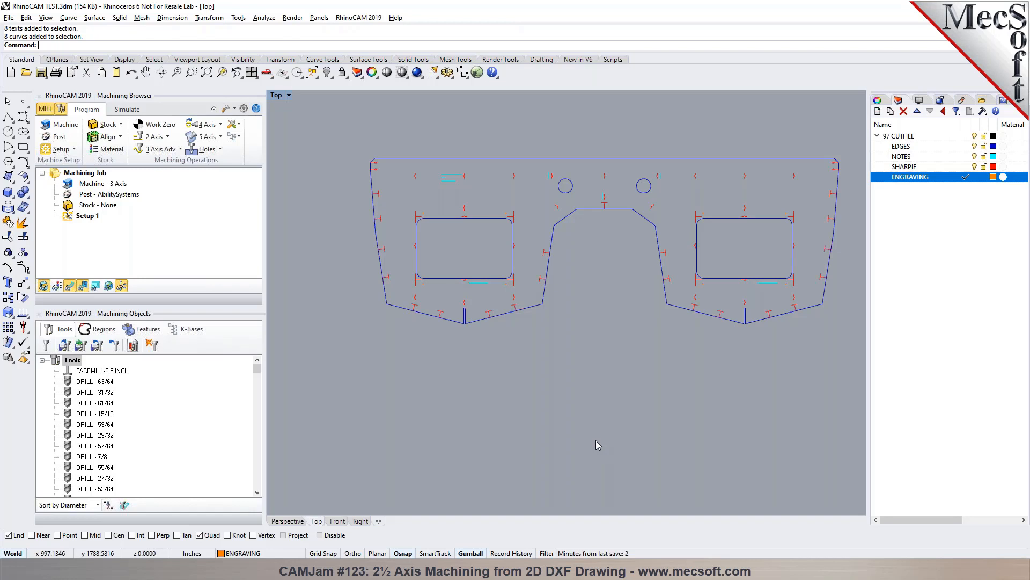
scroll(539, 180, "down", 6)
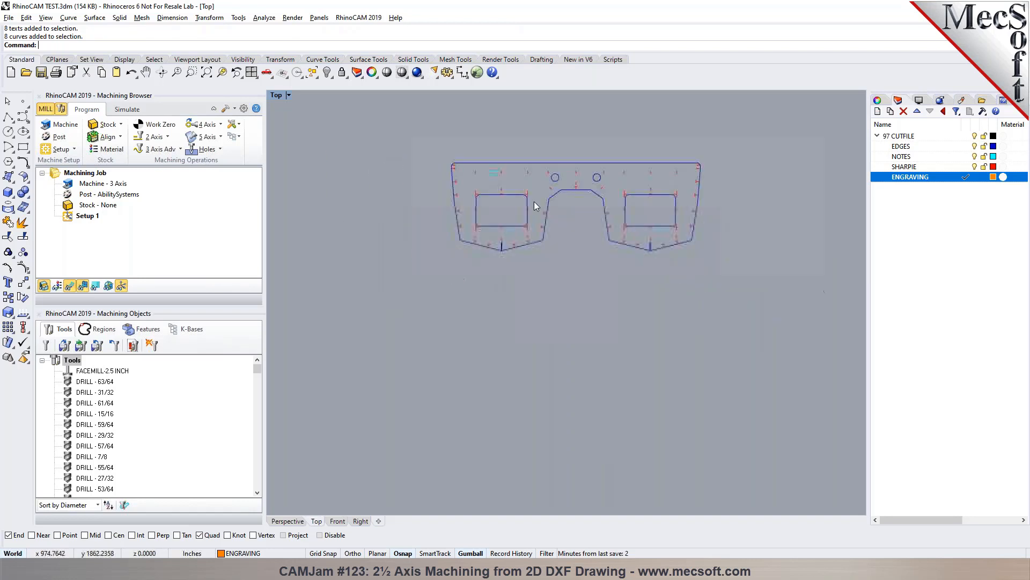
scroll(526, 186, "up", 10)
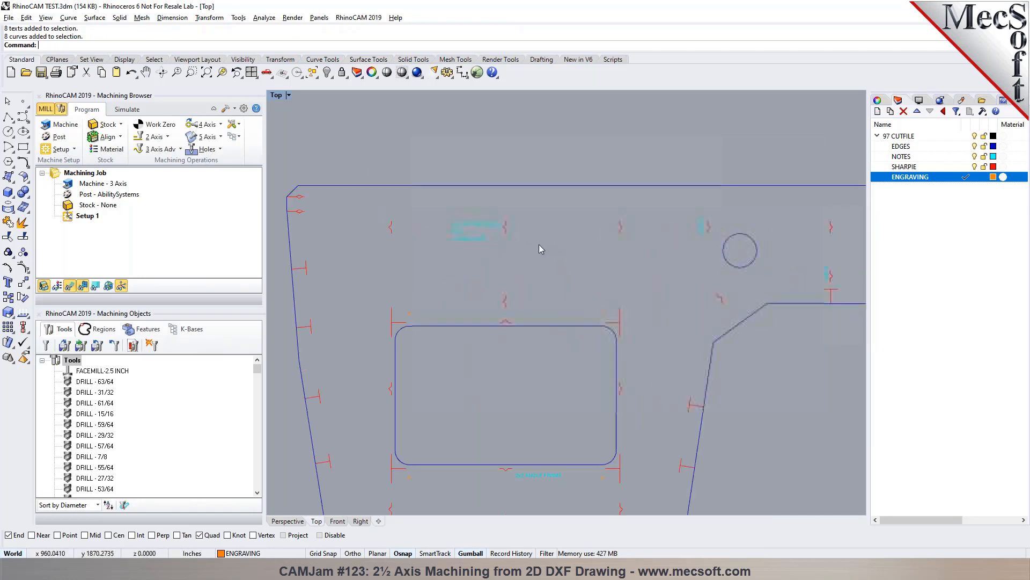
- Examine where the part outline lies relative to the world origin
scroll(468, 246, "down", 6)
scroll(558, 209, "down", 8)
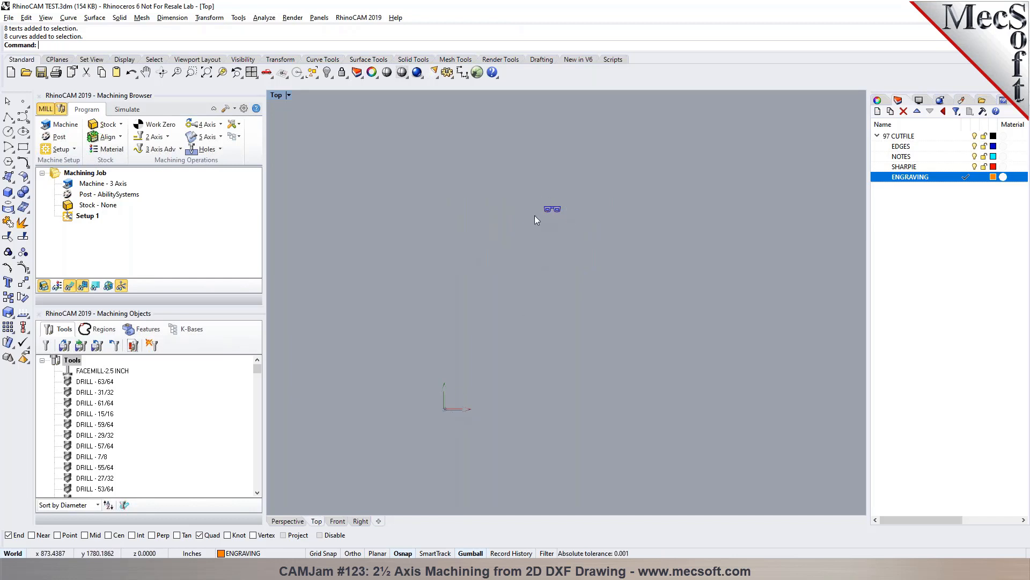
scroll(444, 416, "up", 8)
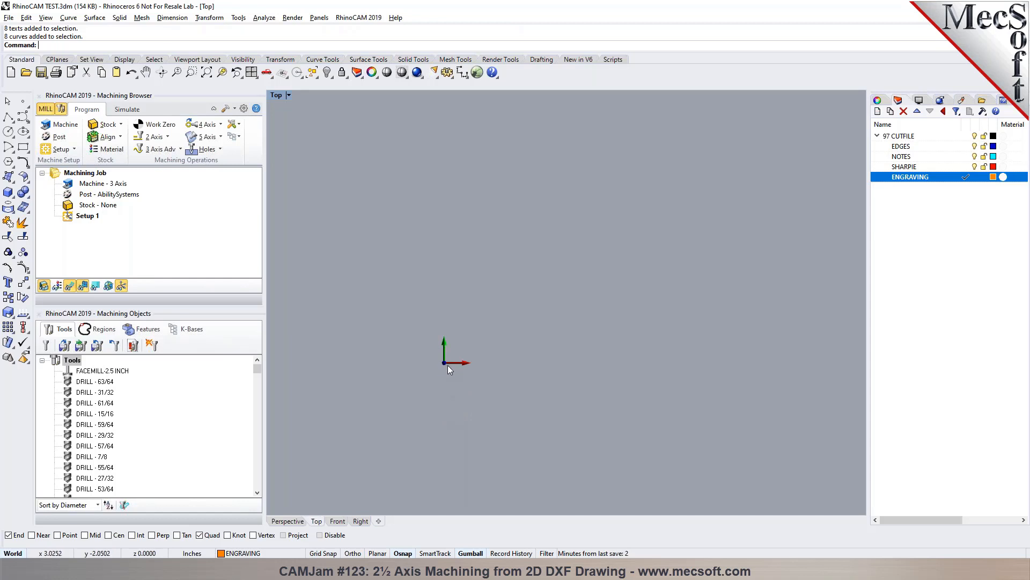
scroll(415, 390, "down", 5)
scroll(503, 270, "up", 3)
scroll(508, 218, "up", 5)
scroll(348, 156, "down", 1)
- Examine the note lines "FLANGE FWD" and "32 CAT ONE OCEAN" above the rectangular cutout, selecting each separately and clearing the selection
scroll(377, 201, "up", 2)
scroll(378, 200, "up", 6)
left_click(408, 208)
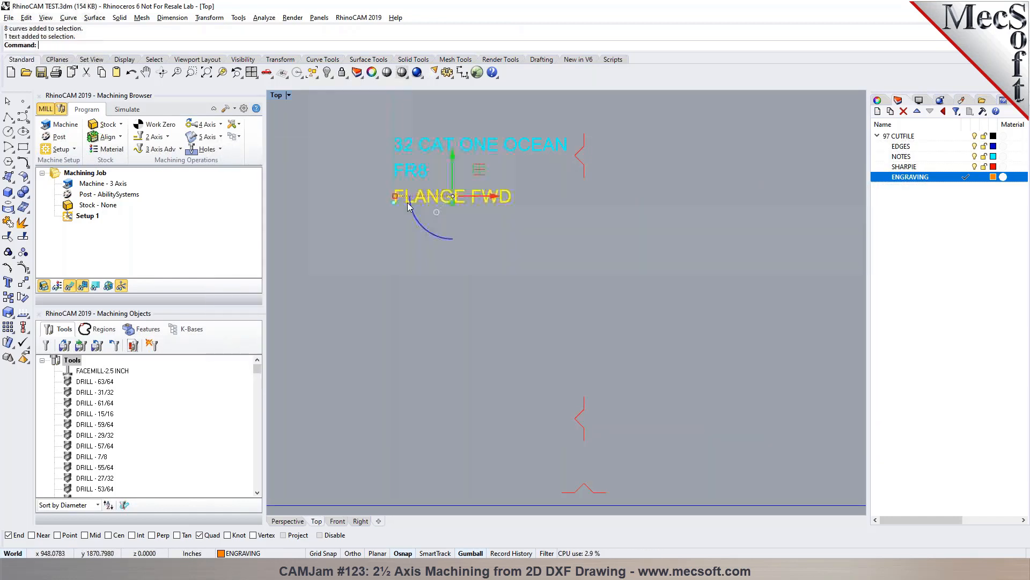
left_click(457, 277)
left_click(436, 155)
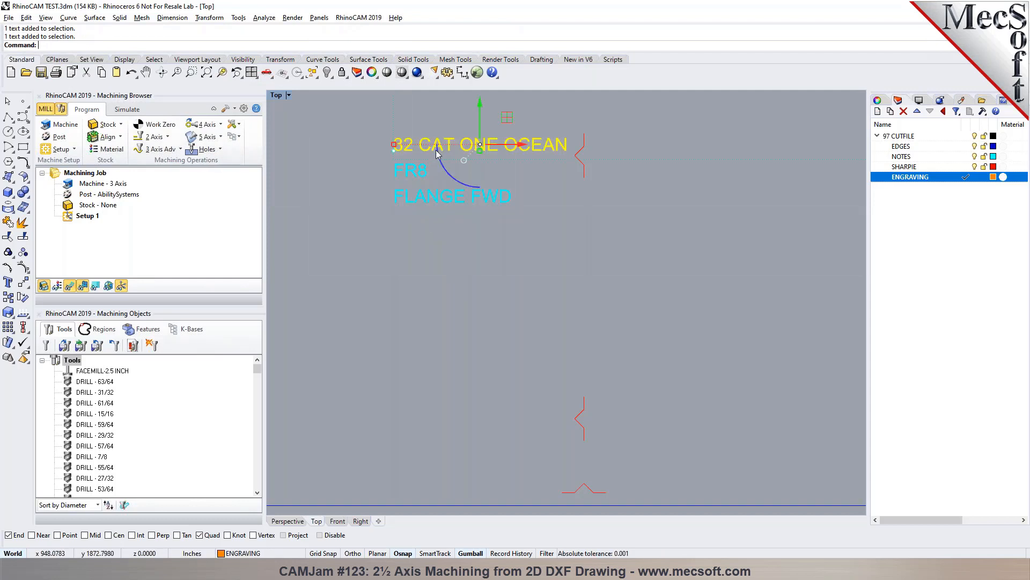
left_click(469, 275)
scroll(450, 137, "up", 2)
scroll(452, 150, "up", 2)
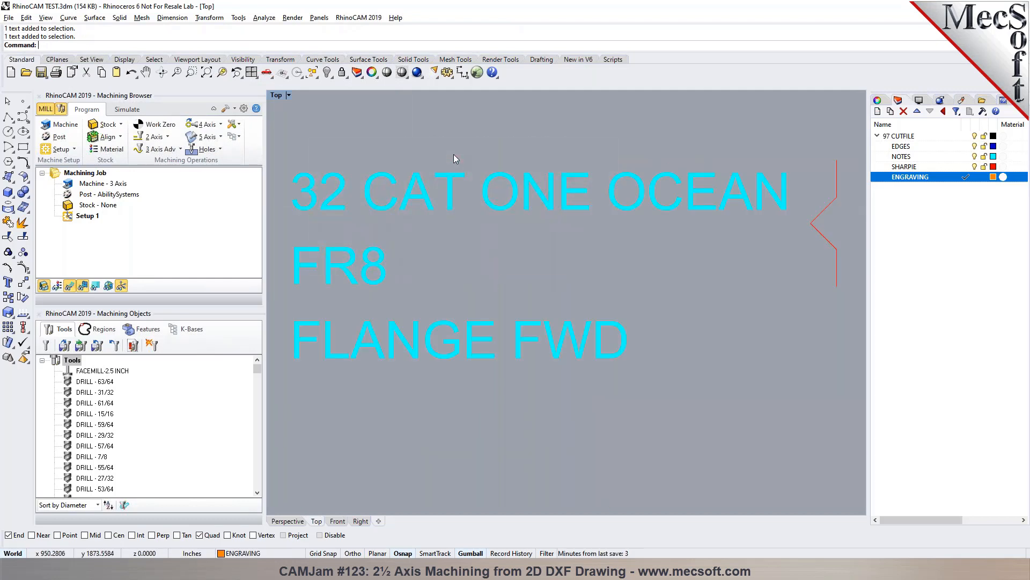
- Try exploding all text objects on the NOTES layer into curves, compare their size with the part, and undo the explosion
left_click(906, 156)
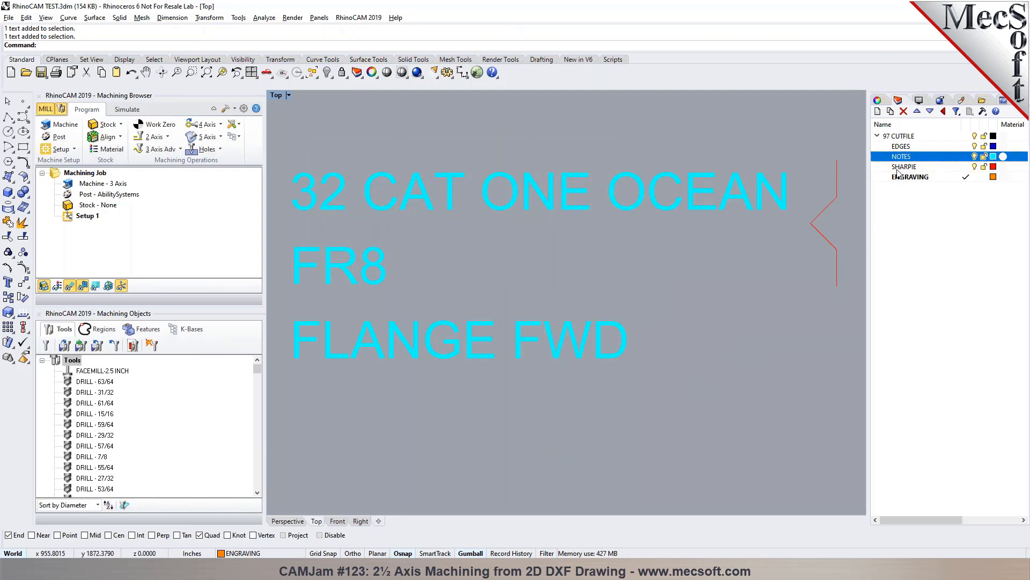
right_click(904, 157)
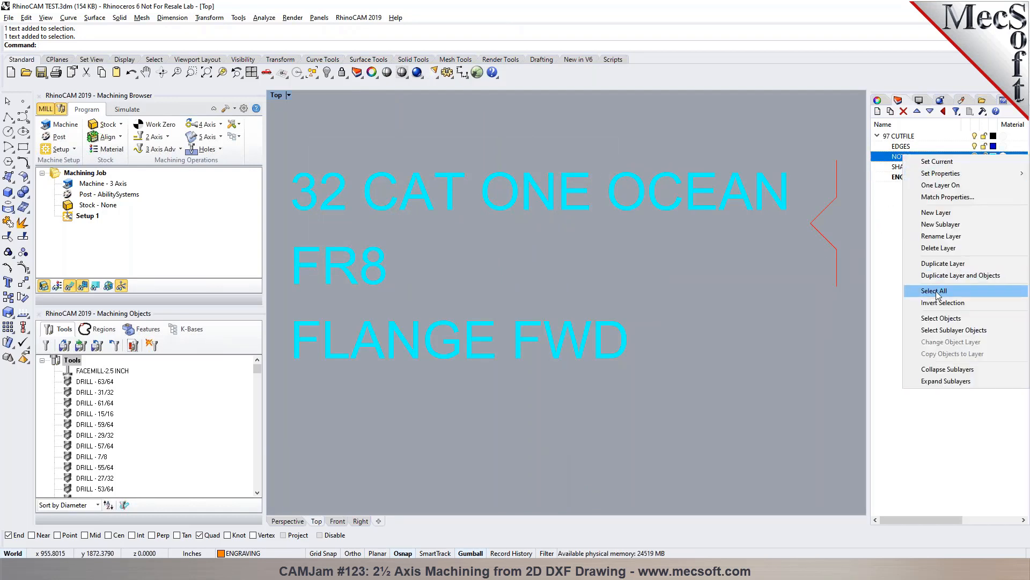
left_click(948, 319)
scroll(415, 207, "down", 5)
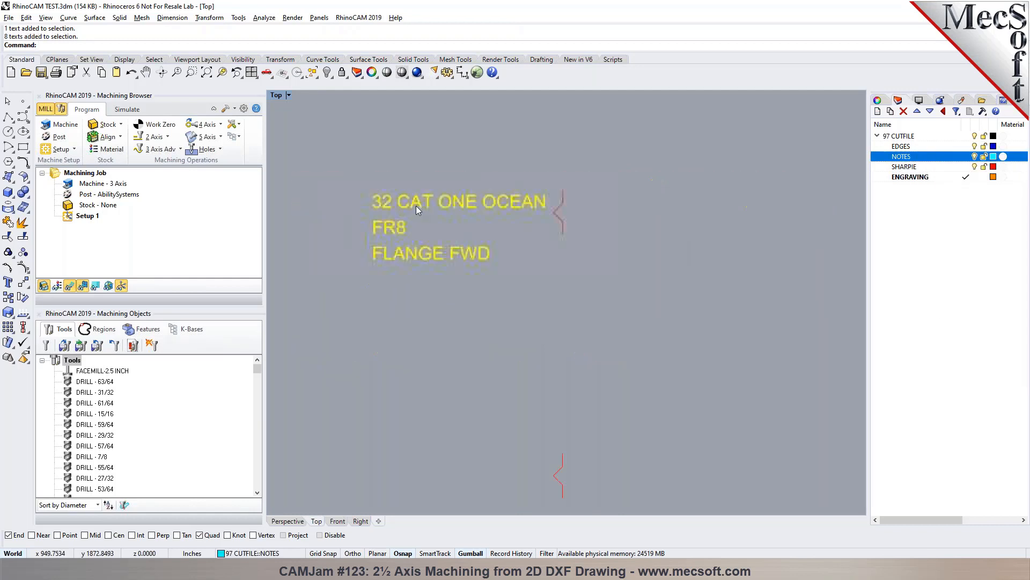
left_click(21, 225)
scroll(397, 241, "down", 3)
scroll(400, 239, "down", 2)
scroll(401, 238, "down", 2)
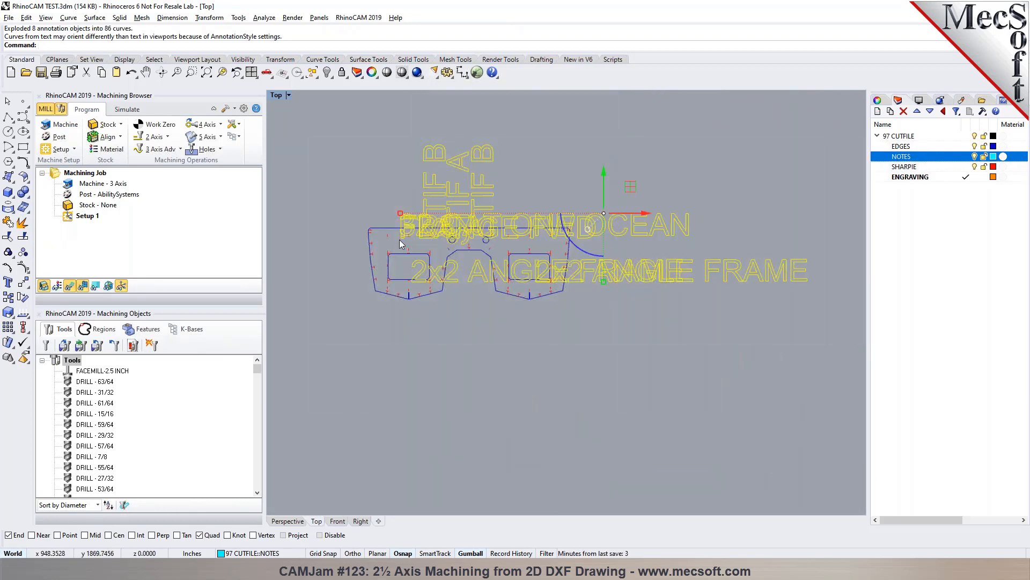
key("ctrl+z")
- Try exploding only the "32 CAT ONE OCEAN" text into curves, undo it, and clear the selection
scroll(402, 241, "up", 5)
scroll(394, 222, "up", 2)
left_click(391, 214)
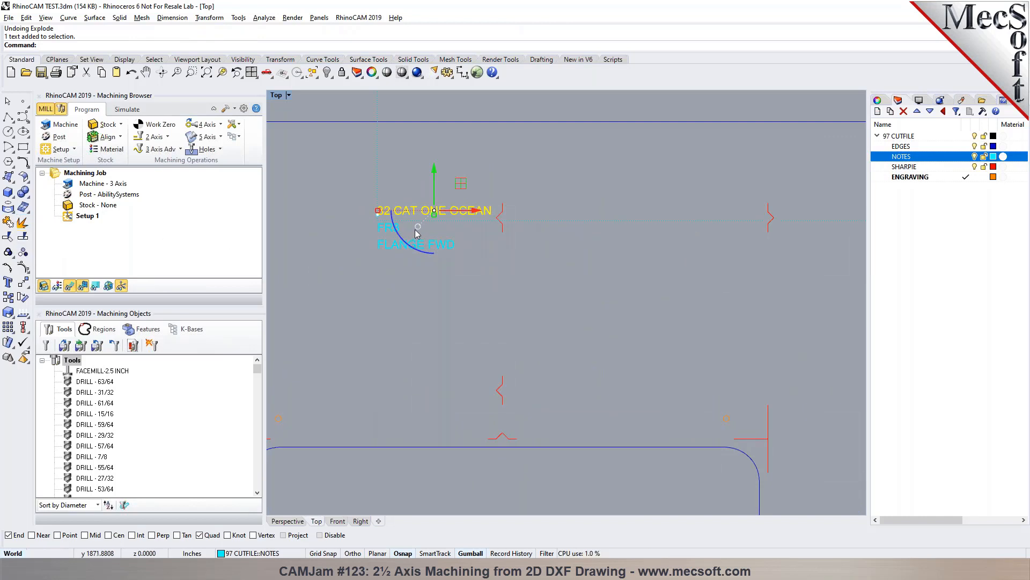
scroll(388, 214, "up", 3)
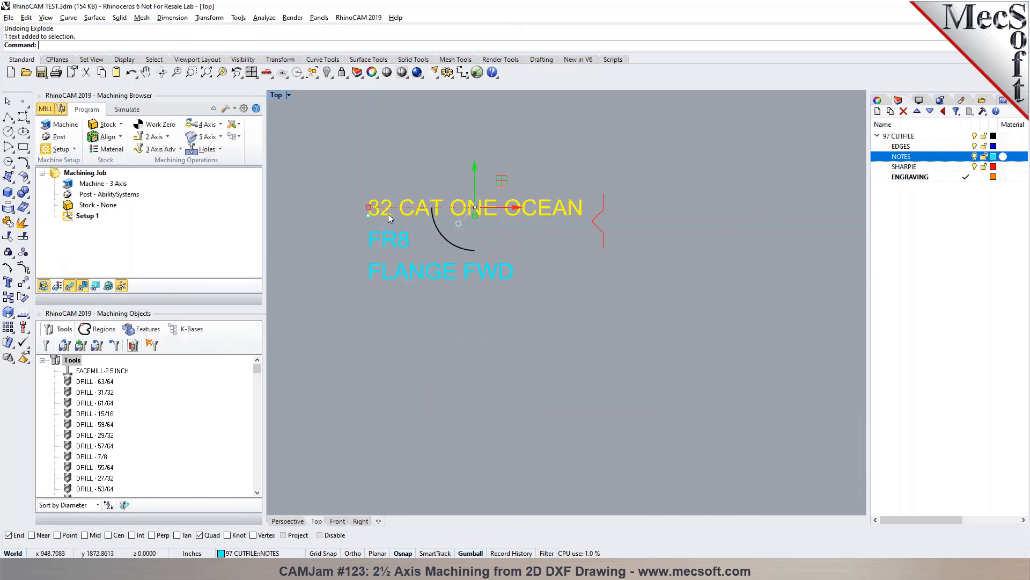
left_click(23, 221)
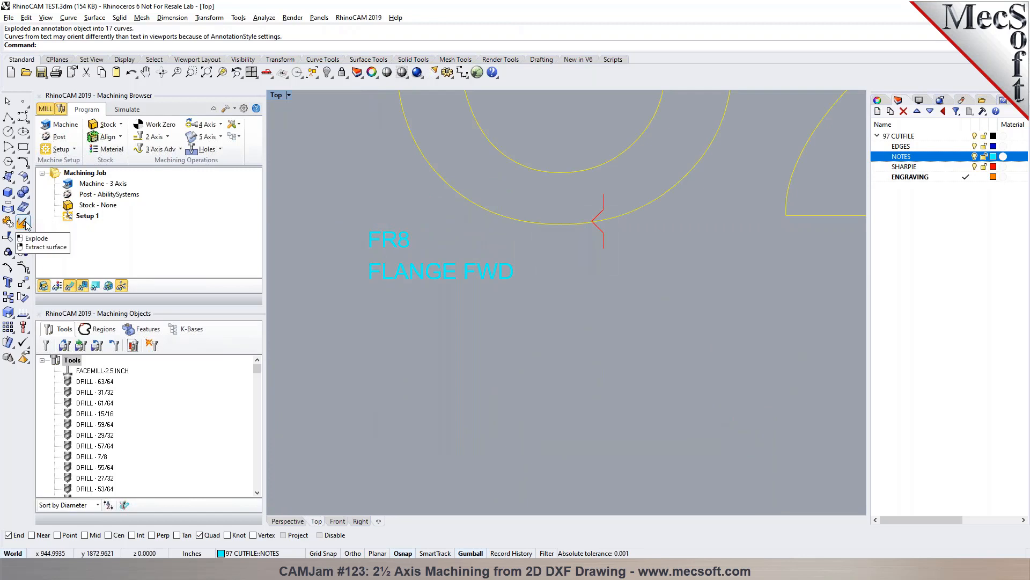
left_click(131, 72)
key("Escape")
- Explode the "32 CAT ONE OCEAN" text once more, examine its curves against the whole part, then undo the explosion and deselect
scroll(392, 204, "up", 5)
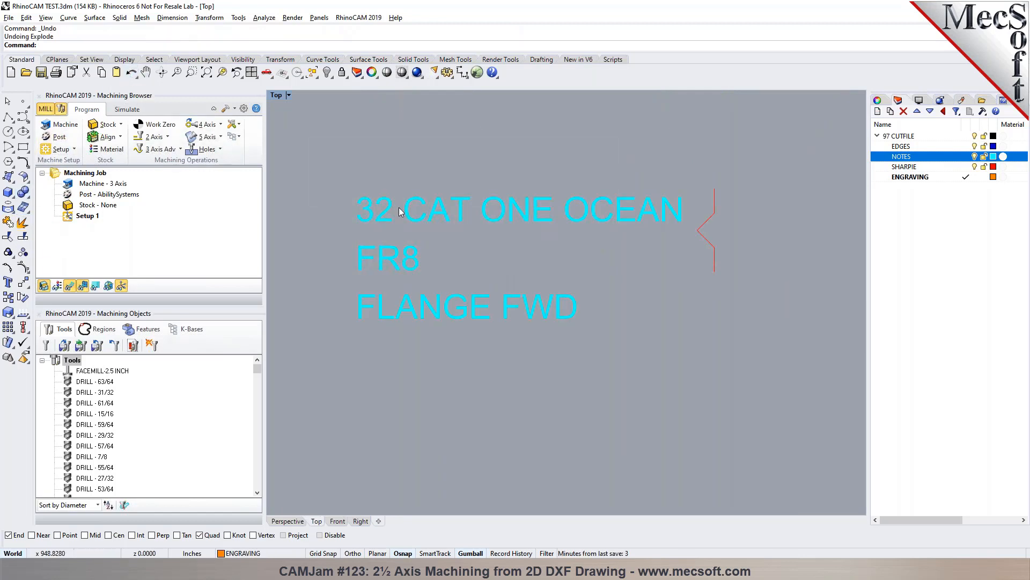
scroll(432, 217, "down", 5)
scroll(422, 215, "up", 6)
scroll(404, 223, "down", 4)
scroll(403, 224, "up", 5)
left_click(411, 224)
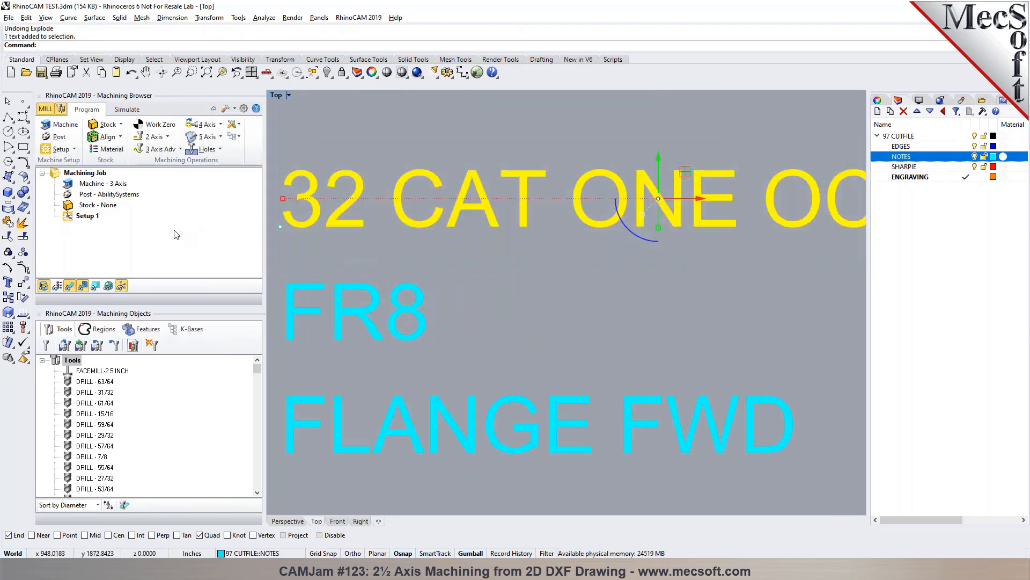
left_click(22, 224)
scroll(424, 264, "down", 5)
scroll(424, 266, "down", 6)
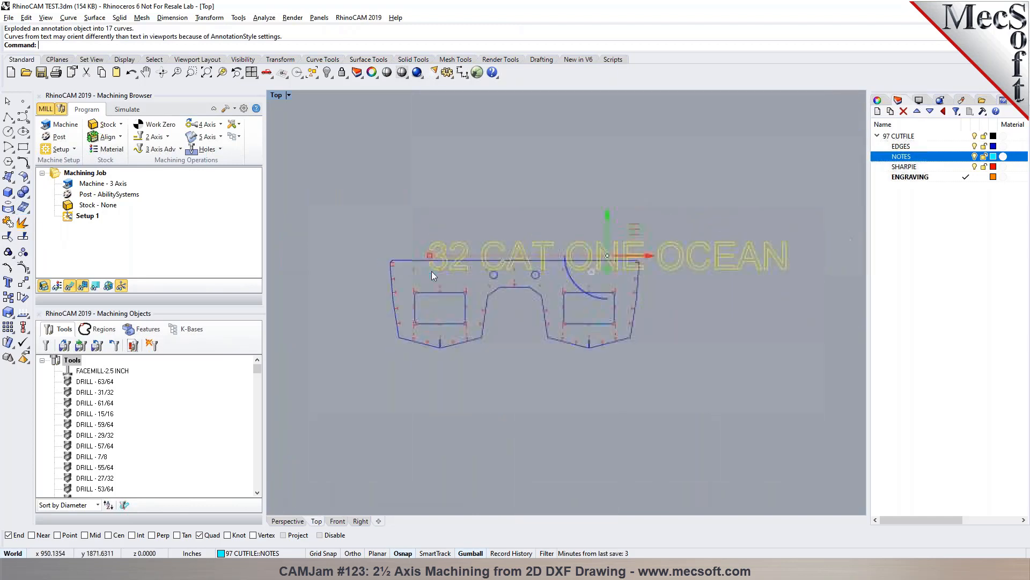
scroll(433, 275, "up", 4)
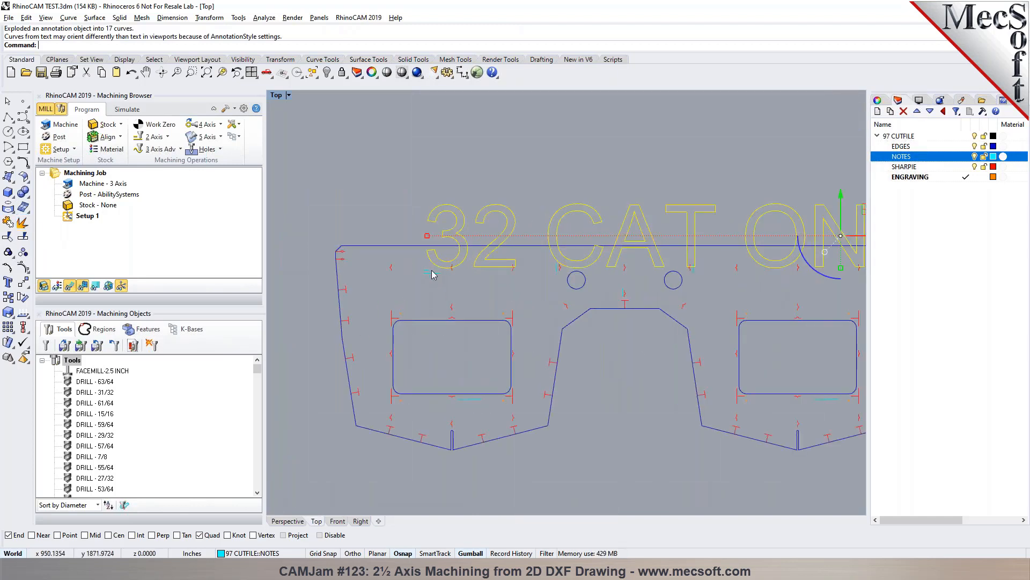
scroll(434, 275, "down", 1)
scroll(434, 275, "down", 5)
scroll(433, 273, "up", 2)
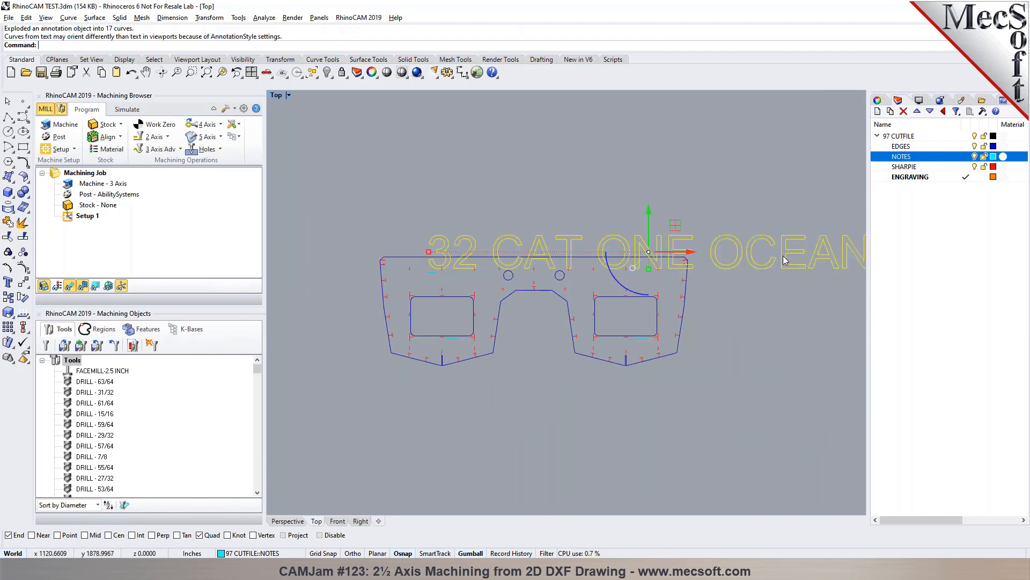
key("ctrl+z")
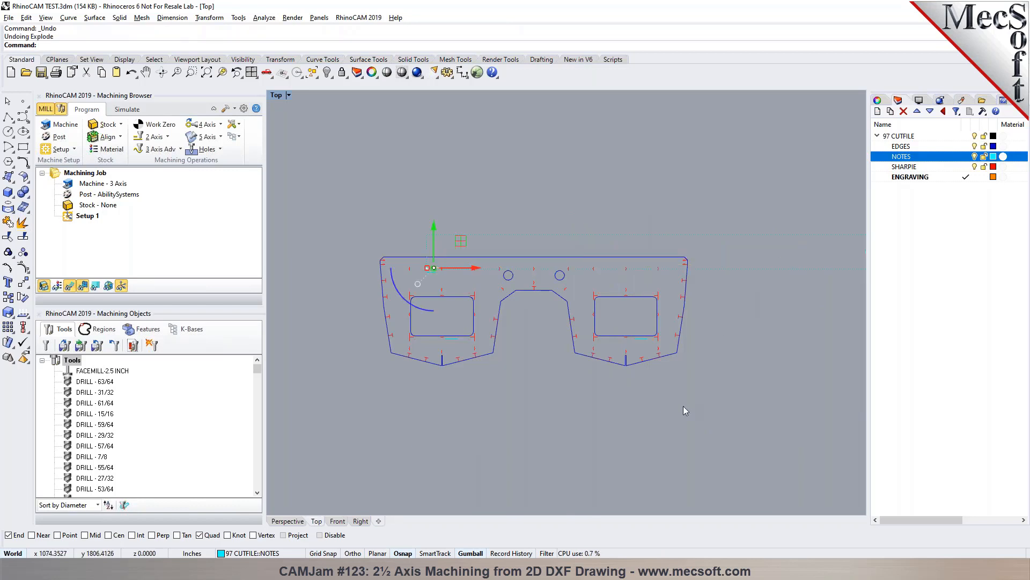
scroll(385, 298, "up", 6)
scroll(403, 236, "down", 6)
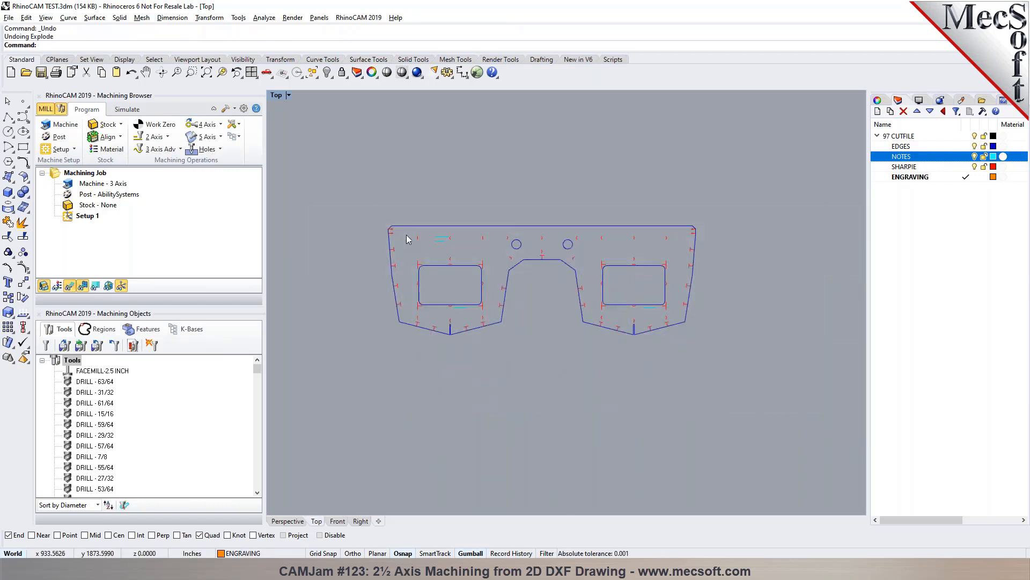
scroll(535, 254, "down", 8)
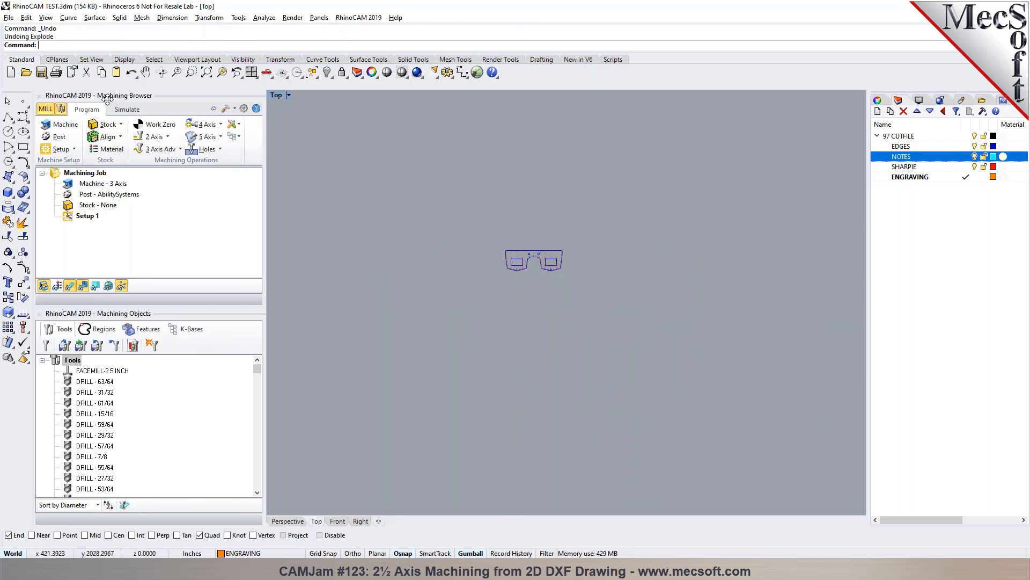
- Look over the available RhinoCAM modules, the Machining Browser's Program and Simulate functions, and the tool library
left_click(368, 19)
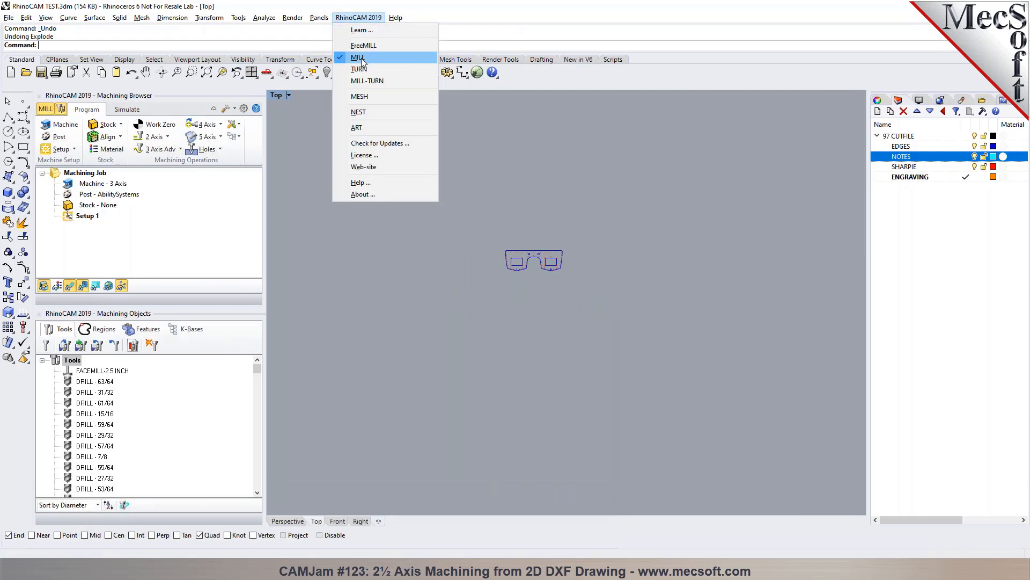
left_click(86, 112)
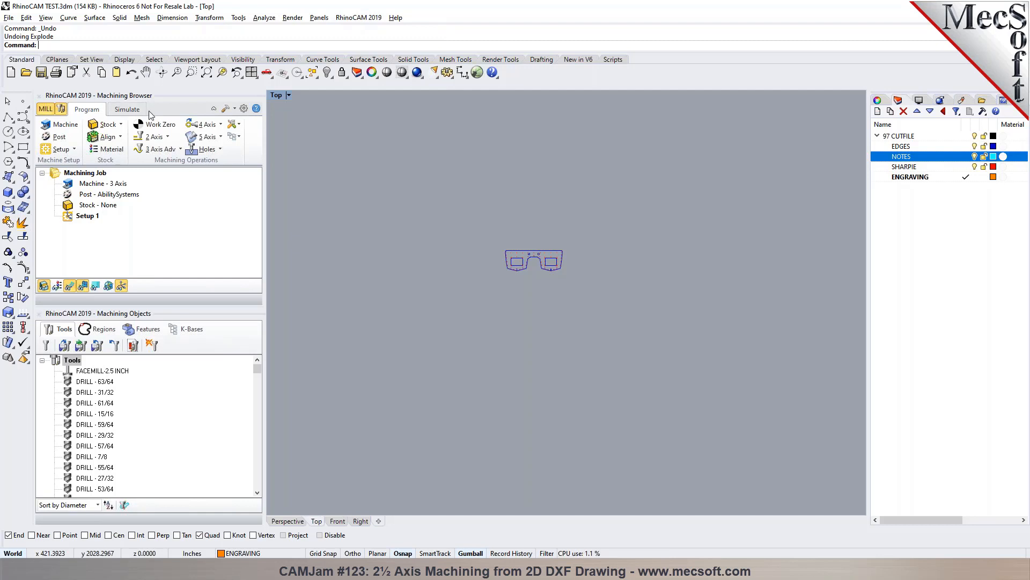
left_click(140, 114)
left_click(87, 109)
mouse_move(258, 368)
left_mouse_down()
mouse_move(247, 499)
mouse_move(250, 354)
left_mouse_up()
- Open the Create/Select Tool dialog and examine the taper angle of the VEE-45 DEG tool
left_click(46, 350)
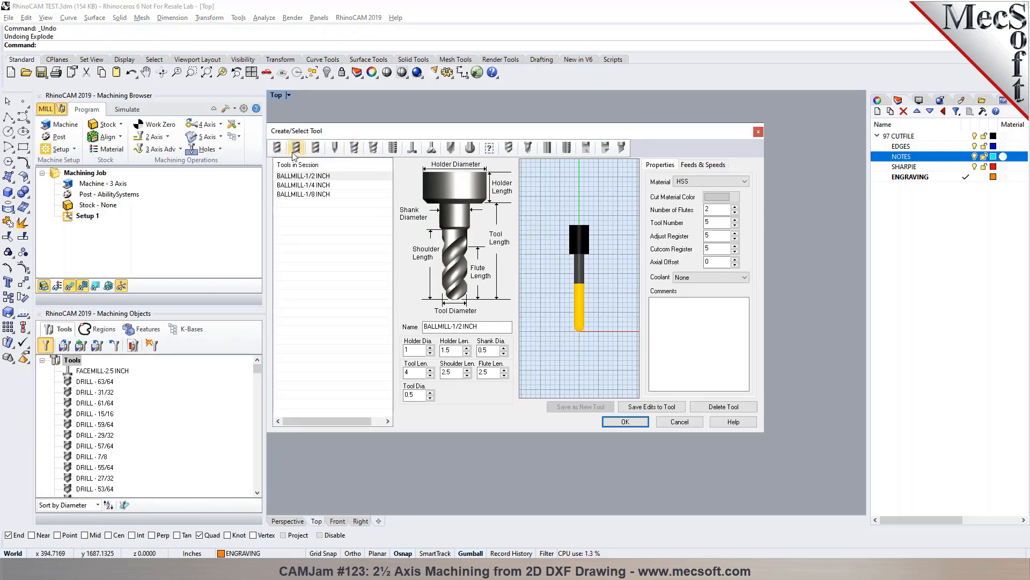
left_click(332, 152)
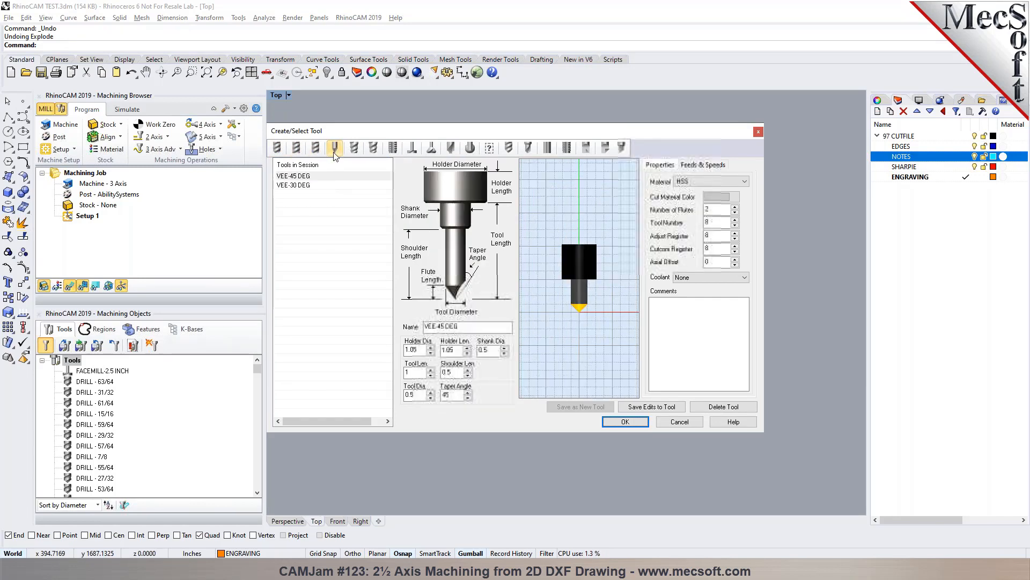
left_click(317, 176)
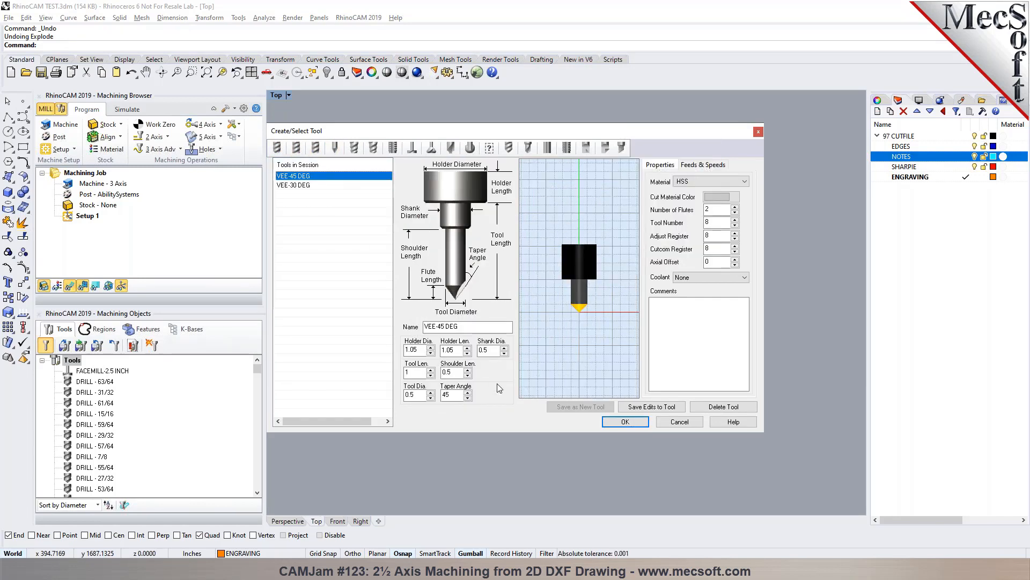
left_click_drag(453, 395, 442, 395)
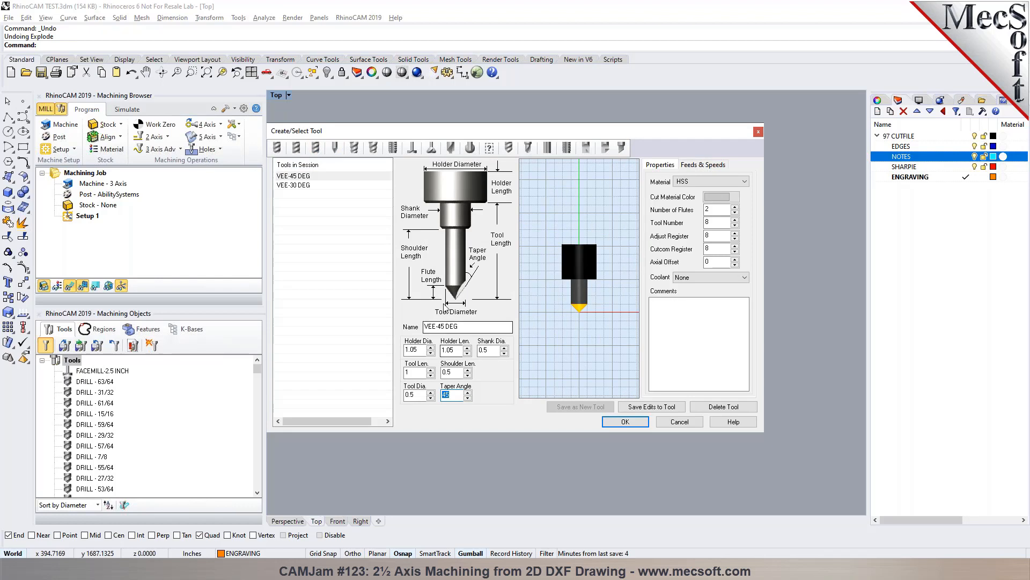
left_click(451, 395)
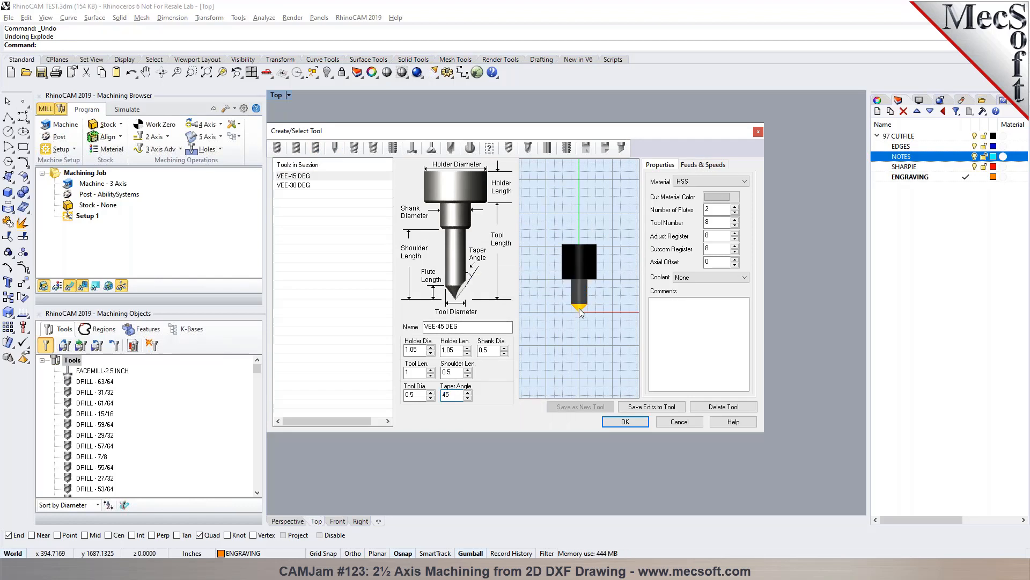
- Examine the parameters of the remaining tool types, including thread, dovetail, fillet and user-defined mills, drills and boring tools
left_click(356, 148)
left_click(393, 148)
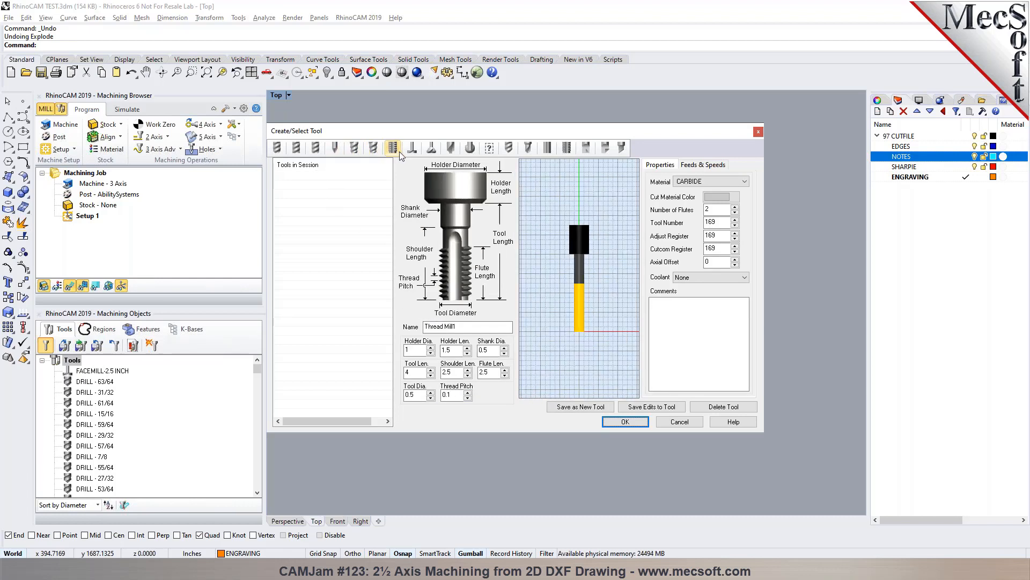
left_click(412, 148)
left_click(431, 148)
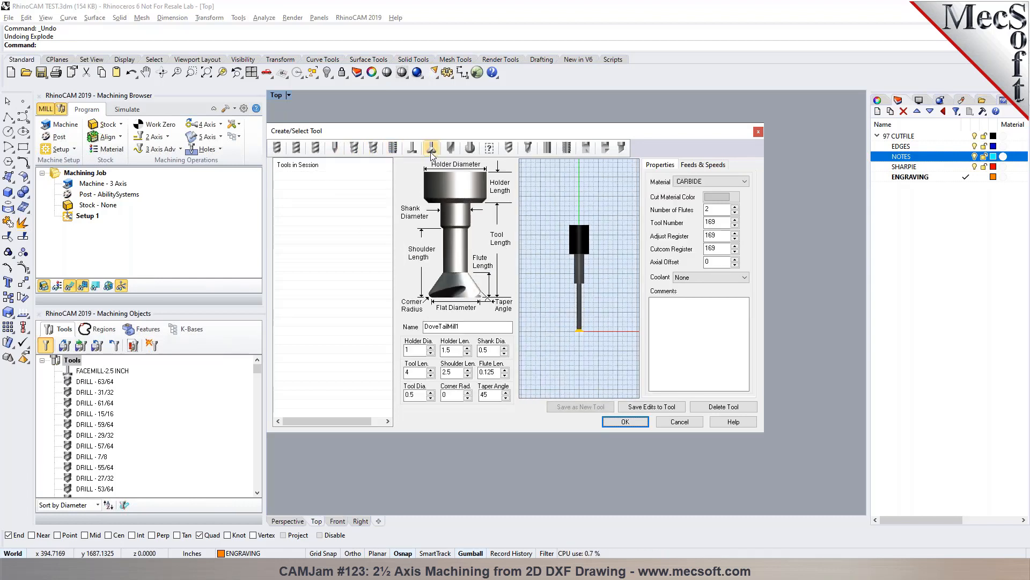
left_click(451, 149)
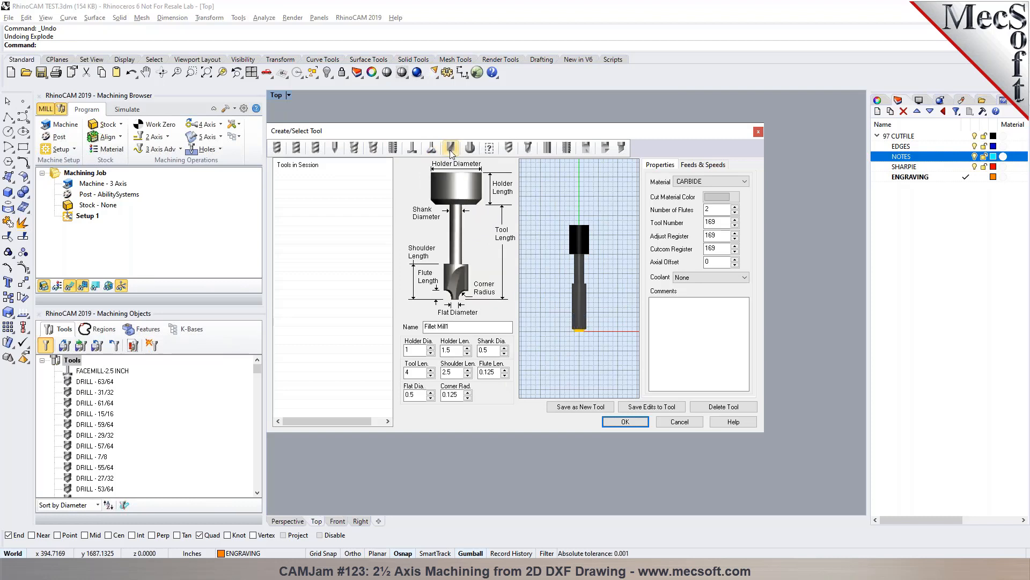
left_click(467, 151)
left_click(489, 151)
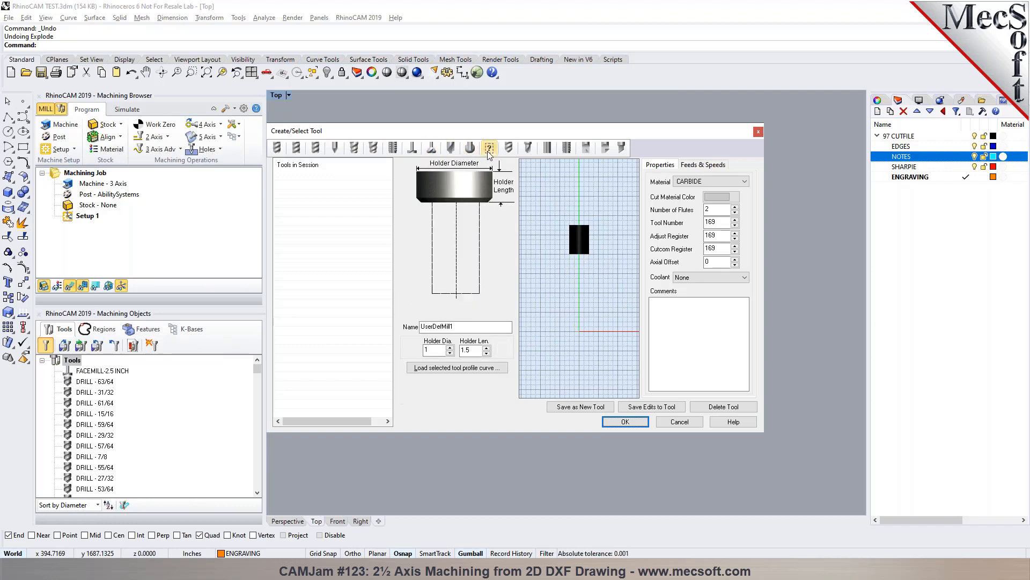
left_click(508, 151)
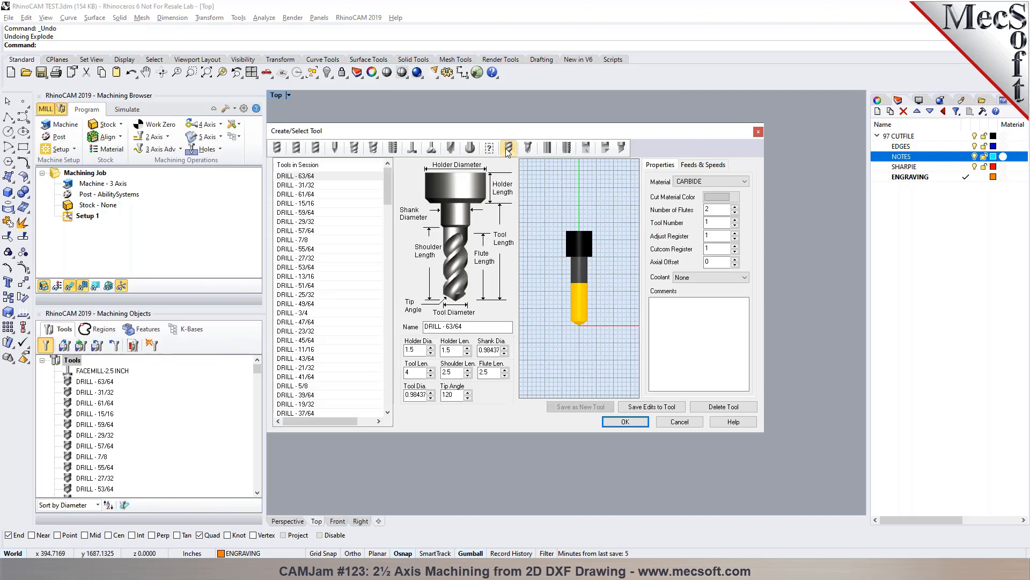
left_click(528, 152)
left_click(567, 152)
left_click(586, 152)
left_click(605, 152)
left_click(622, 152)
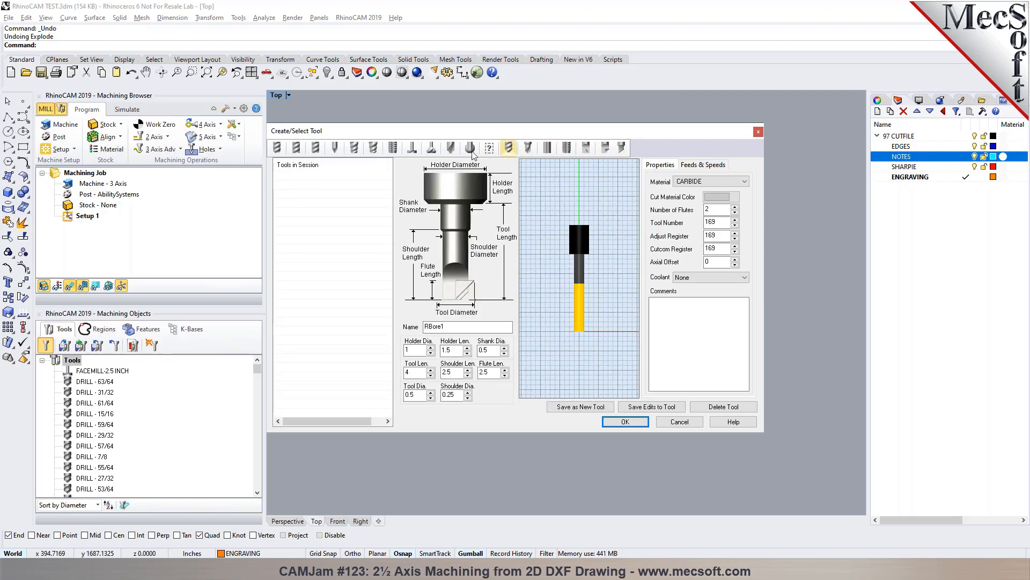
- Show the feeds and speeds of the FLATMILL-3/4 INCH tool
left_click(320, 152)
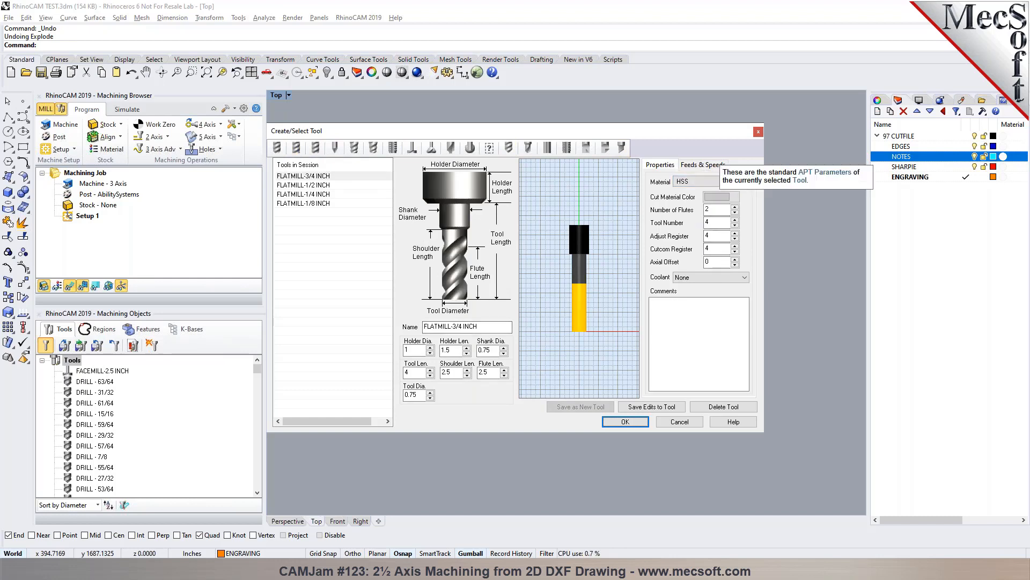
left_click(703, 165)
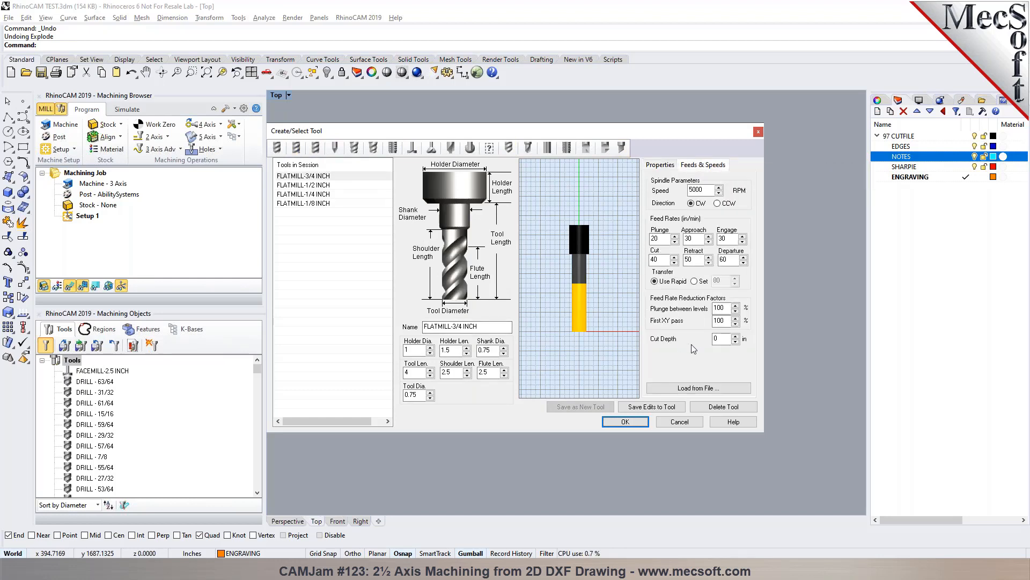
- Examine the feeds and speeds table for WOOD stock and an HSS tool, and close the tool dialog without changes
left_click(714, 389)
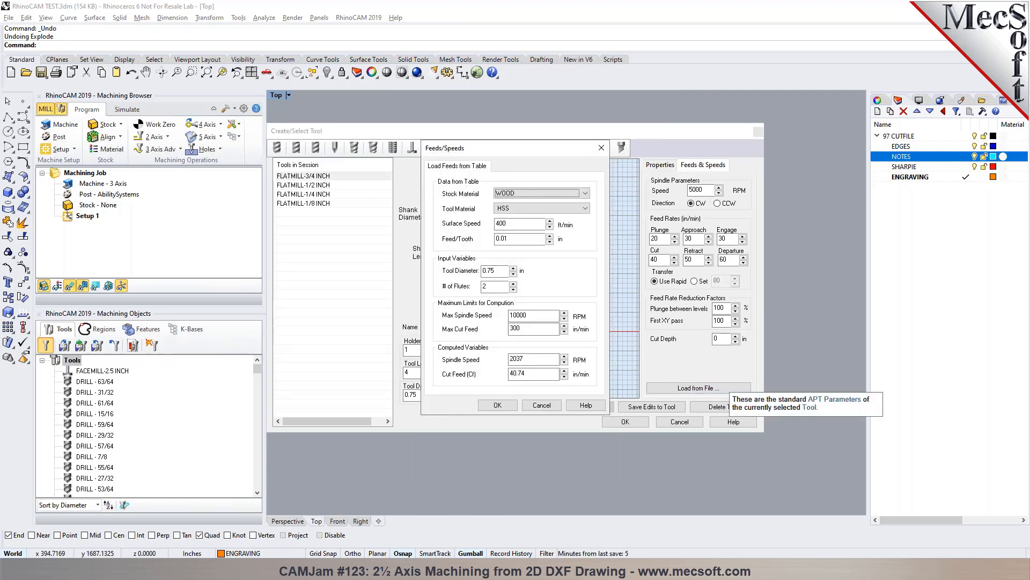
left_click(548, 410)
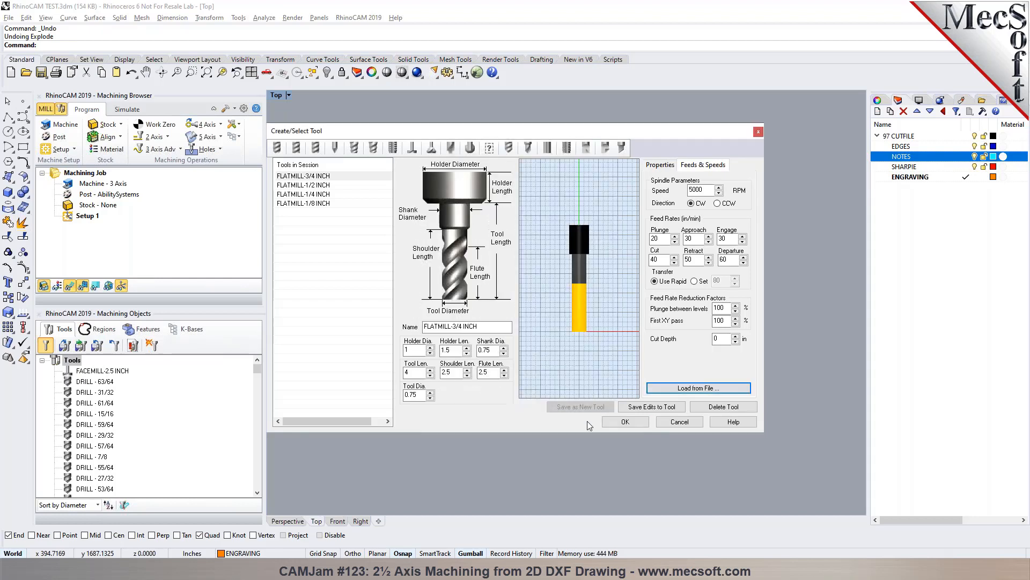
left_click(665, 425)
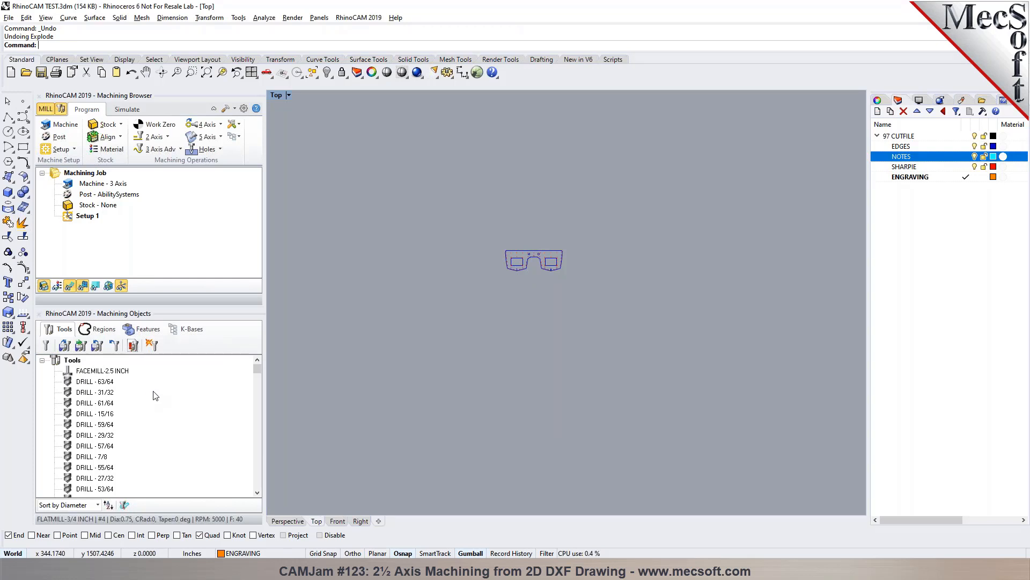
- Examine where the drawing's curves and texts lie relative to the world origin
scroll(534, 269, "up", 5)
scroll(487, 244, "up", 5)
scroll(466, 197, "down", 10)
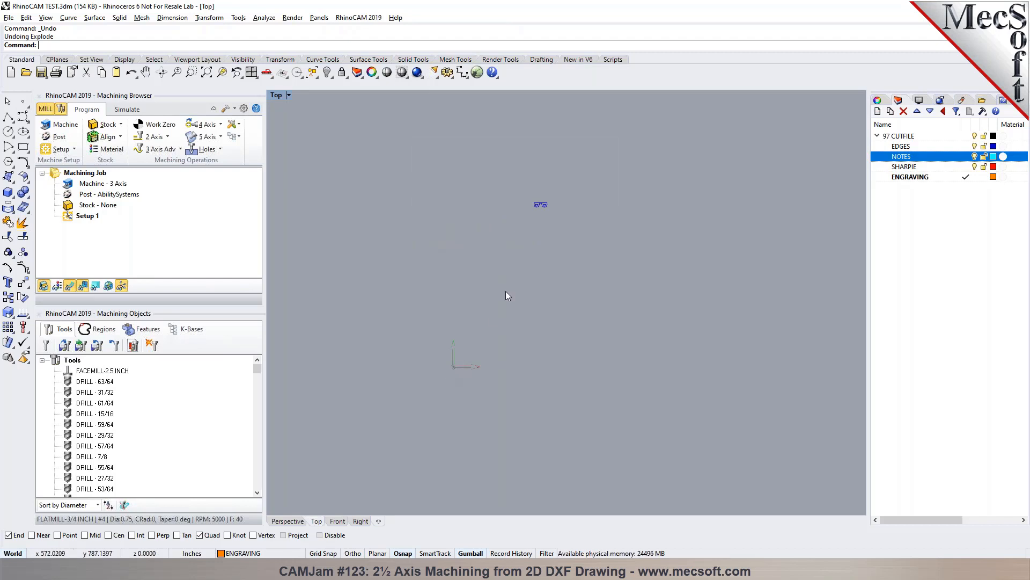
scroll(532, 200, "up", 8)
scroll(563, 214, "up", 4)
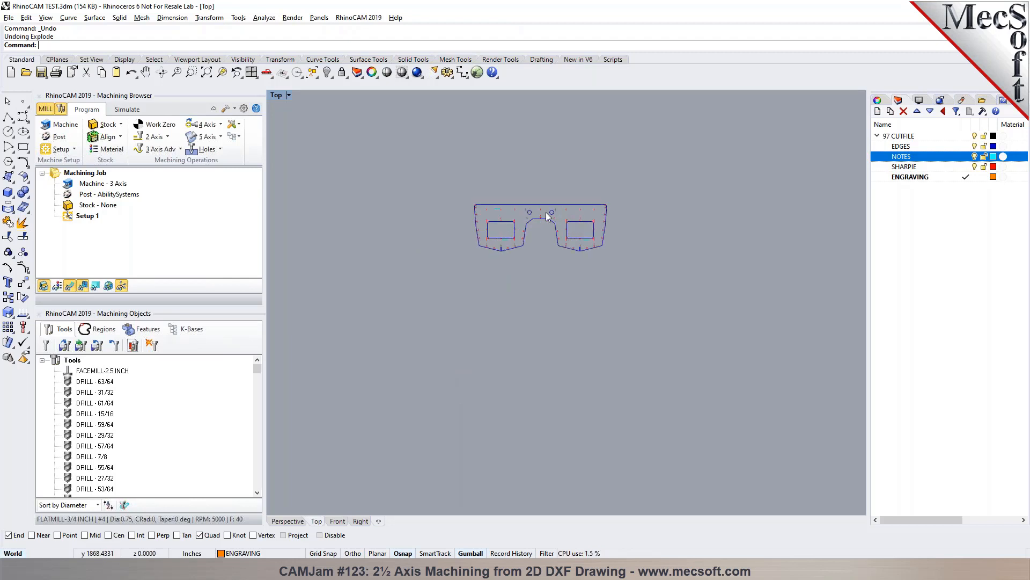
mouse_move(351, 154)
left_mouse_down()
mouse_move(624, 317)
mouse_move(824, 383)
left_mouse_up()
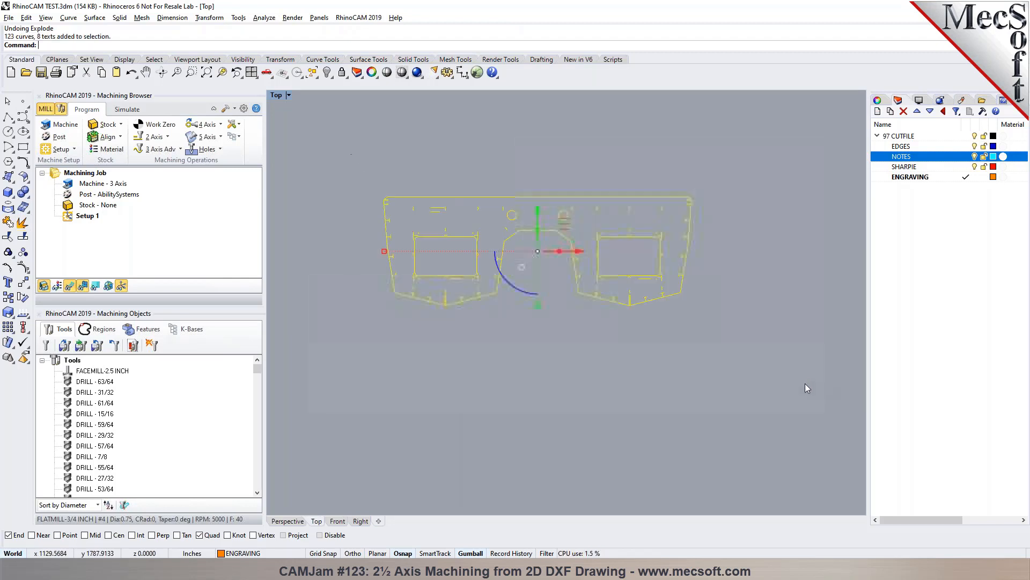
key("Escape")
scroll(804, 282, "down", 10)
scroll(562, 307, "up", 3)
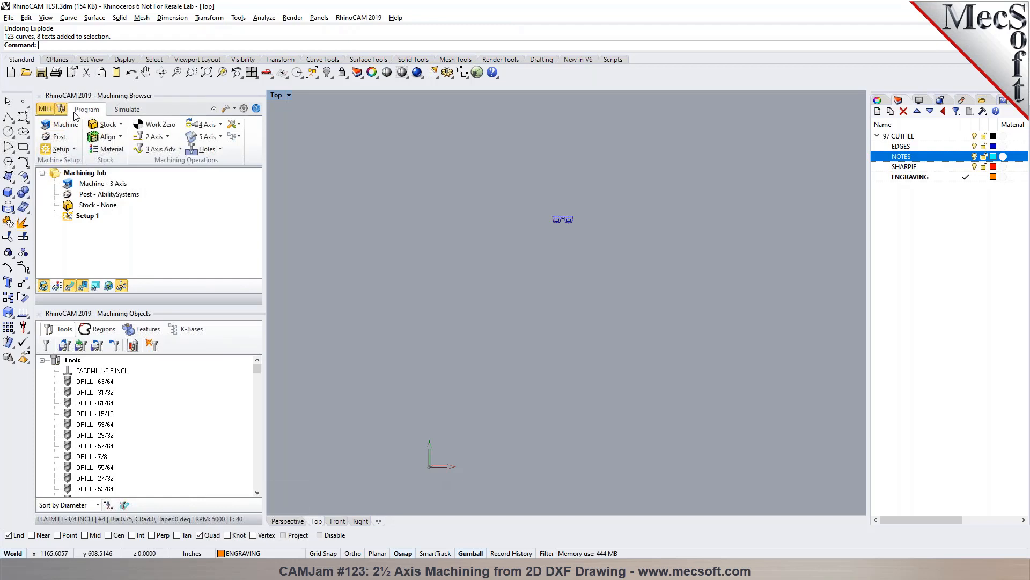
- Confirm the 3 Axis machine definition and set the current post-processor to MultiCam-Inch-REV1
left_click(62, 125)
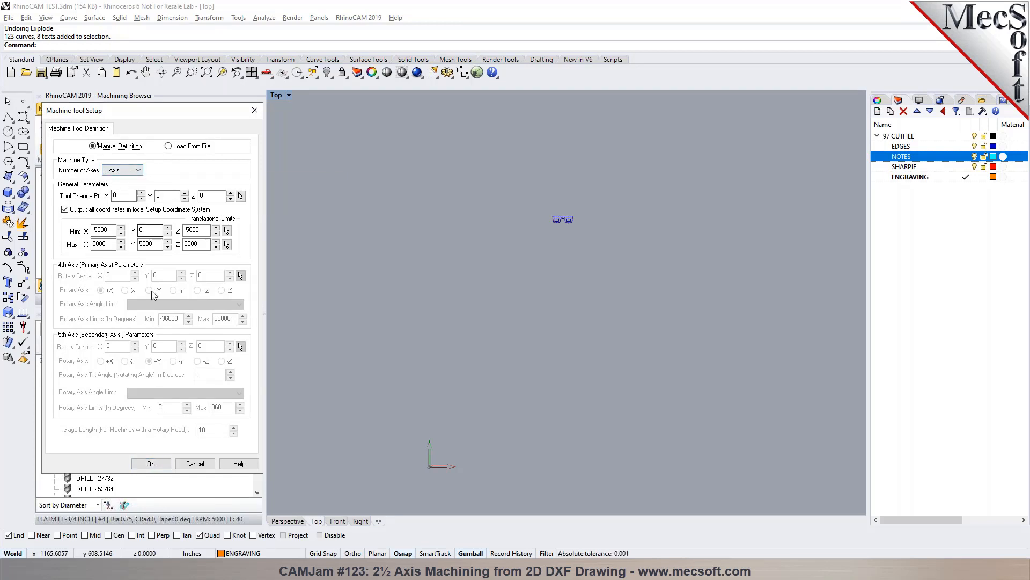
left_click(161, 467)
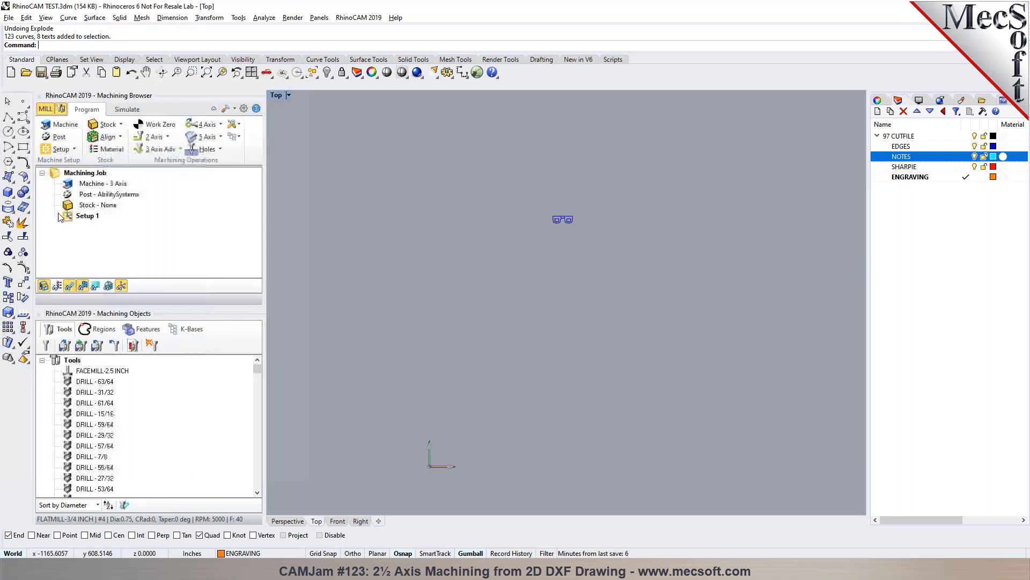
double_click(55, 143)
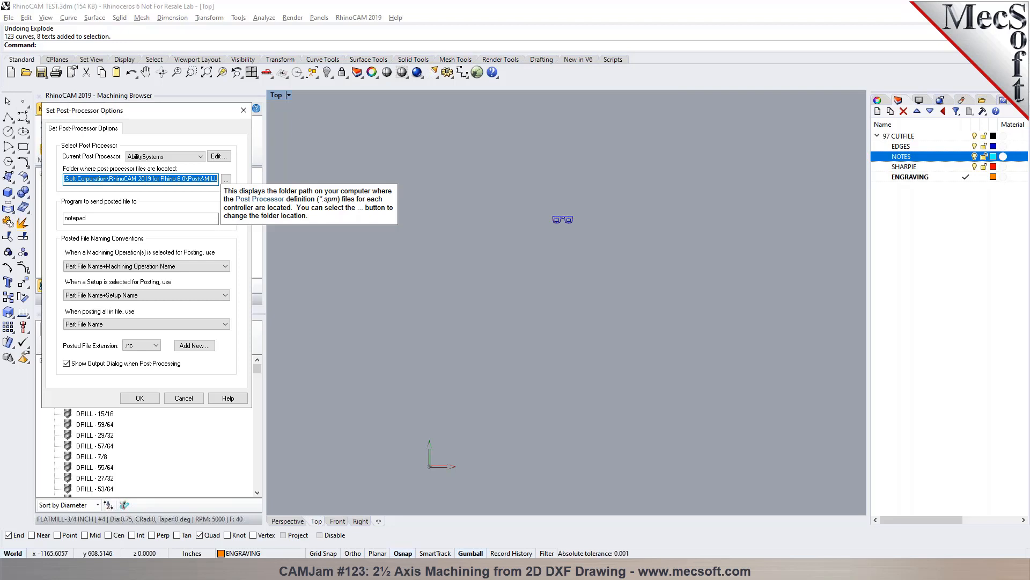
left_click(200, 156)
left_click_drag(201, 178, 204, 301)
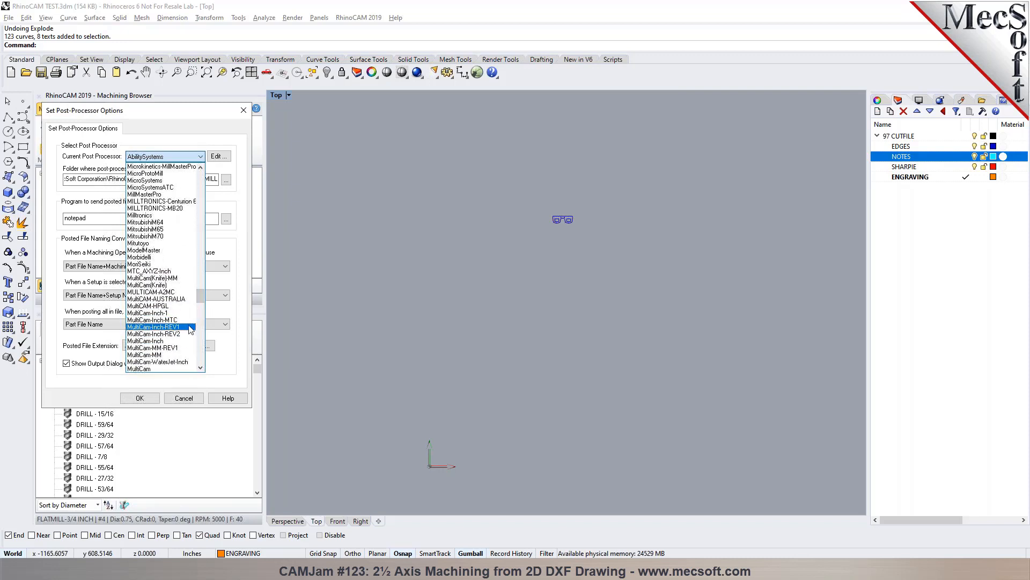
left_click(190, 327)
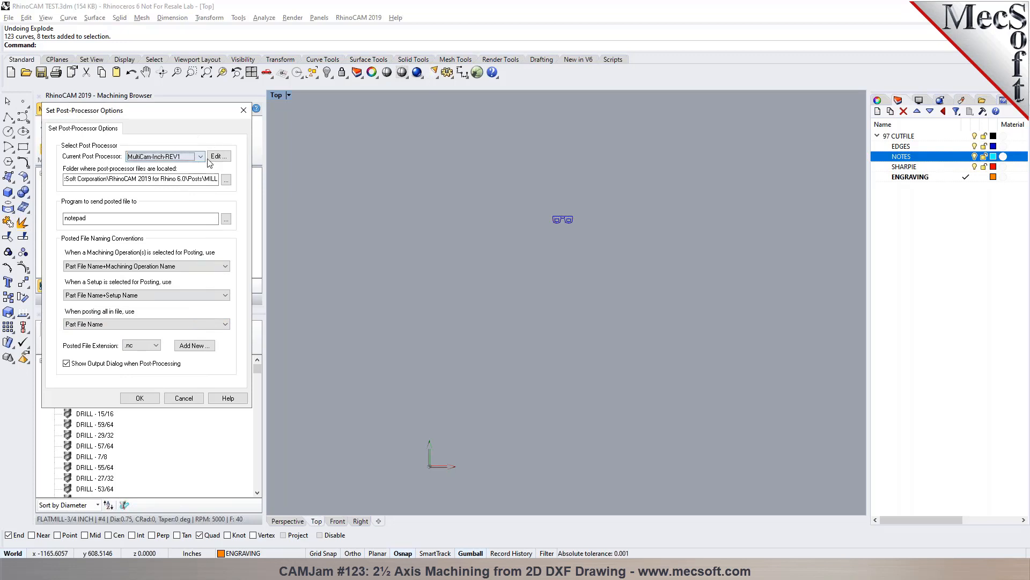
- Add .cnc as the posted file extension and accept the post-processor options
left_click(154, 346)
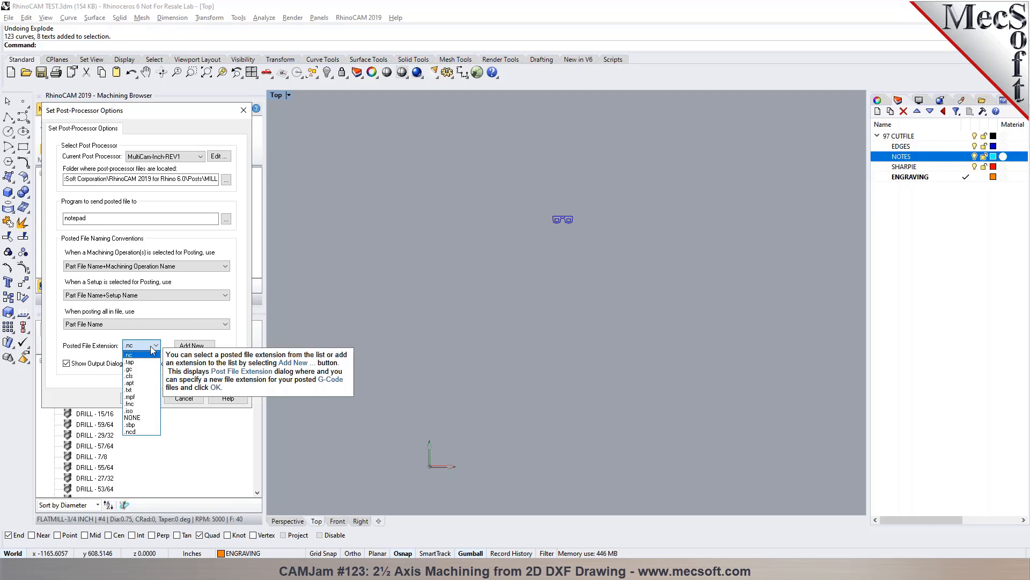
left_click(153, 350)
left_click(191, 345)
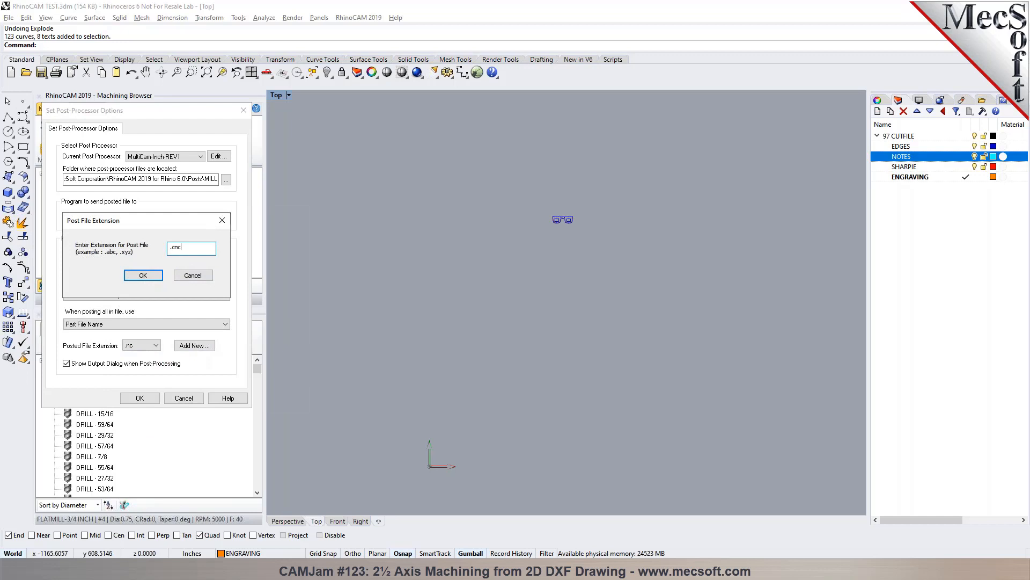
left_click(143, 276)
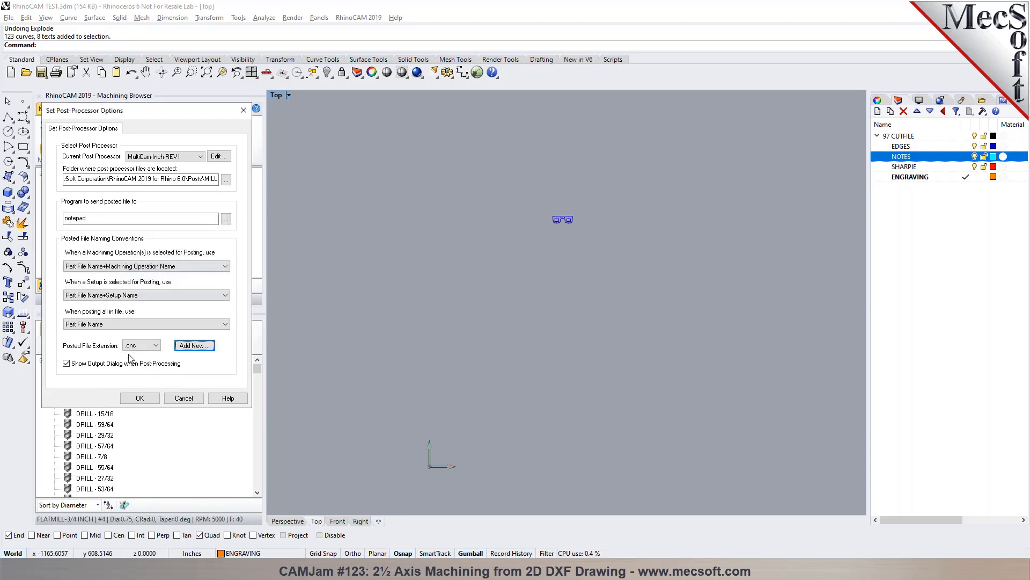
left_click(140, 397)
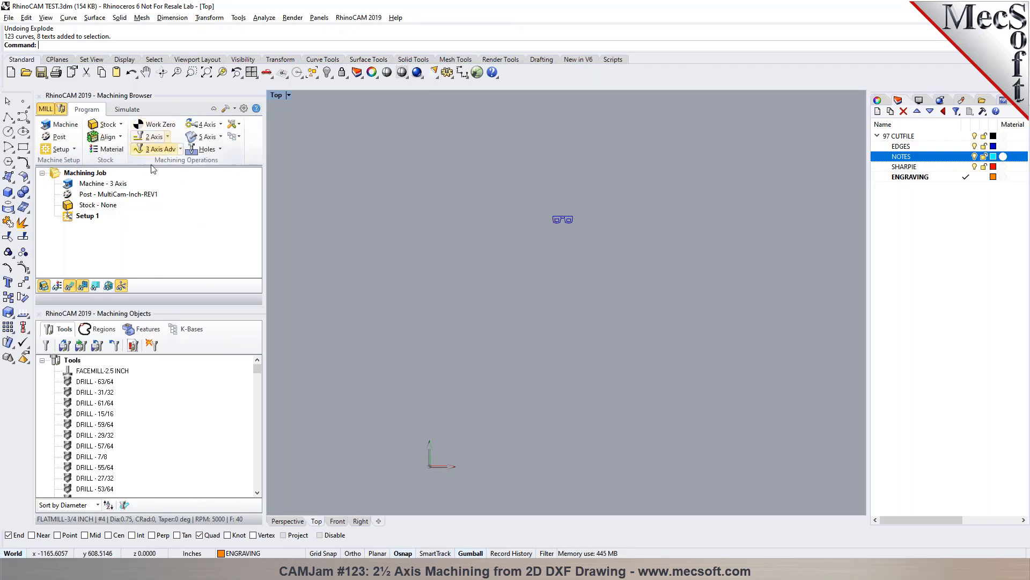
left_click(124, 196)
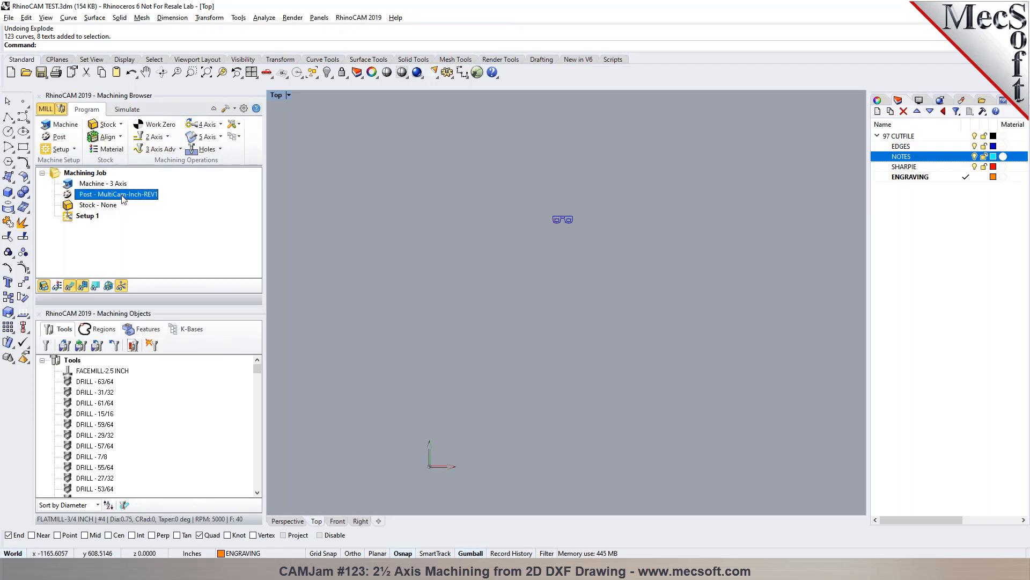
left_click(120, 124)
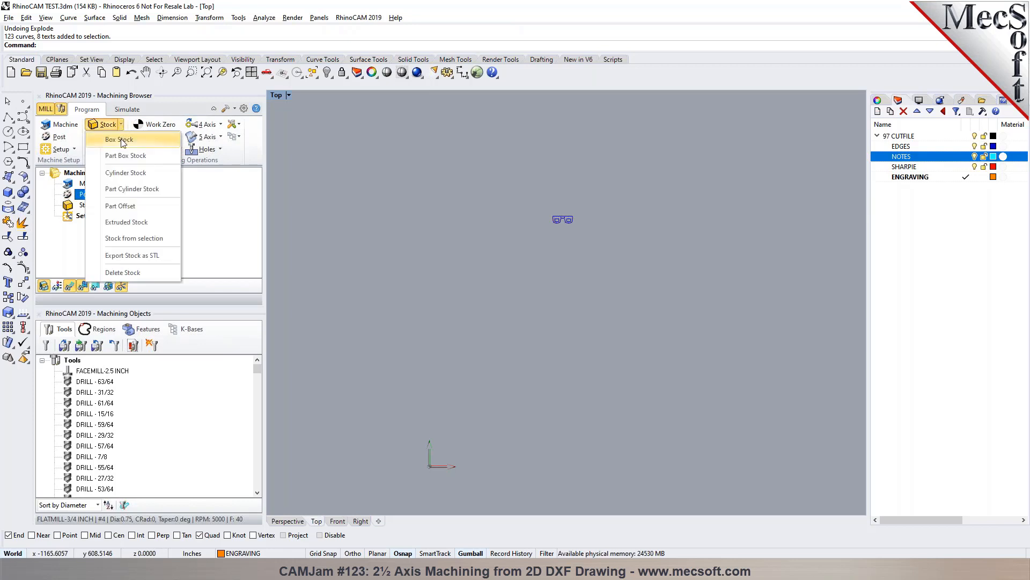
left_click(121, 141)
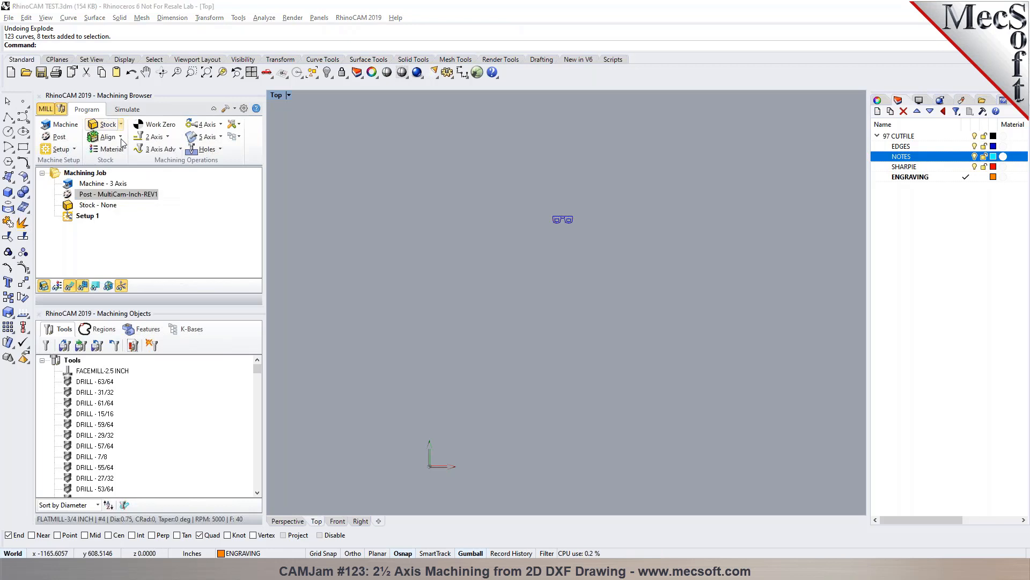
left_click(100, 343)
left_click(100, 344)
left_click(177, 326)
scroll(571, 211, "up", 3)
scroll(564, 247, "up", 4)
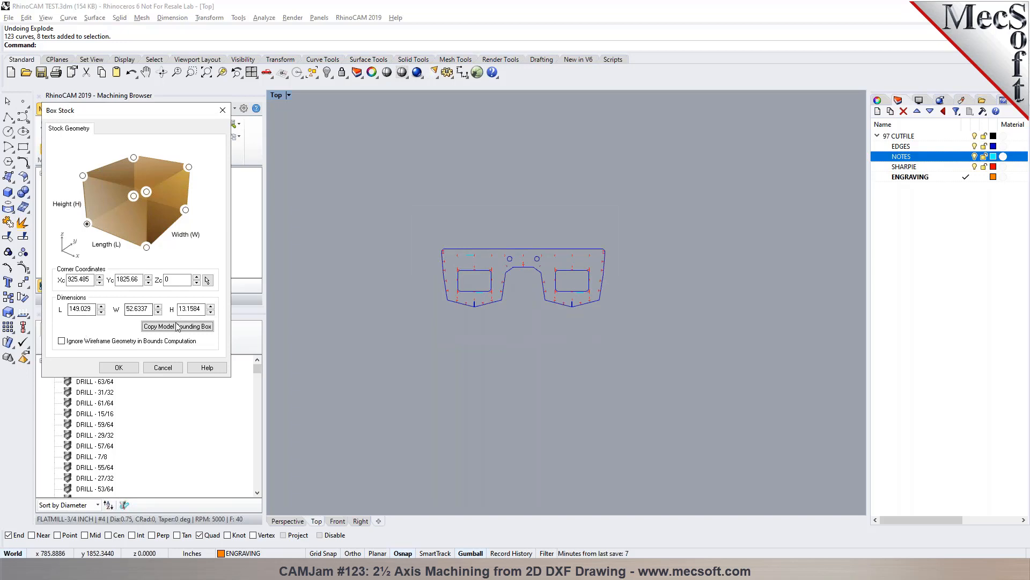
left_click(162, 367)
scroll(442, 272, "up", 2)
scroll(442, 272, "down", 5)
scroll(517, 183, "down", 6)
scroll(511, 198, "up", 3)
key("ctrl+a")
scroll(508, 175, "up", 5)
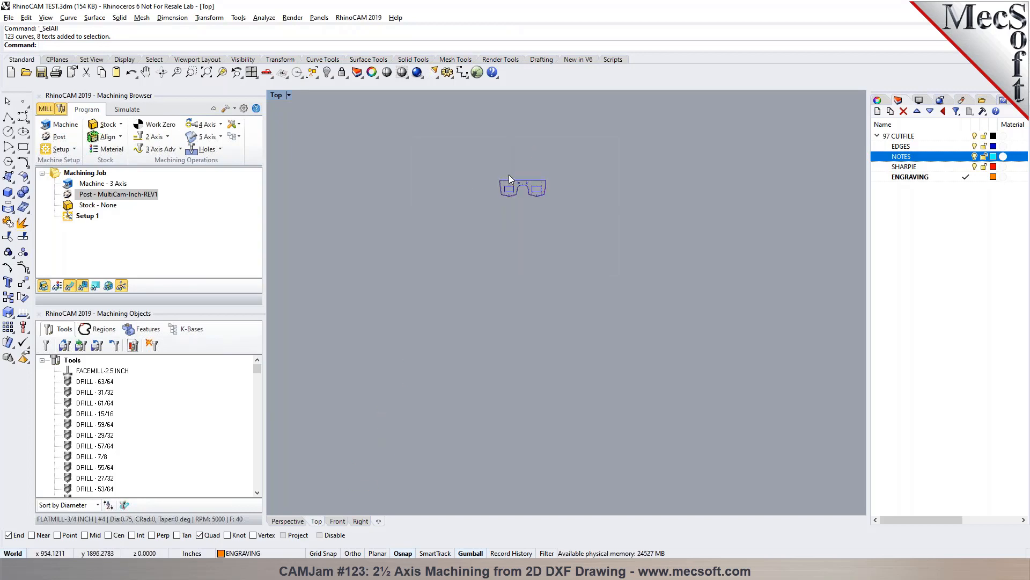
left_click(480, 170)
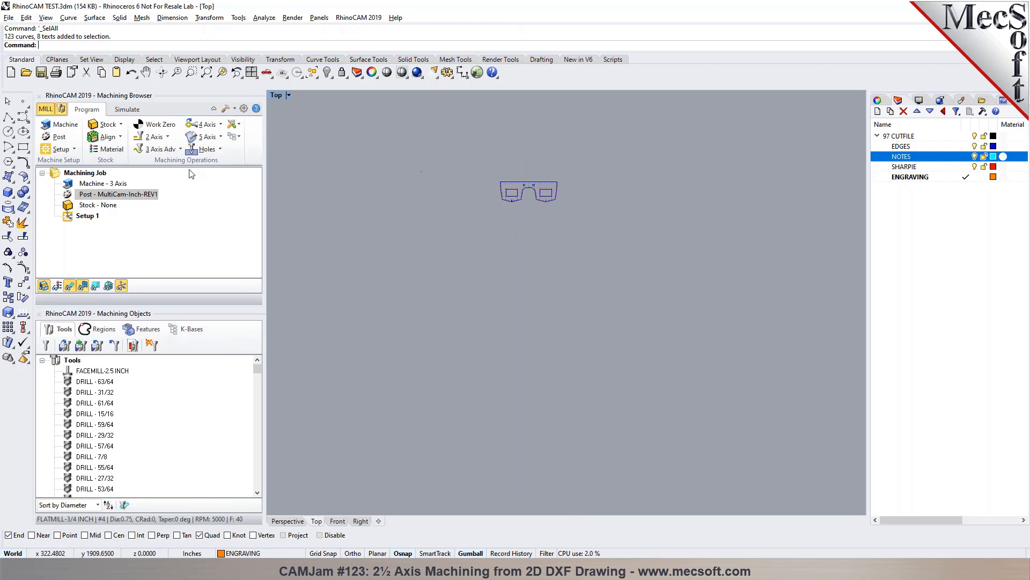
- Locate the world coordinate system at the part box's South West corner on the Highest Z face
left_click(113, 138)
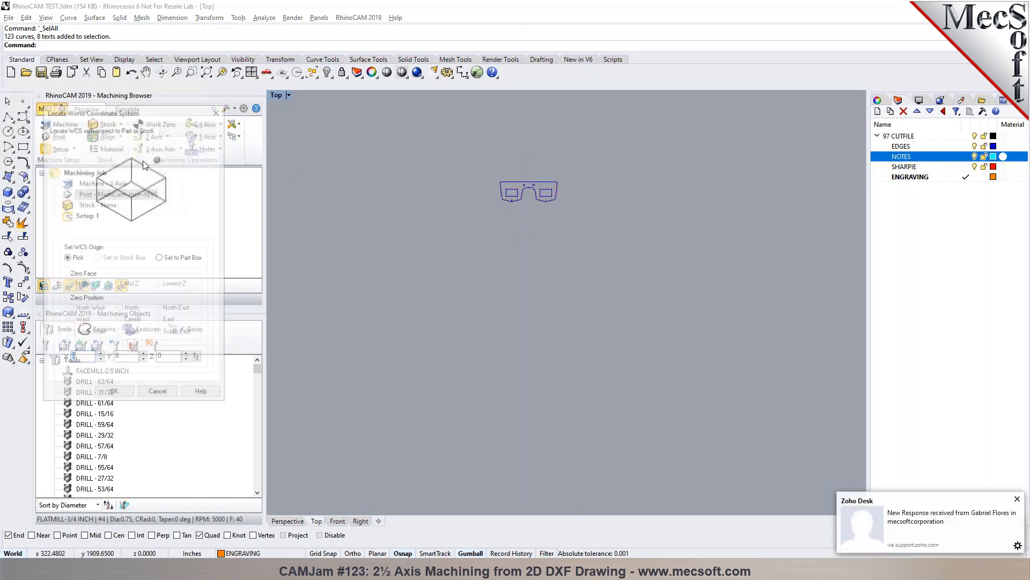
left_click(173, 257)
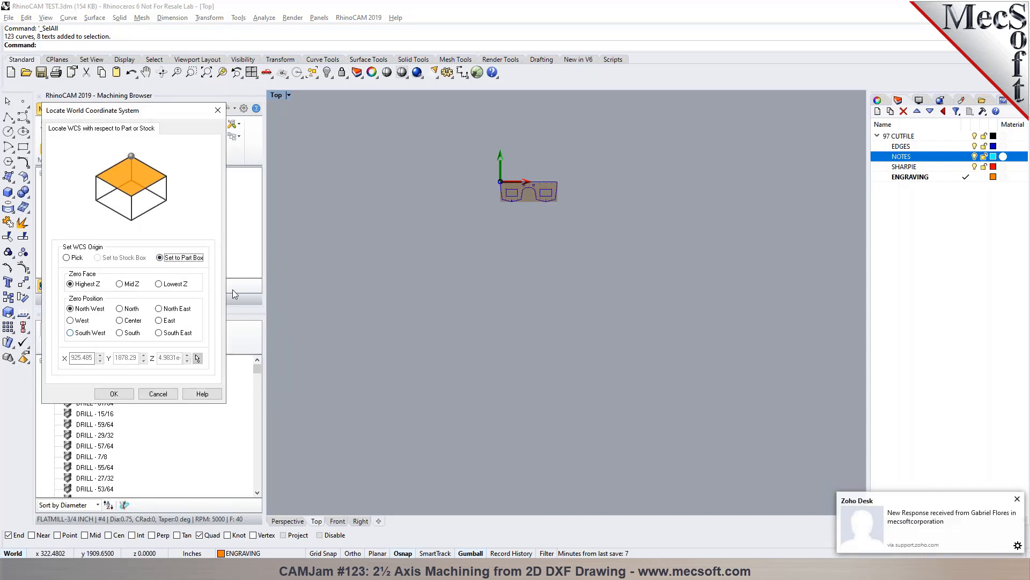
left_click(92, 333)
scroll(480, 187, "up", 10)
scroll(595, 202, "down", 5)
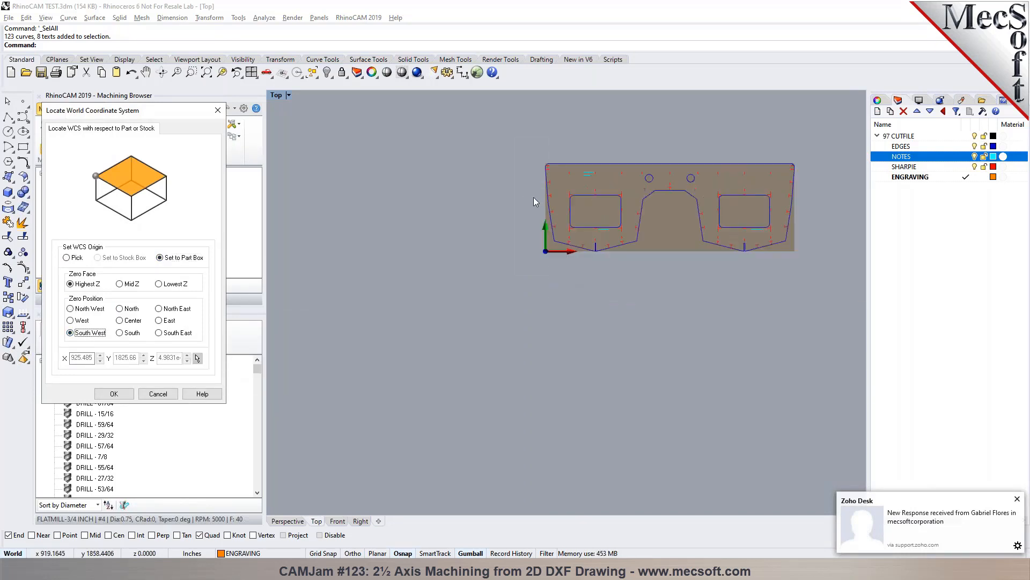
scroll(590, 207, "up", 4)
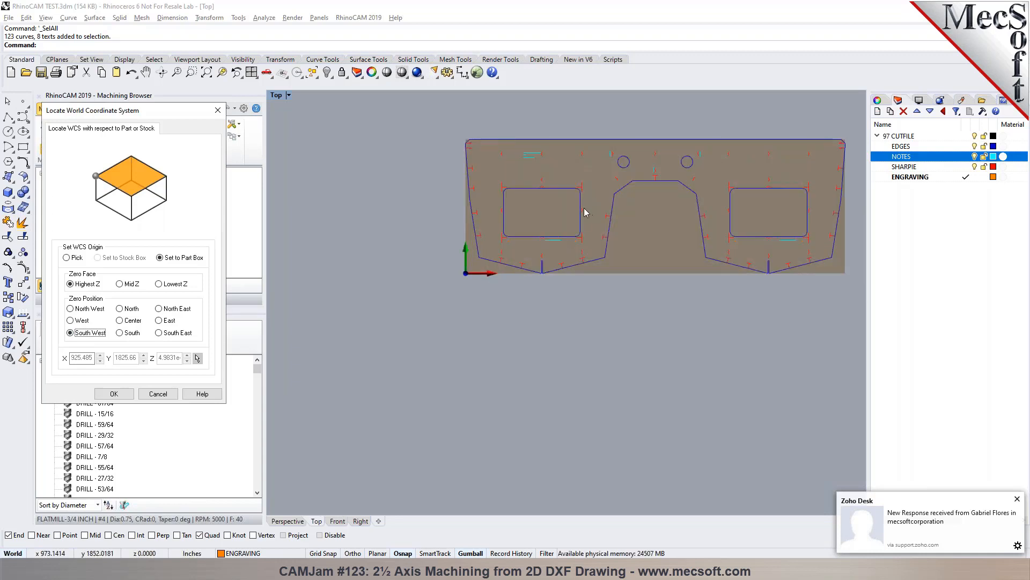
left_click(113, 393)
- Hide the NOTES layer to view the part geometry at the world origin
scroll(620, 162, "down", 5)
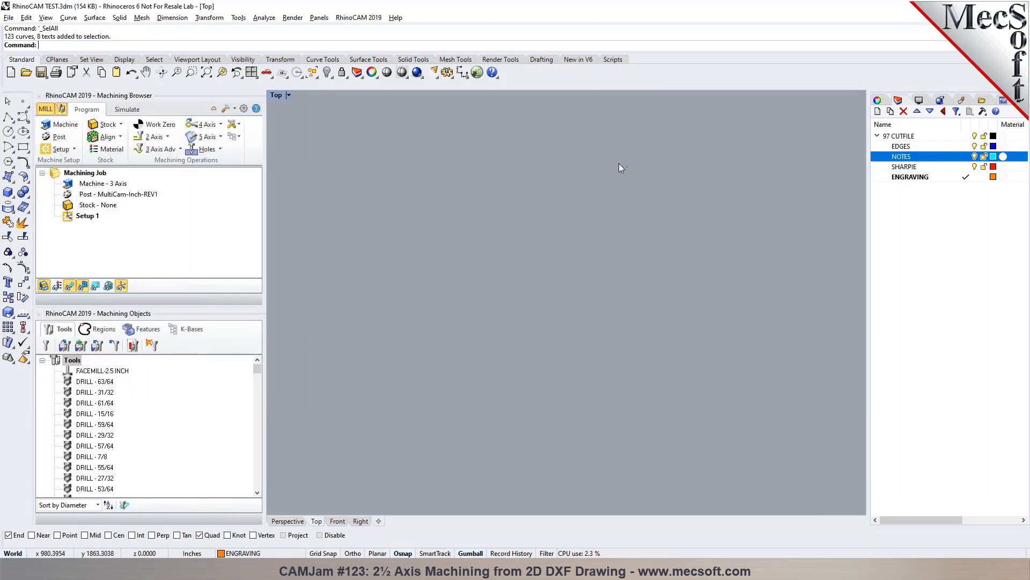
scroll(639, 157, "up", 5)
left_click(975, 157)
left_click(207, 72)
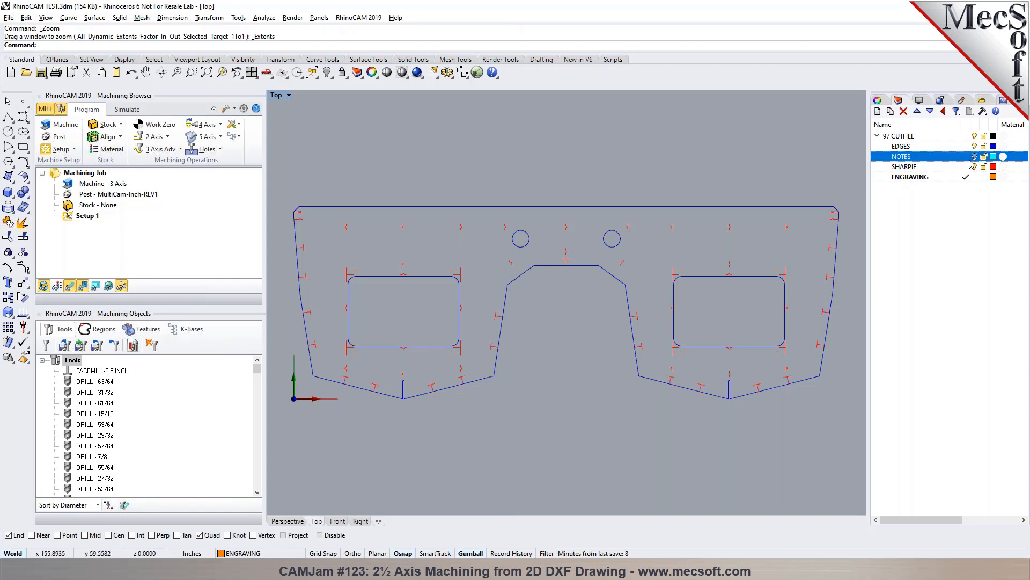
- Show the NOTES layer again and hide all the part curves at the world origin
scroll(503, 364, "down", 10)
scroll(571, 261, "down", 4)
scroll(567, 235, "up", 7)
scroll(523, 282, "down", 7)
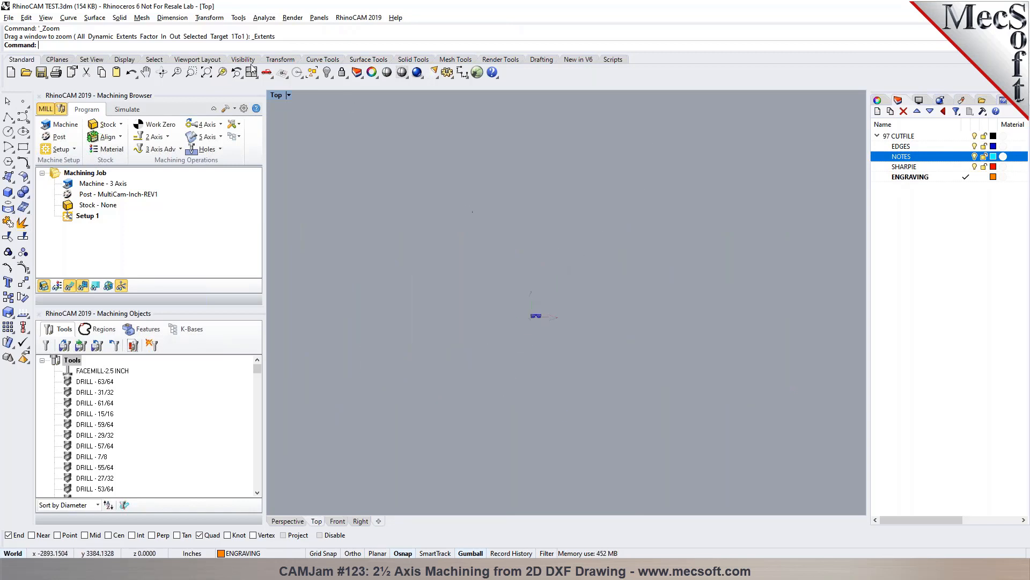
left_click(212, 73)
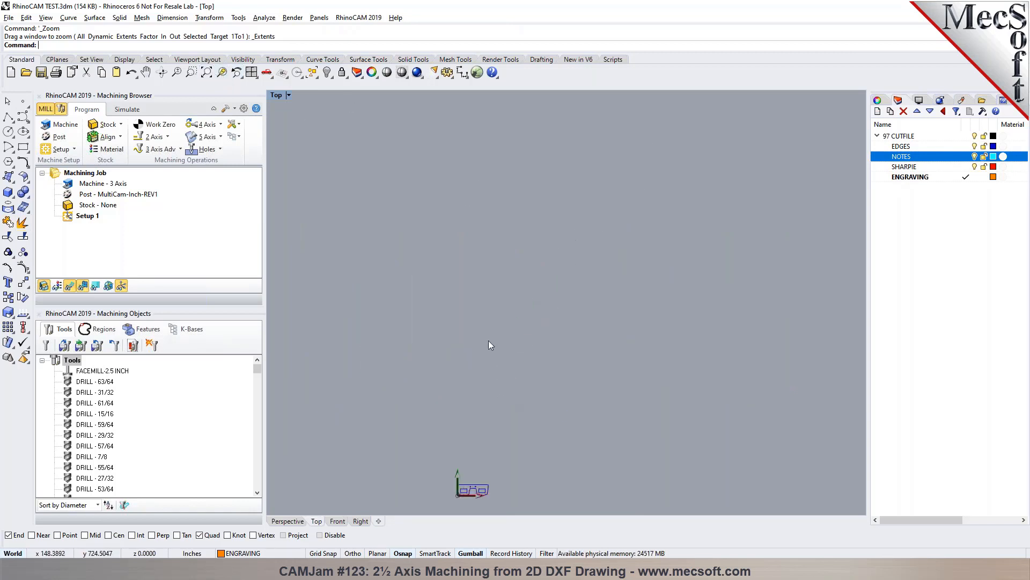
scroll(483, 354, "down", 5)
left_click_drag(456, 369, 509, 415)
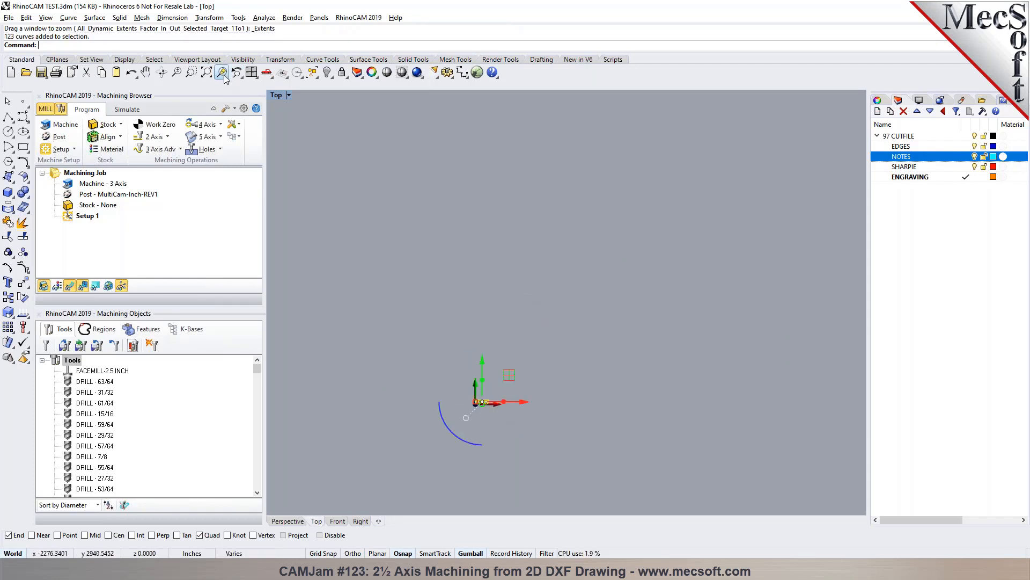
left_click(324, 70)
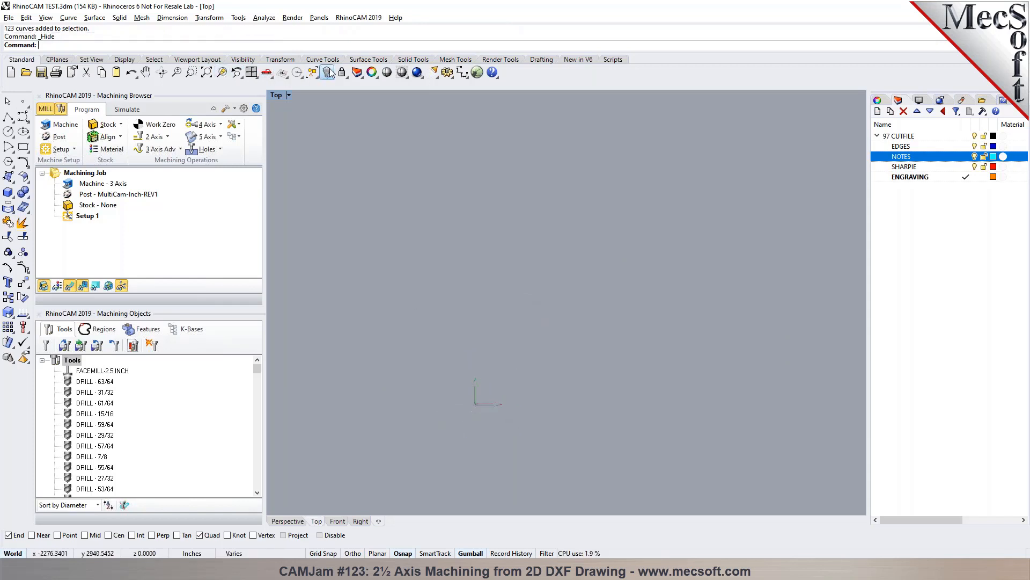
left_click(207, 73)
scroll(306, 220, "up", 8)
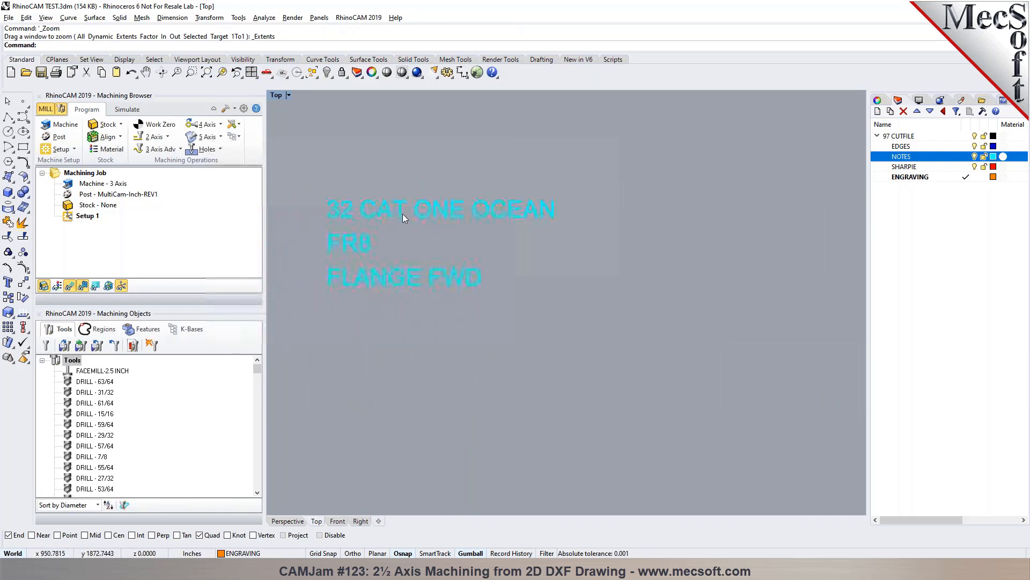
type("DupFaceBorder")
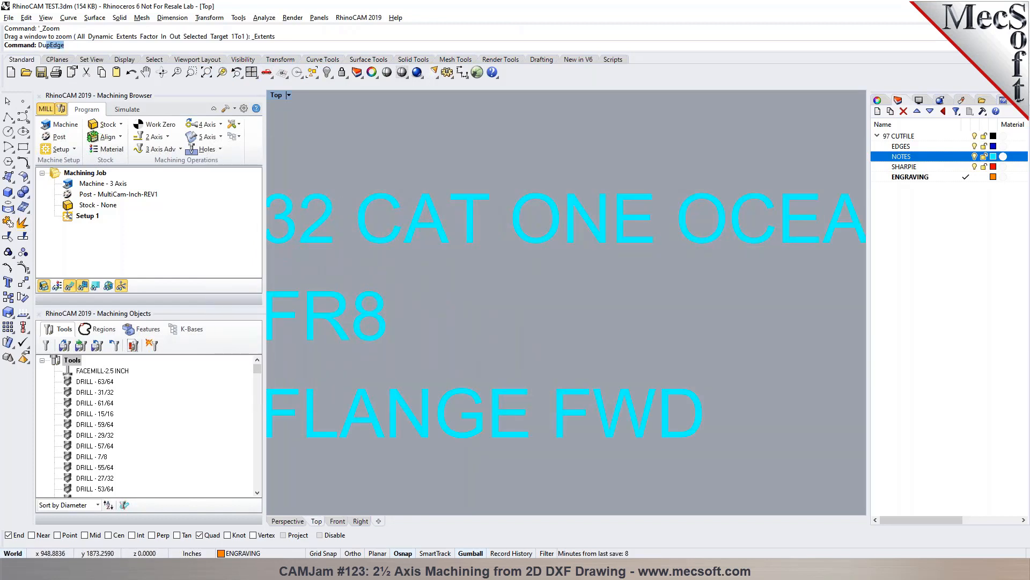
key("Return")
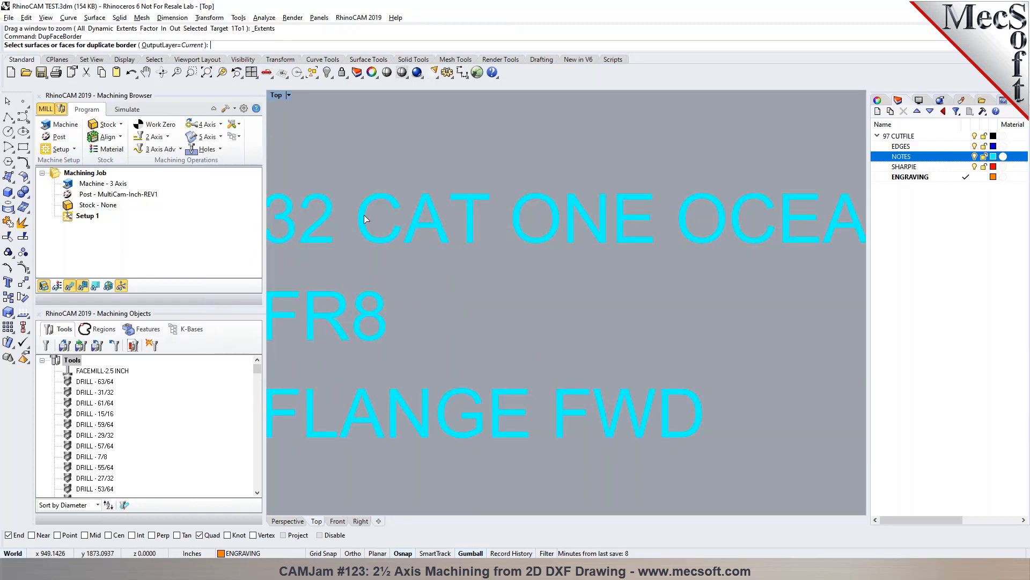
key("Escape")
- Explode the "32 CAT ONE OCEAN" note text into outline curves
scroll(378, 185, "down", 8)
scroll(408, 193, "up", 8)
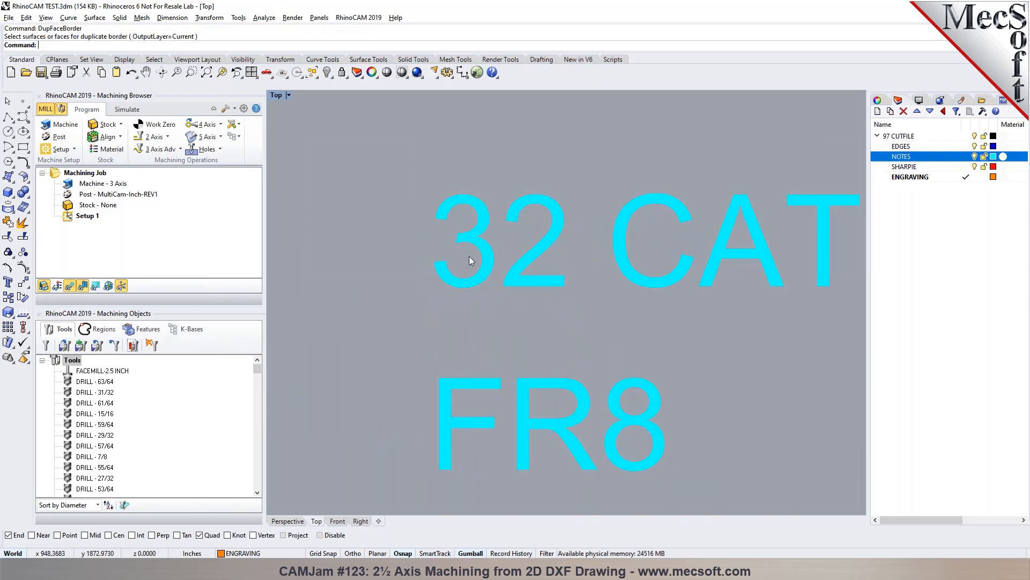
scroll(397, 236, "down", 2)
scroll(424, 252, "up", 3)
left_click(430, 261)
scroll(358, 225, "down", 5)
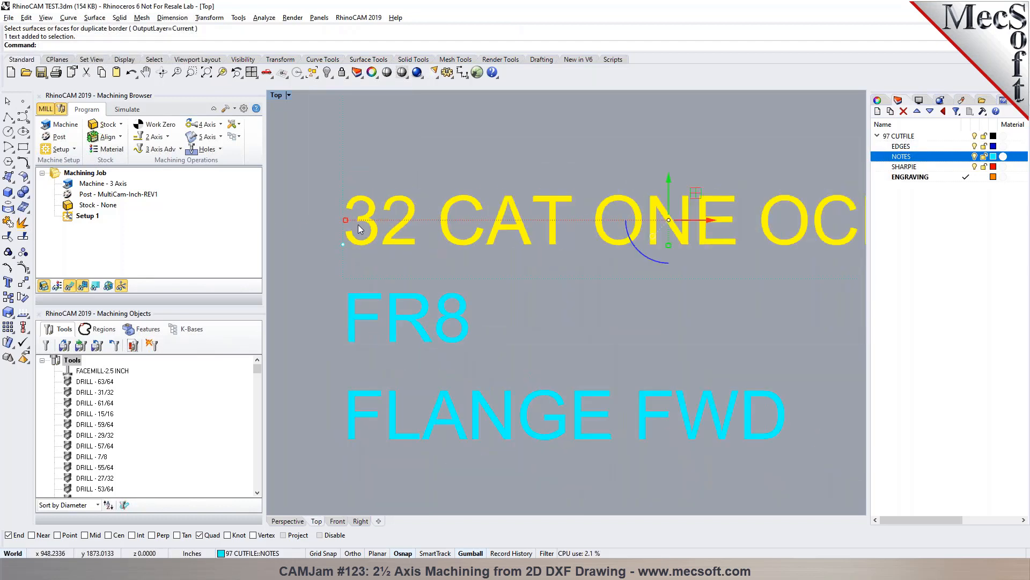
type("E")
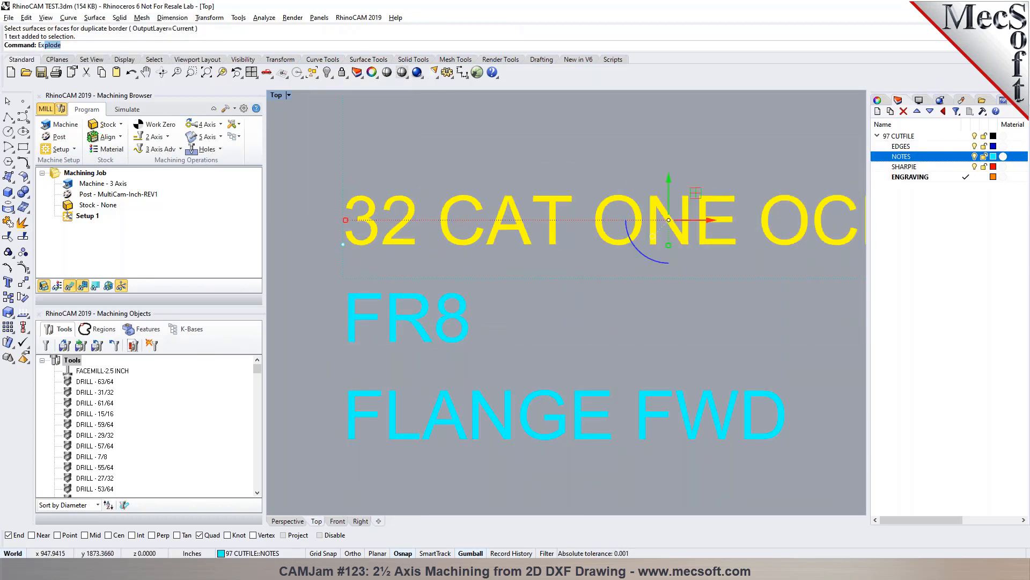
type("x")
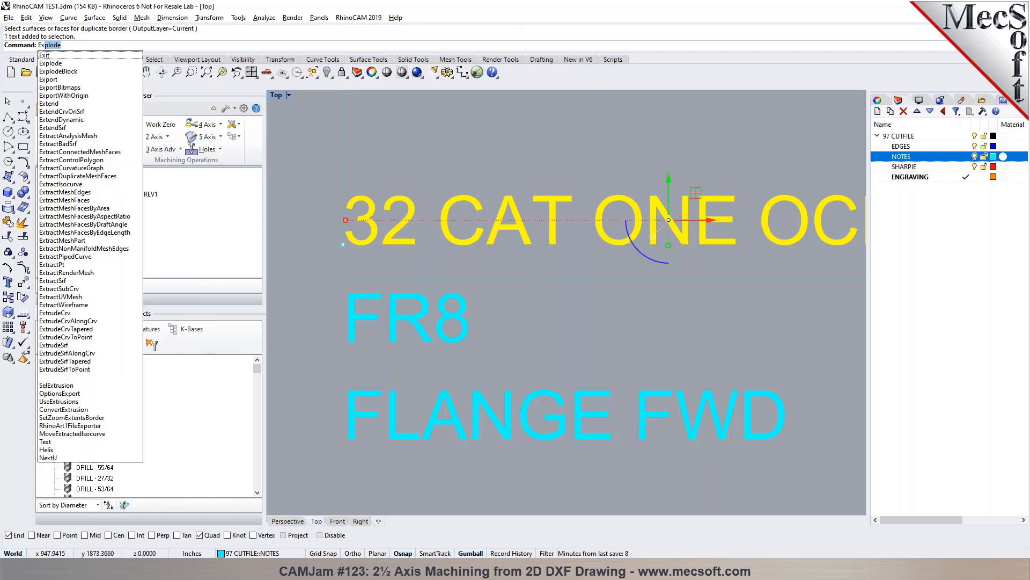
type("plodete")
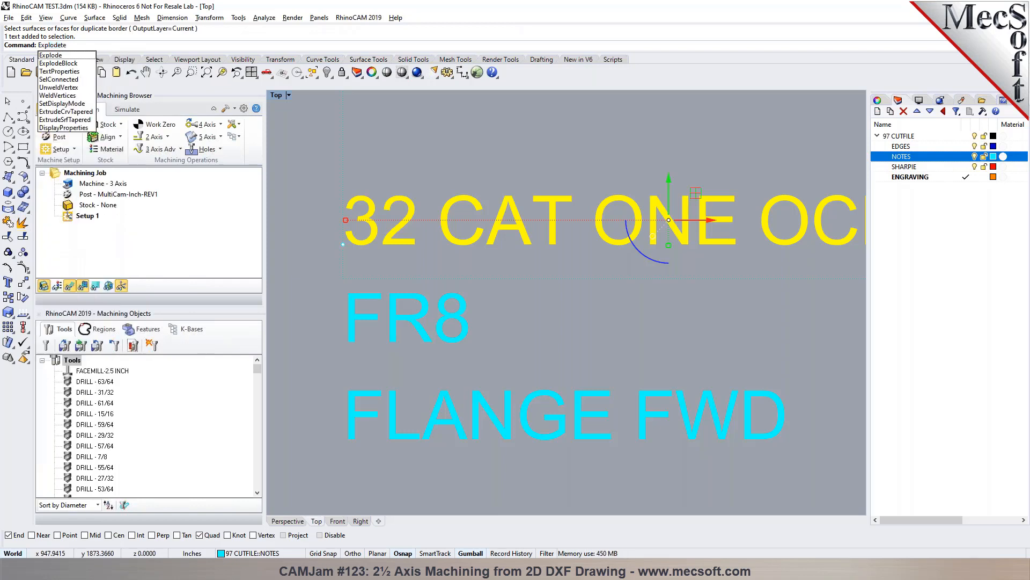
key("BackSpace")
key("BackSpace")
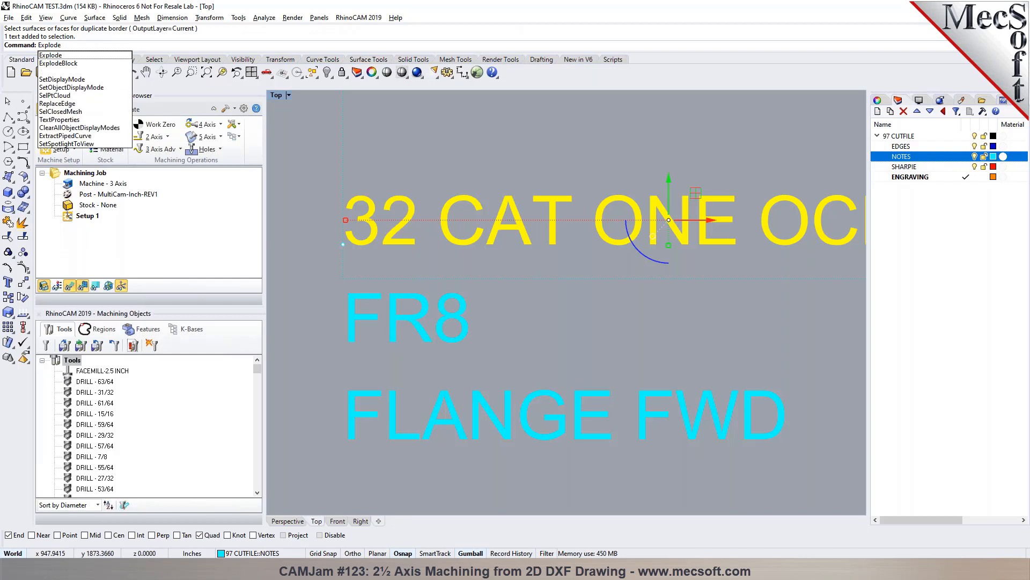
key("Return")
scroll(330, 247, "down", 10)
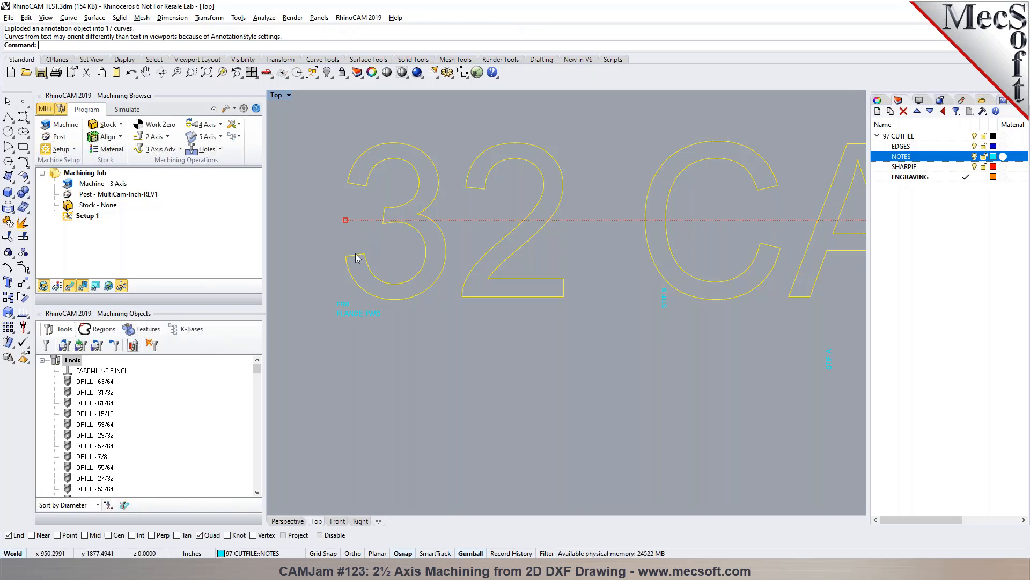
- Select the exploded outline of the digit 3 to examine its shape, and clear the selection
key("Escape")
left_click(391, 224)
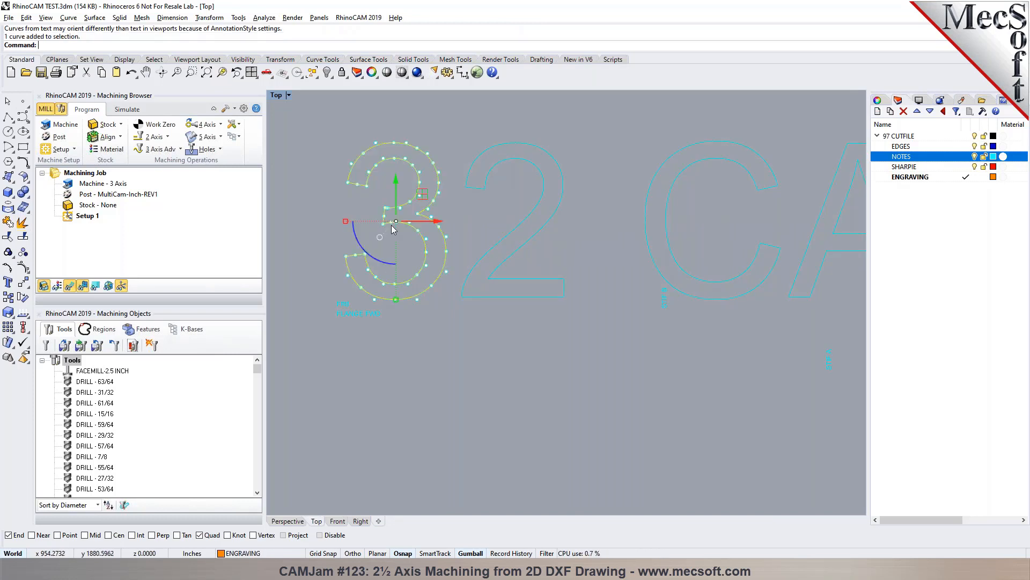
left_click(441, 338)
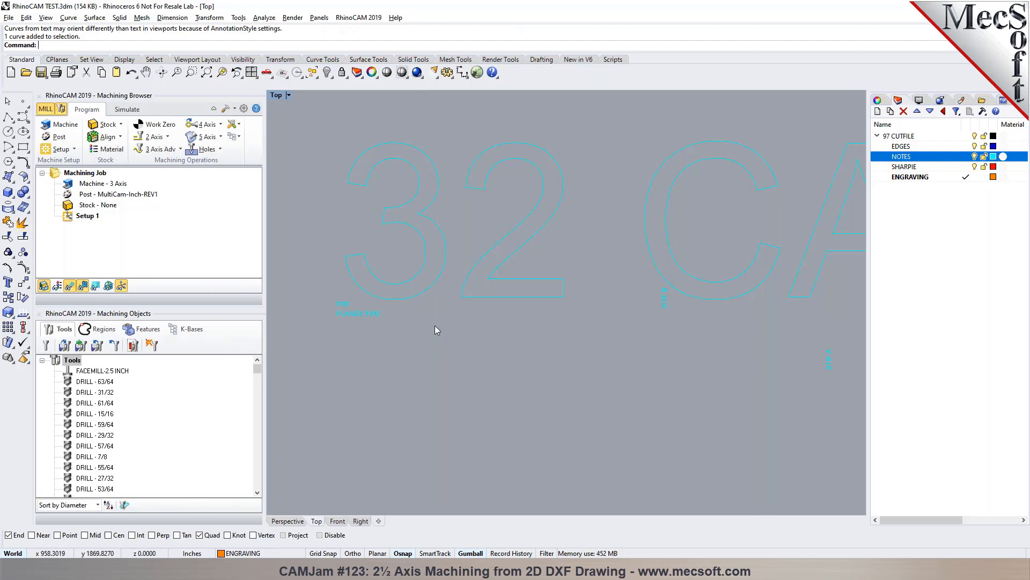
scroll(384, 242, "down", 3)
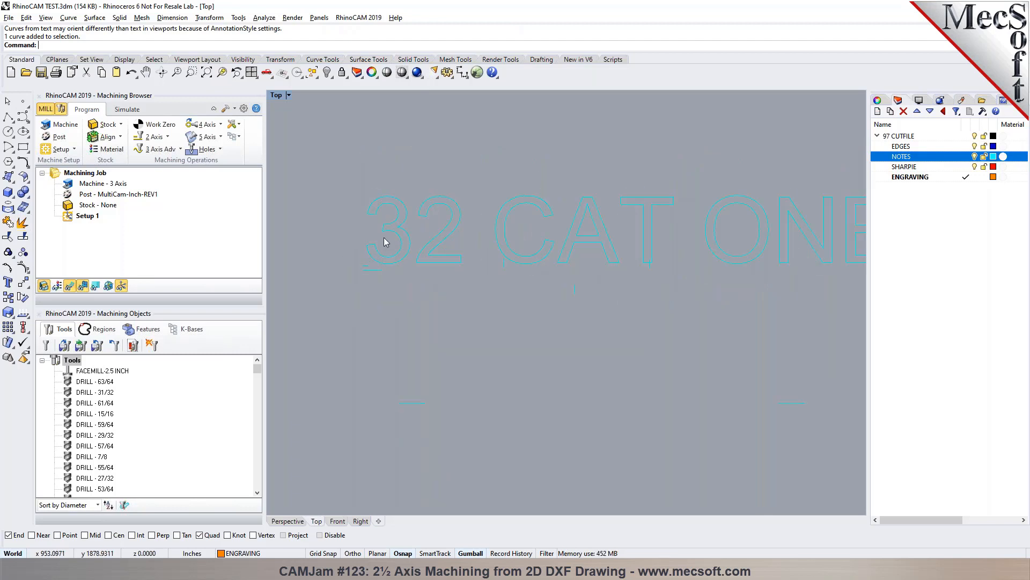
scroll(384, 239, "down", 2)
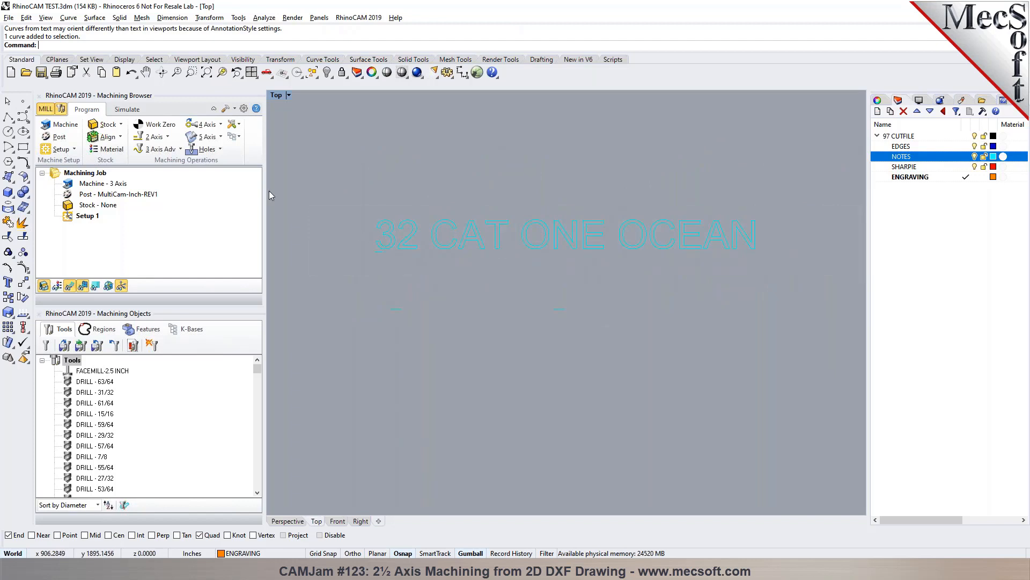
- Undo the explode of the "32 CAT ONE OCEAN" note and clear the selection
left_click(8, 283)
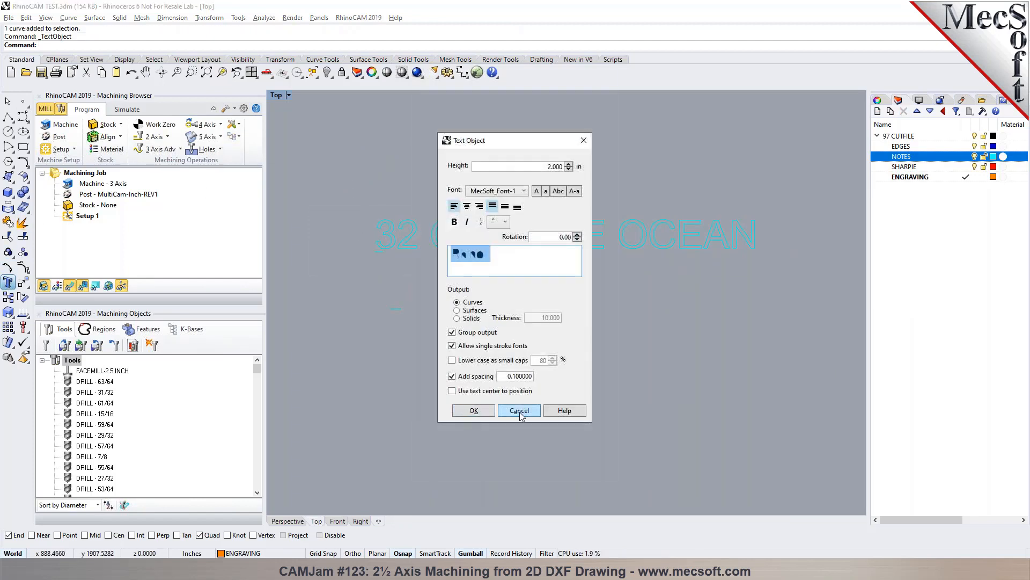
left_click(520, 411)
key("ctrl+z")
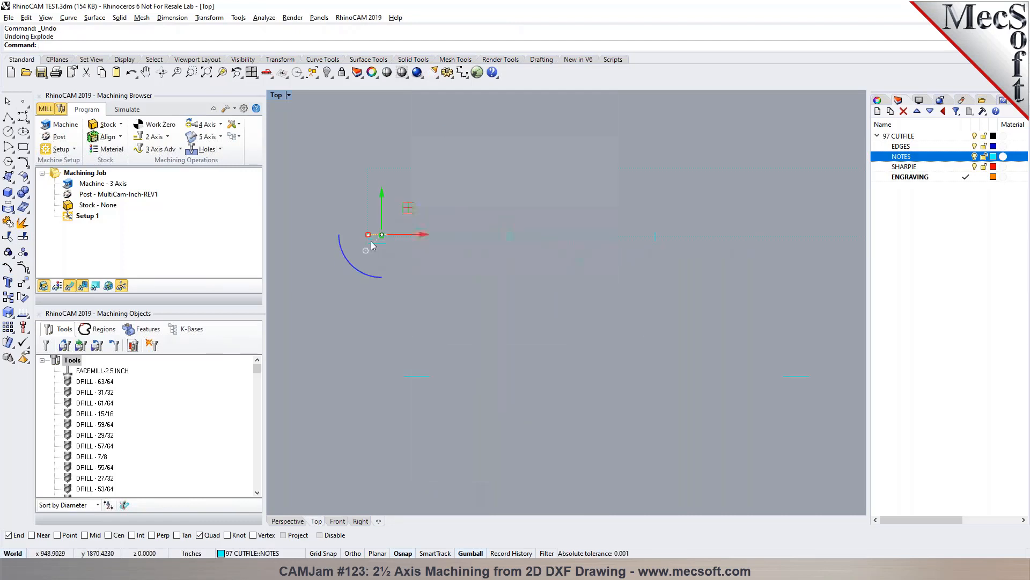
left_click(318, 233)
scroll(369, 265, "up", 5)
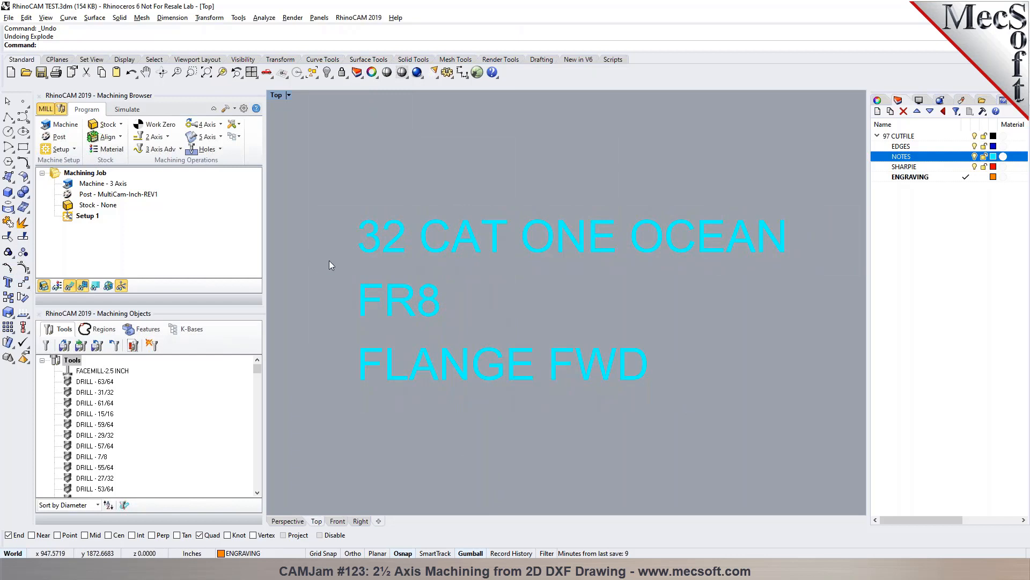
- Check the text height and font of the "32 CAT ONE OCEAN" note in its text properties, leaving them unedited
left_click(371, 250)
left_click(8, 282)
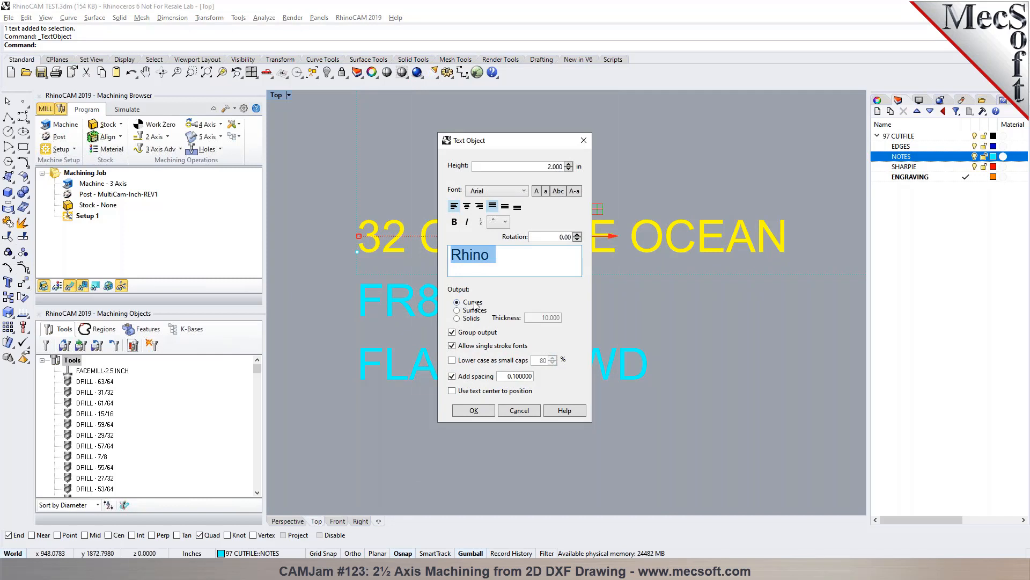
left_click(518, 412)
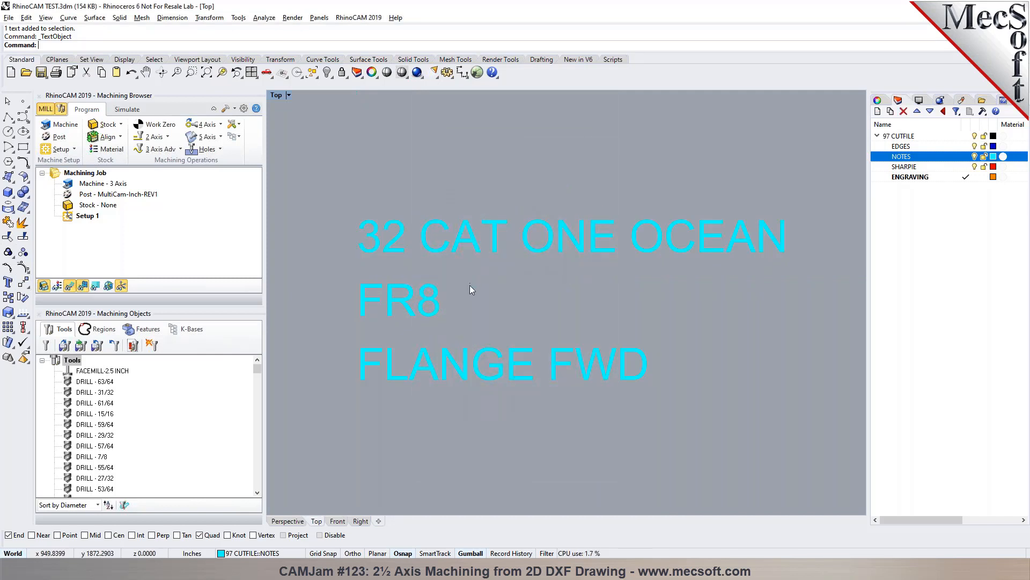
double_click(446, 250)
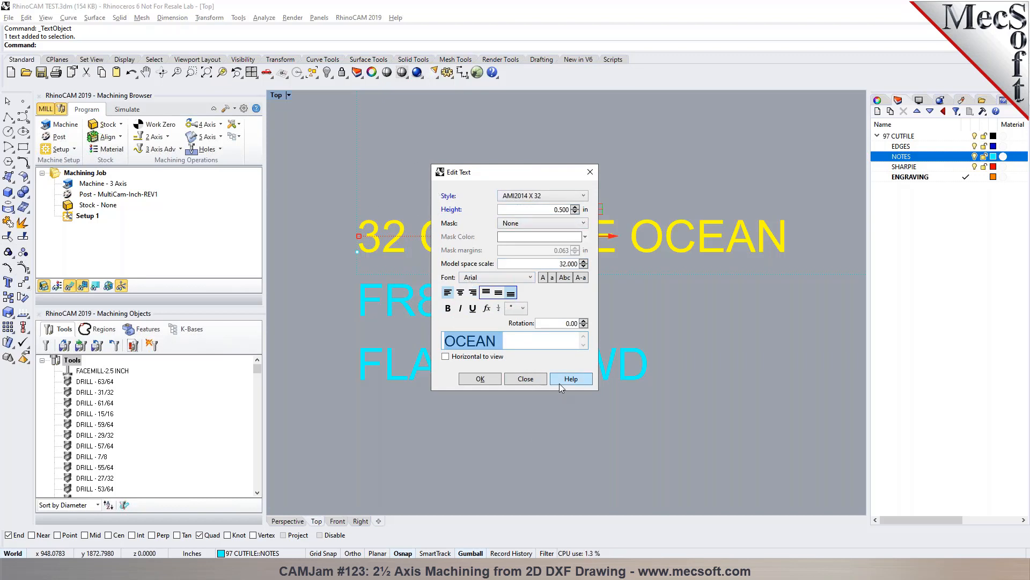
left_click(590, 172)
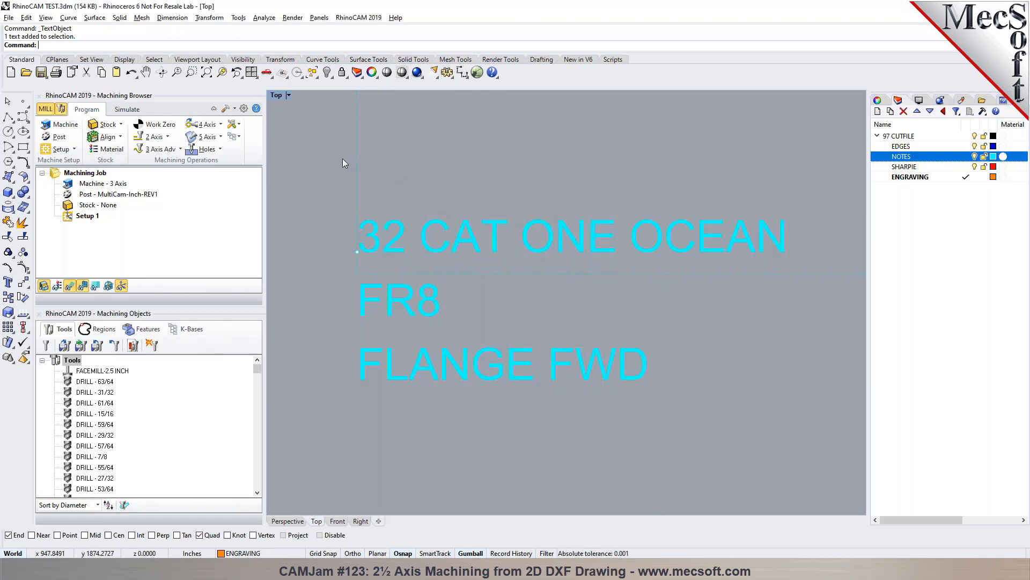
- Start a new text object and replace its sample text with "32 CAT ONE OCEAN"
left_click(8, 282)
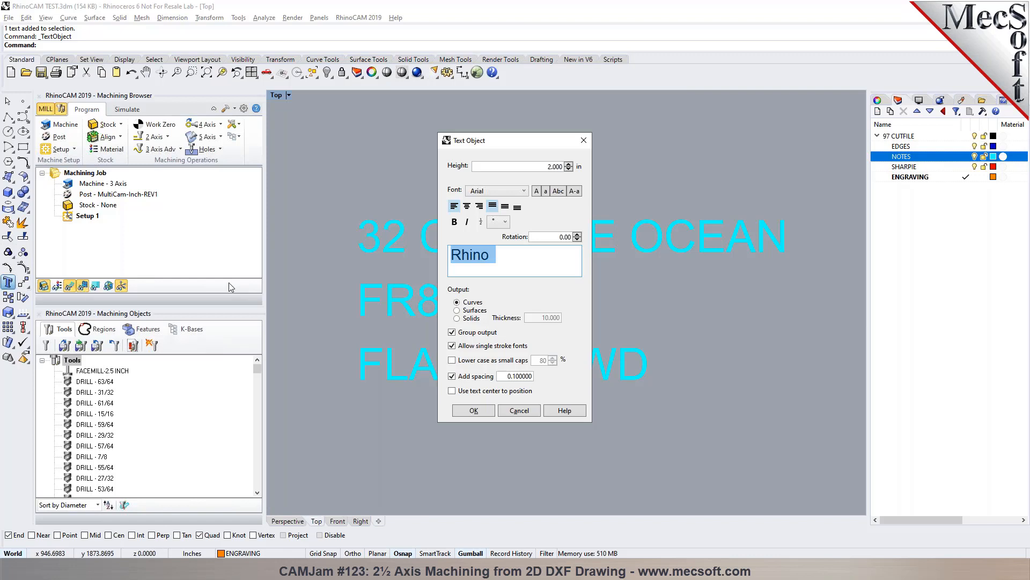
left_click(511, 251)
left_click_drag(511, 255, 449, 261)
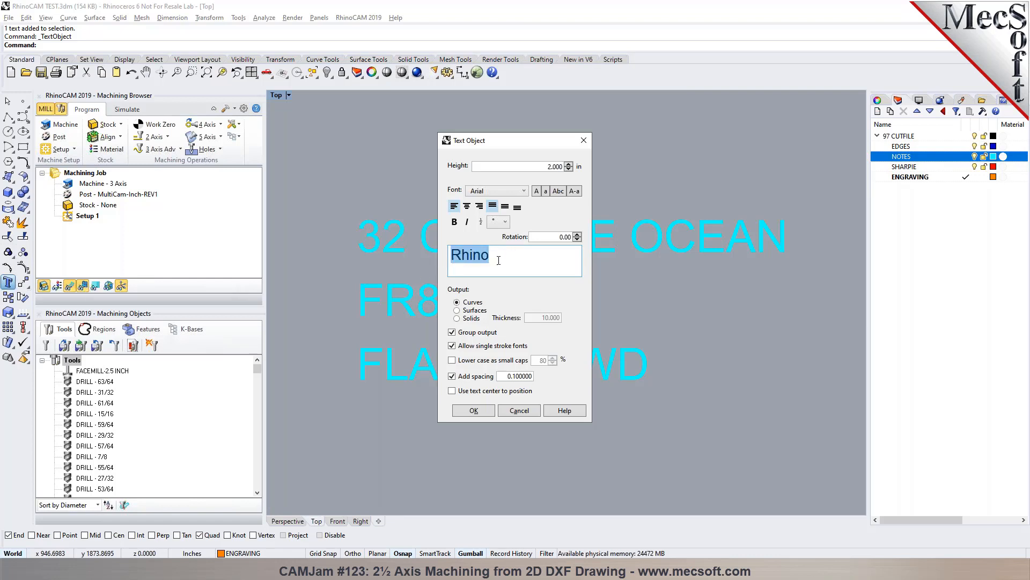
type("32")
left_click_drag(526, 144, 659, 261)
type("T ")
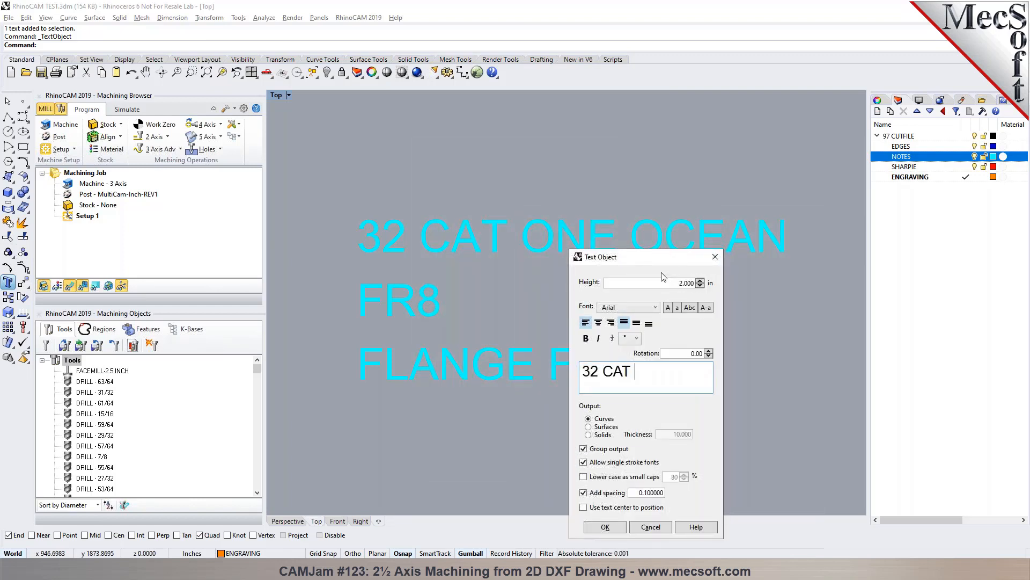
type("ONE OCEAN")
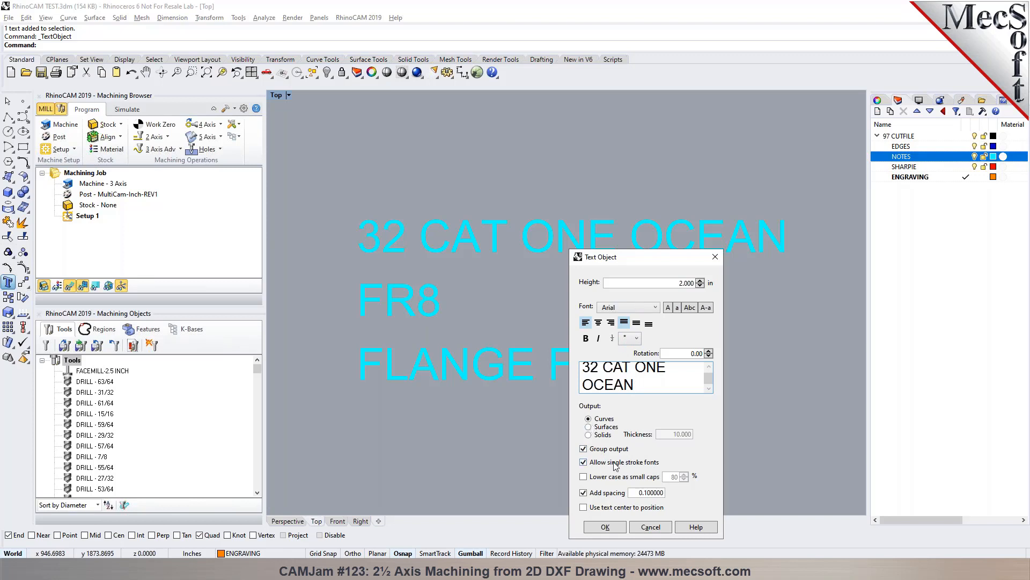
- Choose the MecSoft_Font-1 font, set the text height to 0.5 in, and place the text curves above the original note
left_click(639, 309)
left_click_drag(709, 343, 707, 393)
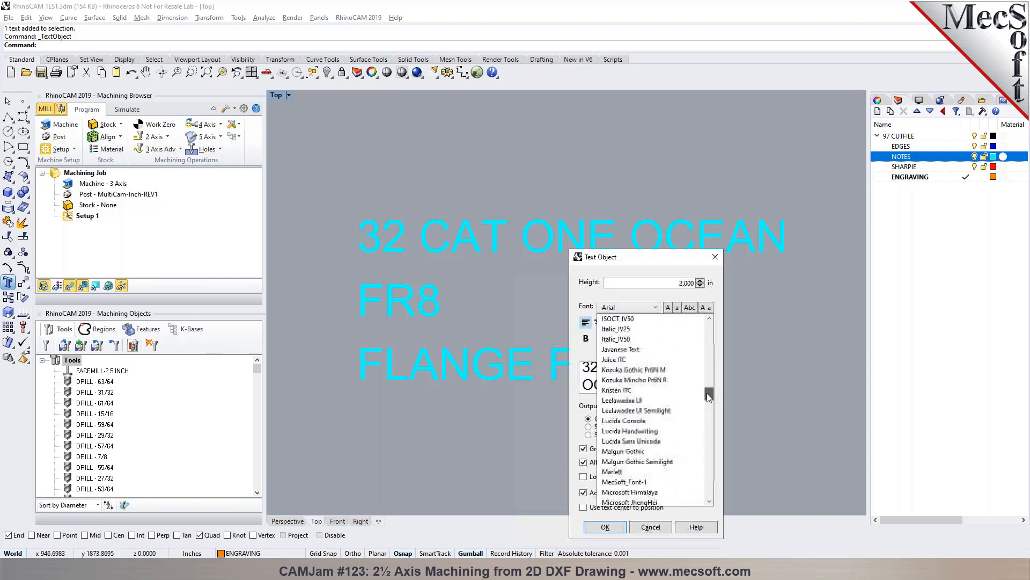
left_click(660, 462)
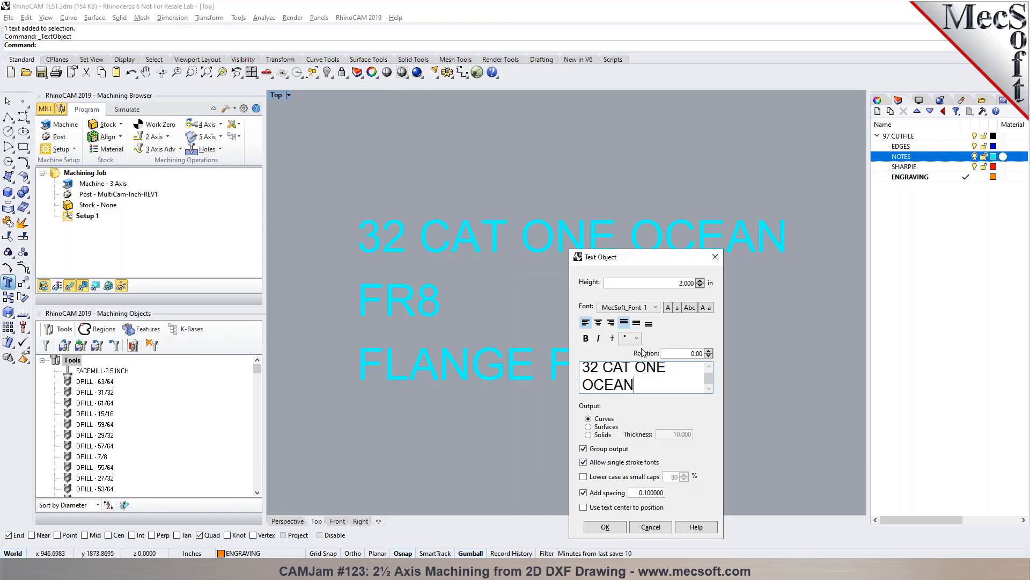
left_click_drag(675, 283, 697, 285)
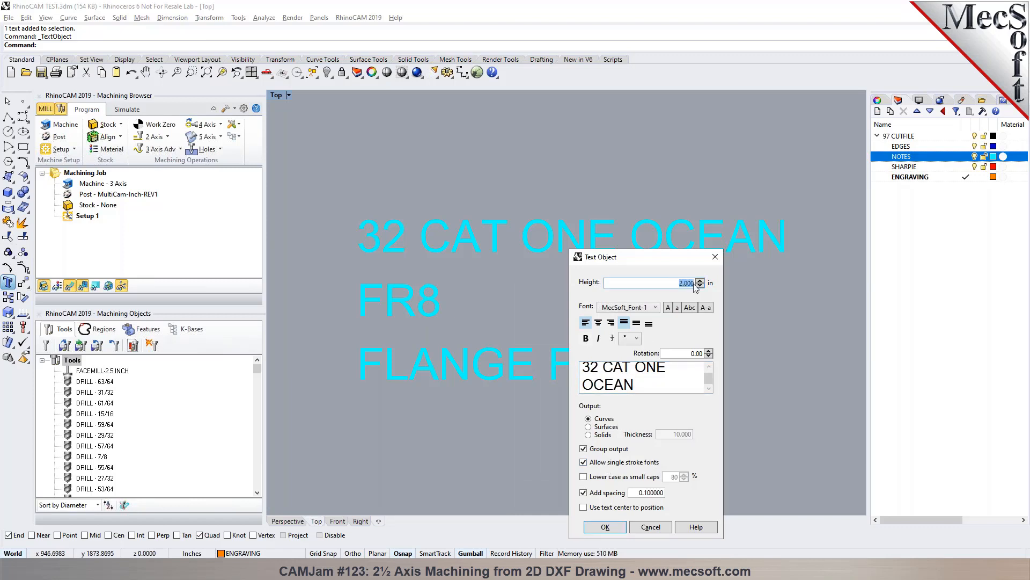
type("0.5")
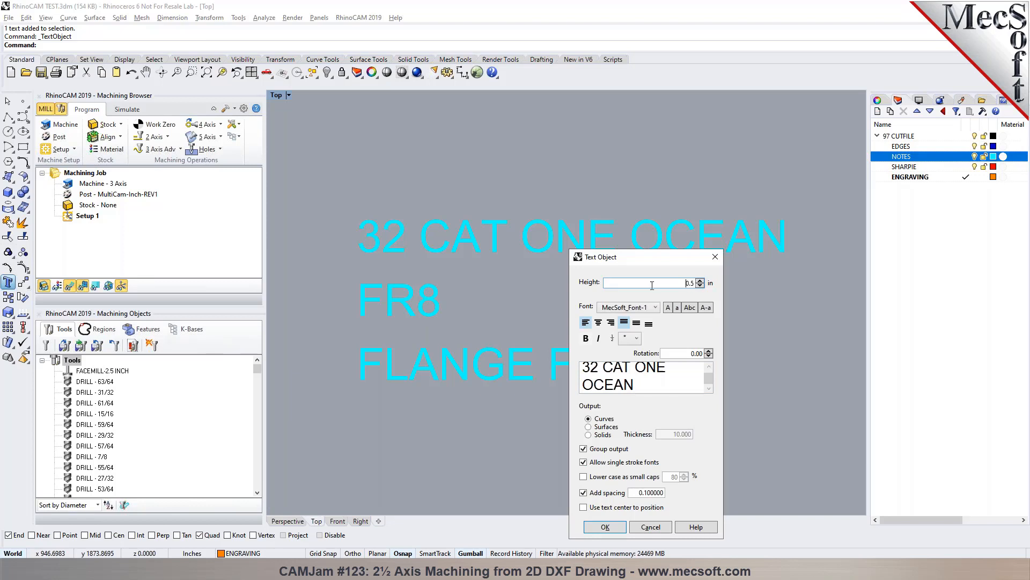
left_click(605, 527)
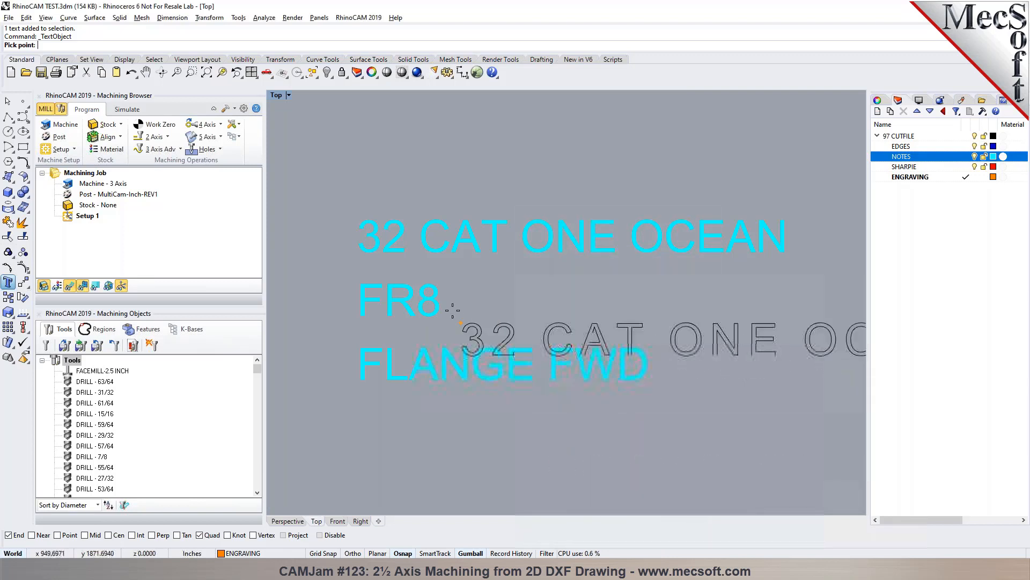
left_click(357, 171)
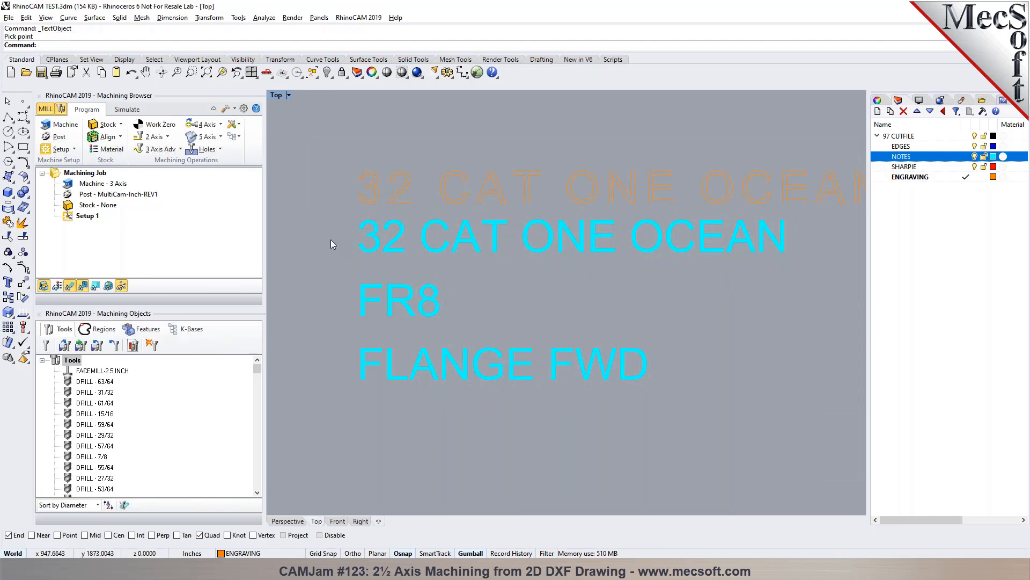
- Undo the placed text object and place it again above the original note using the single-stroke MecSoft_Font-1 font
key("ctrl+z")
key("Return")
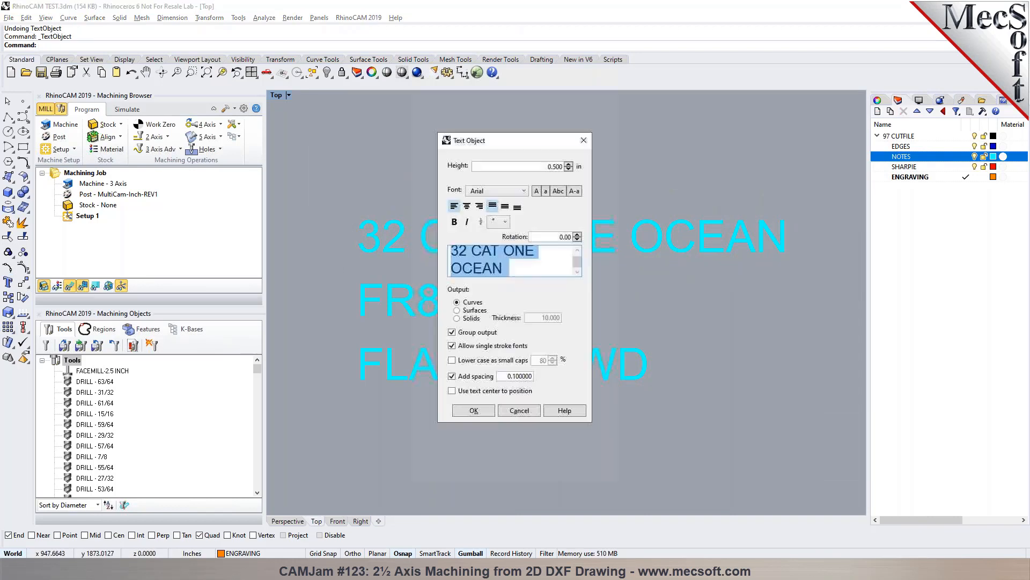
left_click(505, 192)
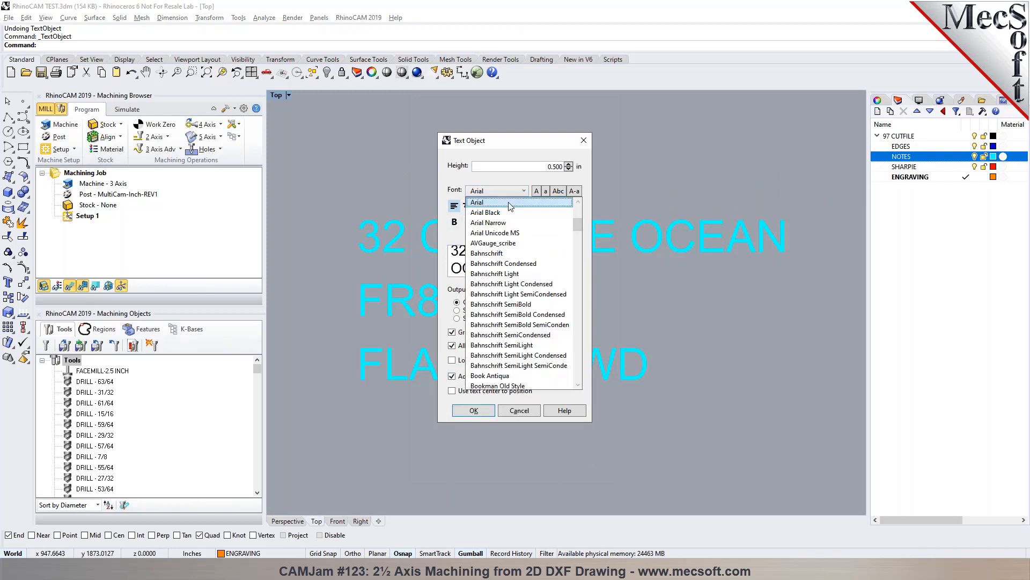
left_click_drag(580, 245, 580, 288)
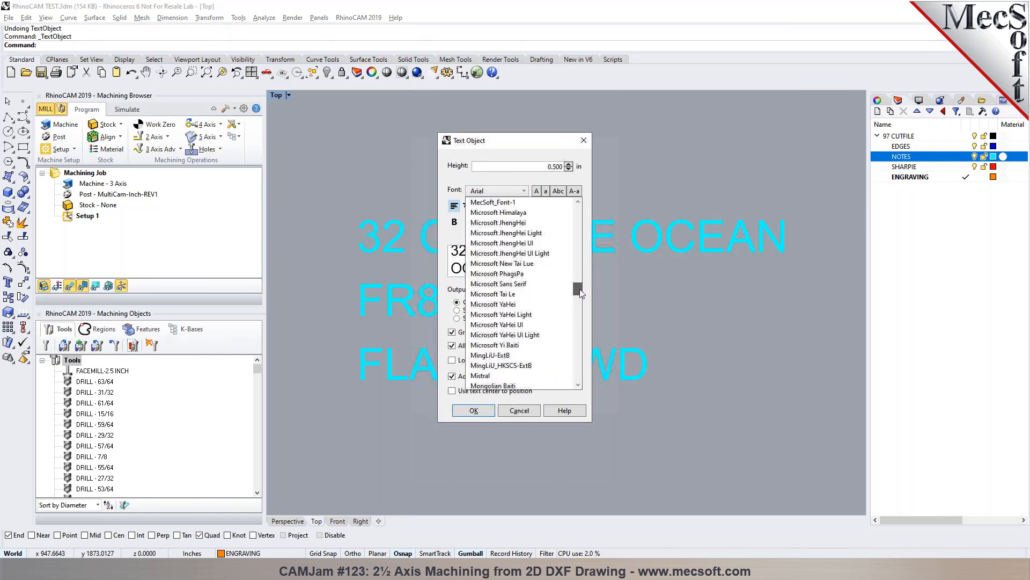
left_click(510, 203)
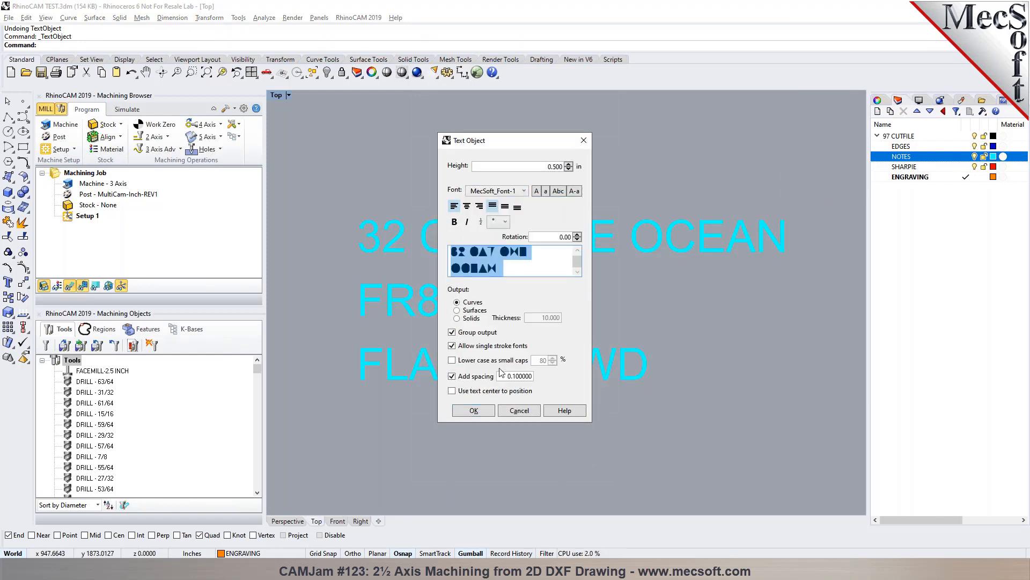
left_click(465, 412)
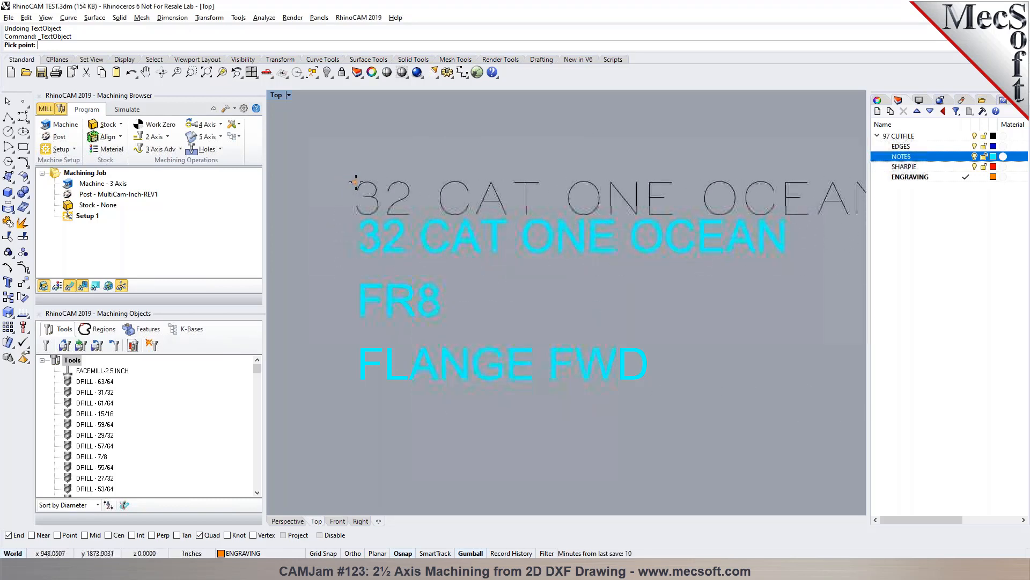
left_click(349, 180)
- Compare the single-stroke text with the original note and its text properties, leaving the note unedited, and undo the placed text object
scroll(347, 191, "down", 3)
scroll(533, 189, "up", 3)
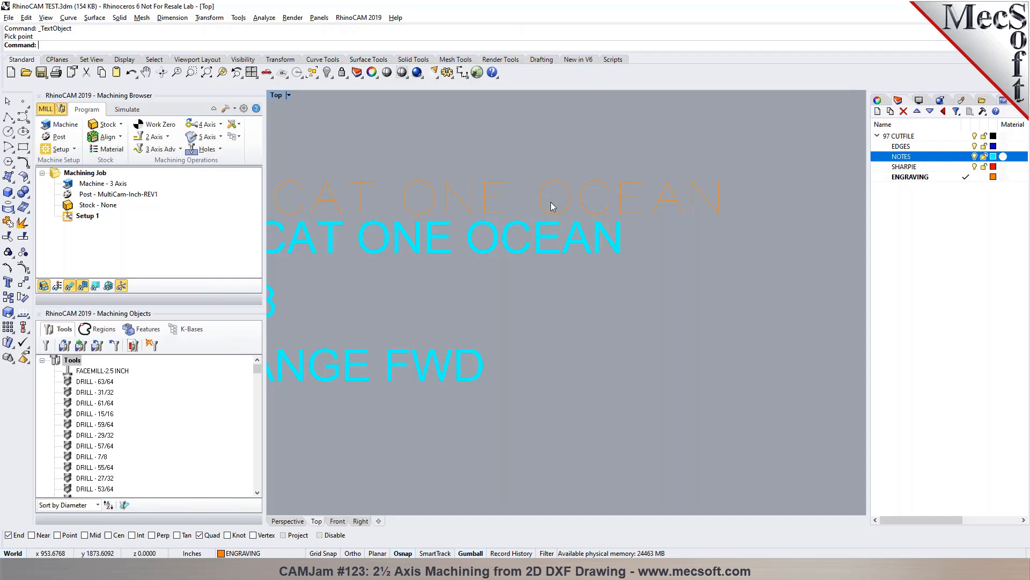
scroll(633, 232, "down", 8)
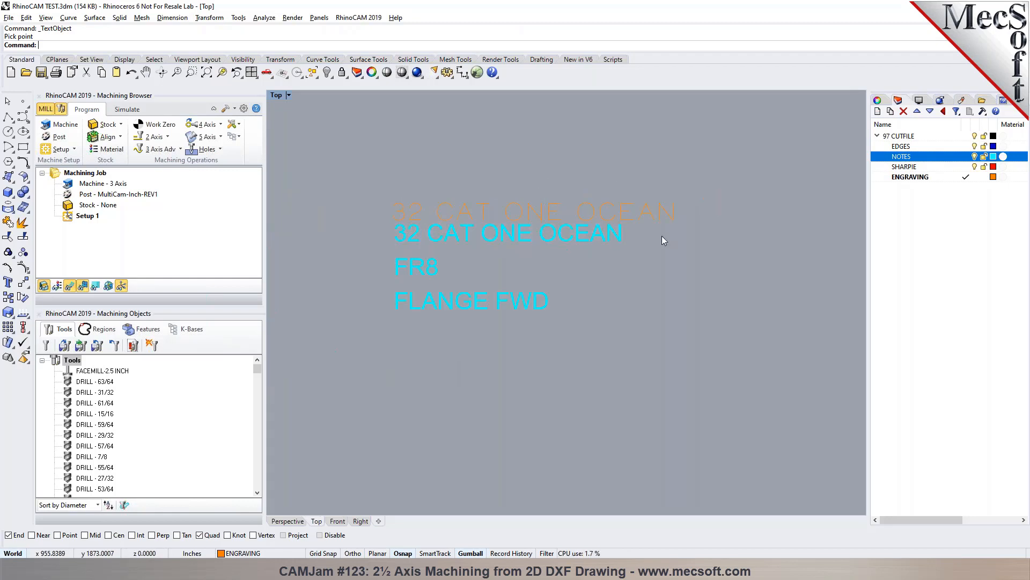
scroll(424, 242, "up", 8)
left_click(483, 233)
double_click(483, 233)
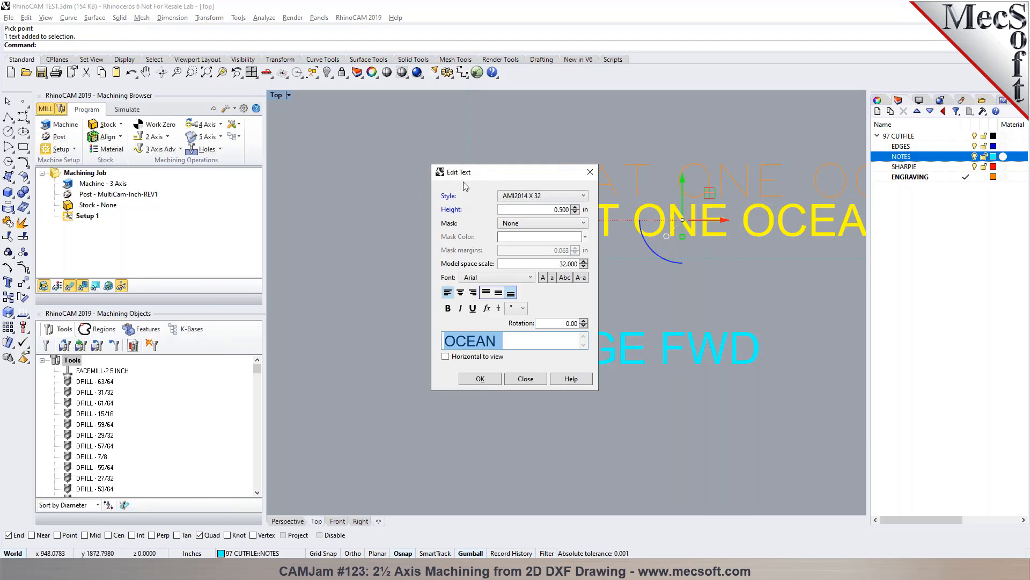
left_click(590, 172)
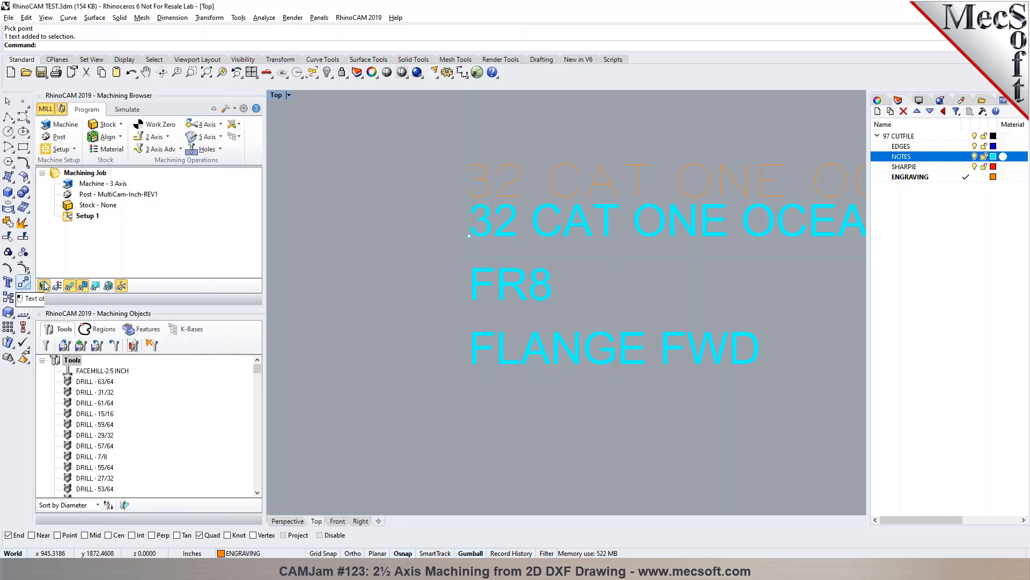
scroll(483, 269, "down", 3)
scroll(678, 268, "down", 1)
scroll(679, 268, "up", 2)
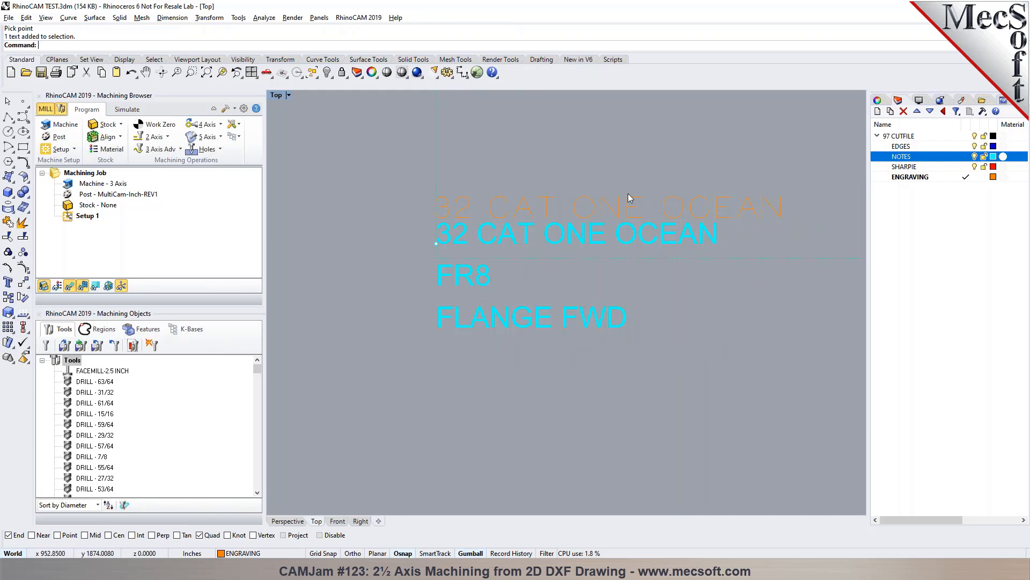
key("ctrl+z")
- Turn off the NOTES layer and show all hidden drawing geometry, fitting it in the Top view
left_click(975, 157)
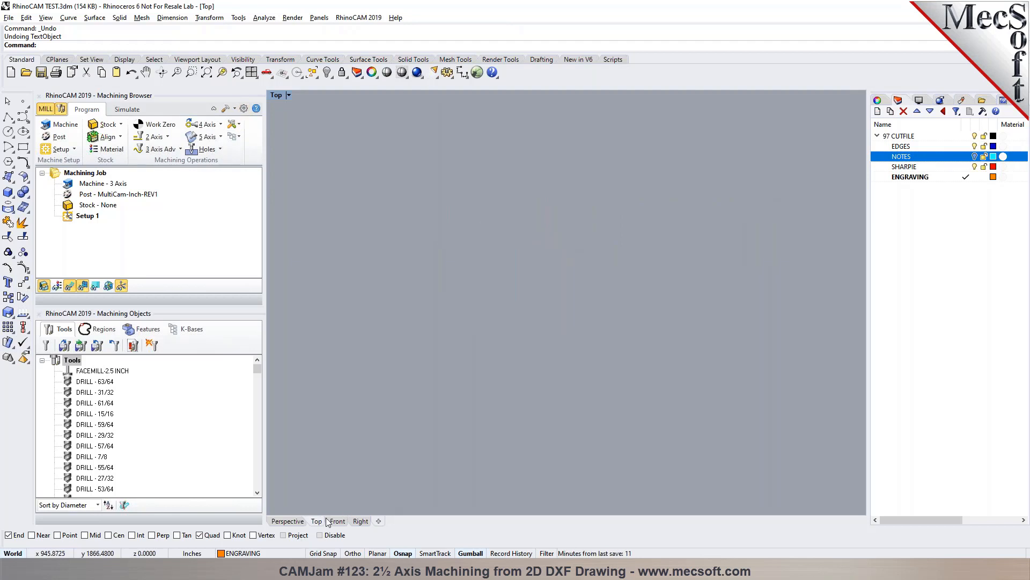
left_click(205, 74)
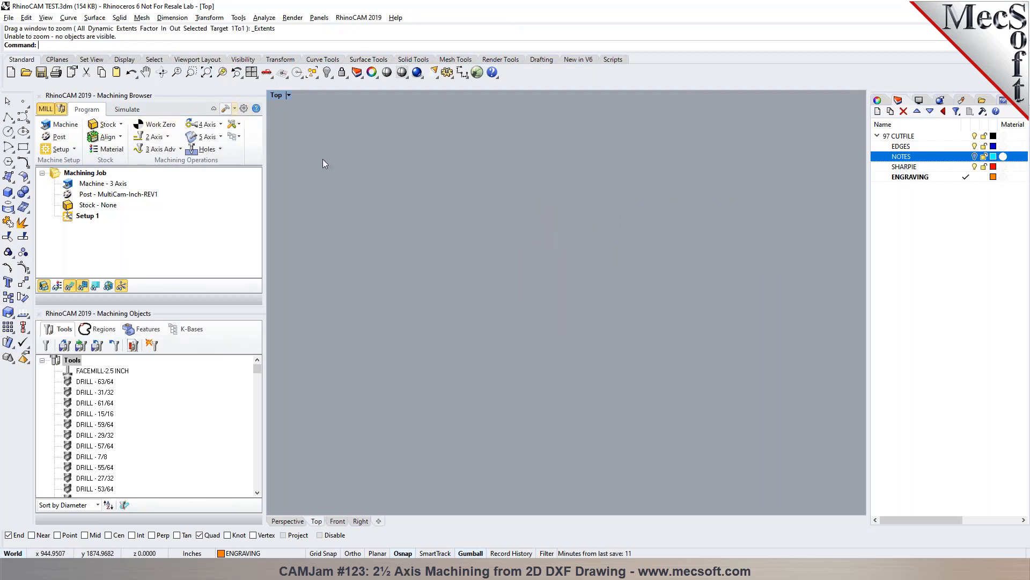
right_click(325, 71)
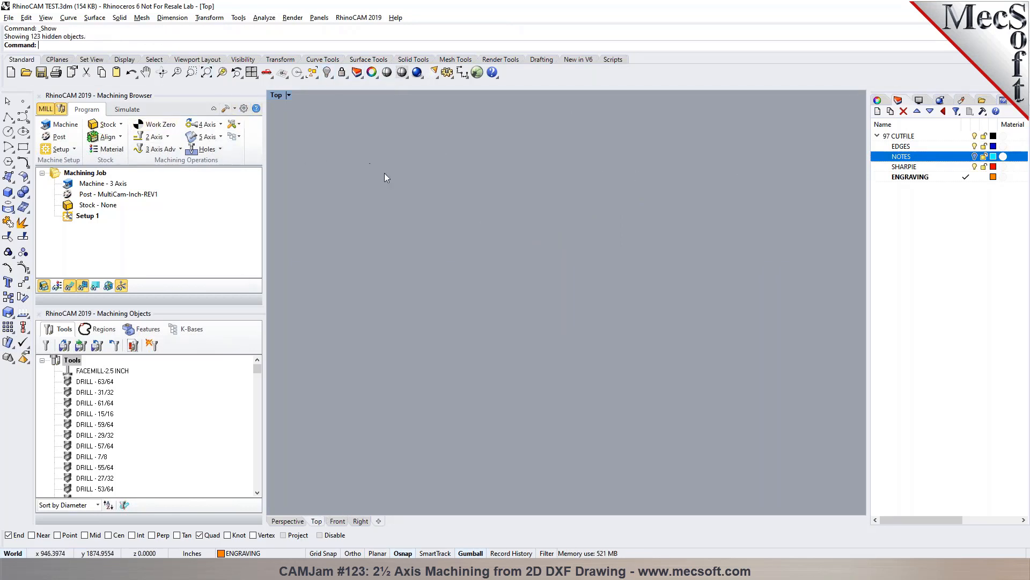
left_click(209, 74)
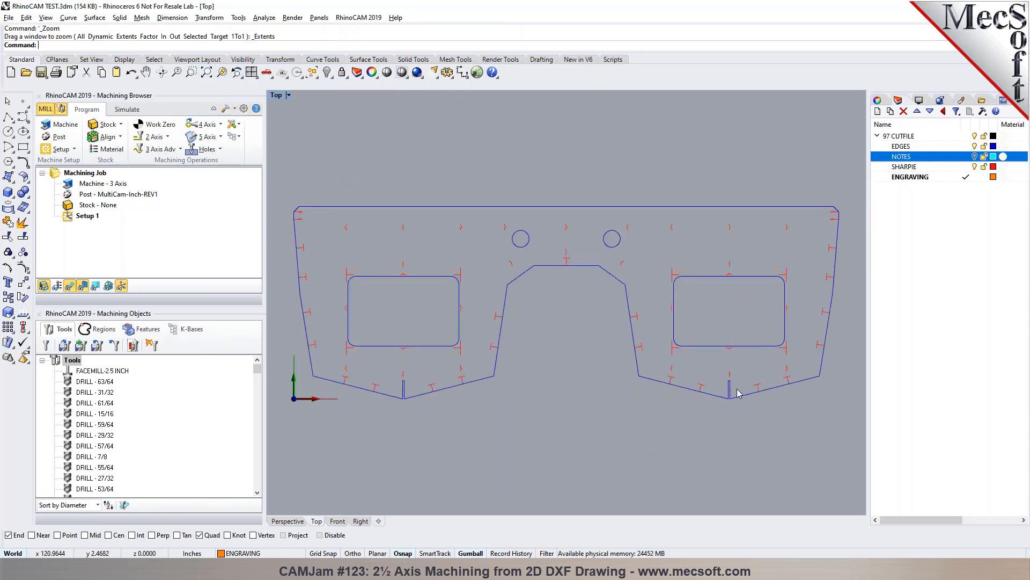
- Start a box stock, include wireframe geometry in the bounds computation, and copy the model bounding box
left_click(97, 126)
left_click(111, 137)
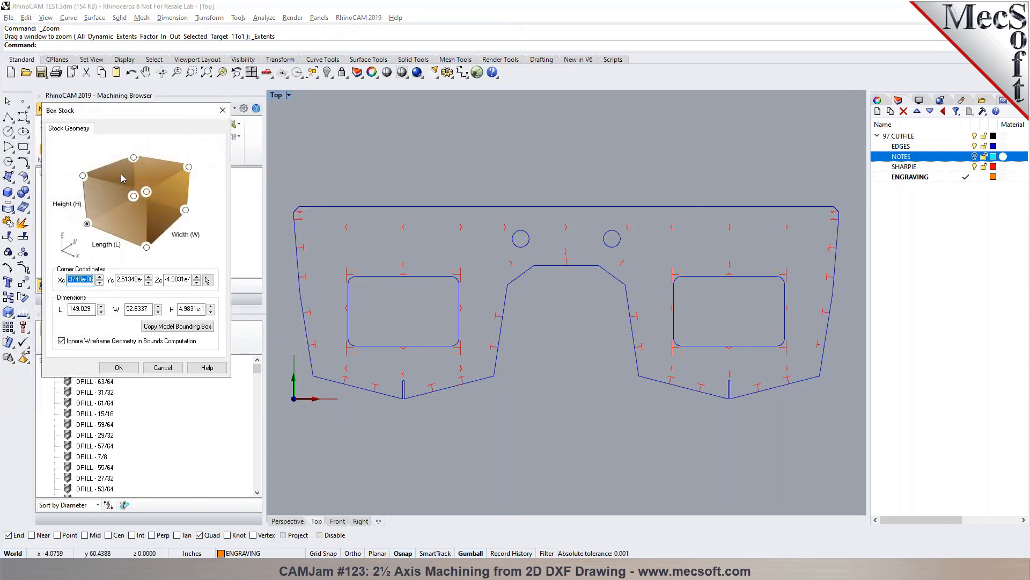
left_click(116, 344)
left_click(156, 328)
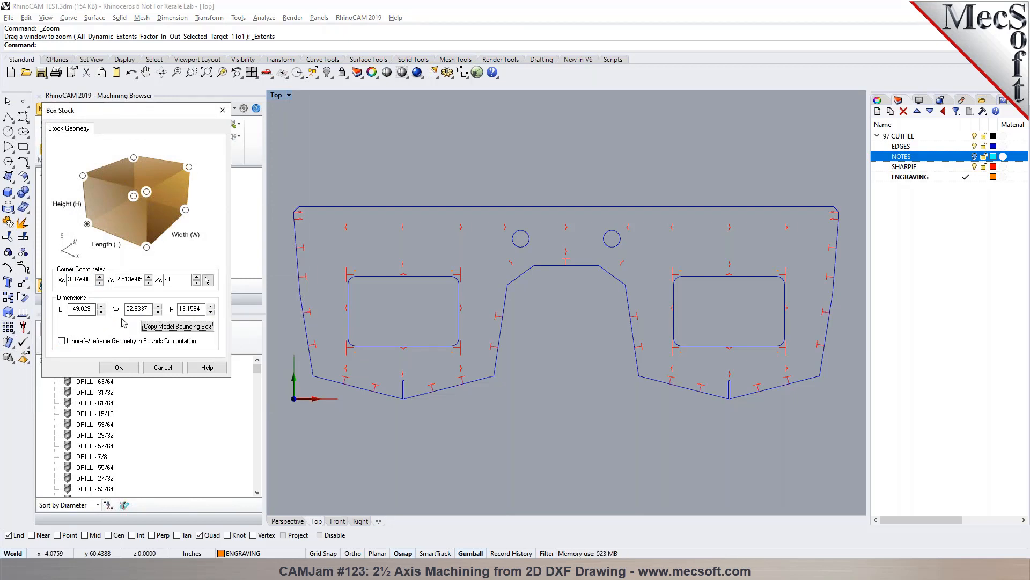
- Set the box stock's length to 152 in and width to 54 in, enter the material height, and create the stock
left_click(146, 308)
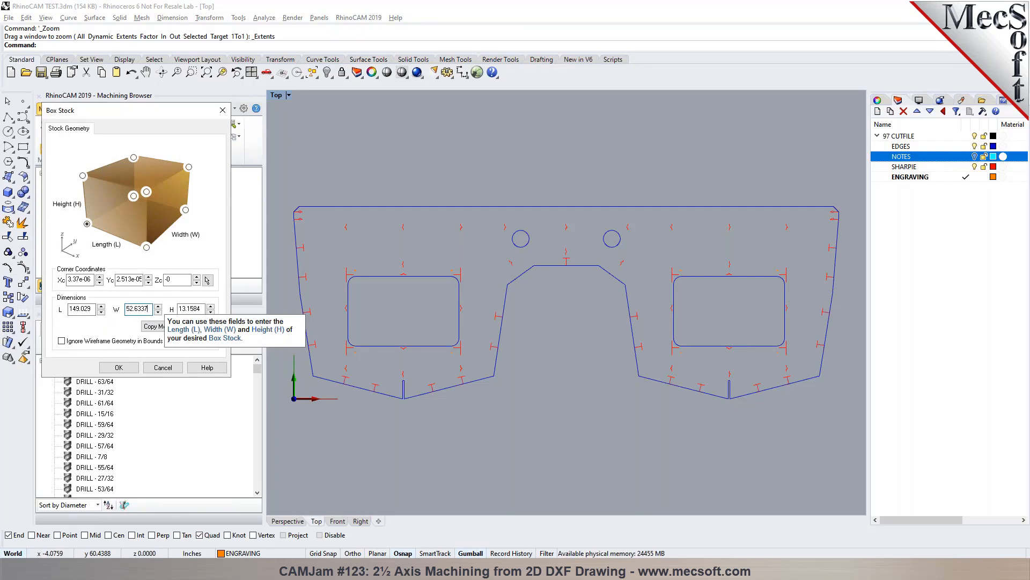
left_click(92, 310)
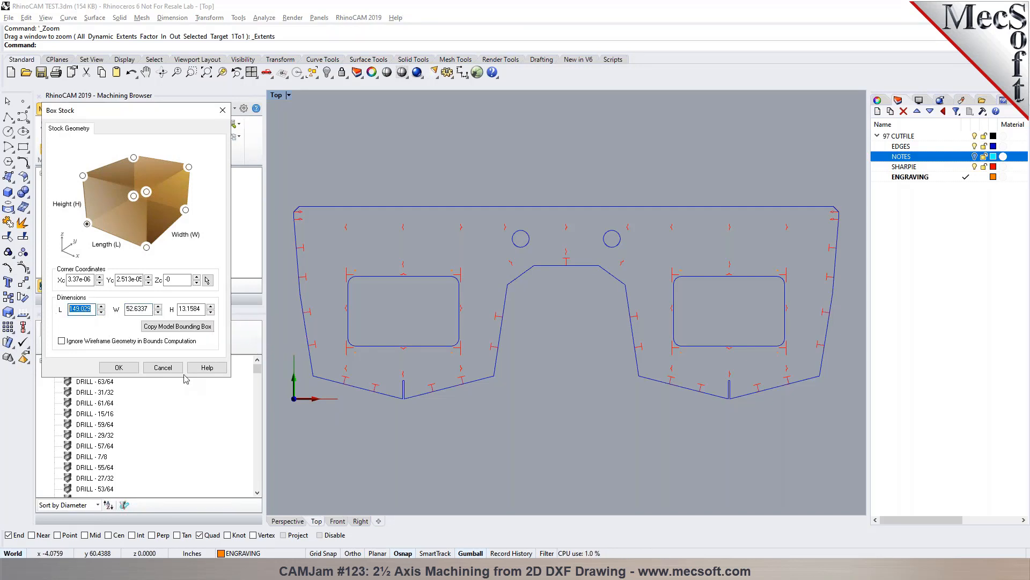
type("150")
key("Tab")
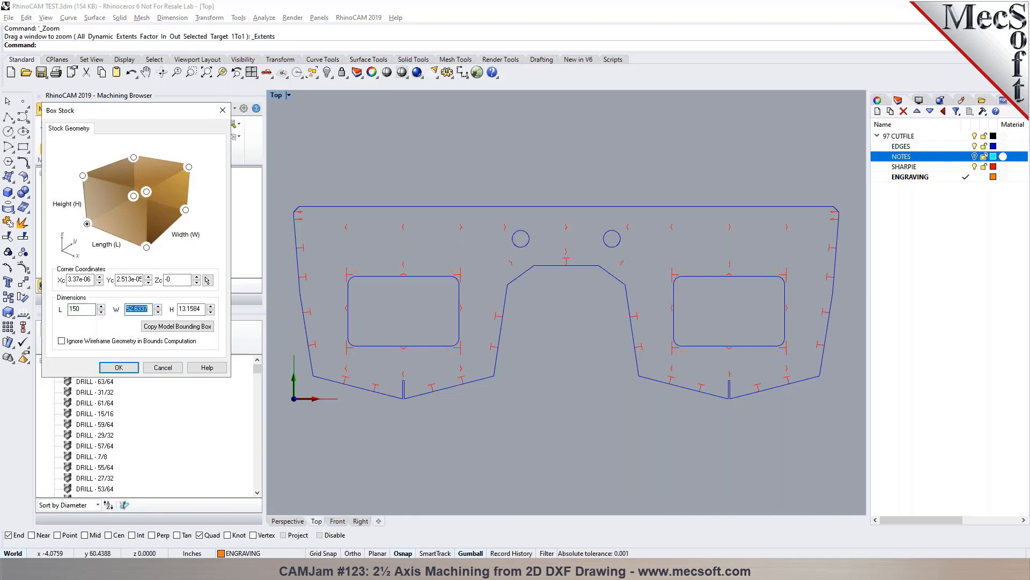
key("shift+Tab")
type("152")
key("Tab")
type("54")
key("Tab")
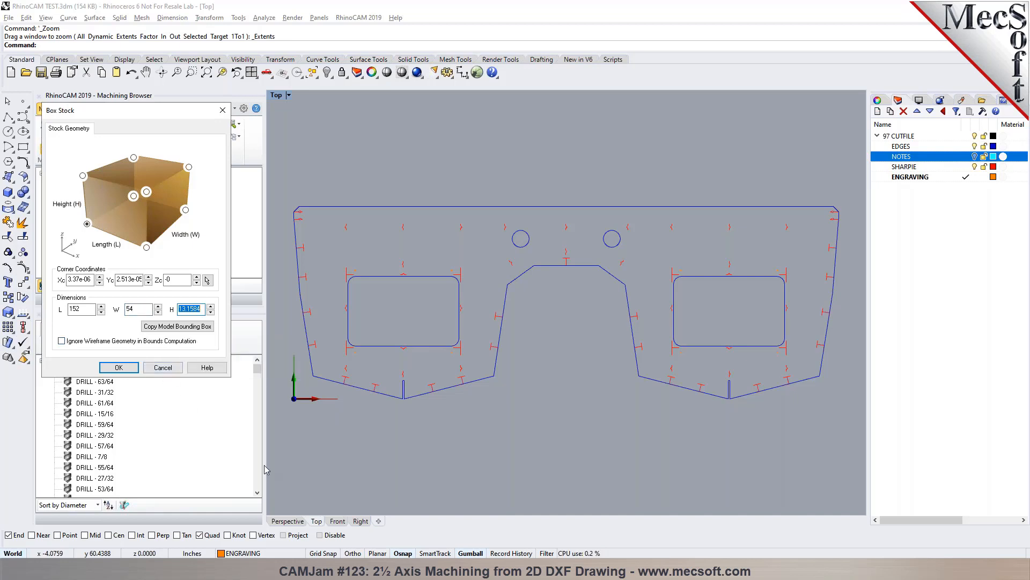
type("0")
left_click(118, 367)
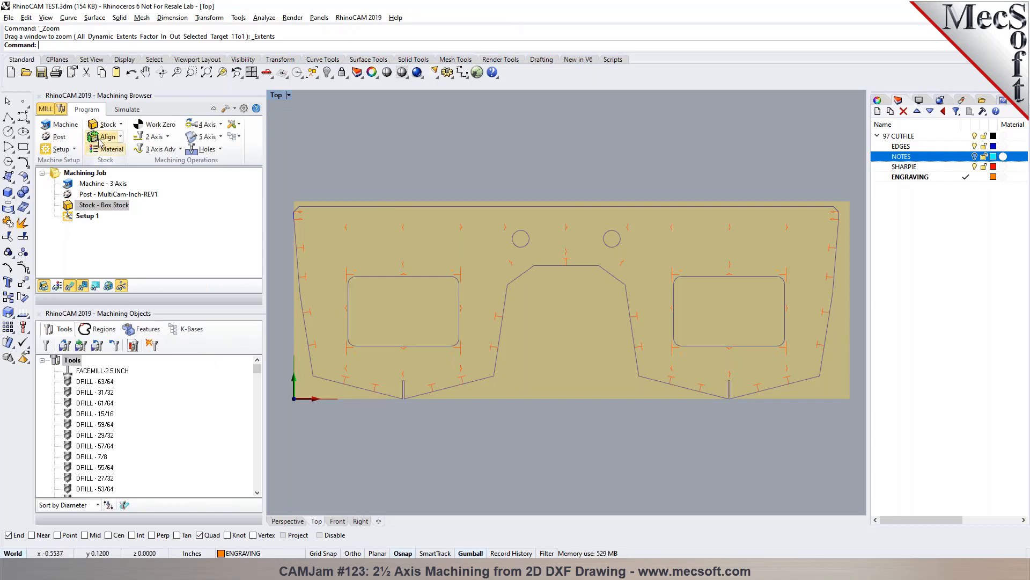
- Align the stock to the part with Z alignment Top and XY alignment Center, checking it in the Front and Top views
left_click(107, 136)
left_click(107, 156)
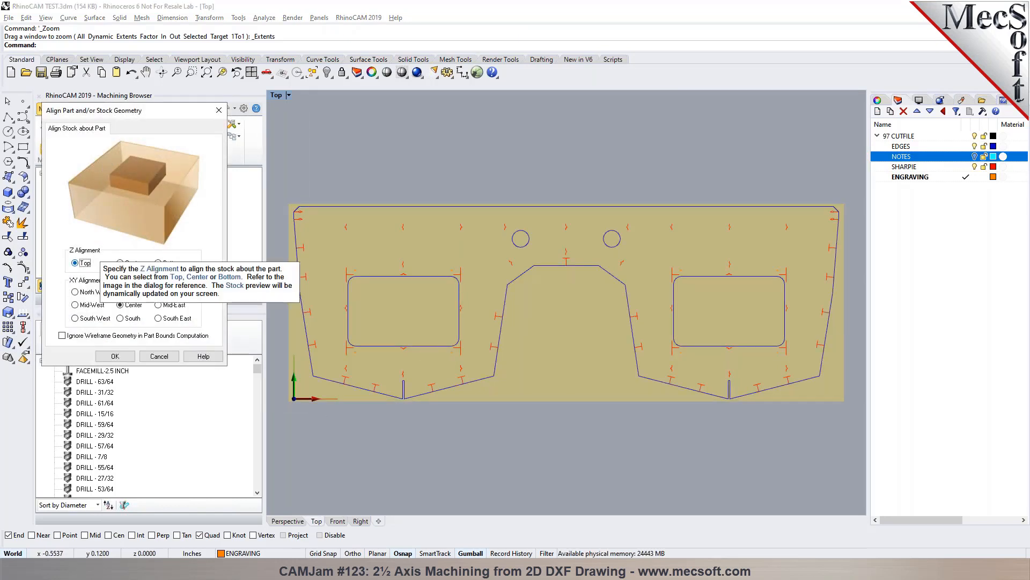
left_click(337, 522)
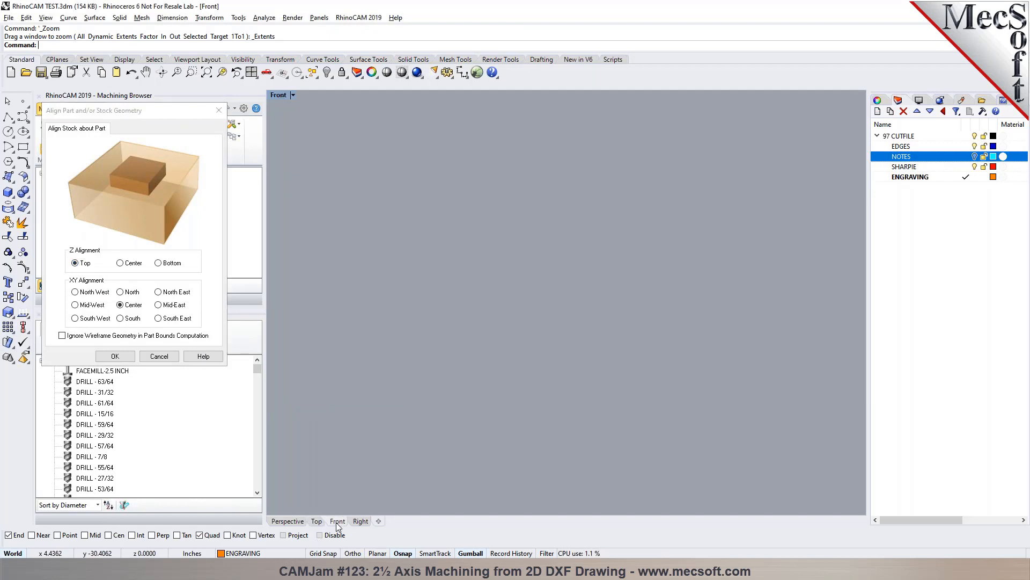
left_click(207, 72)
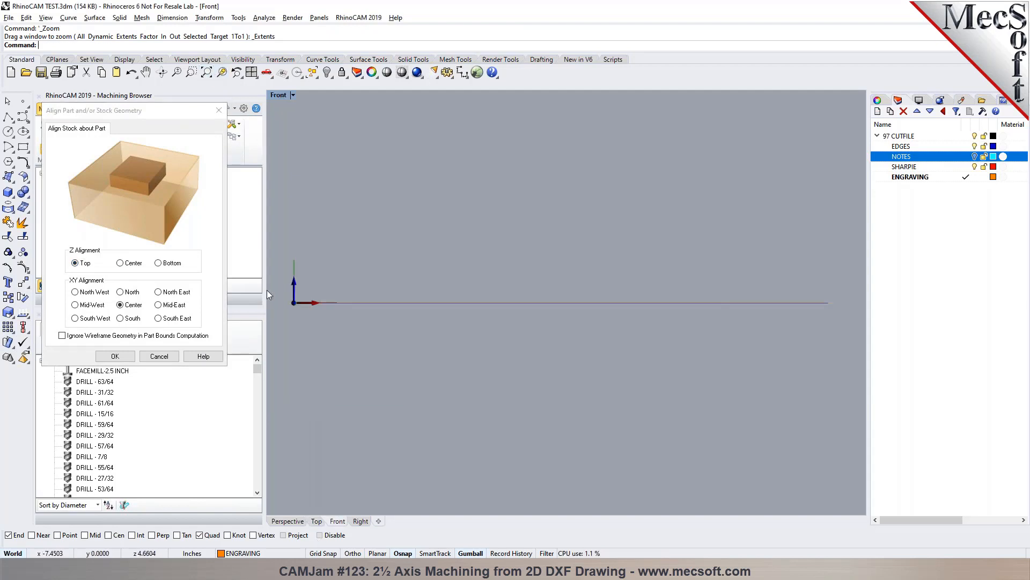
scroll(403, 304, "up", 3)
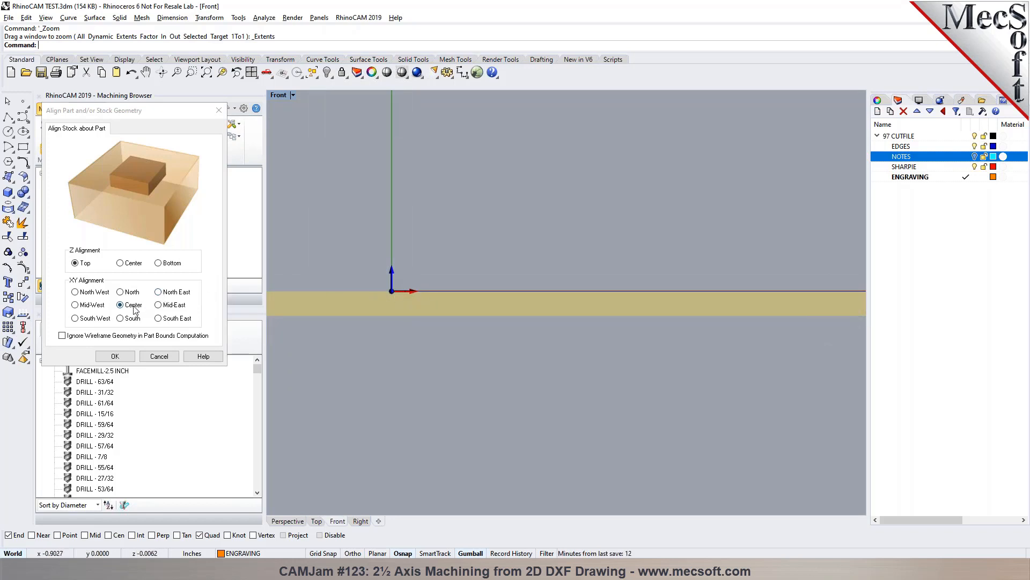
left_click(316, 521)
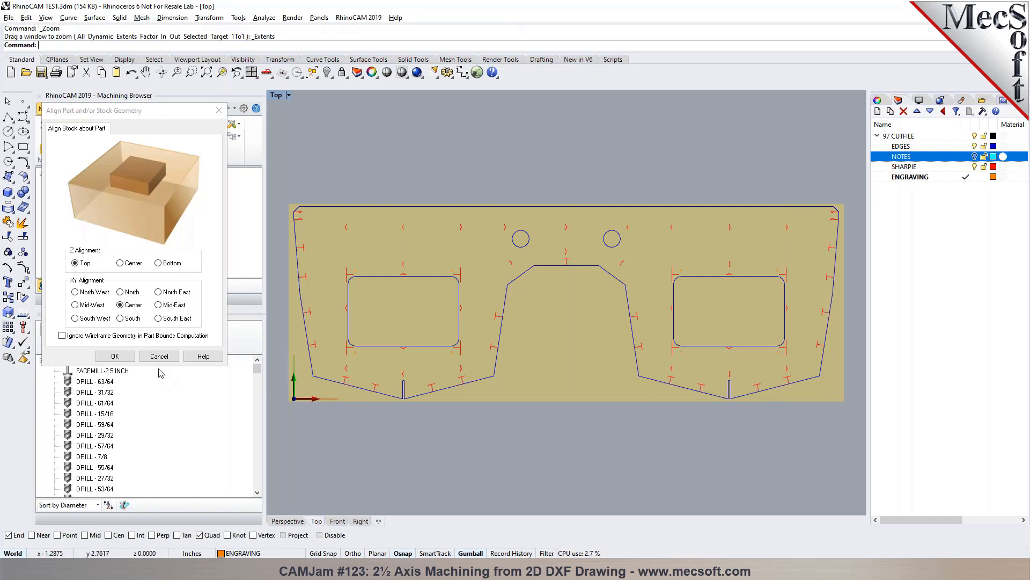
left_click(120, 358)
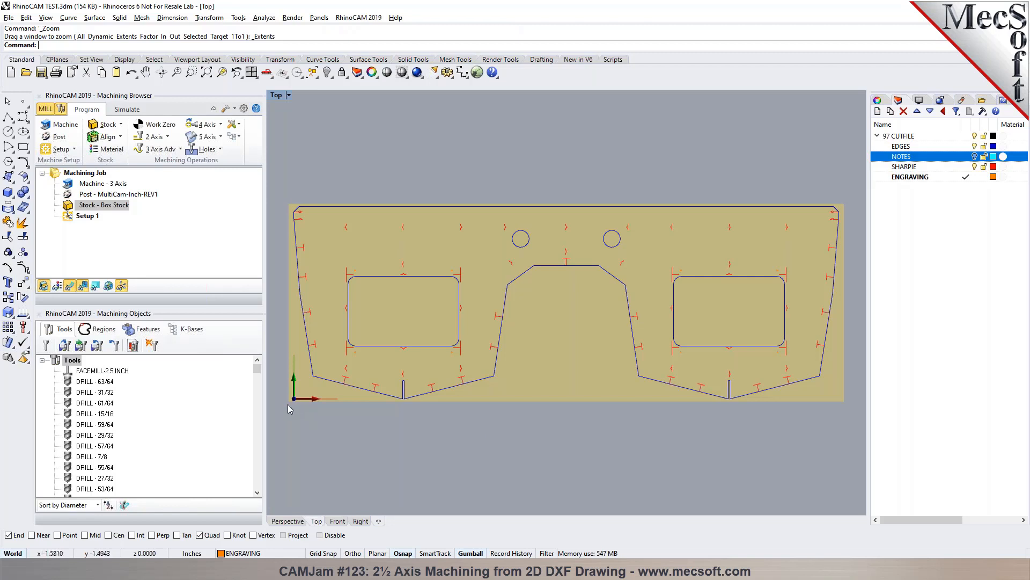
- Locate the world coordinate system on the stock box with zero face Highest Z and zero position South West
scroll(289, 406, "up", 8)
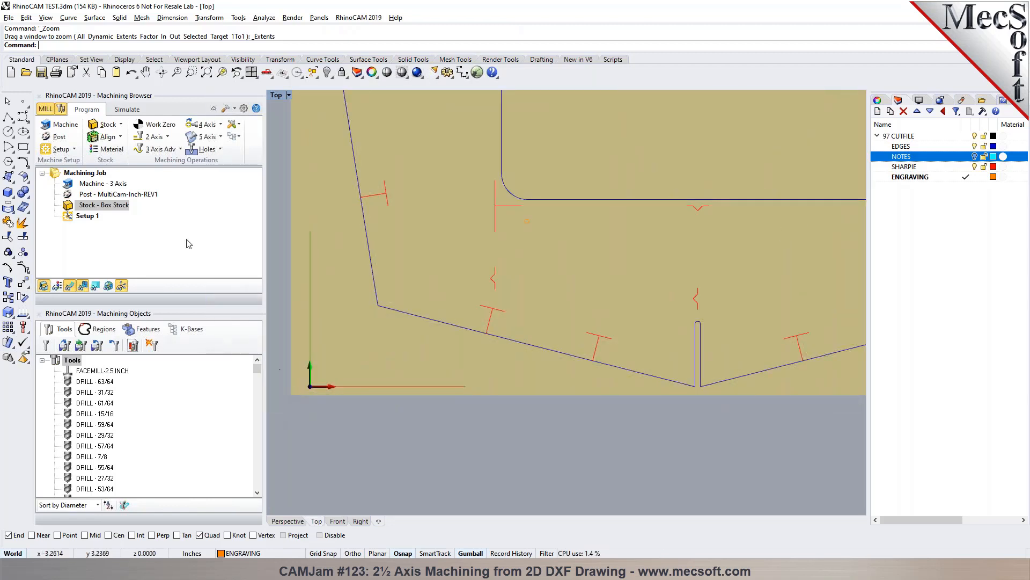
left_click(121, 136)
left_click(137, 157)
left_click(128, 258)
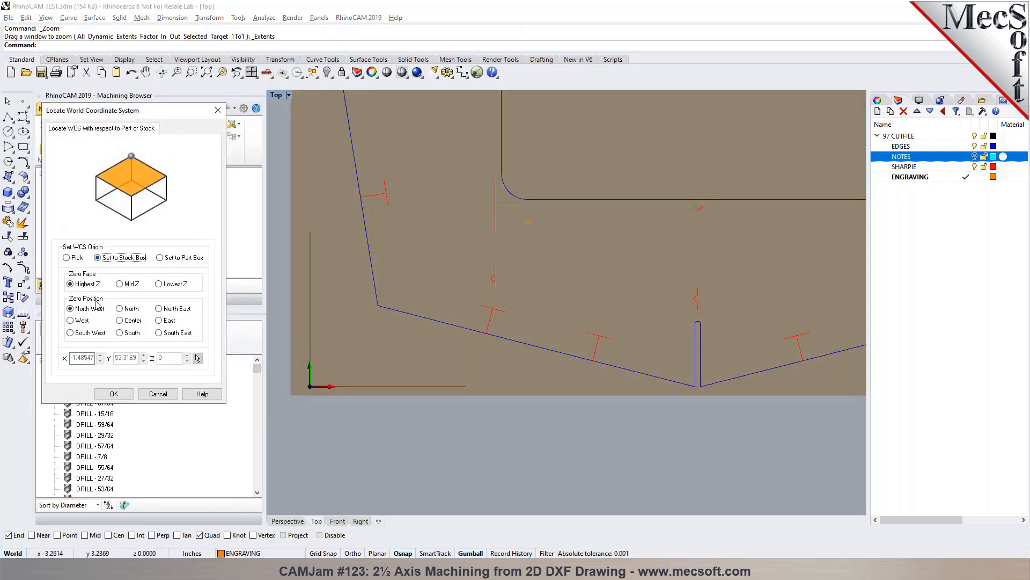
left_click(80, 333)
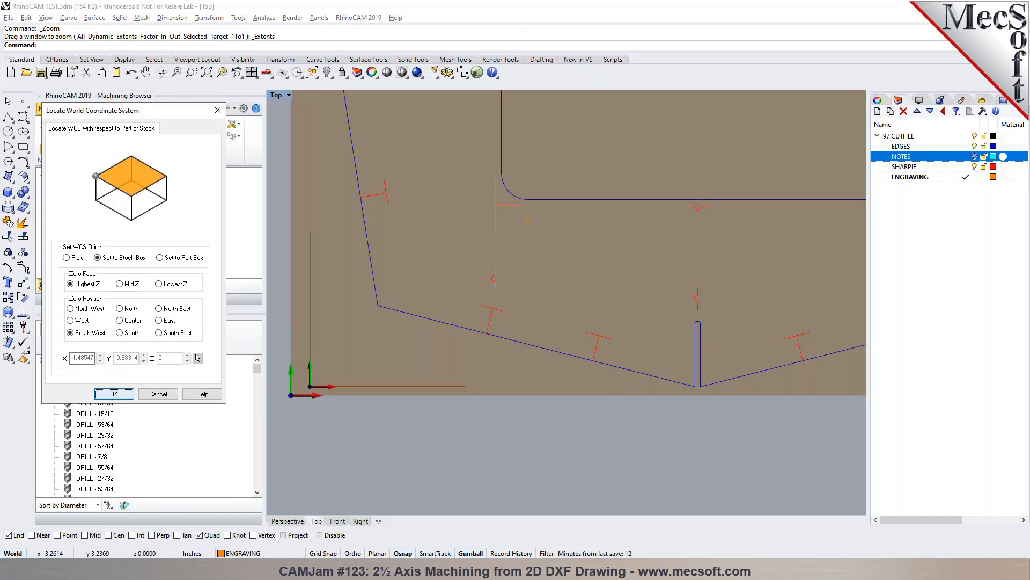
left_click(114, 394)
- Inspect the stock and the relocated origin in the Top, Front, and Perspective views
scroll(287, 391, "down", 3)
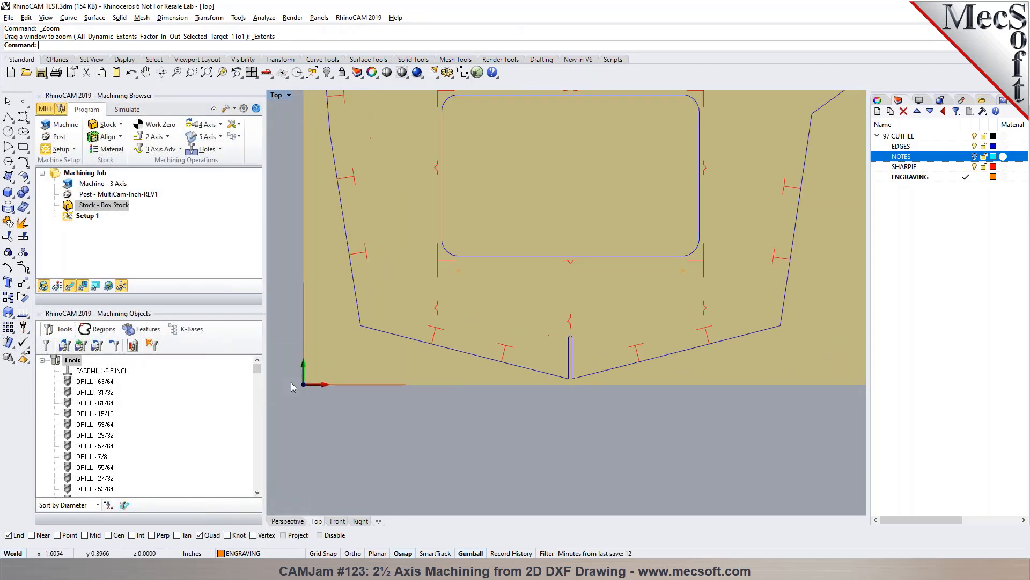
scroll(306, 408, "down", 4)
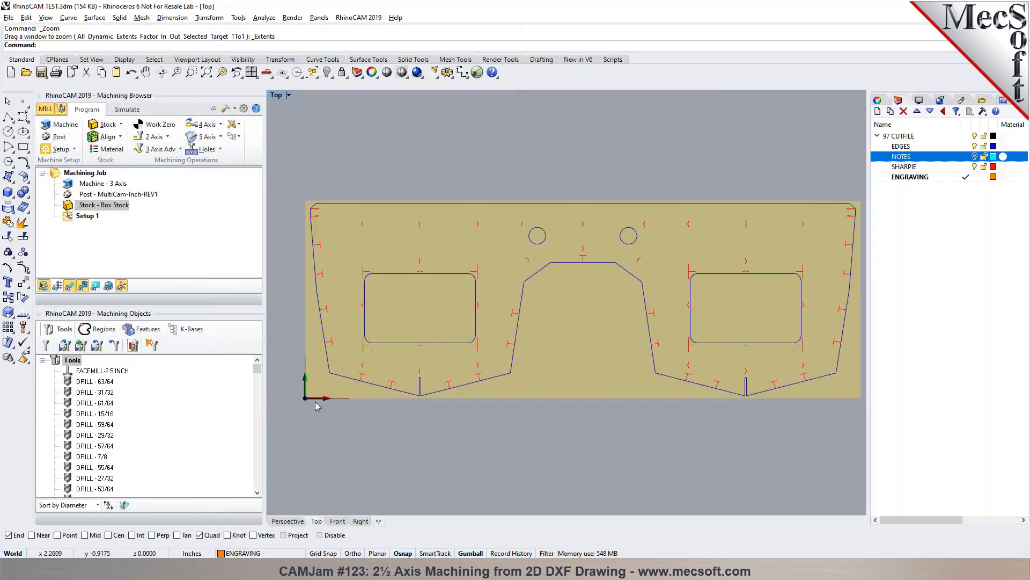
left_click(337, 522)
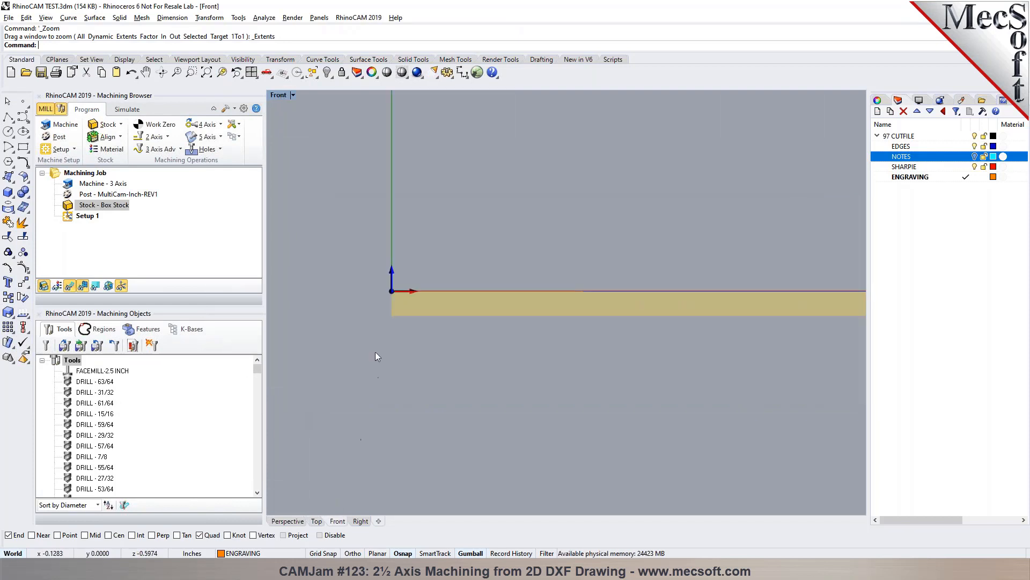
left_click(297, 521)
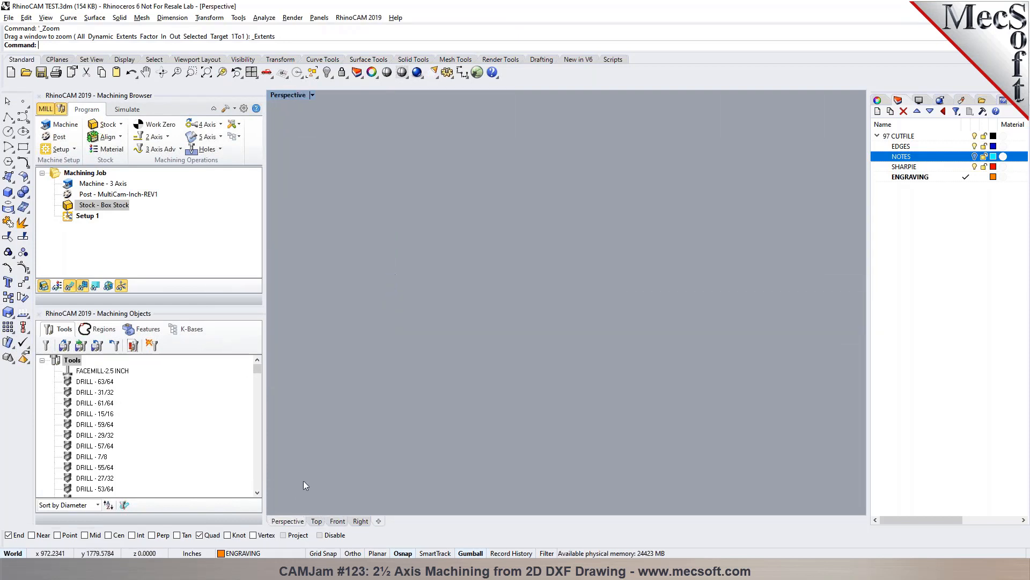
left_click(207, 74)
scroll(296, 337, "up", 8)
scroll(329, 287, "down", 2)
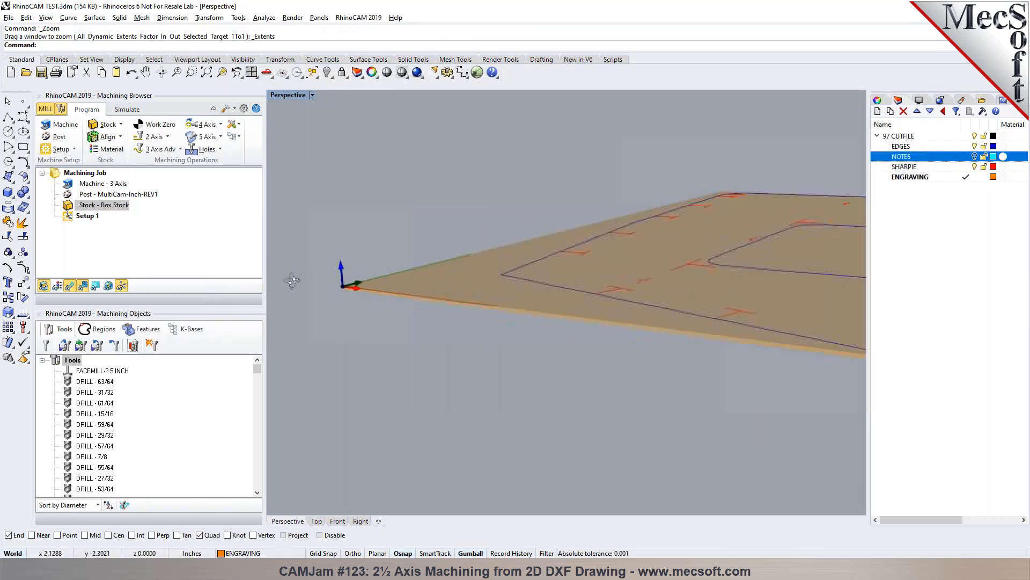
scroll(329, 287, "up", 6)
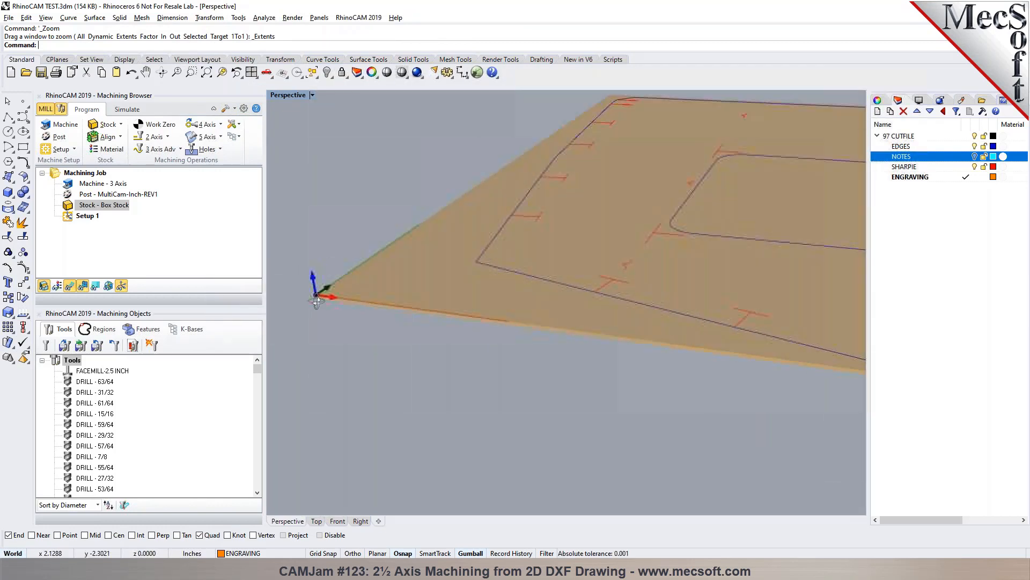
left_click(317, 521)
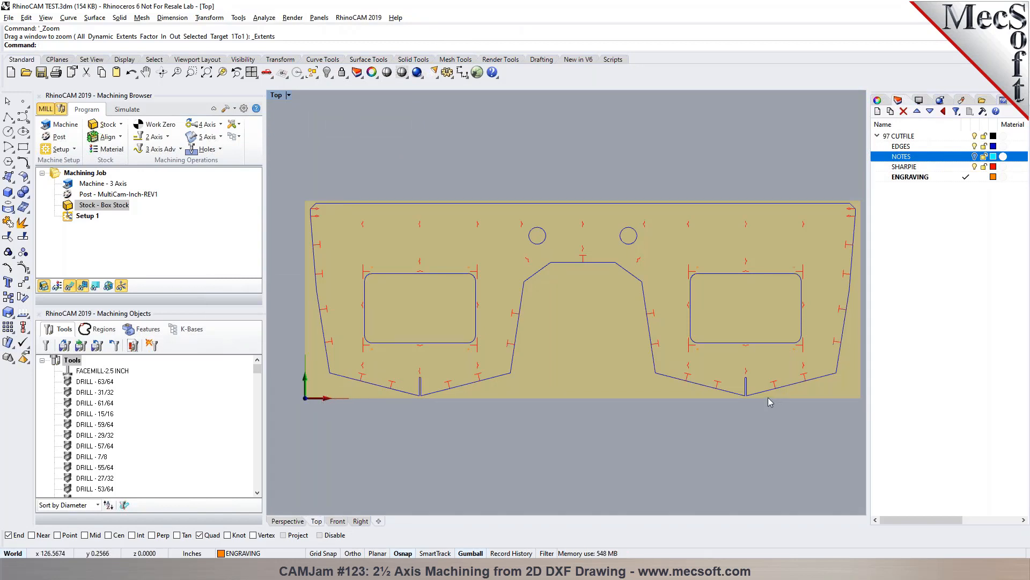
scroll(494, 383, "down", 5)
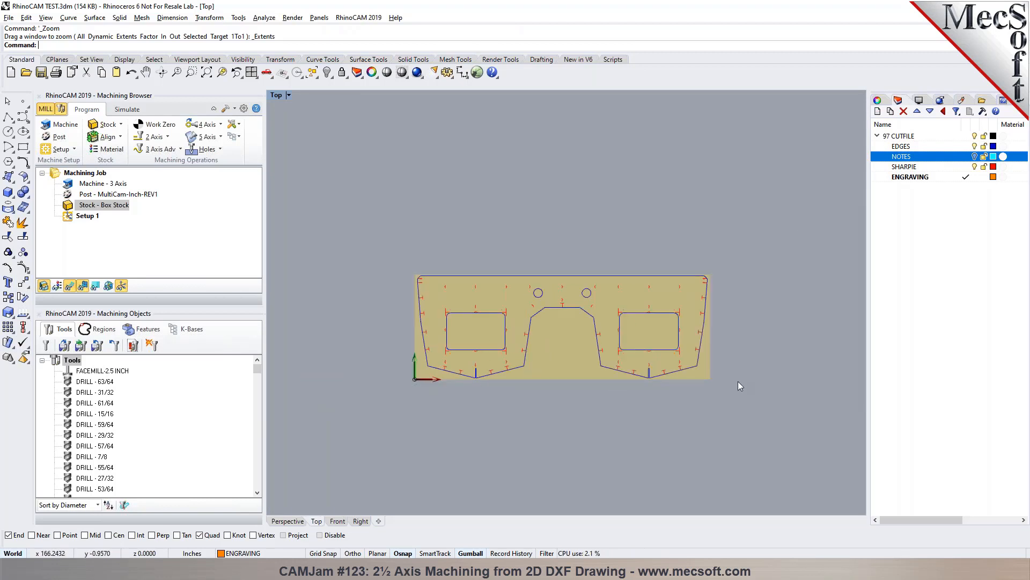
scroll(676, 376, "up", 3)
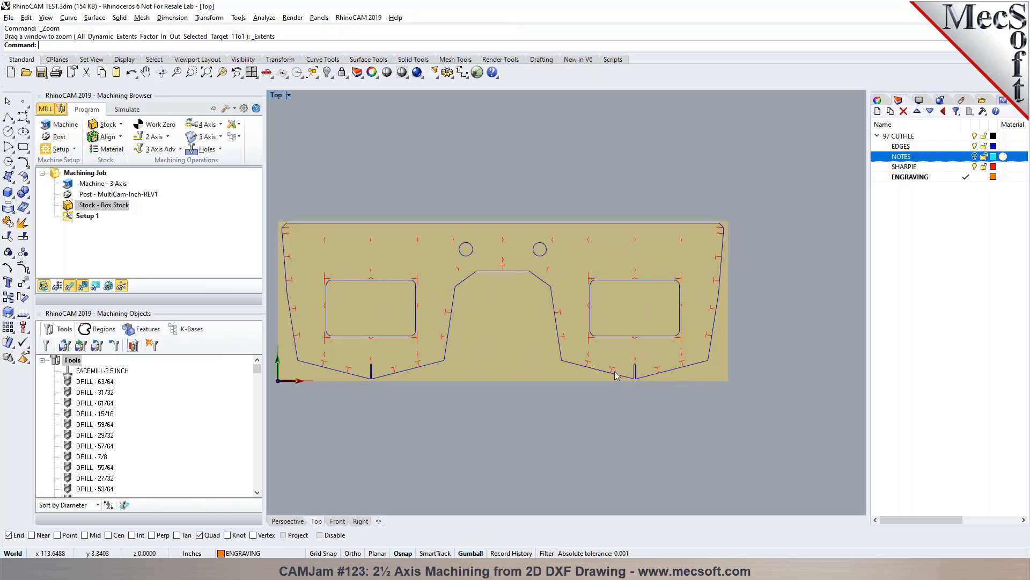
scroll(411, 344, "up", 2)
scroll(406, 389, "down", 2)
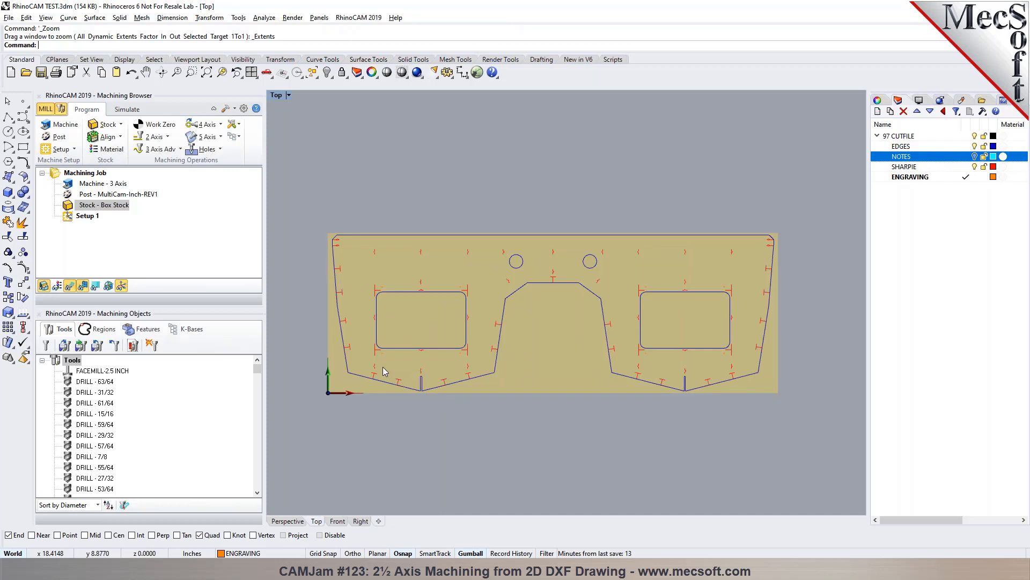
scroll(383, 369, "up", 2)
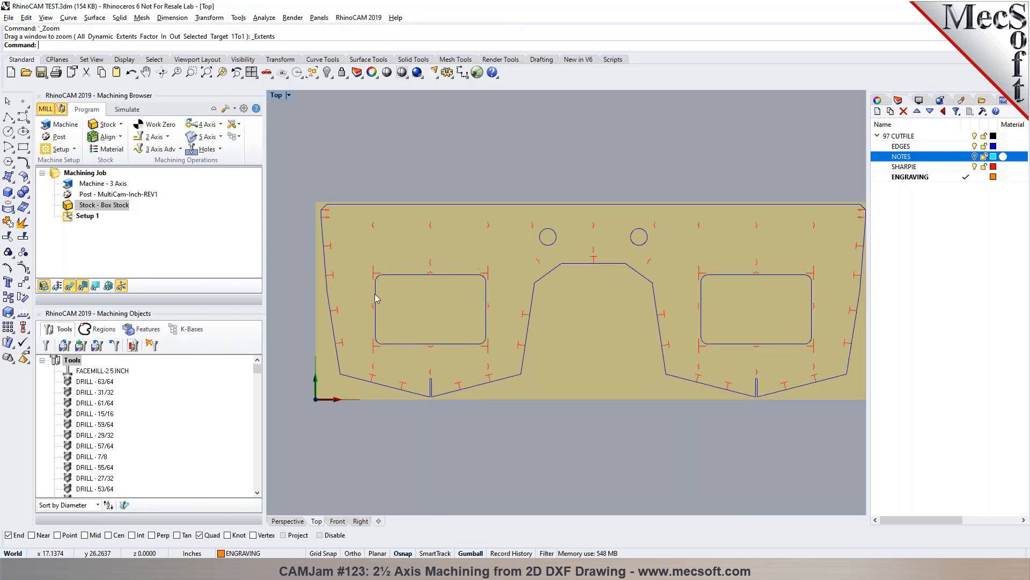
- Check the rectangular cutouts and the outer profile as individual curves, clearing the selection at the end
left_click(386, 277)
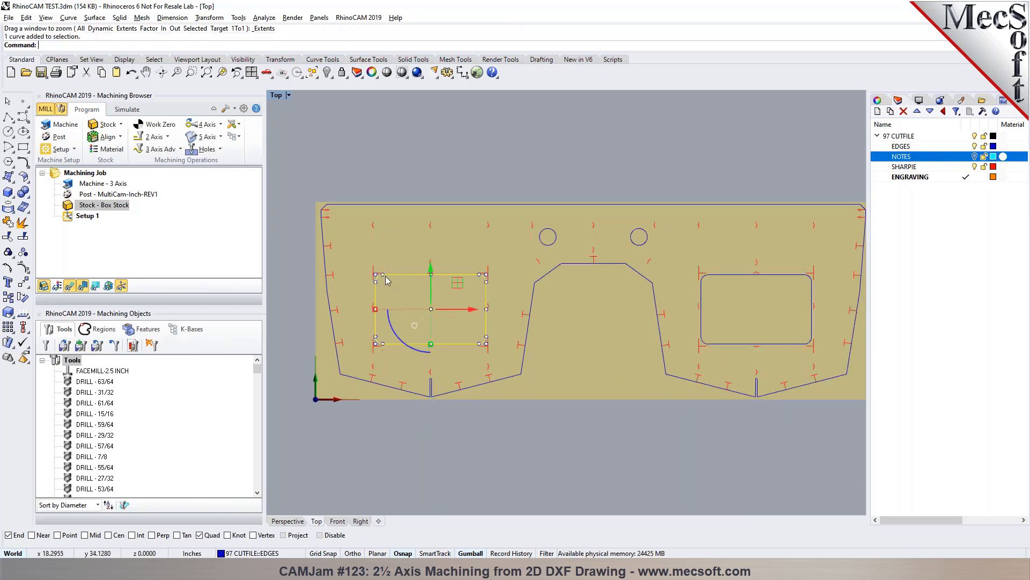
left_click(741, 280)
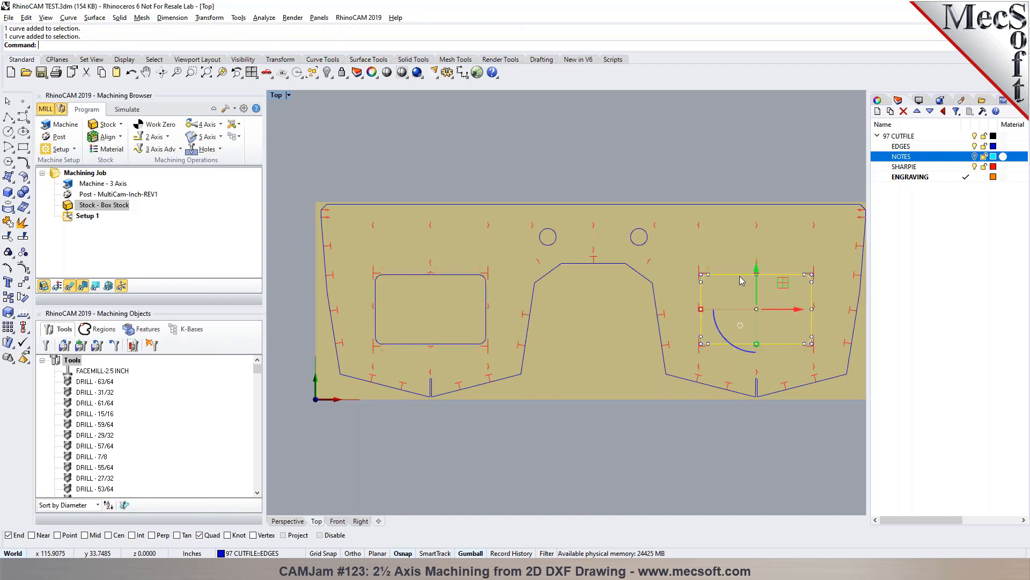
left_click(548, 245)
left_click(629, 489)
left_click(537, 288)
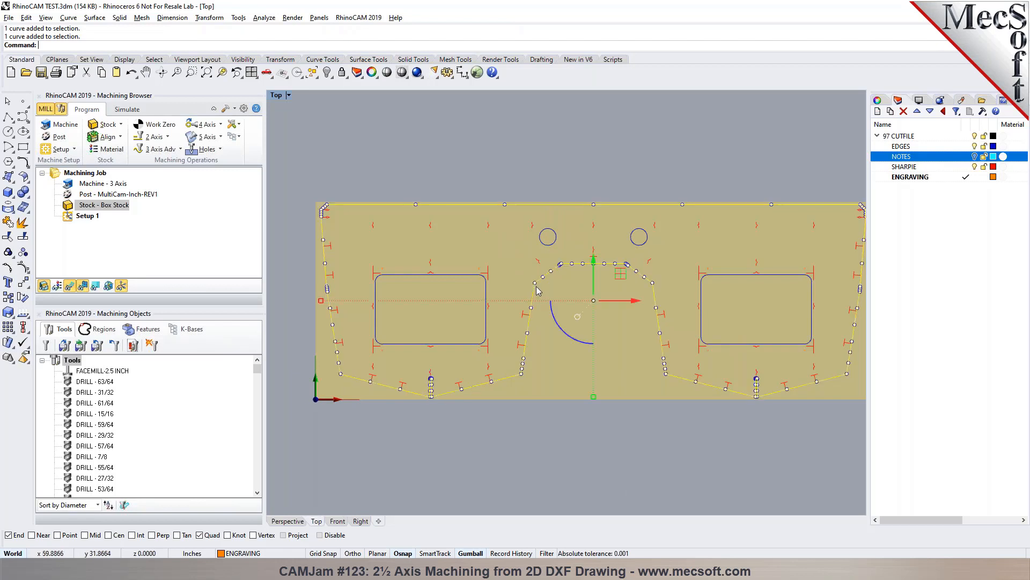
left_click(577, 491)
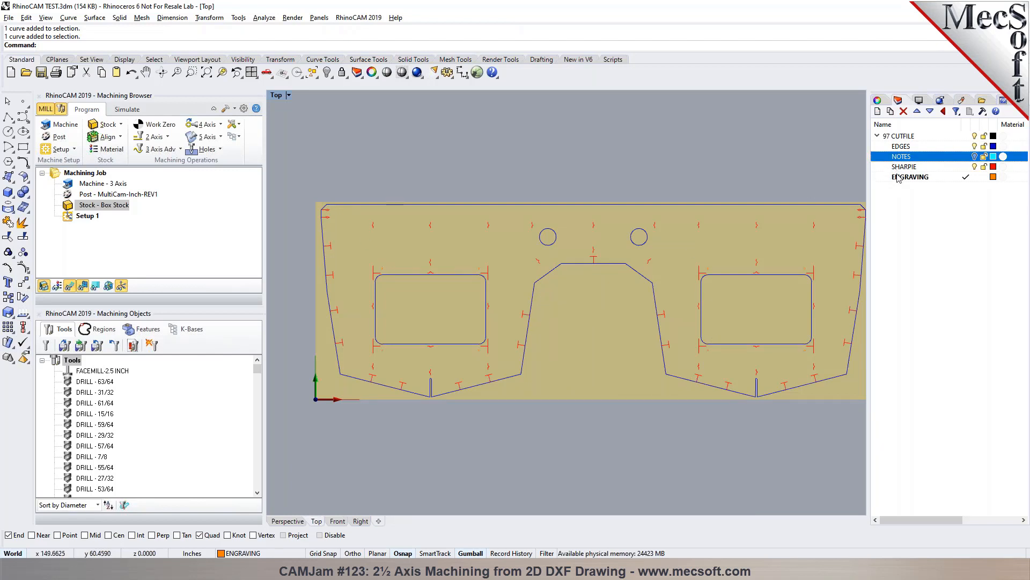
- Select all objects on the EDGES layer to check its contents and clear the selection
left_click(901, 149)
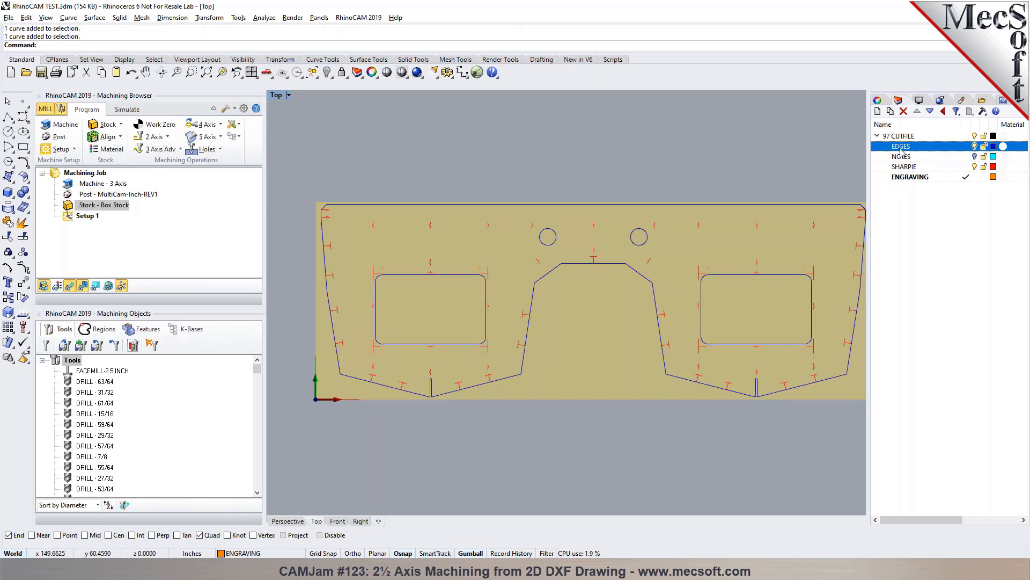
right_click(894, 151)
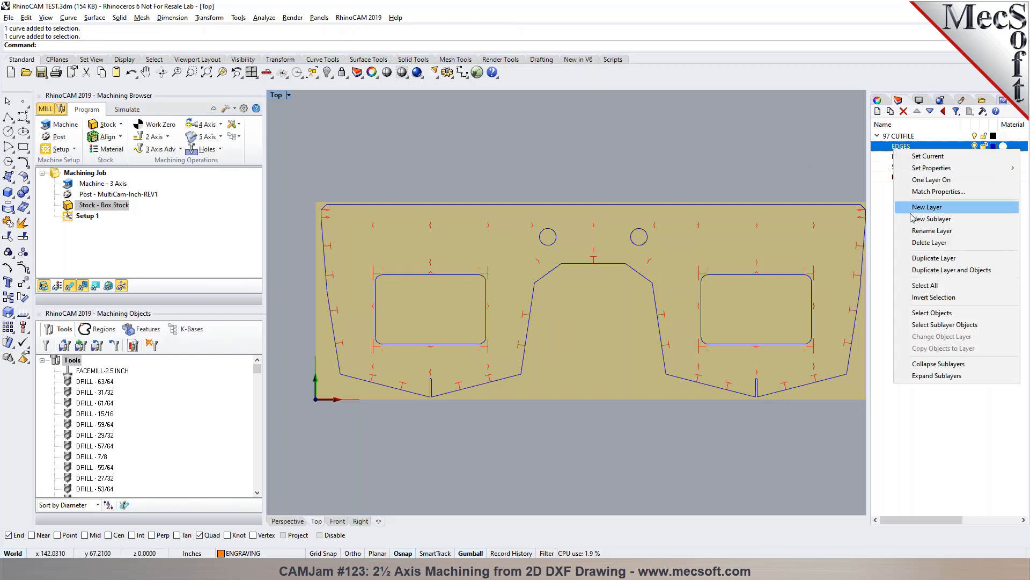
left_click(931, 314)
key("Escape")
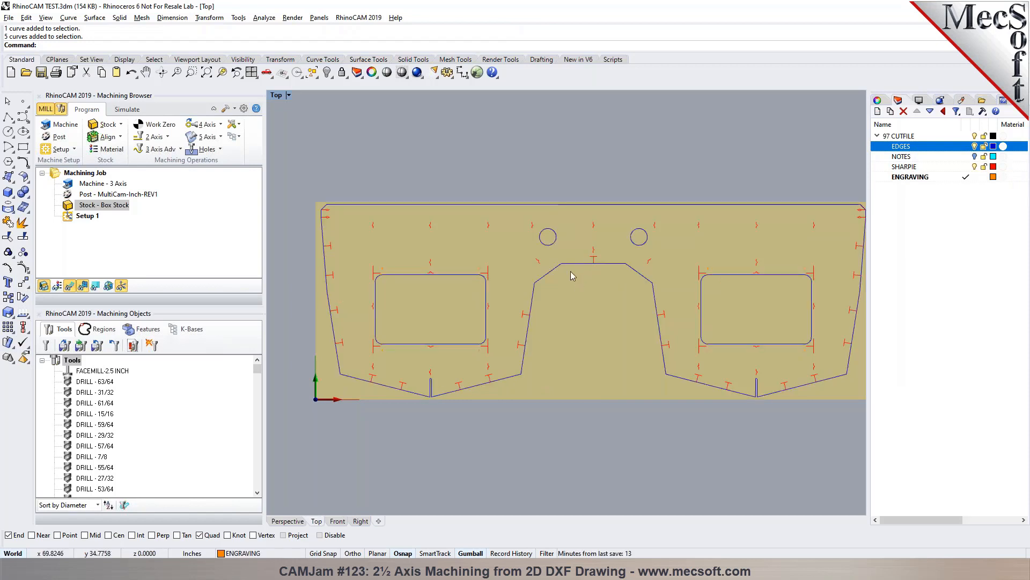
- Set the outer profile curve's display color to Green to distinguish it from the inner cutouts
left_click(567, 270)
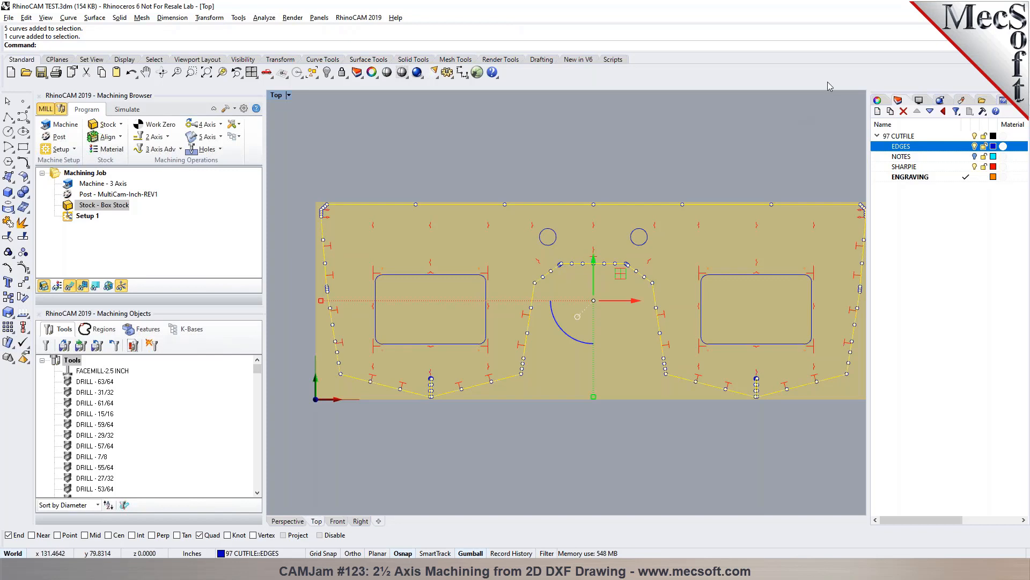
left_click(877, 100)
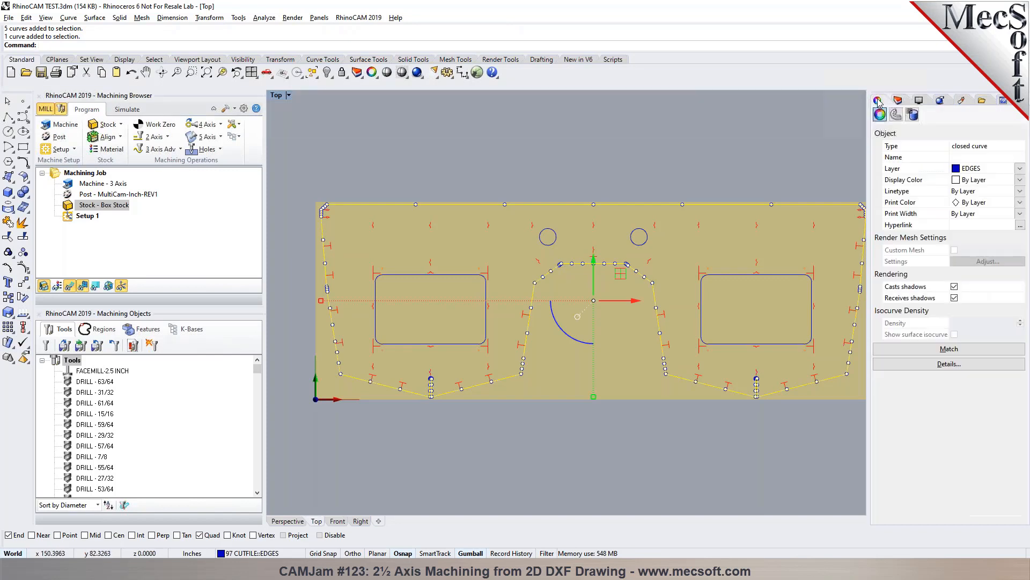
left_click(1020, 180)
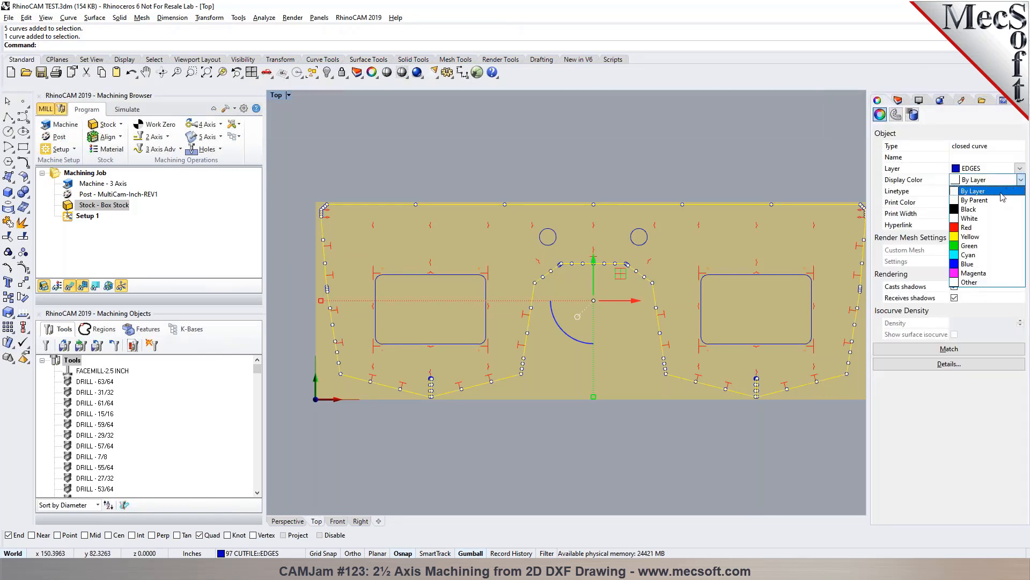
left_click(970, 245)
left_click(558, 155)
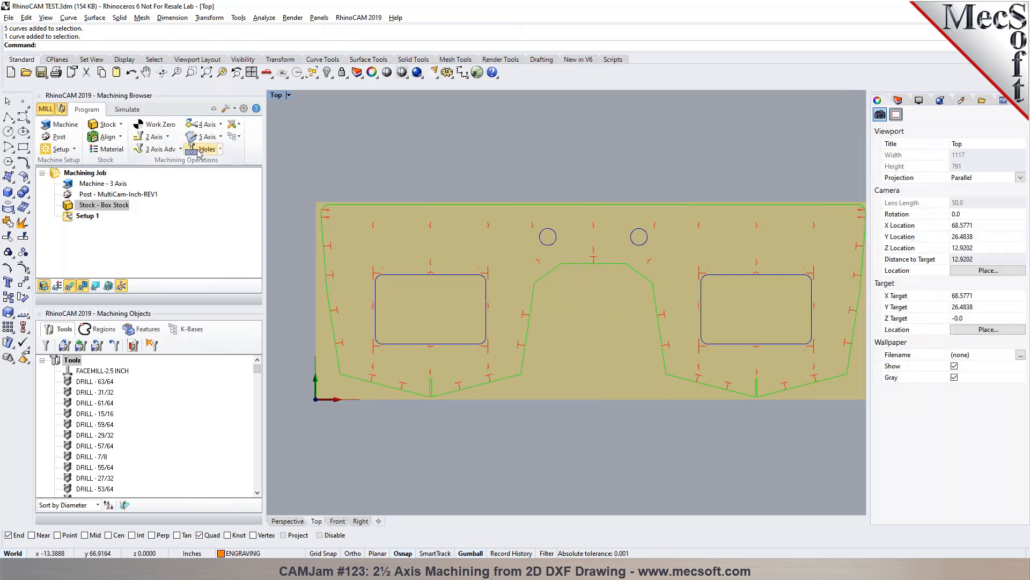
- Start a 2½ Axis Profiling operation and select the two circles and two rectangular cutouts by color as part regions
left_click(168, 138)
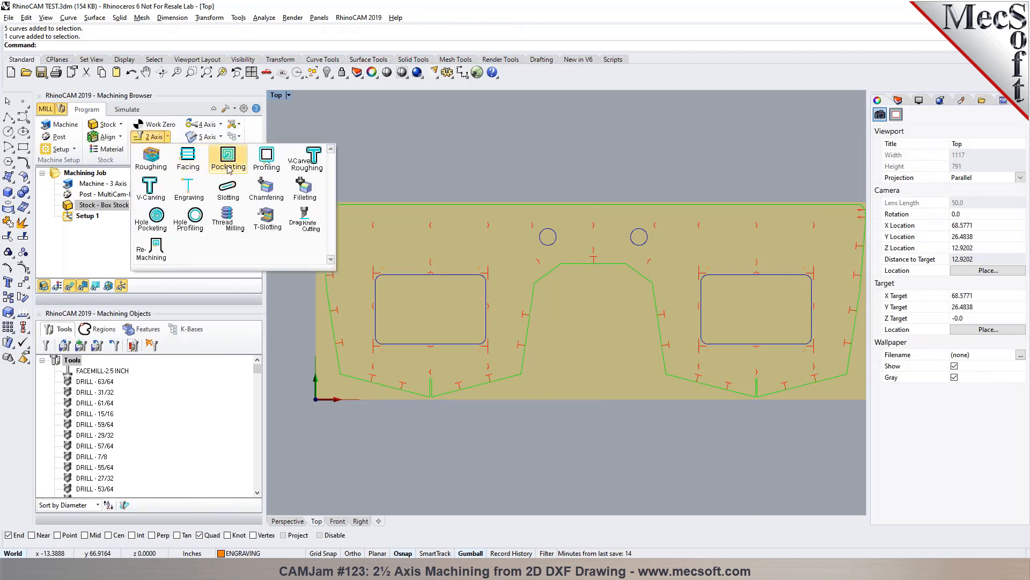
left_click(268, 164)
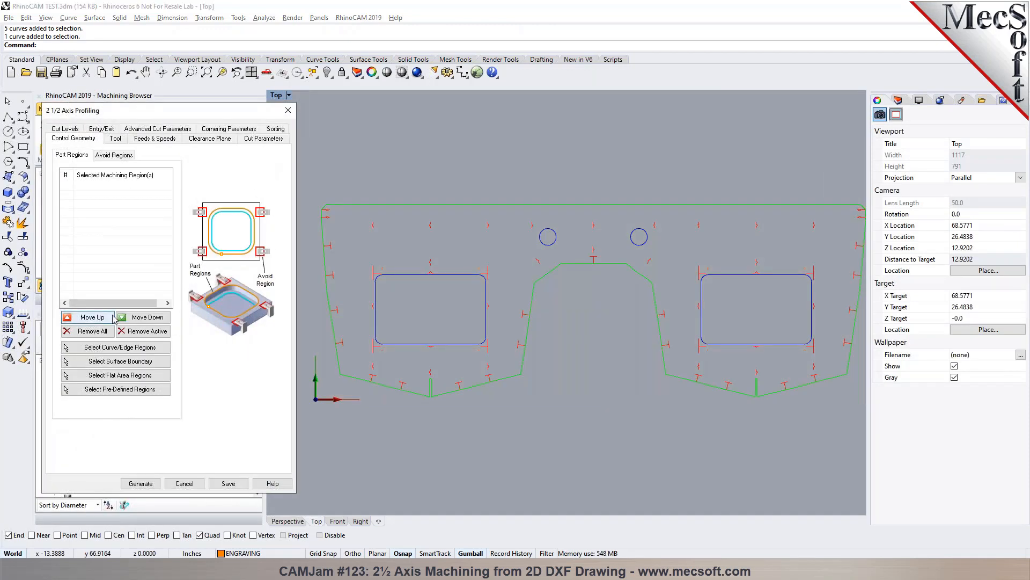
left_click(110, 347)
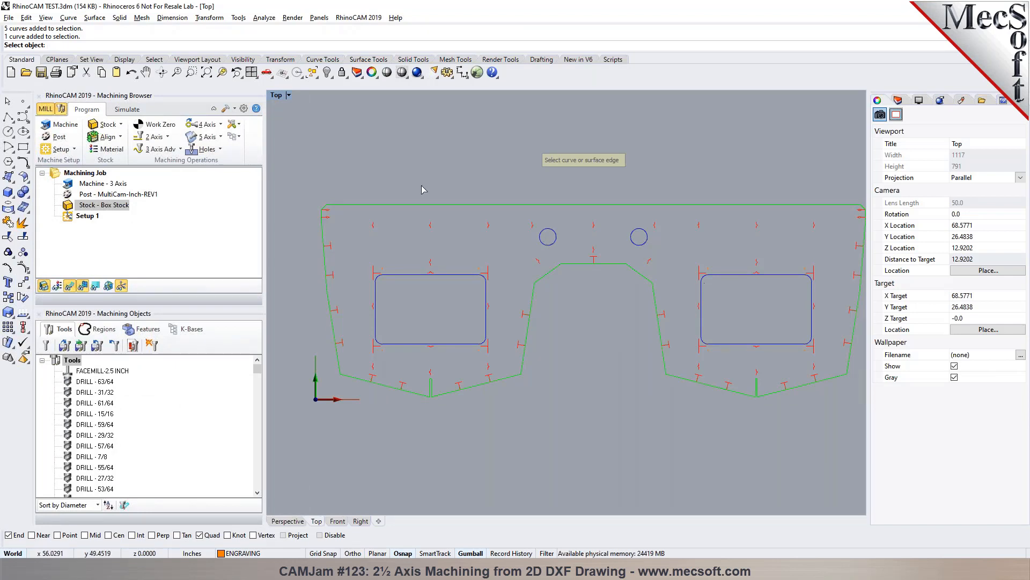
left_click(153, 60)
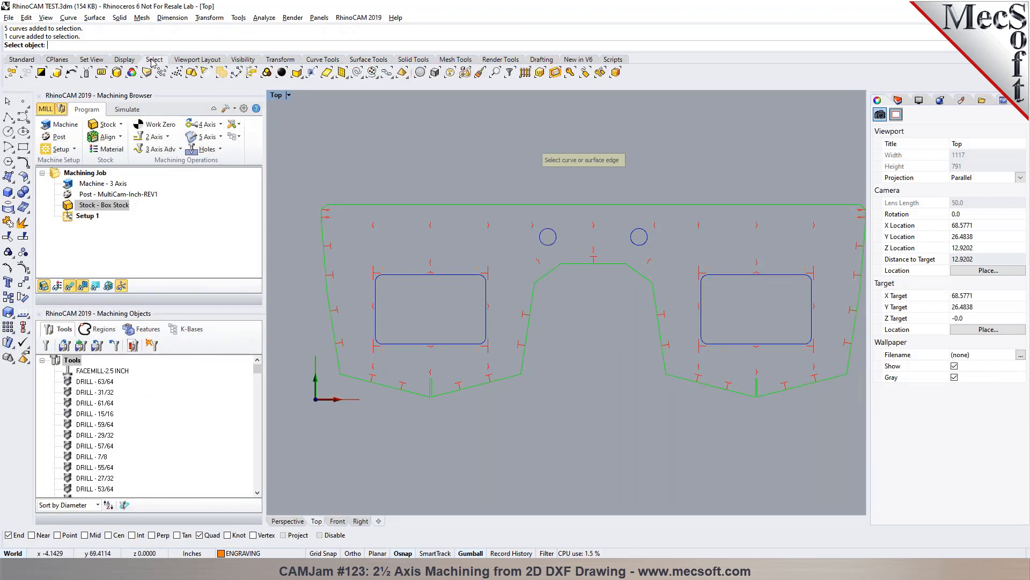
left_click(131, 73)
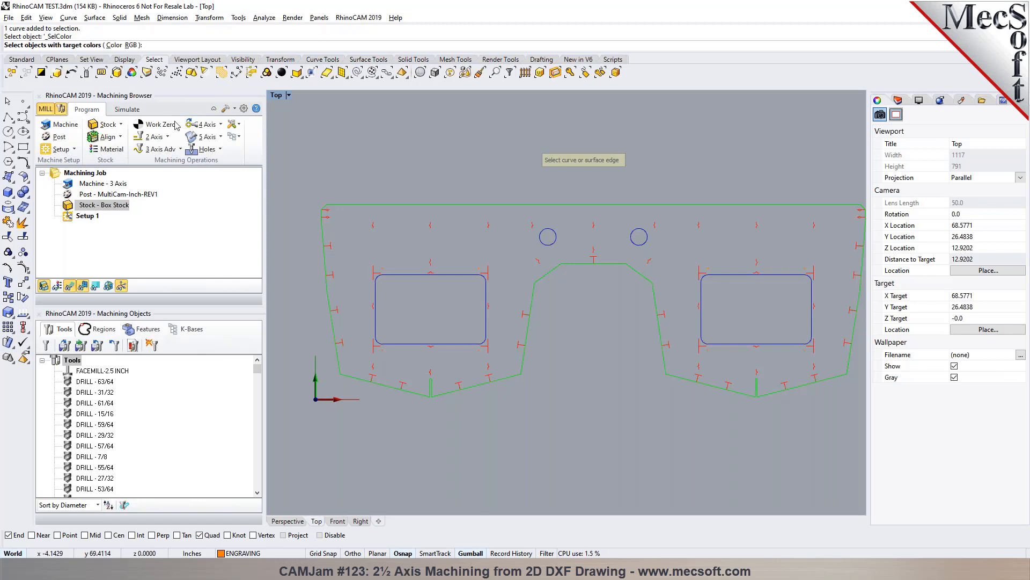
left_click(387, 277)
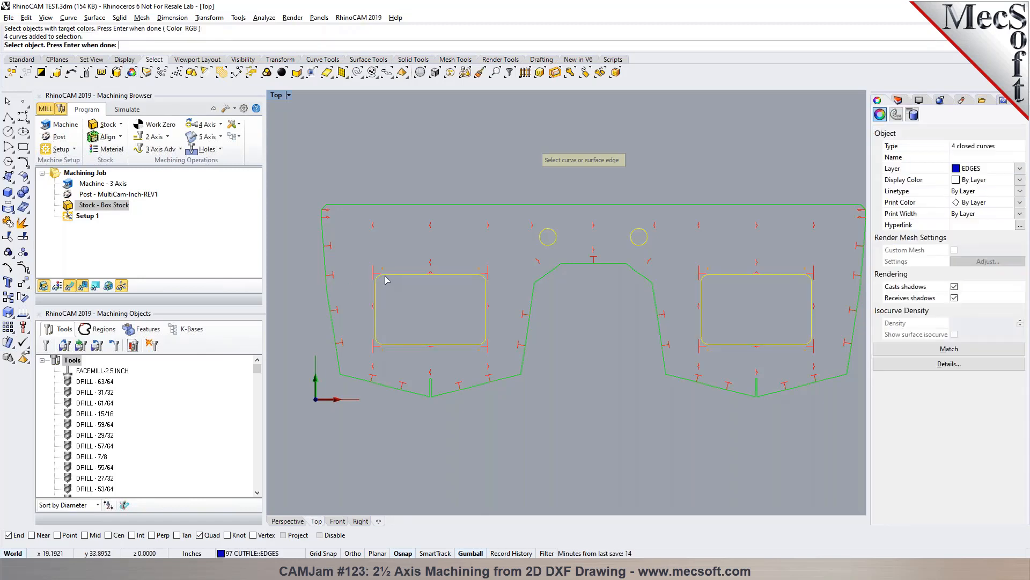
key("Return")
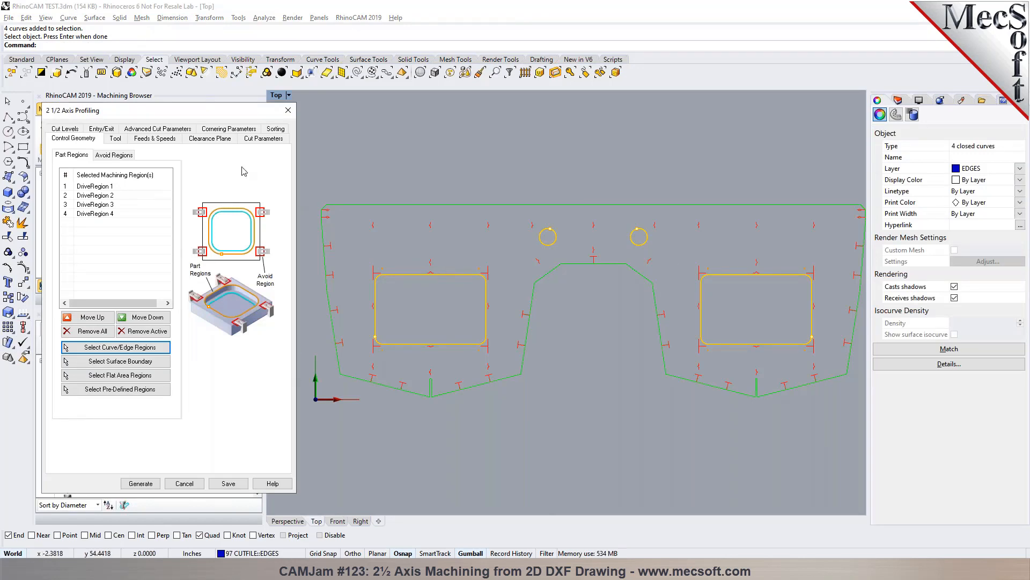
- Based on the FLATMILL-1/2 INCH tool, define a flat mill named FLATMILL-3/8 INCH with a tool diameter of 0.375
left_click(116, 139)
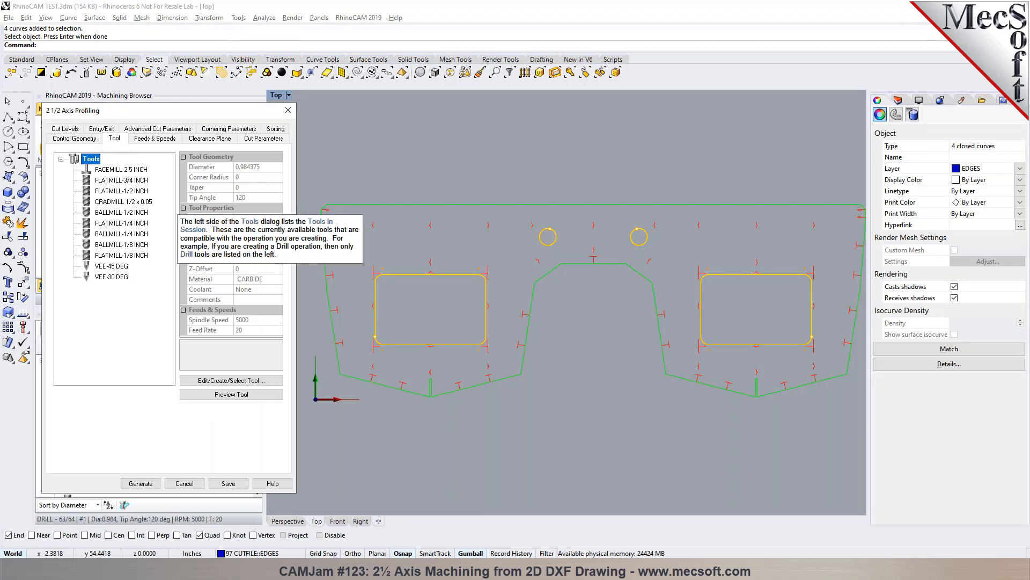
left_click(108, 195)
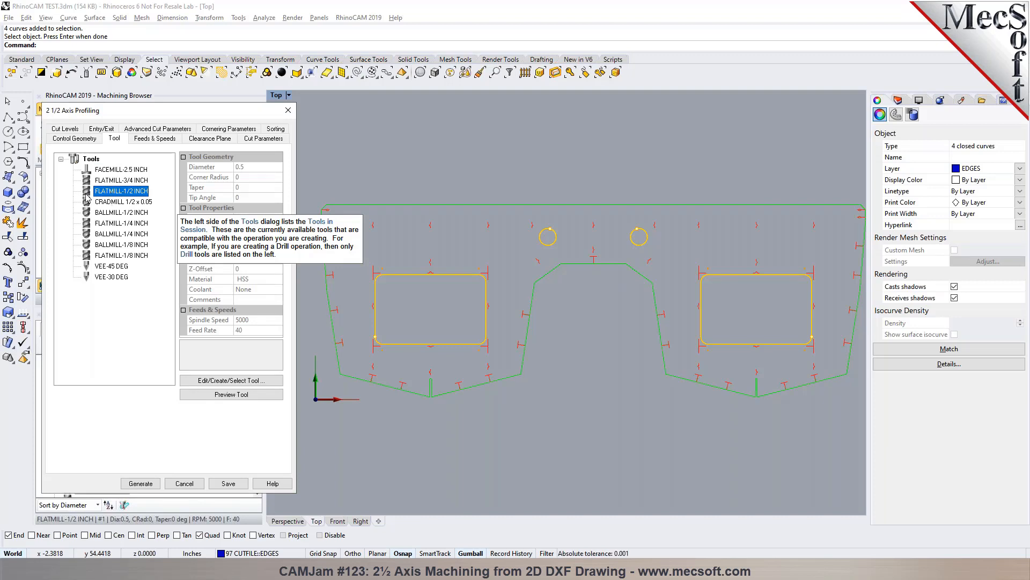
left_click(208, 381)
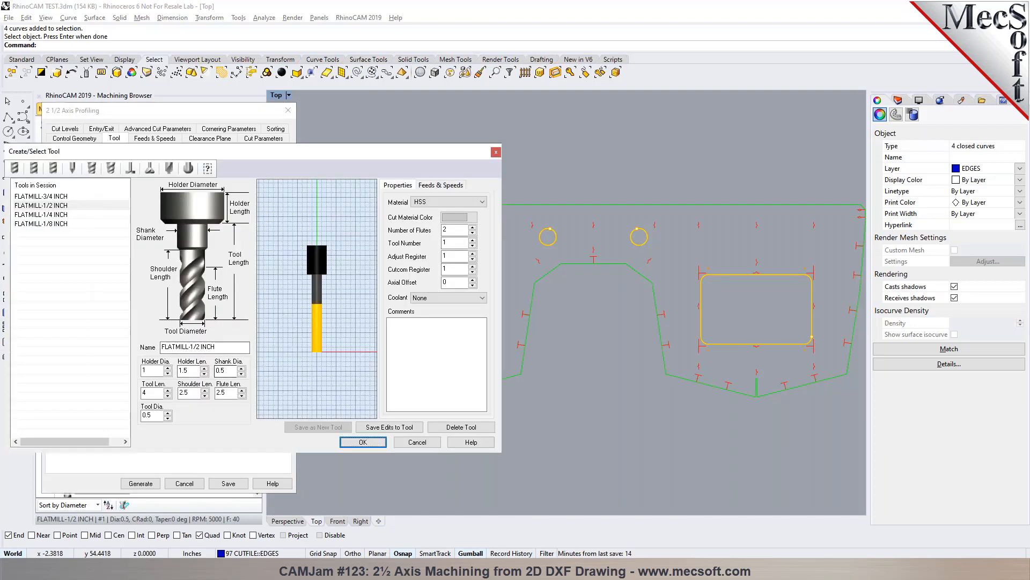
left_click_drag(190, 348, 199, 349)
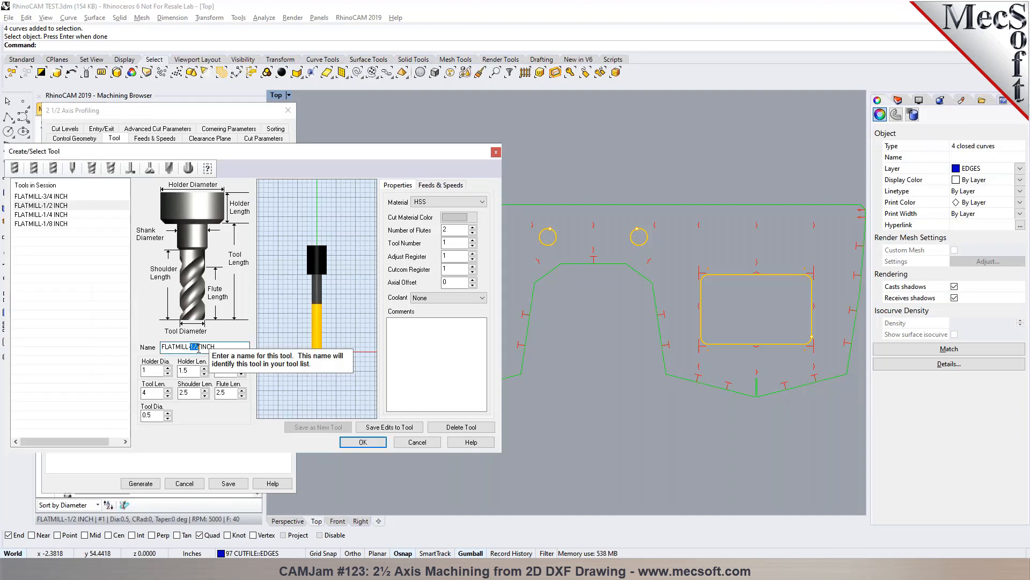
type("3/8")
double_click(146, 415)
type("0.375")
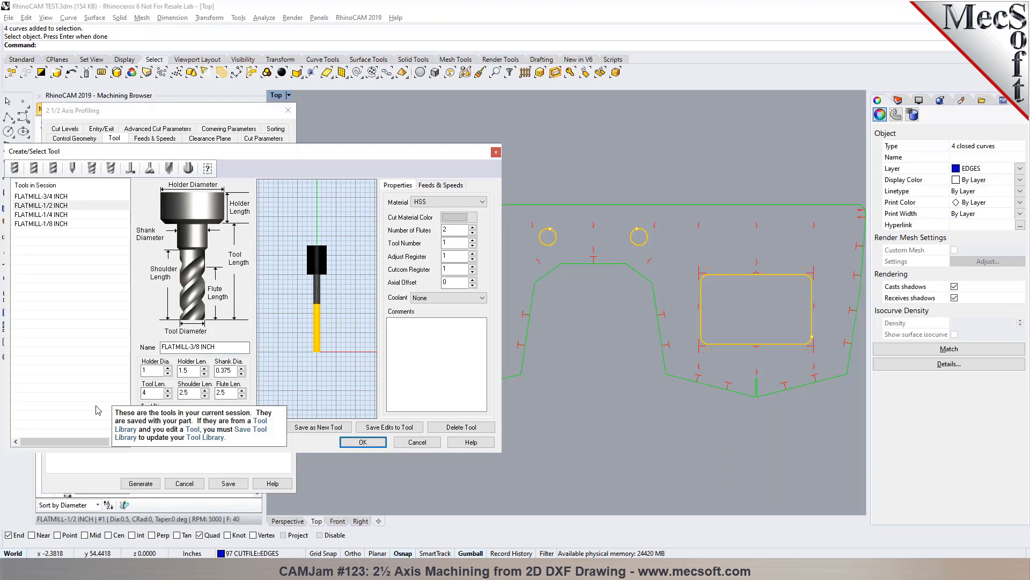
key("Tab")
- Save the 3/8 inch flat mill as a new tool, keeping the repeated tool number, and use it for the profiling operation
left_click(438, 184)
left_click(318, 427)
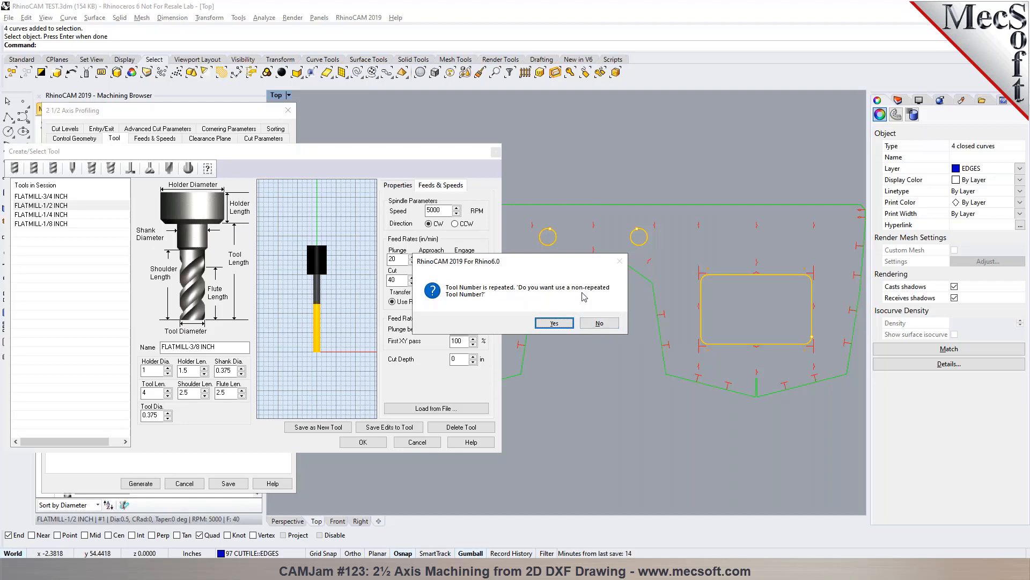
left_click(599, 322)
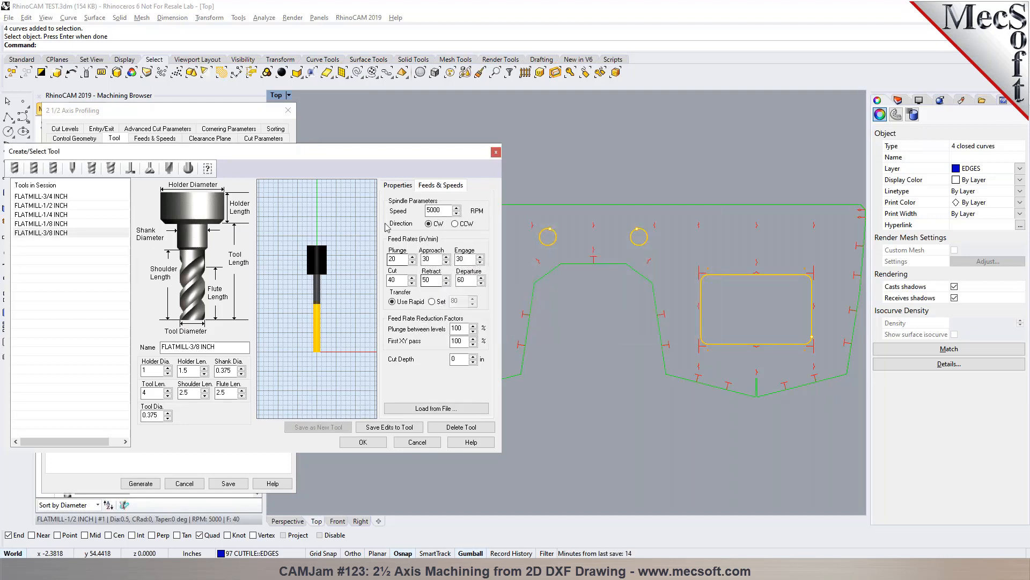
left_click(398, 185)
left_click(363, 441)
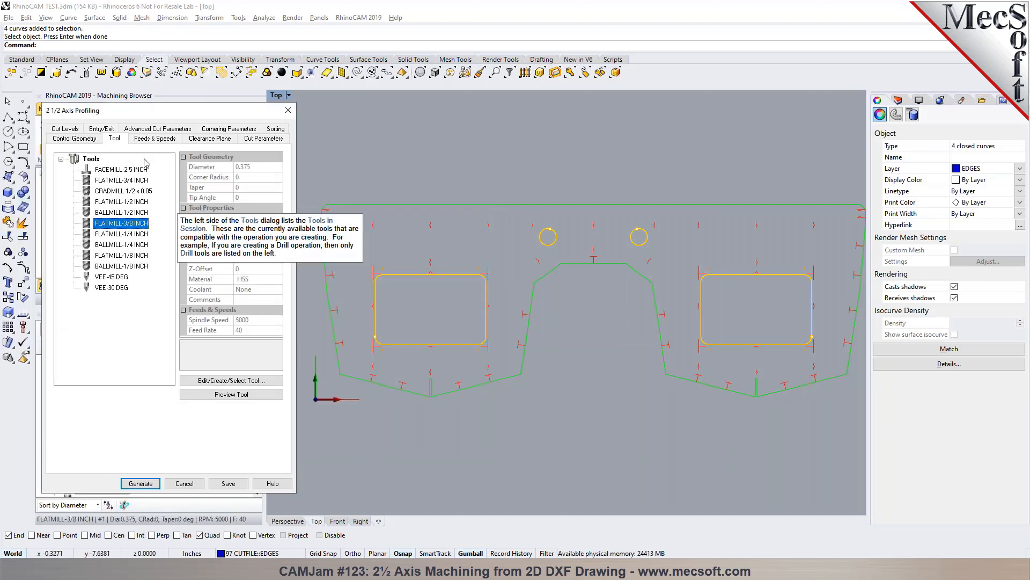
- Review the feeds and speeds, and define the clearance plane as Stock Max Z + Dist in the Perspective view, adjusting the distance
left_click(160, 139)
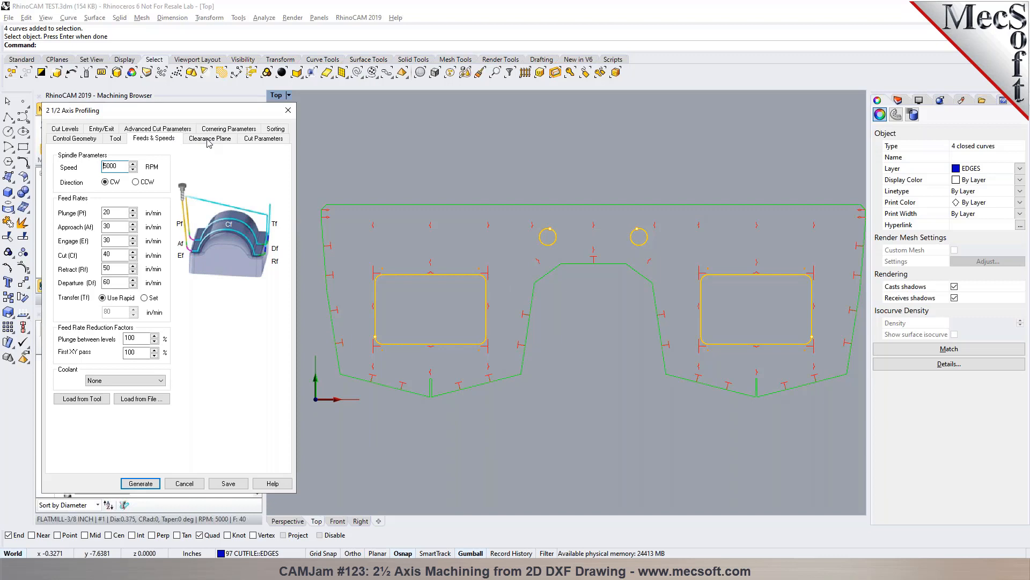
left_click(209, 139)
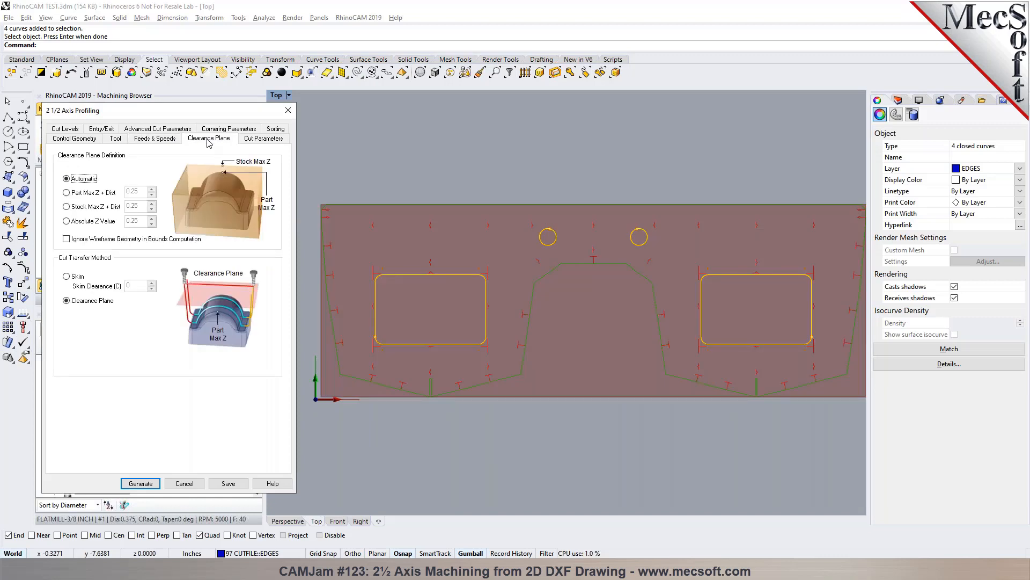
left_click(288, 521)
right_click_drag(524, 393, 486, 342)
left_click(90, 207)
left_click(152, 203)
left_click(152, 204)
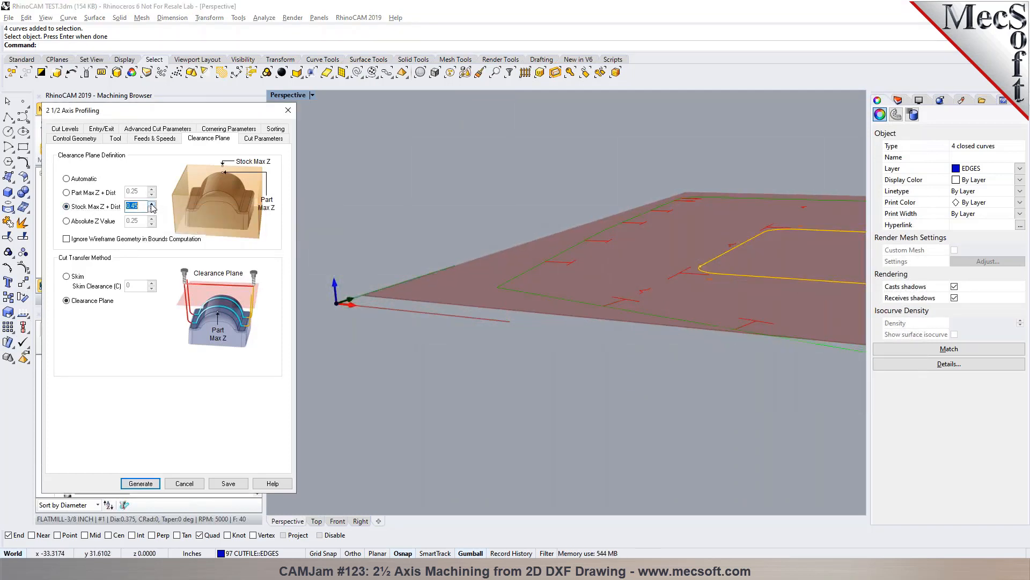
key("BackSpace")
- Set the cut direction to Climb (Down Cut) and the cut side for closed curves to Inside
left_click(257, 139)
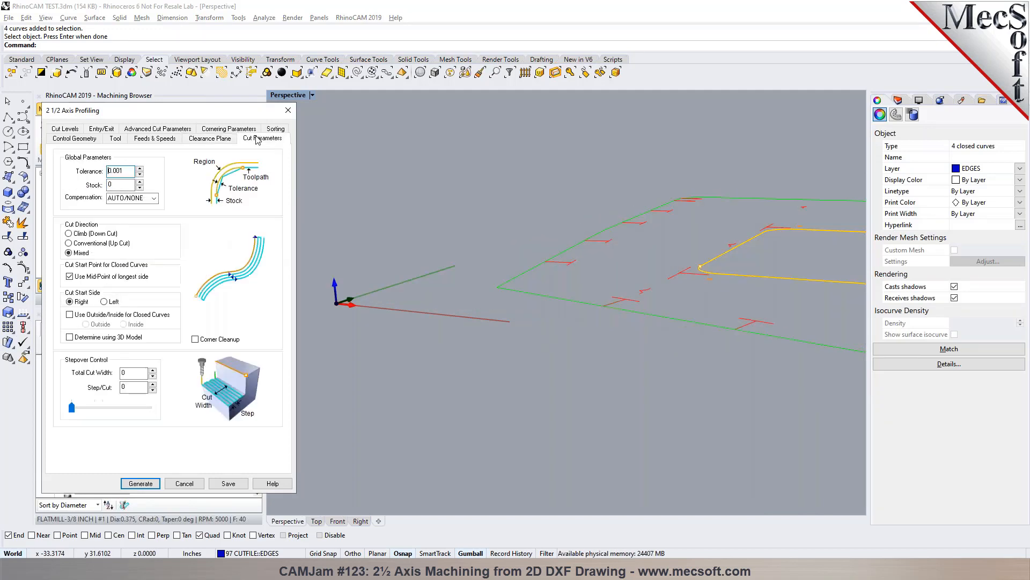
left_click(93, 235)
left_click(70, 314)
left_click(124, 324)
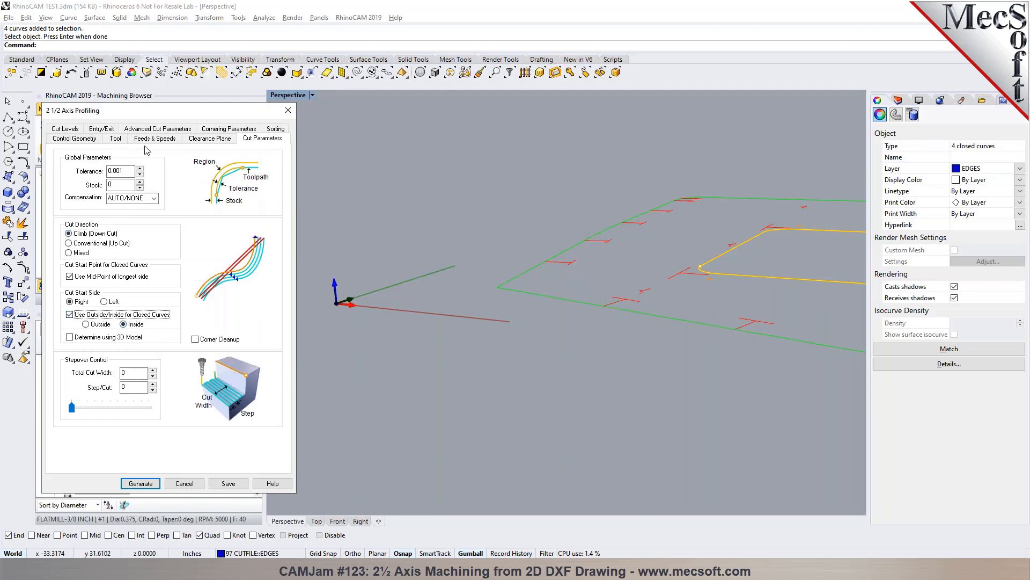
- Set the total cut depth to 0.2 and the rough depth per cut to 0.1
left_click(78, 130)
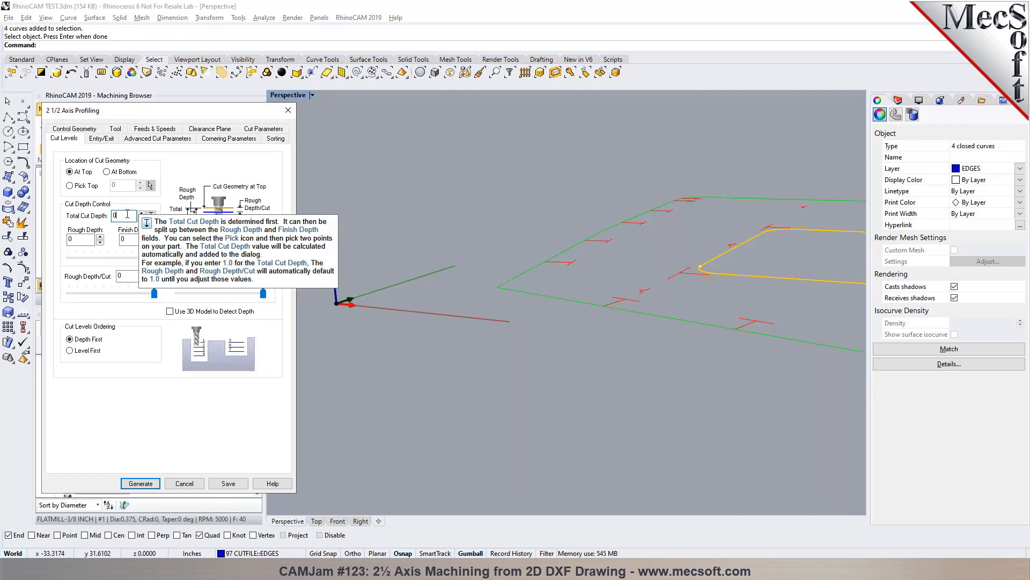
type(".2")
key("Tab")
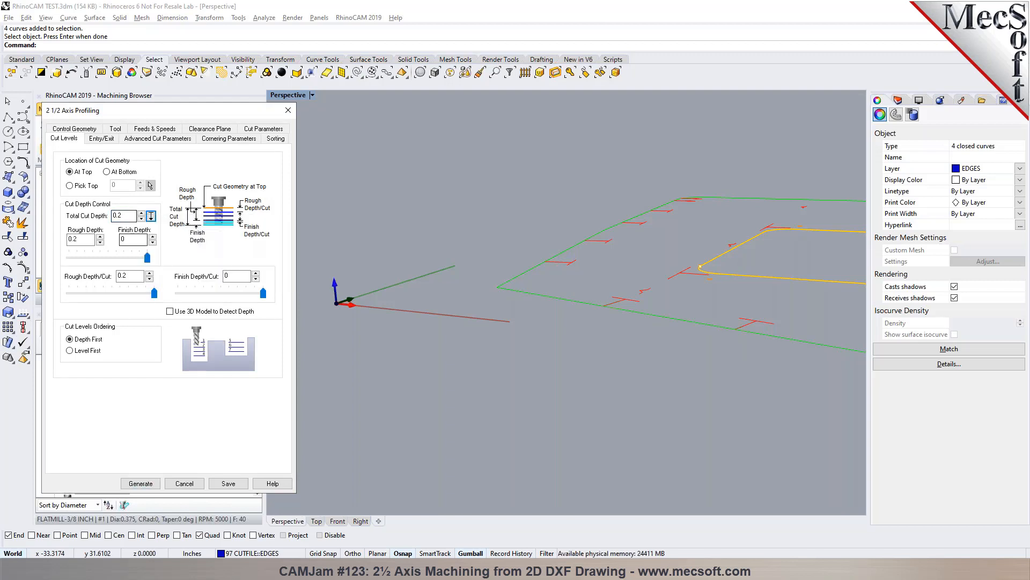
left_click_drag(150, 293, 114, 301)
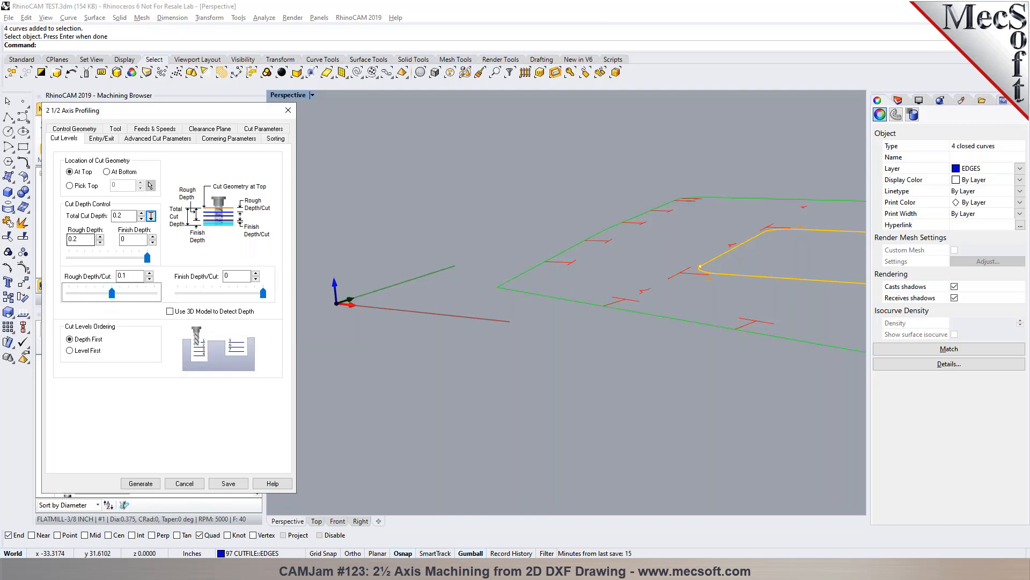
- Set both the entry motions and the exit motions of the inside profiling operation to None
left_click(100, 139)
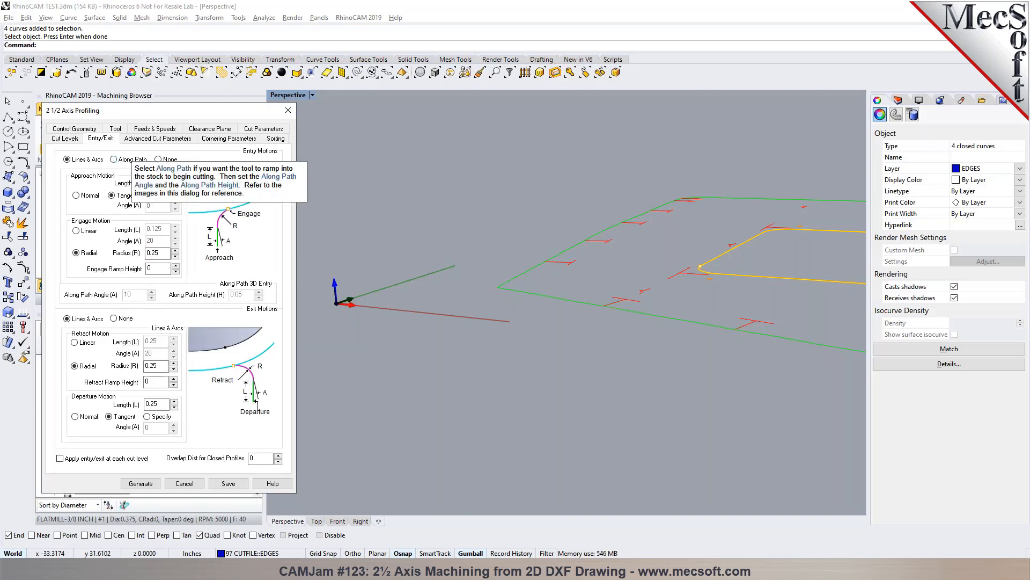
left_click(157, 160)
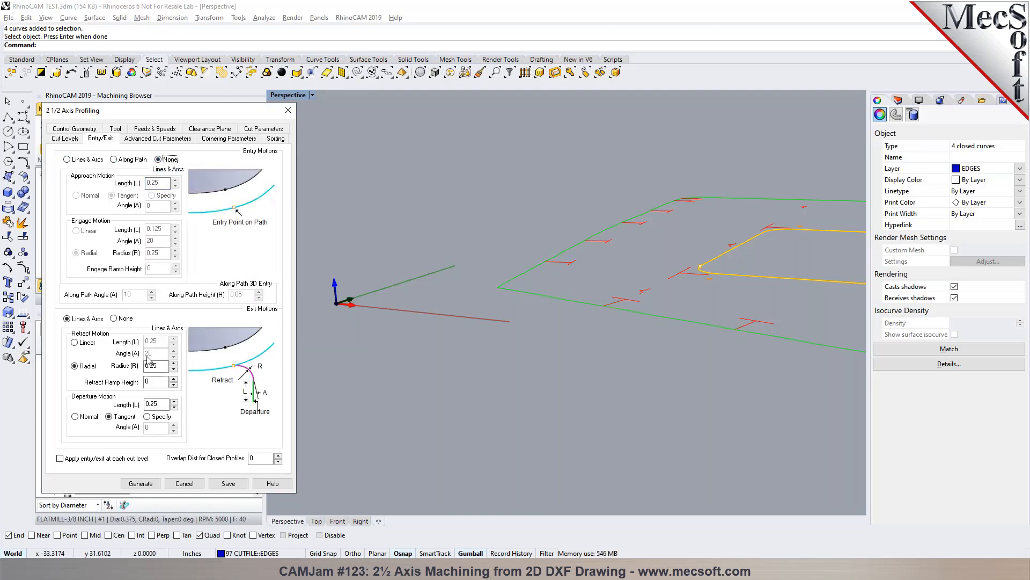
left_click(117, 319)
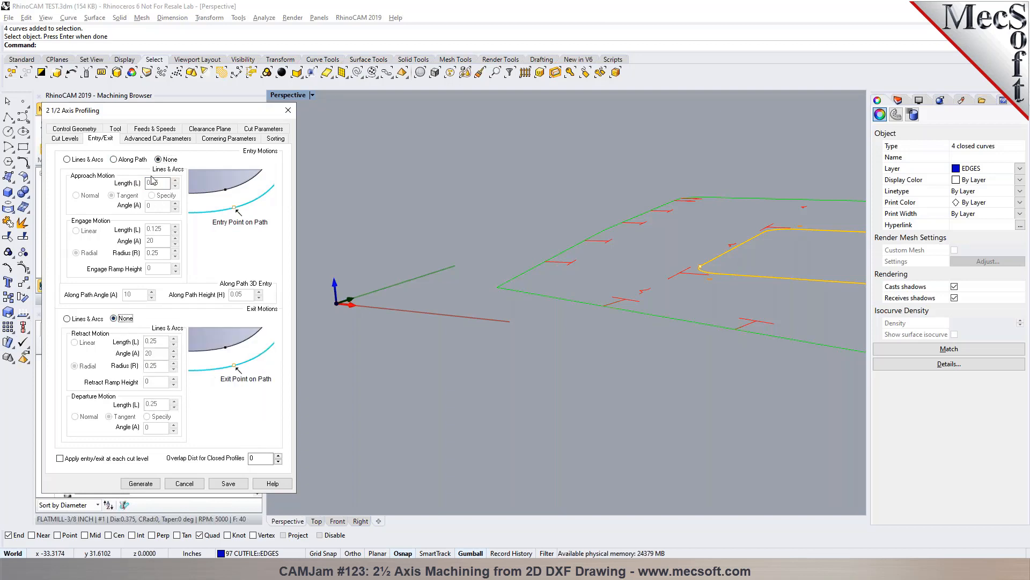
- Go through the advanced cut parameters and sorting options, and generate the inside profiling toolpath
left_click(158, 138)
left_click(143, 234)
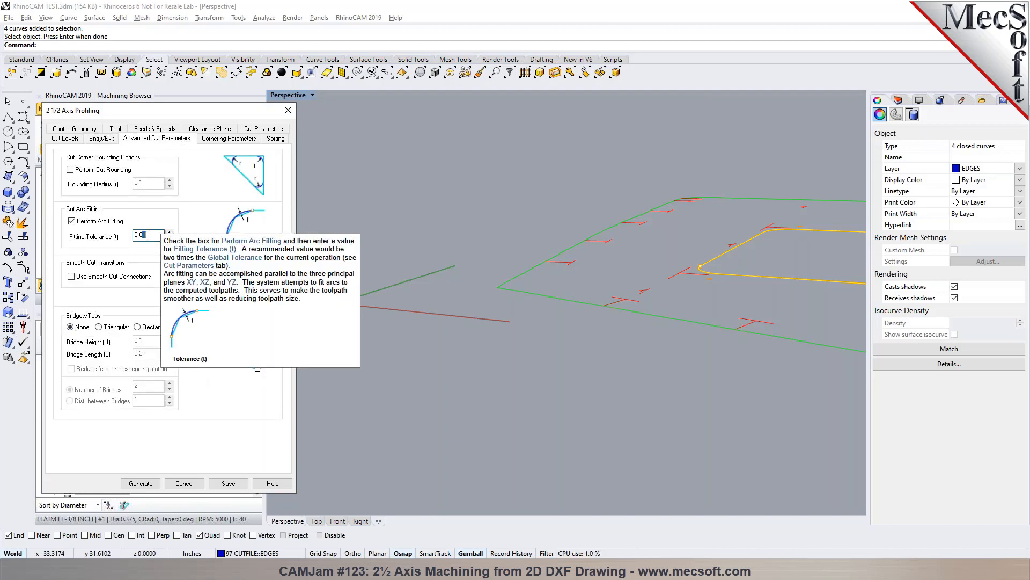
left_click(276, 139)
left_click(128, 164)
left_click(91, 210)
left_click(140, 482)
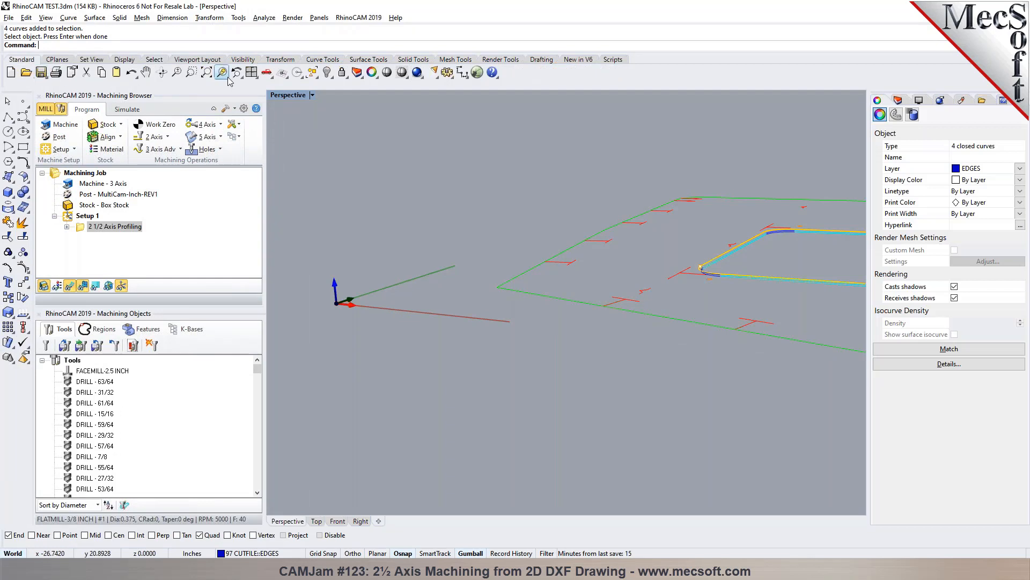
- Examine the generated toolpath across the whole part in the Perspective, four-viewport and maximized Top views
left_click(206, 72)
right_click_drag(649, 406, 690, 416)
left_click(667, 450)
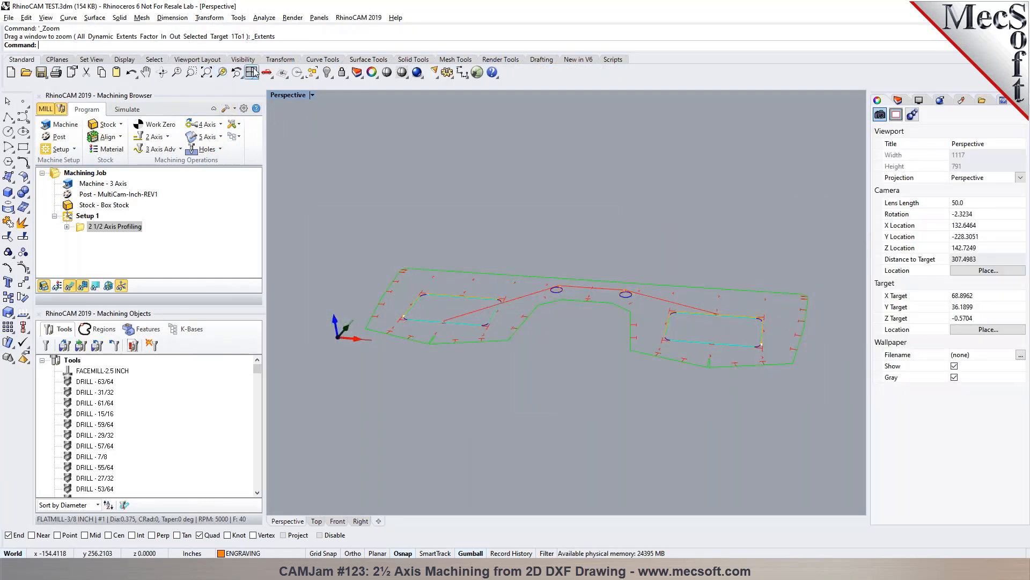
left_click(251, 72)
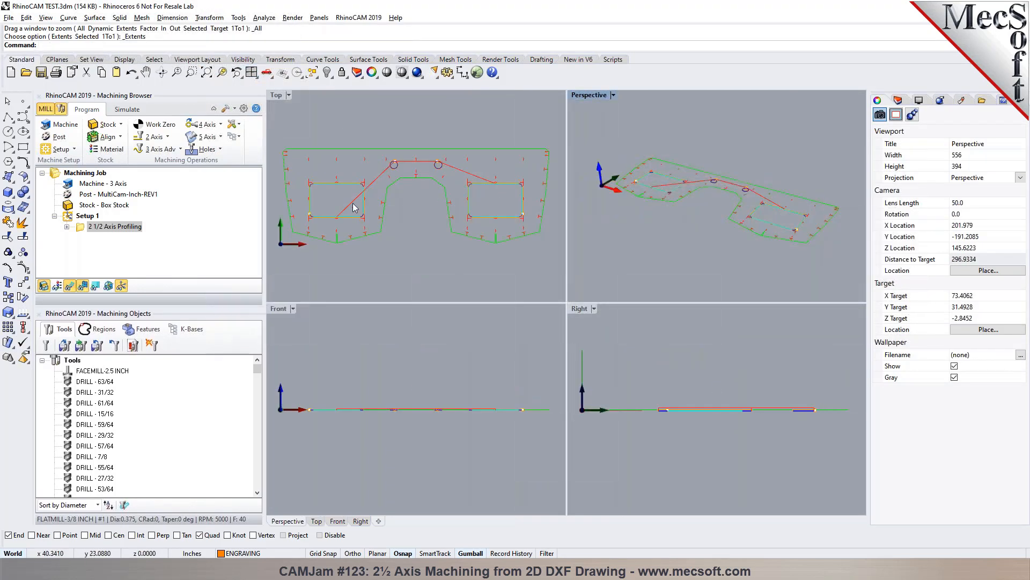
double_click(278, 96)
scroll(428, 289, "up", 2)
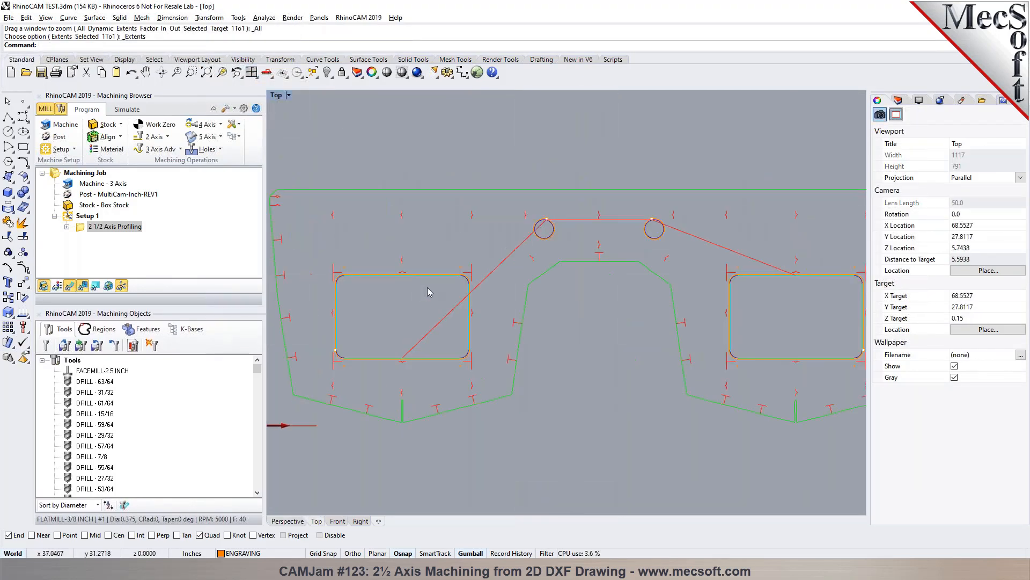
scroll(369, 264, "down", 2)
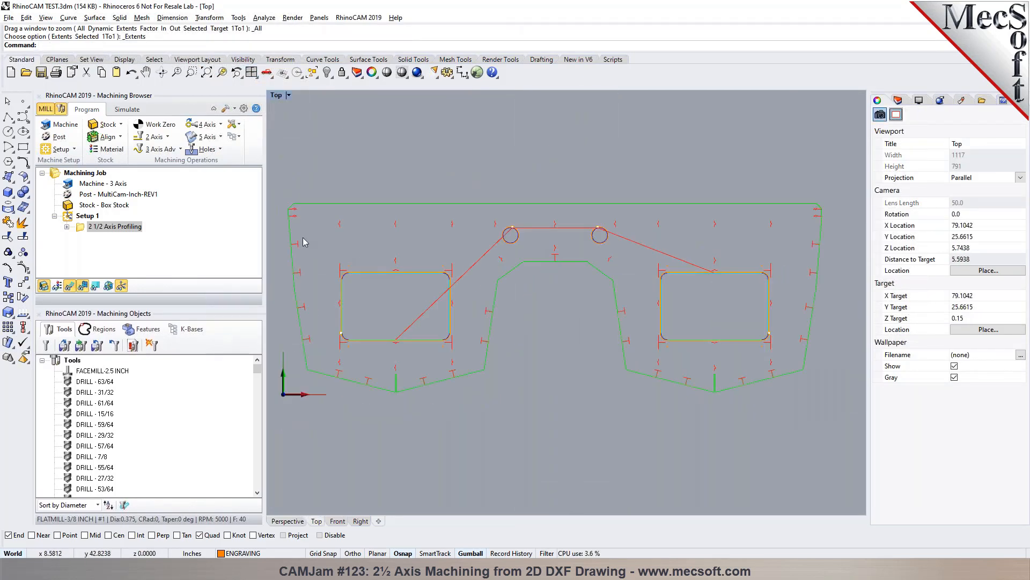
- Simulate the inside profiling at the slowest speed and follow the tool closely in the Perspective view
left_click(129, 110)
left_click_drag(99, 135, 42, 136)
left_click(123, 140)
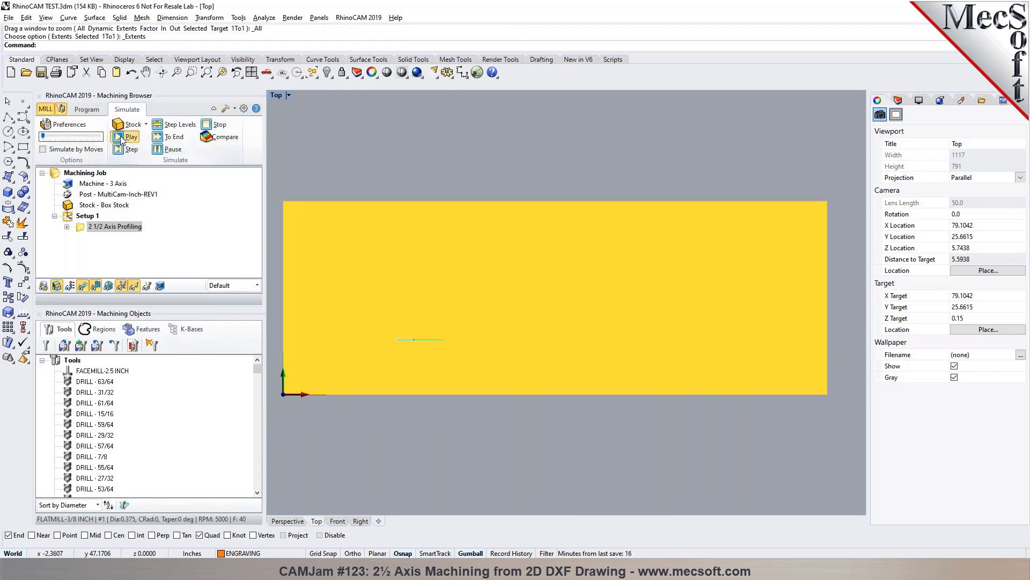
left_click(288, 521)
scroll(484, 258, "up", 5)
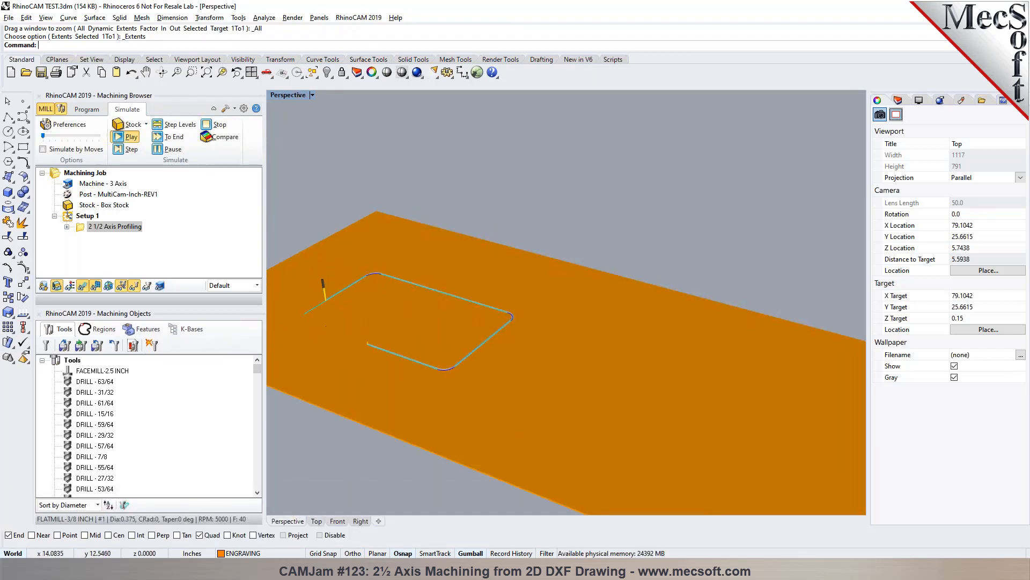
right_click_drag(324, 355, 687, 385)
scroll(646, 271, "down", 7)
scroll(467, 221, "up", 6)
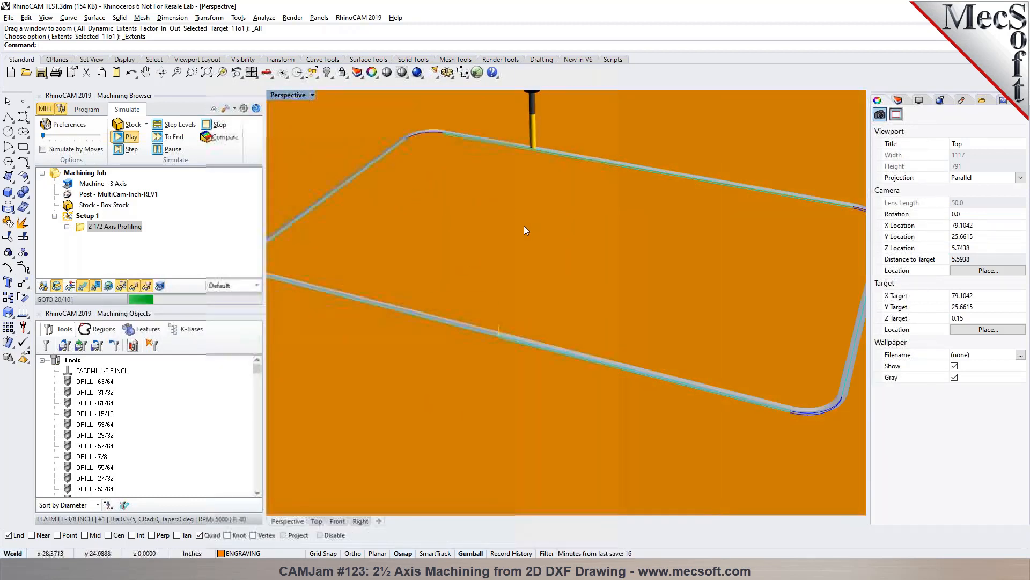
scroll(522, 224, "down", 6)
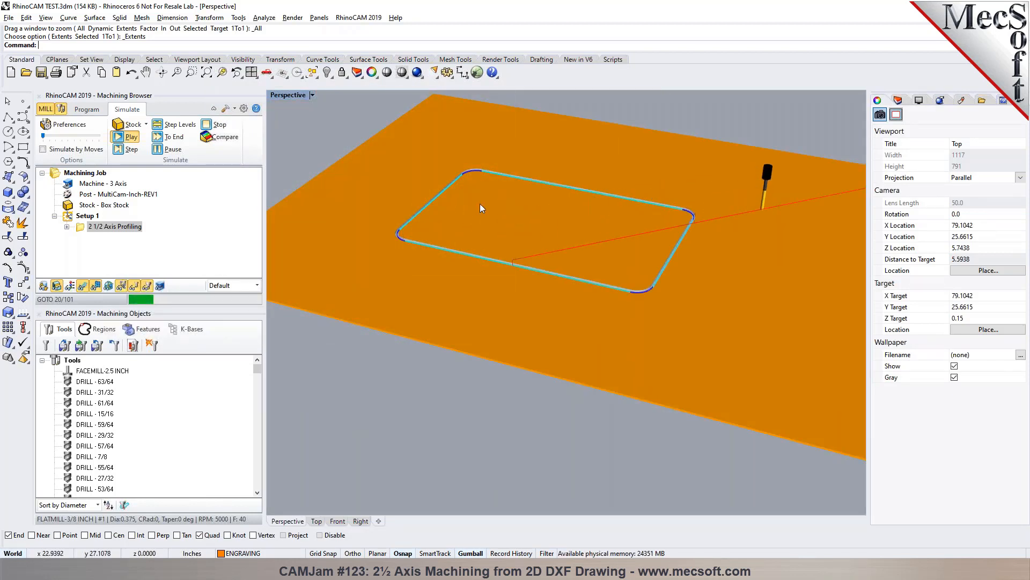
scroll(489, 214, "down", 2)
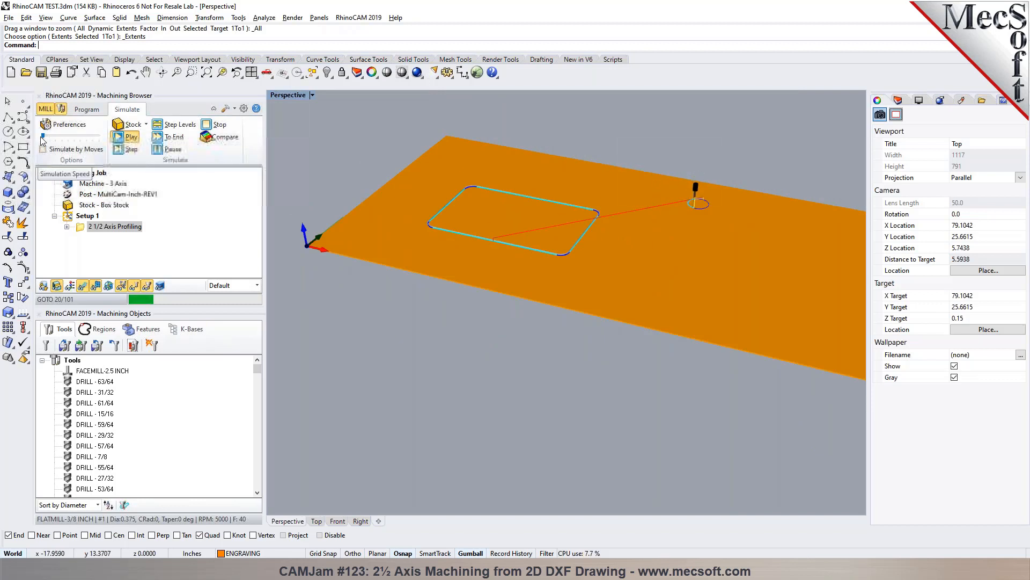
- Raise the simulation speed to its maximum and watch the remaining cutouts being profiled
left_click_drag(44, 138, 98, 137)
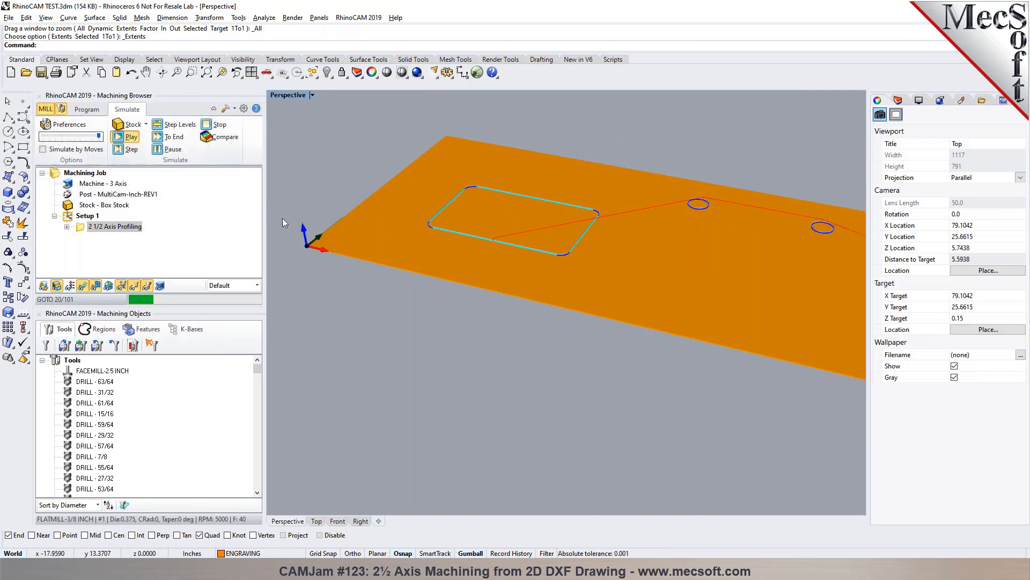
scroll(403, 216, "down", 3)
scroll(456, 210, "up", 5)
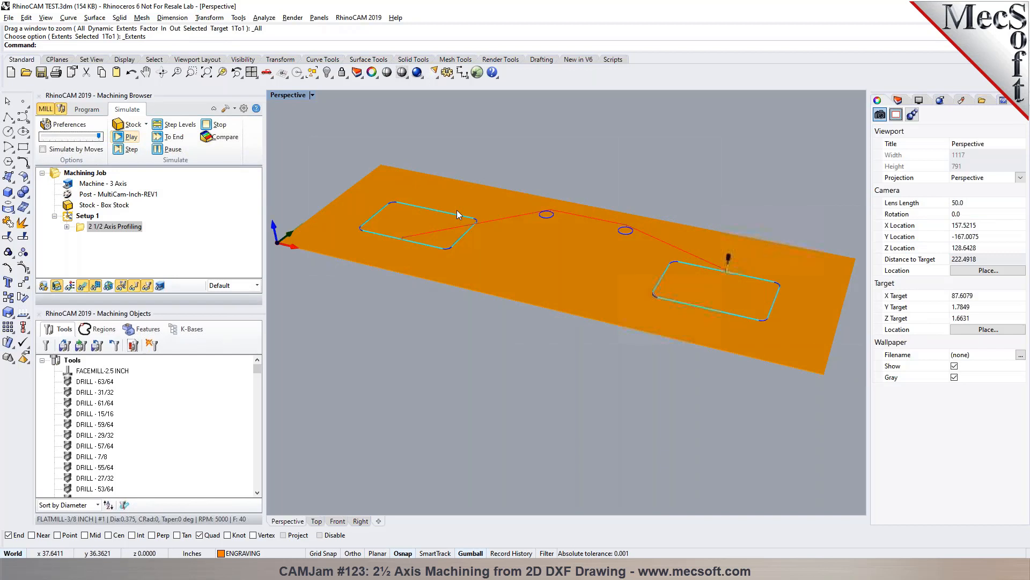
- Return to programming and duplicate the 2 1/2 Axis Profiling operation within Setup 1
left_click(87, 108)
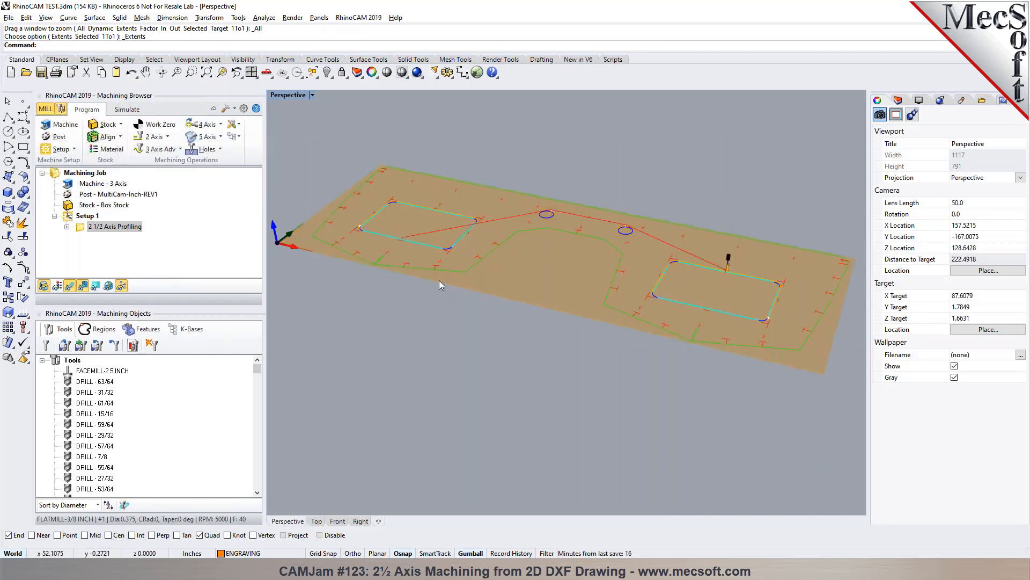
scroll(369, 266, "up", 6)
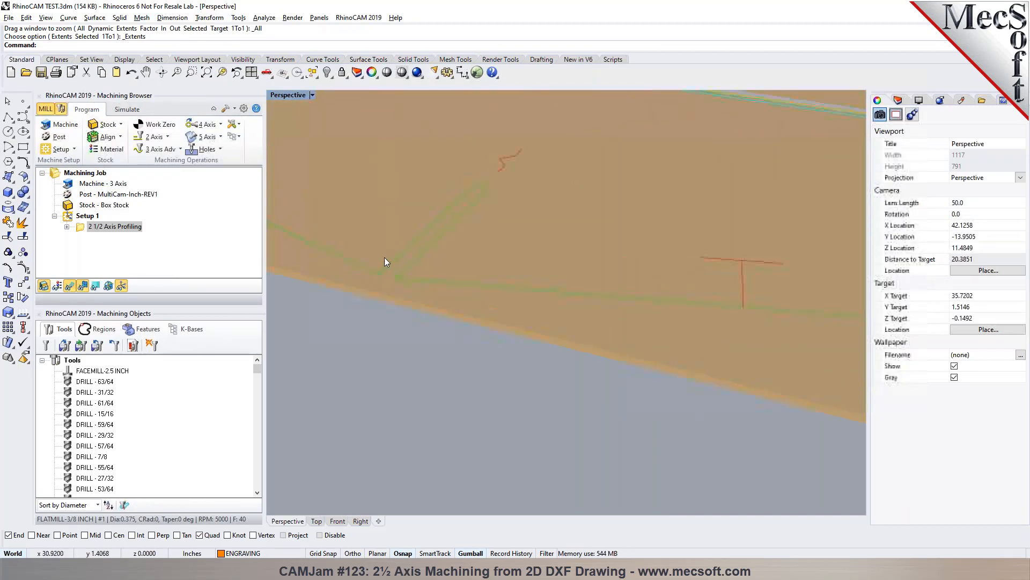
scroll(413, 252, "down", 4)
left_click(81, 229)
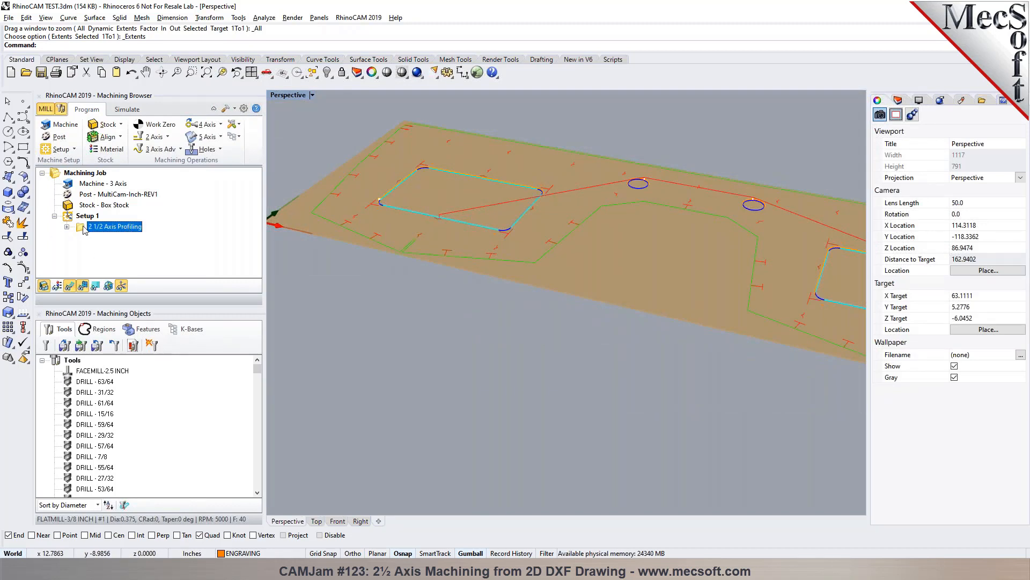
right_click(84, 230)
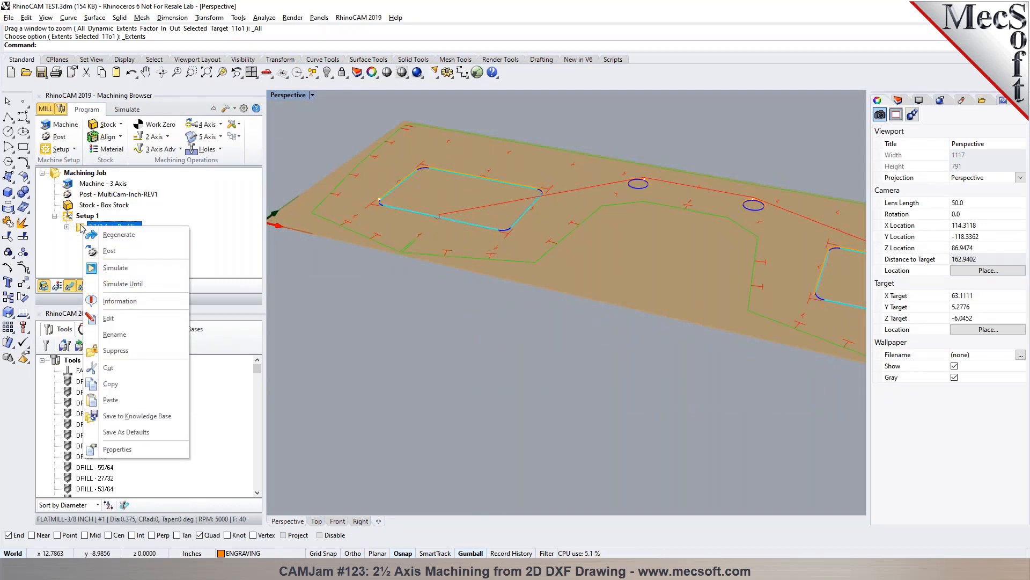
left_click(82, 228)
key("ctrl+v")
- Rename the first operation as 2 1/2 Axis Profiling - INSIDE and the second as 2 1/2 Axis Profiling - OUTSIDE
left_click(140, 226)
left_click(146, 225)
type("- INSID")
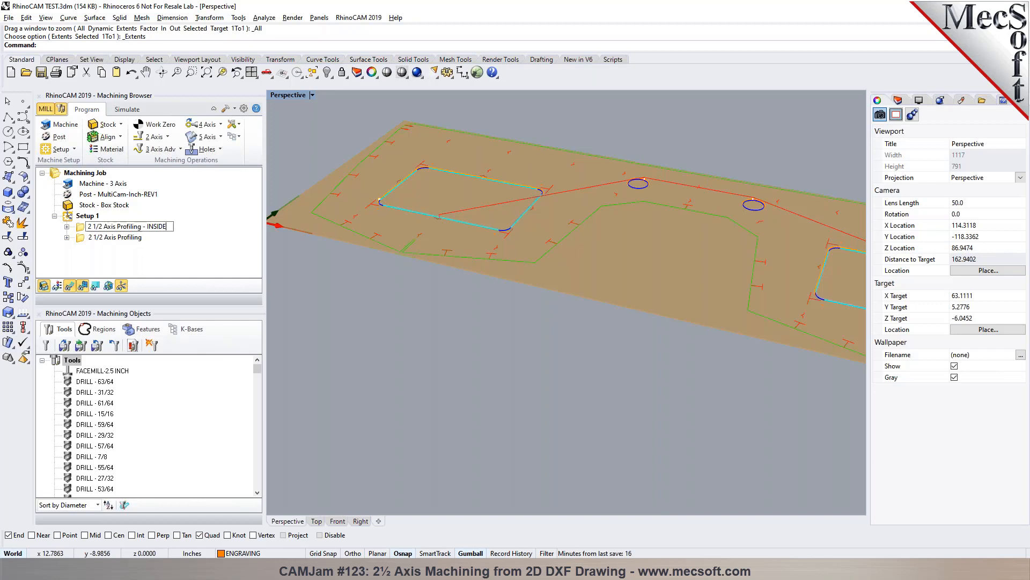
key("Return")
left_click(82, 237)
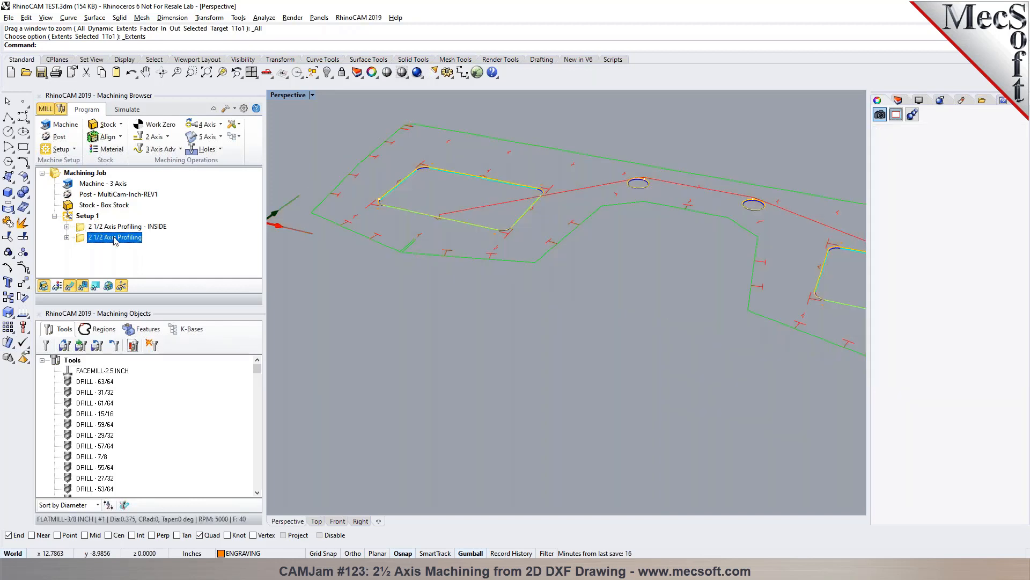
left_click(146, 238)
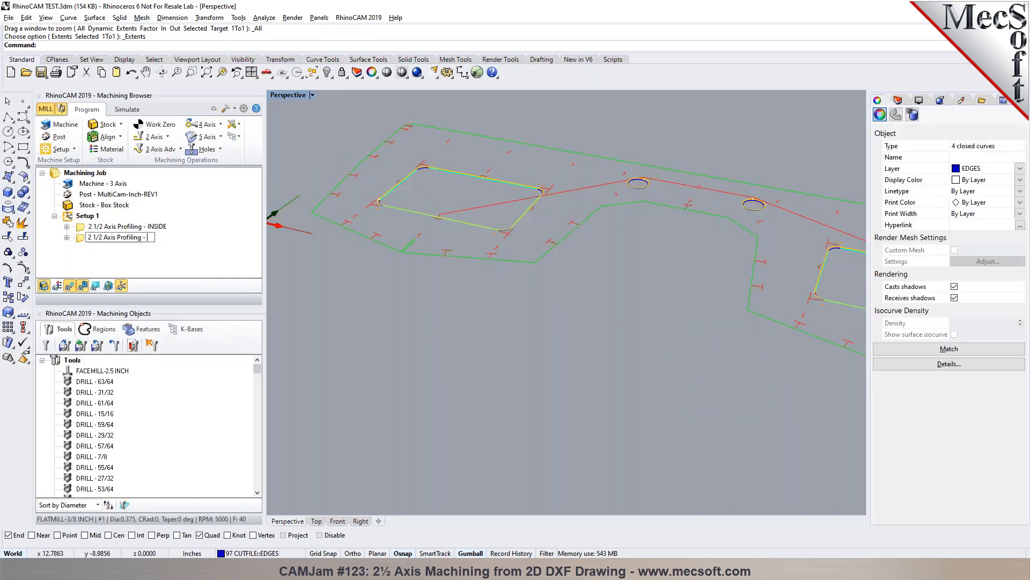
key("Return")
- Remove all machining regions from the OUTSIDE operation and select the part's green outer boundary curve as its region instead
double_click(77, 241)
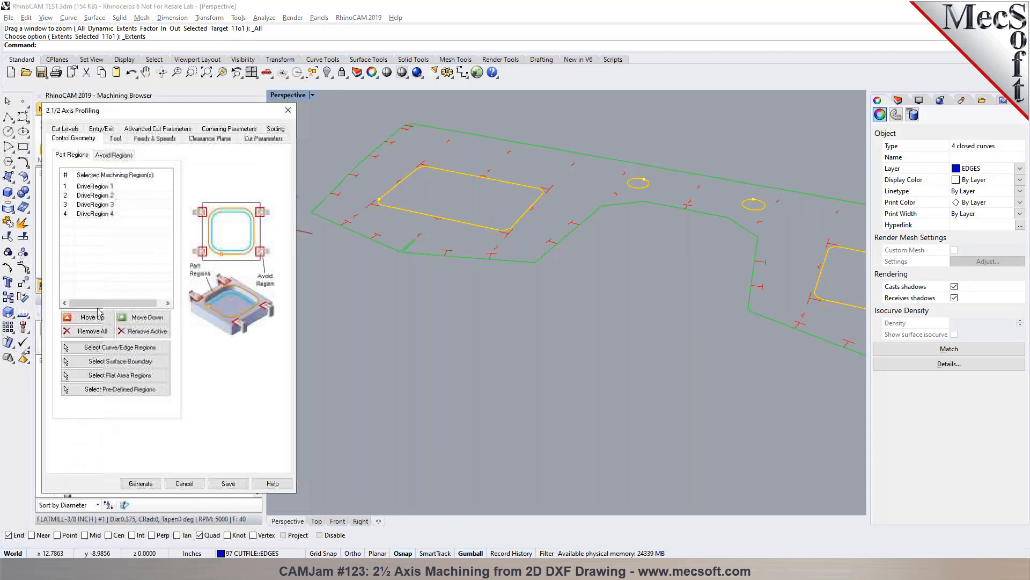
left_click(86, 331)
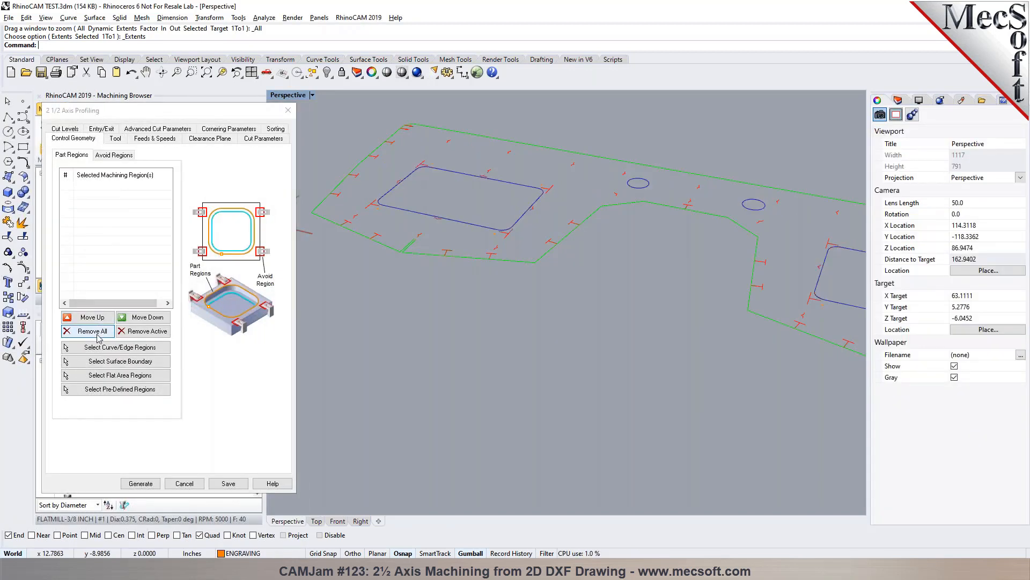
left_click(108, 348)
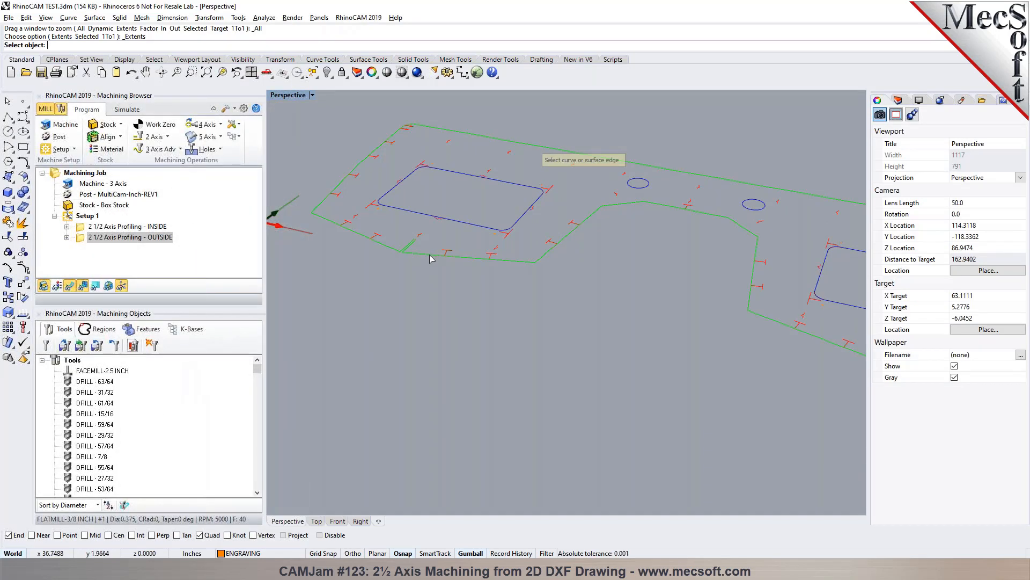
left_click(432, 258)
key("Return")
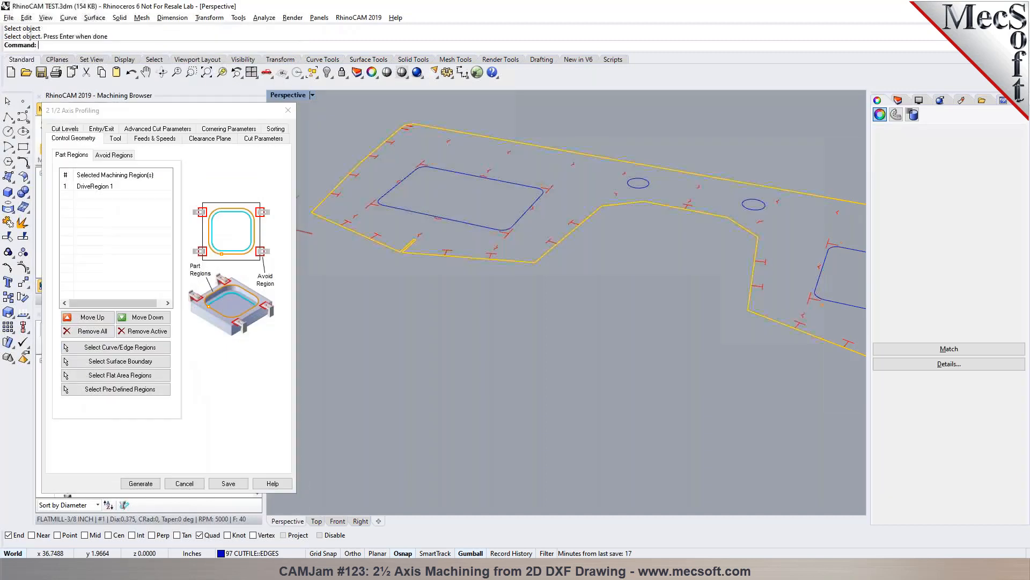
- Set the cut side for closed curves to Outside and generate the outside profiling toolpath
left_click(264, 138)
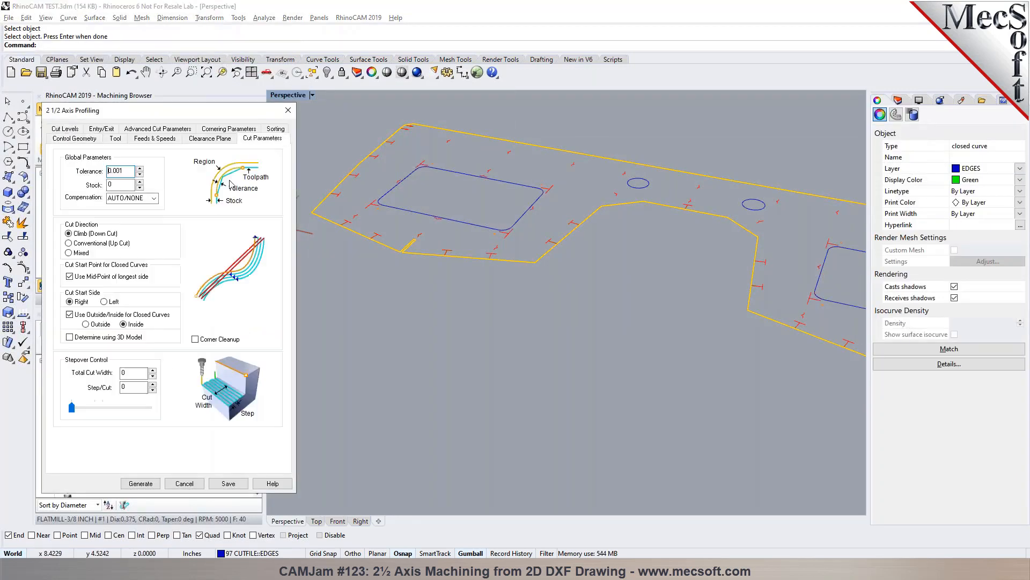
left_click(99, 324)
left_click(140, 483)
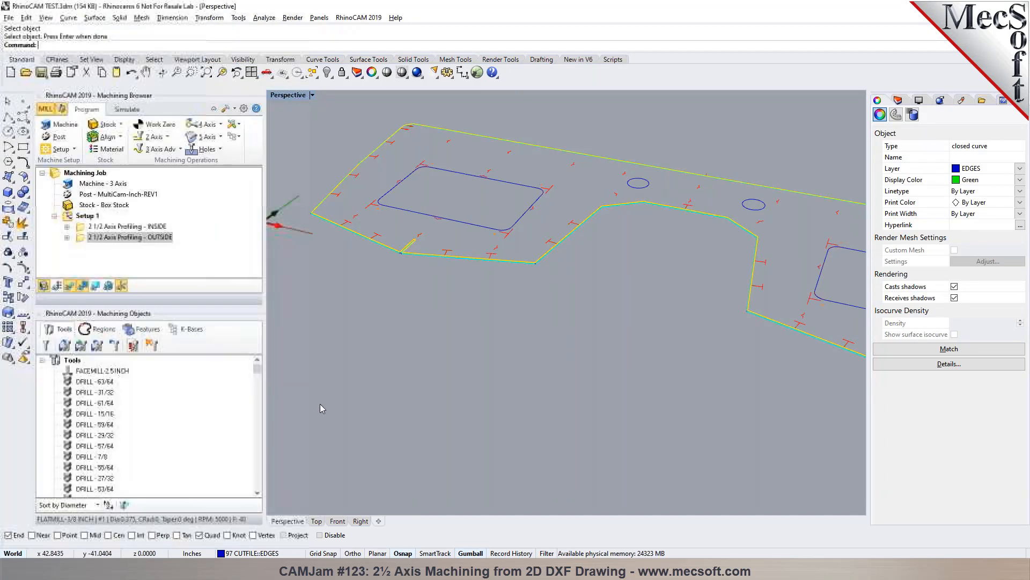
- Examine how the outside toolpath enters the narrow slot in the part's lower edge
scroll(401, 260, "up", 10)
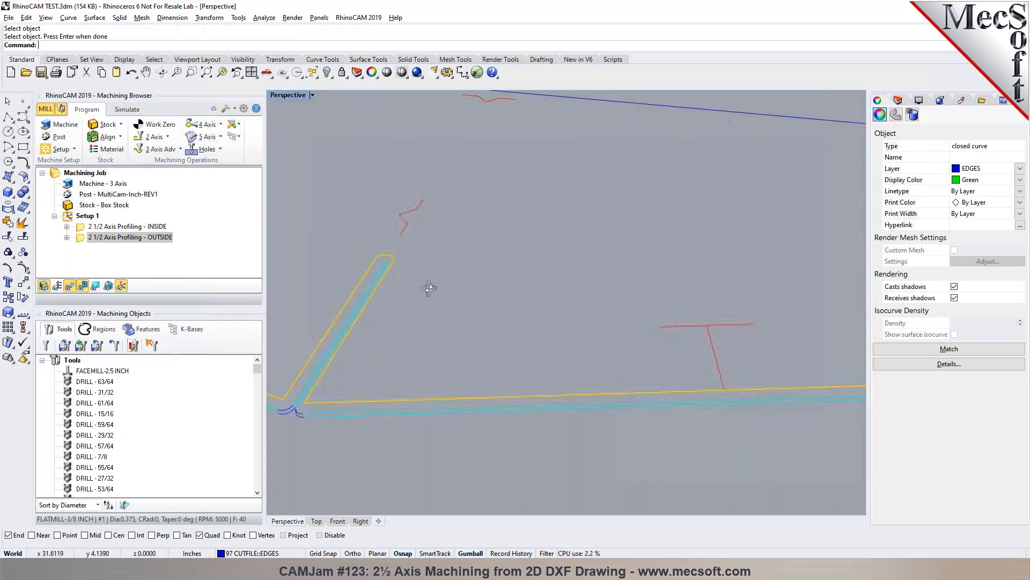
scroll(461, 274, "down", 5)
scroll(456, 279, "up", 8)
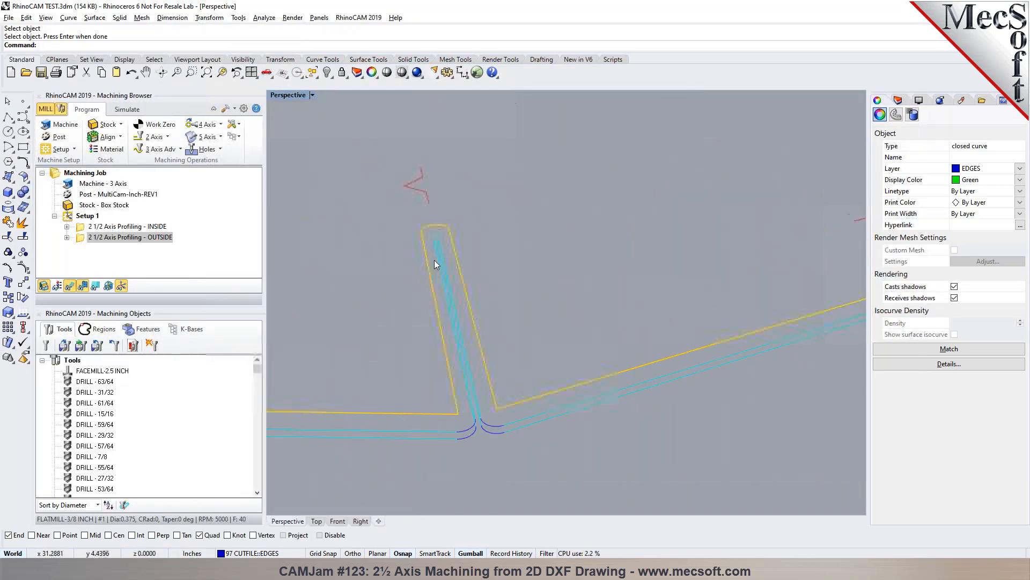
scroll(408, 278, "down", 6)
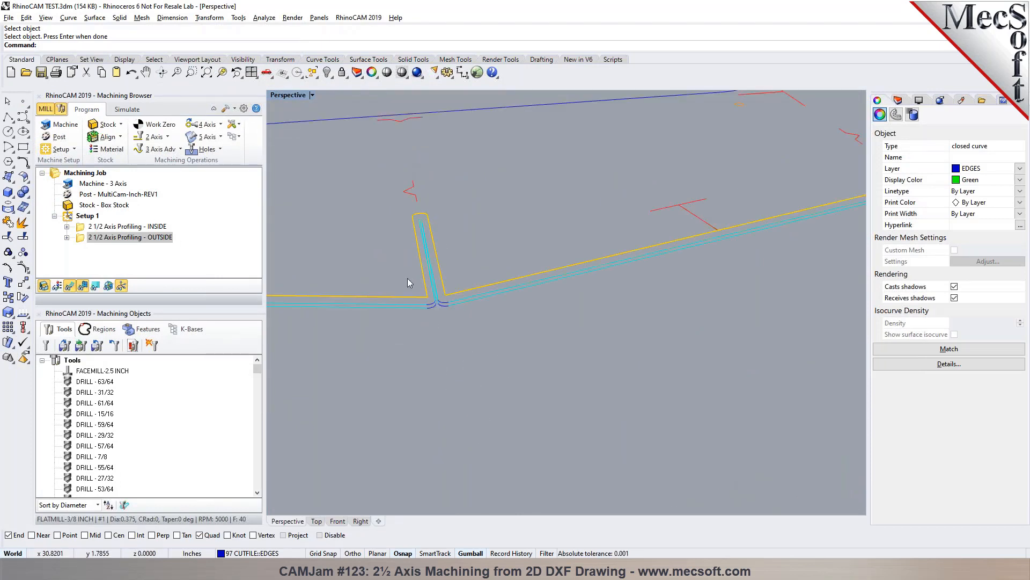
scroll(401, 287, "down", 5)
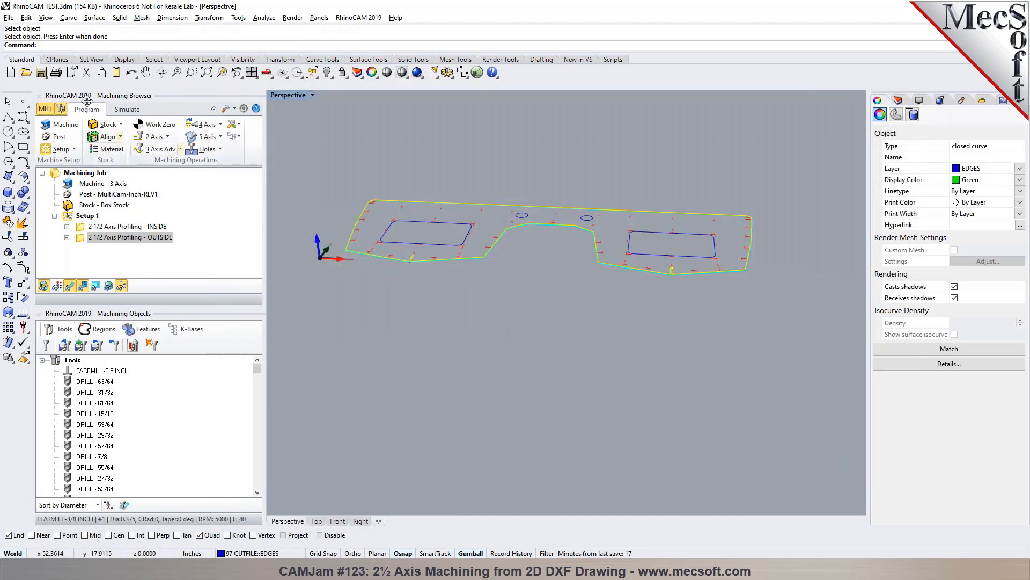
- Simulate the outside profiling operation and inspect the cut stock around the central notch
left_click(127, 109)
left_click(126, 137)
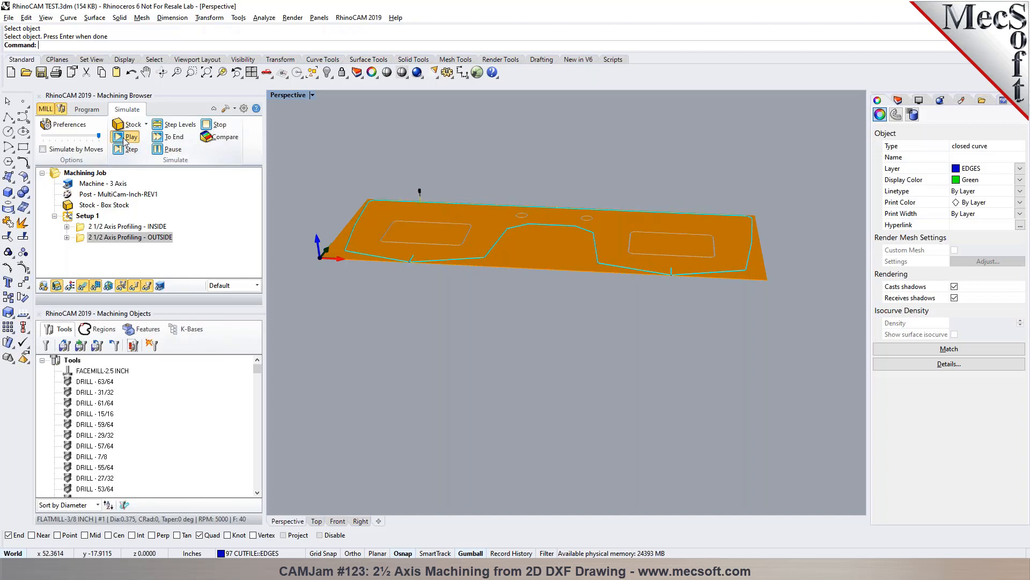
scroll(431, 235, "up", 6)
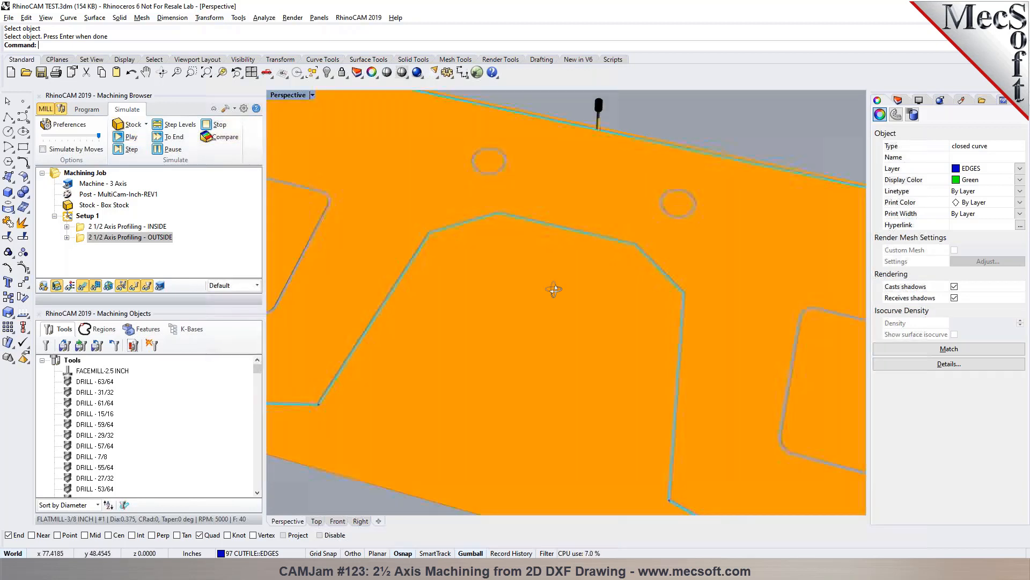
- Leave the simulation of the outside profiling, return to machining programming and display the drawing's layer list
right_click_drag(430, 234, 571, 260)
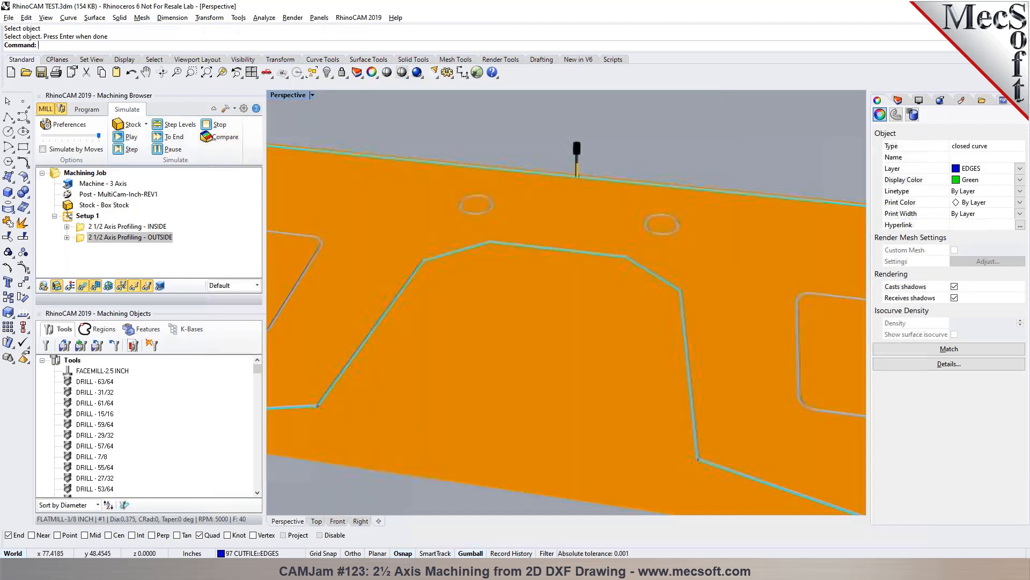
left_click(87, 109)
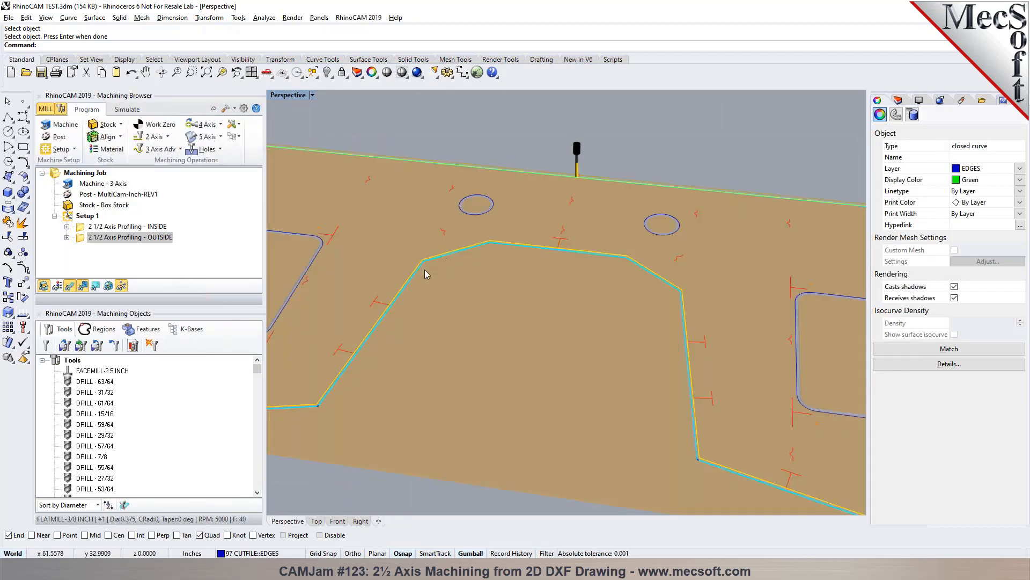
left_click(898, 100)
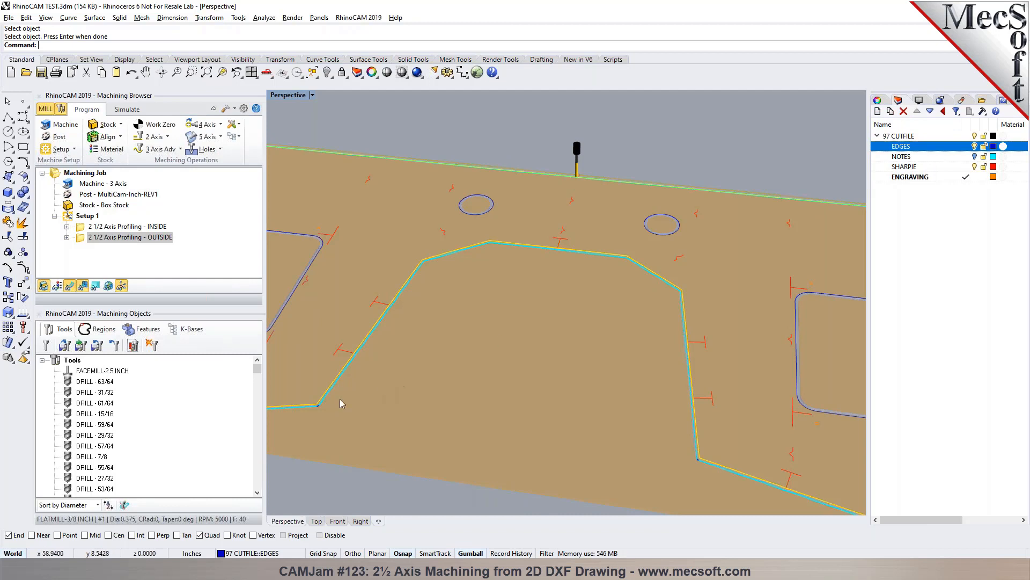
- Examine the red and orange layout marks along the part's upper-left corner and rectangular cutout in the Top view
left_click(317, 521)
scroll(375, 238, "up", 5)
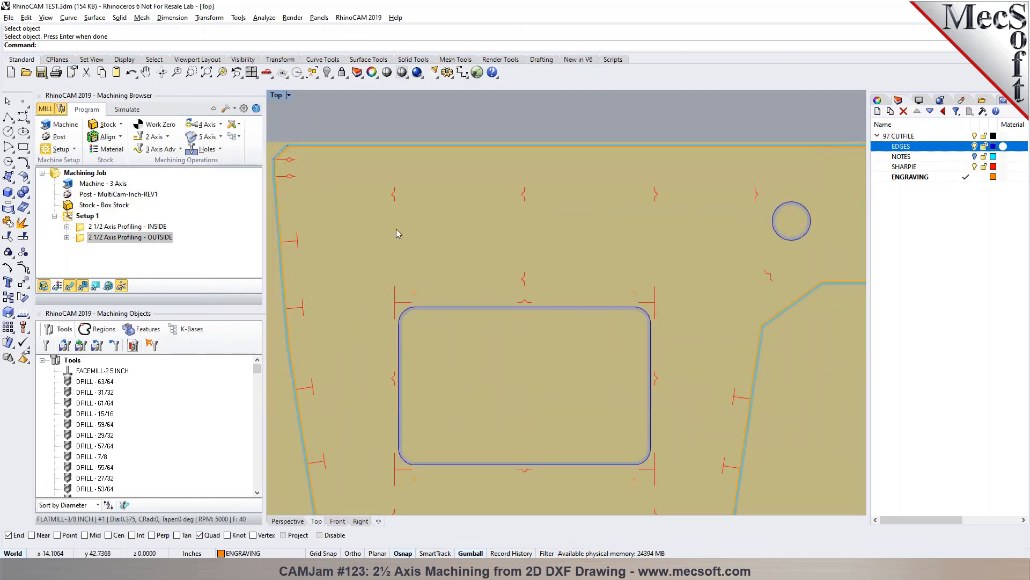
scroll(346, 211, "down", 3)
scroll(346, 211, "up", 3)
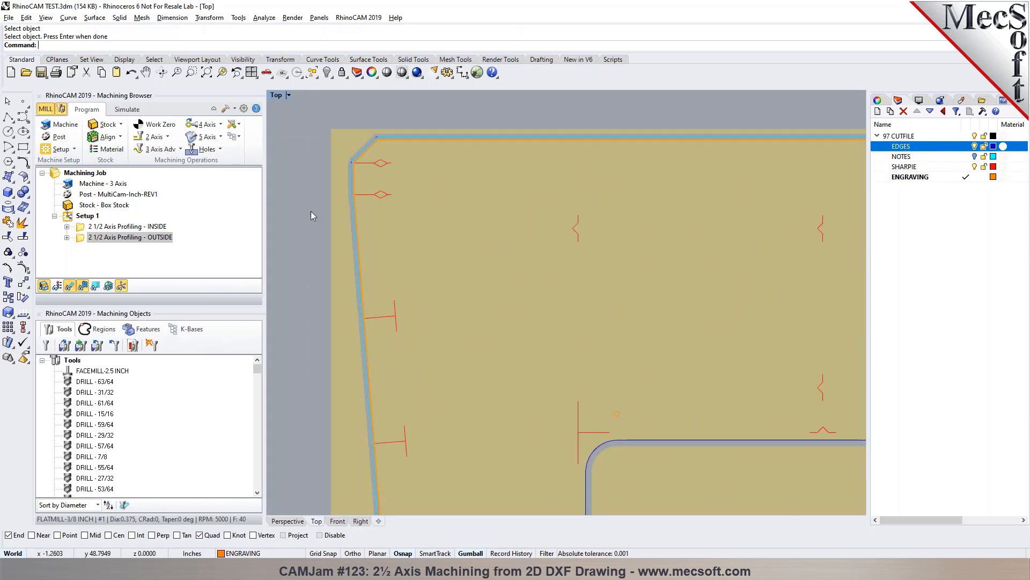
scroll(279, 198, "down", 3)
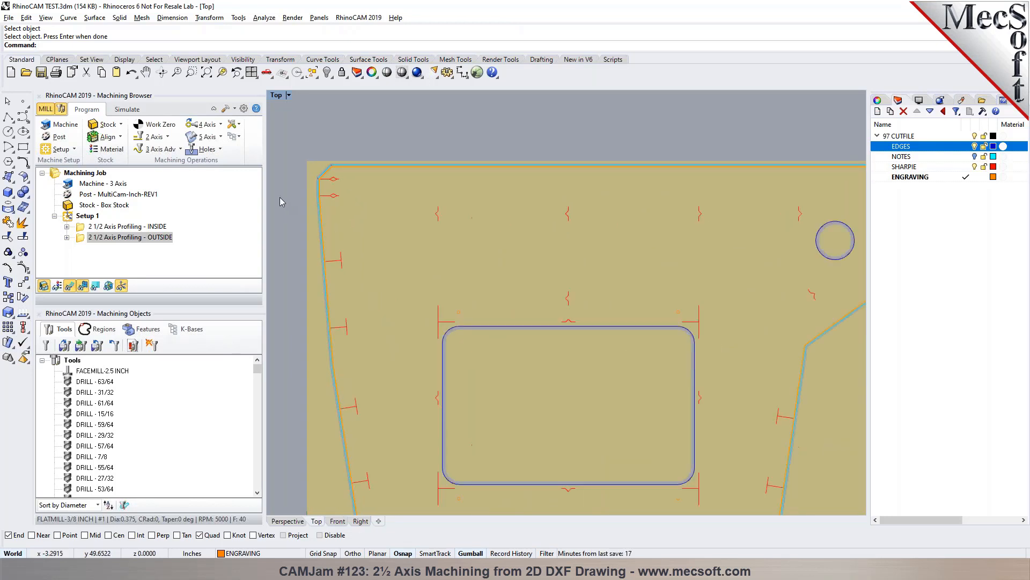
scroll(278, 197, "up", 1)
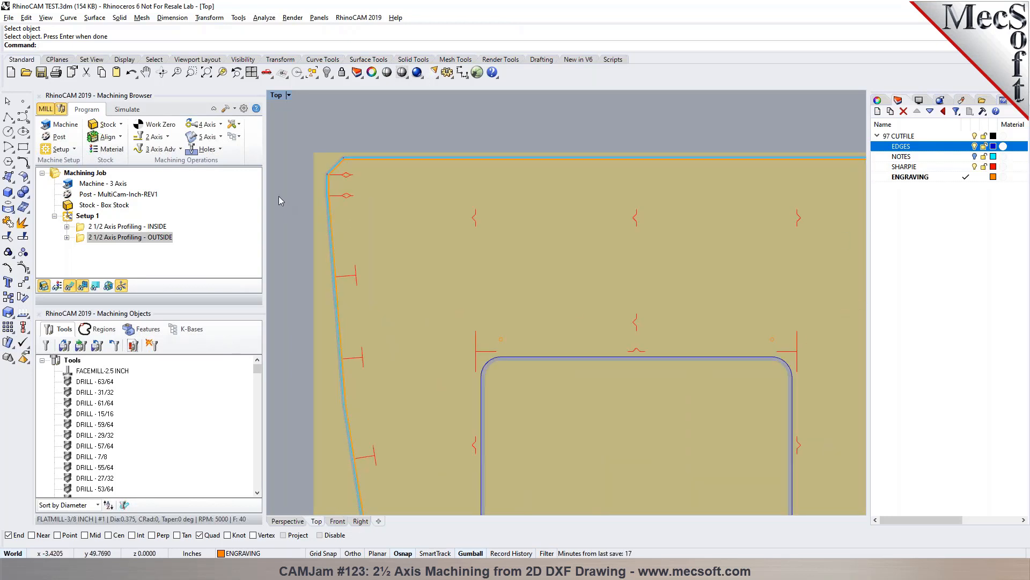
scroll(294, 195, "up", 2)
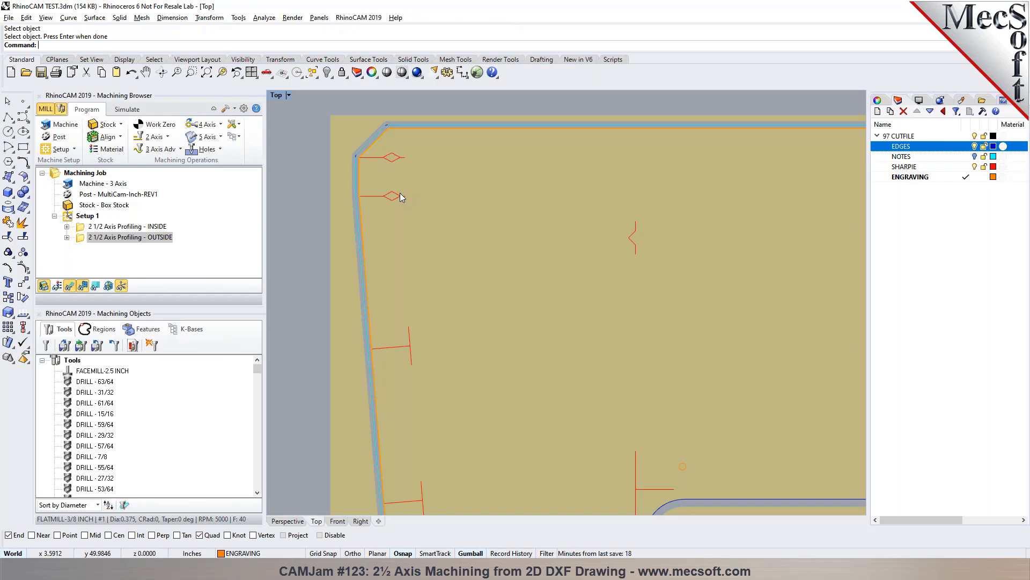
- Start a 2½ axis Engraving operation and select all curves on the SHARPIE layer as its machining regions
left_click(168, 138)
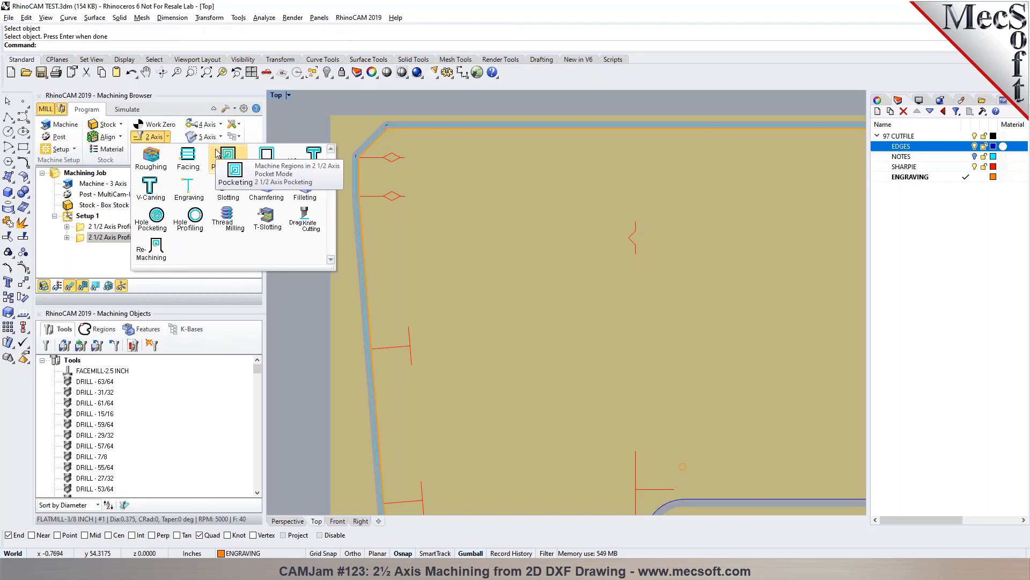
left_click(198, 196)
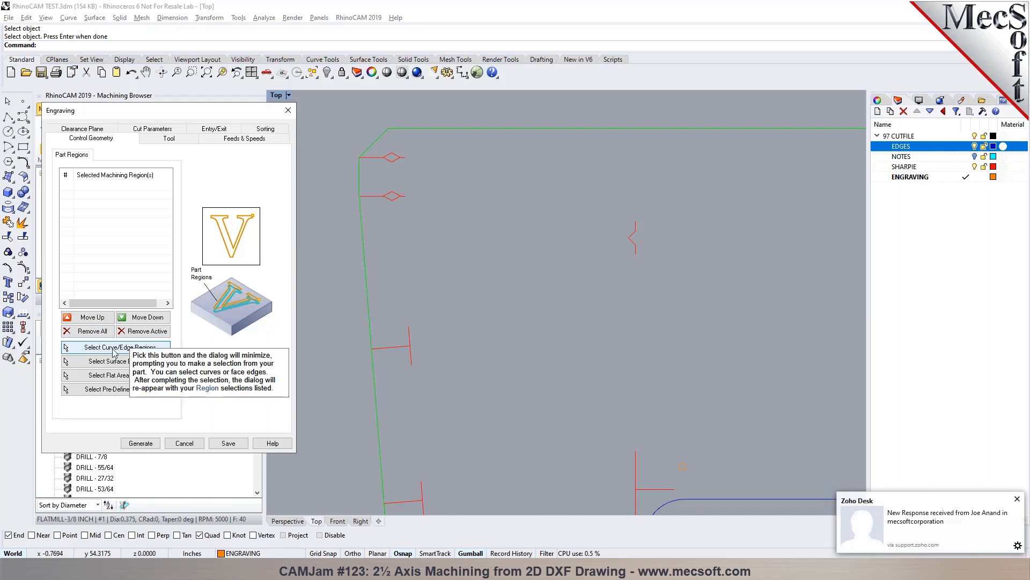
left_click(114, 348)
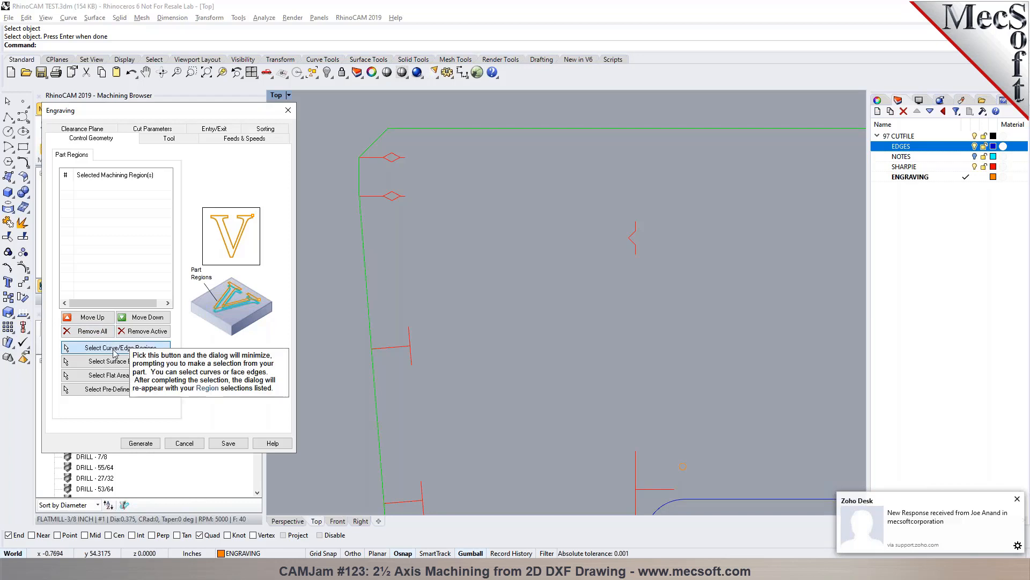
left_click(902, 168)
right_click(902, 171)
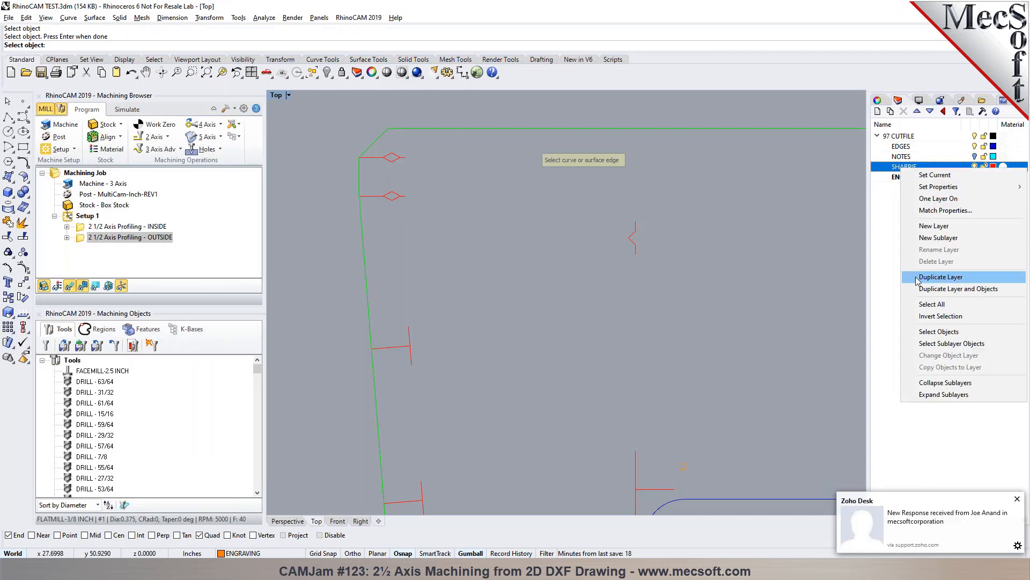
left_click(934, 334)
scroll(344, 202, "down", 5)
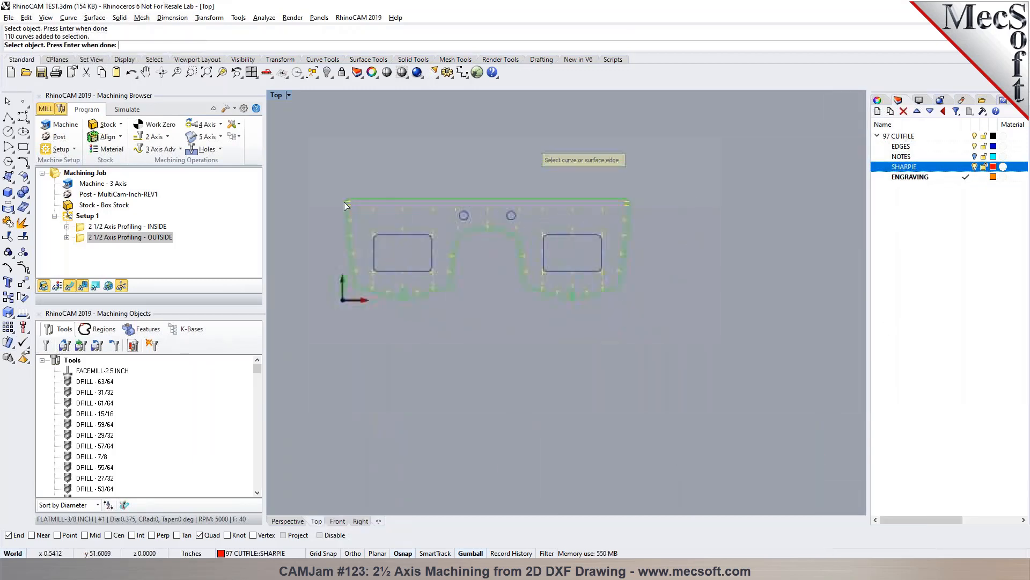
scroll(344, 202, "up", 1)
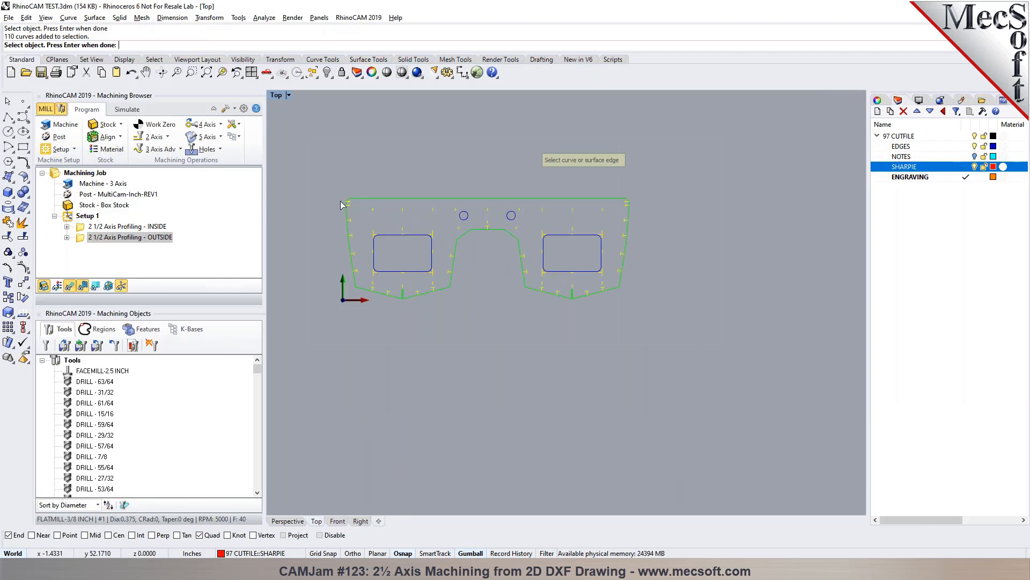
scroll(344, 204, "up", 2)
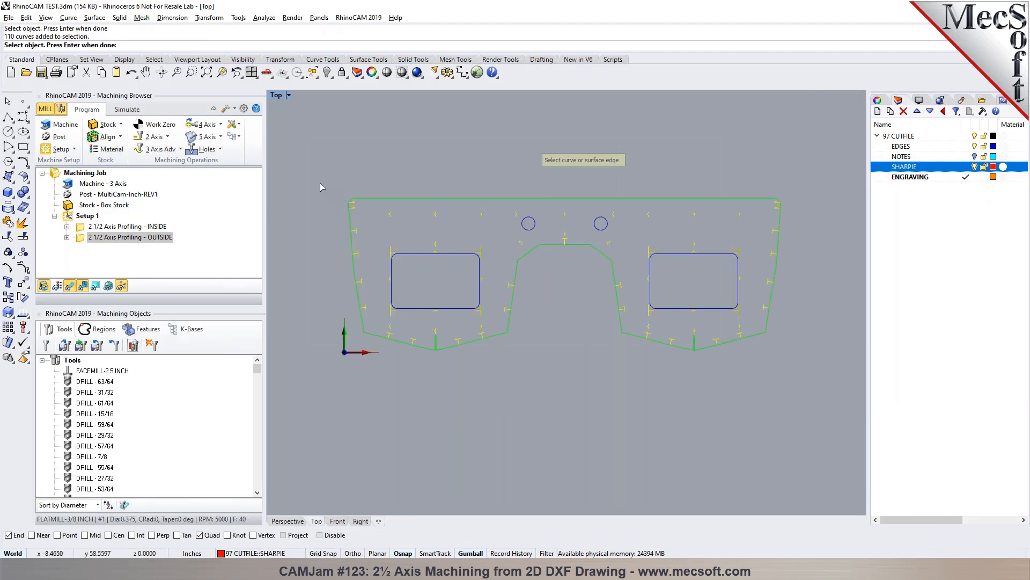
scroll(376, 245, "up", 2)
scroll(316, 214, "down", 1)
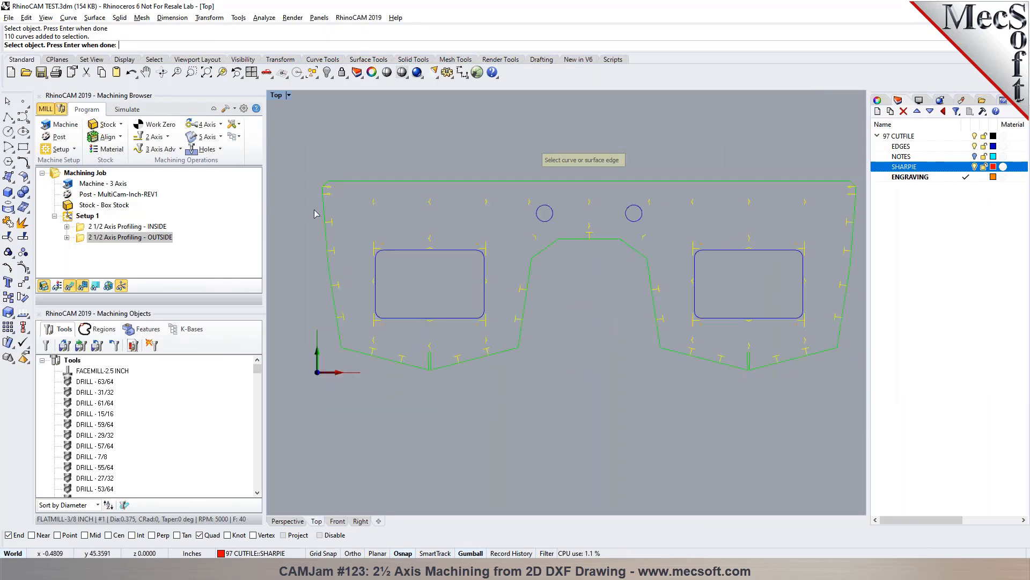
key("Return")
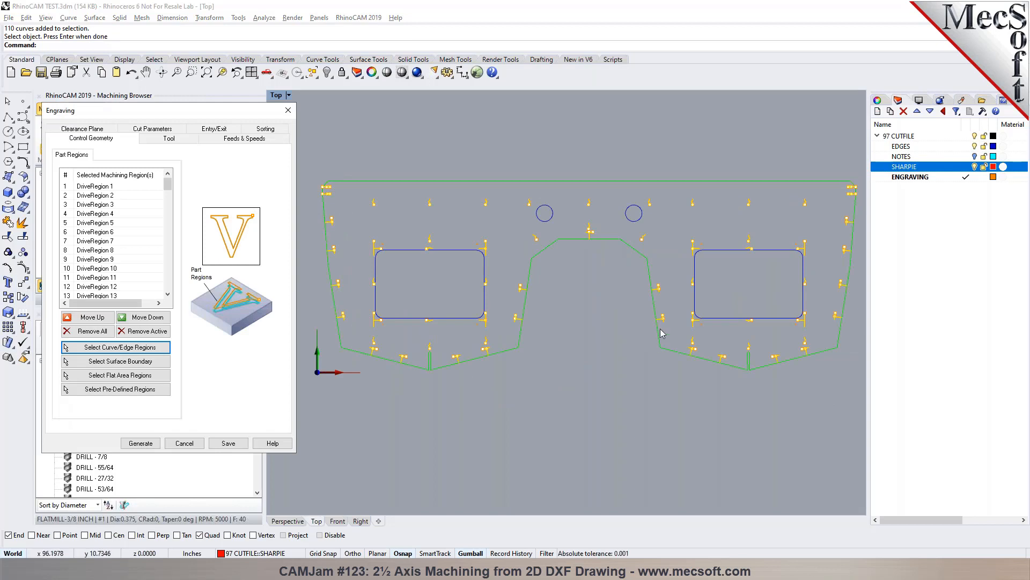
- Base a new engraving tool on the VEE-30 DEG vee mill and set its taper angle to 5
left_click(162, 139)
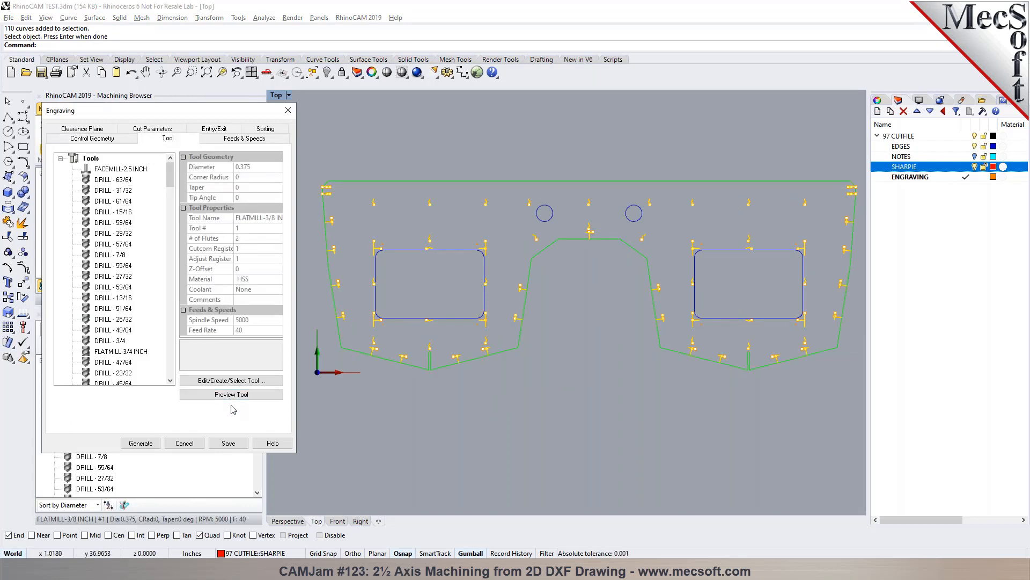
left_click(222, 378)
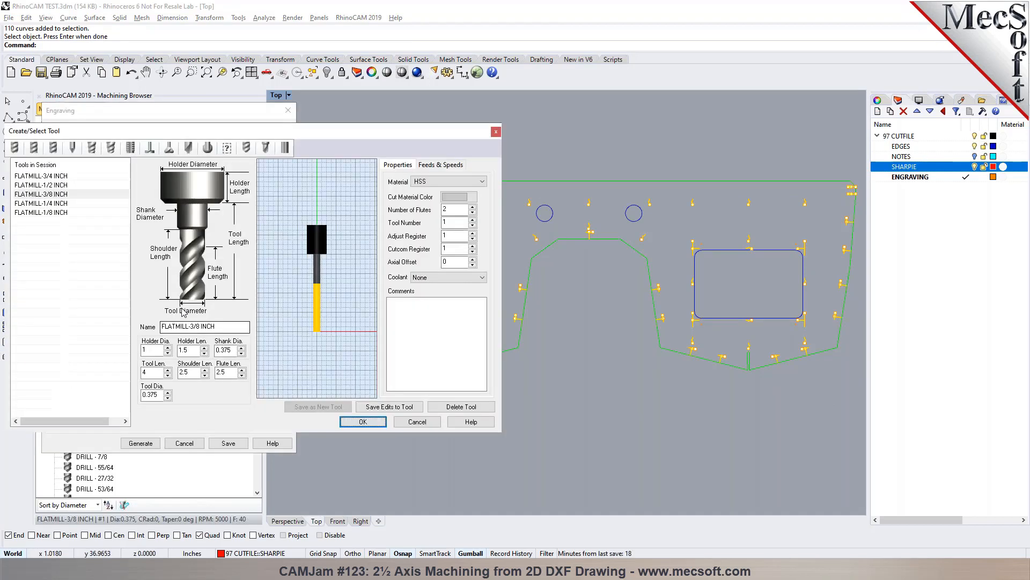
left_click(72, 149)
left_click(38, 185)
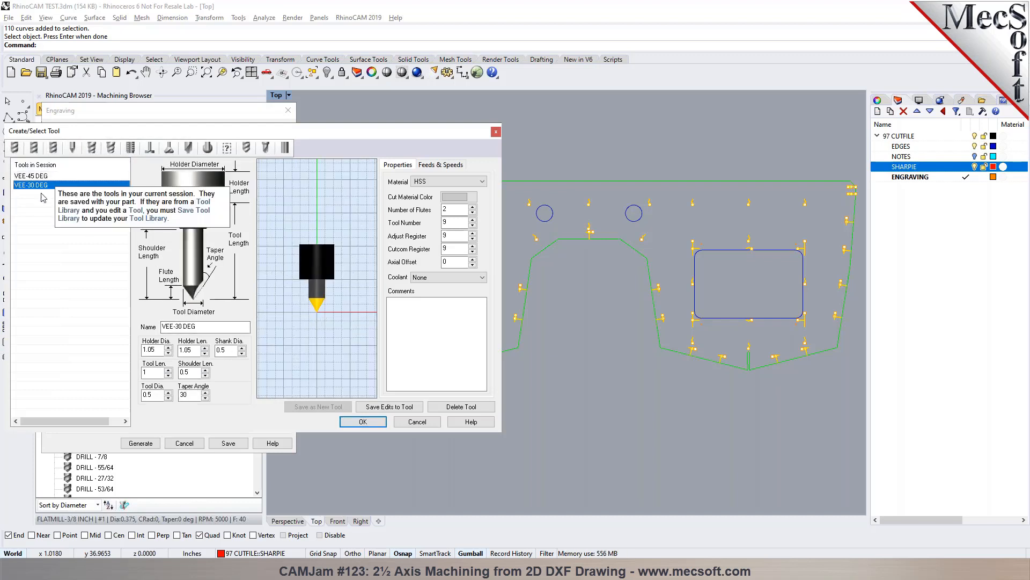
double_click(189, 395)
type("5")
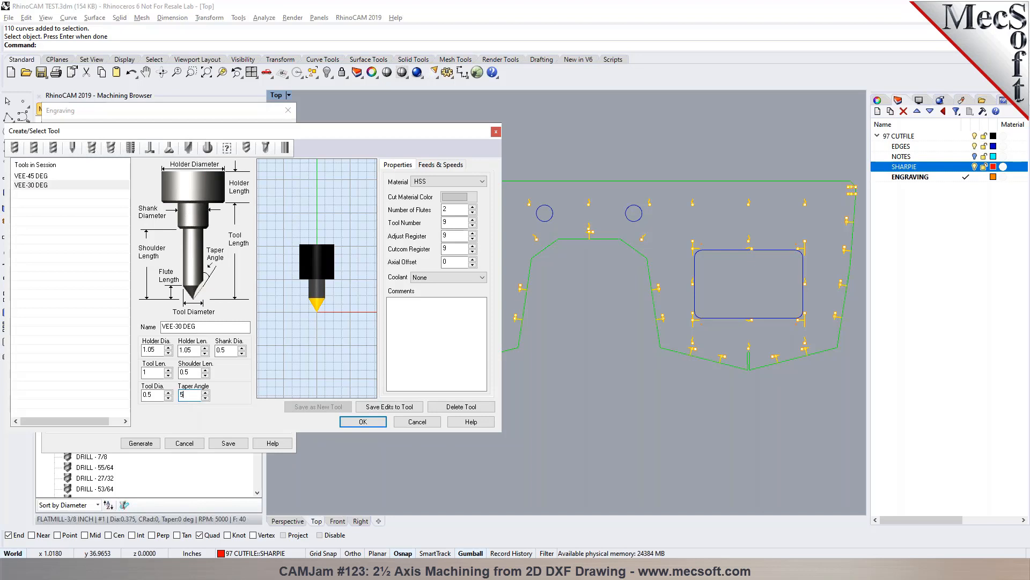
- Set the vee mill's tool length to 2 and its shoulder length to 1
key("shift+Tab")
key("shift+Tab")
double_click(147, 395)
left_click(193, 350)
double_click(152, 372)
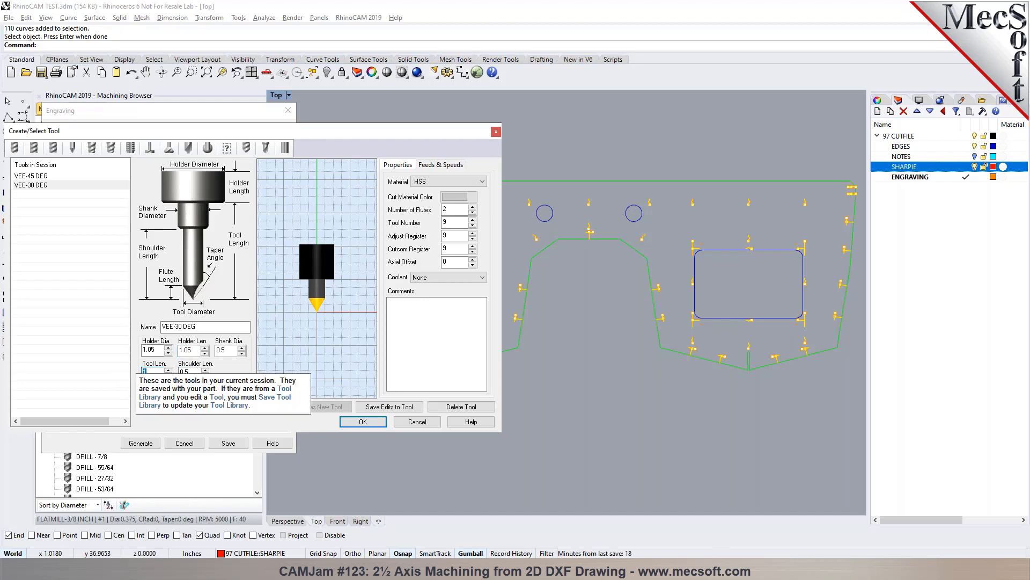
type("1")
key("Tab")
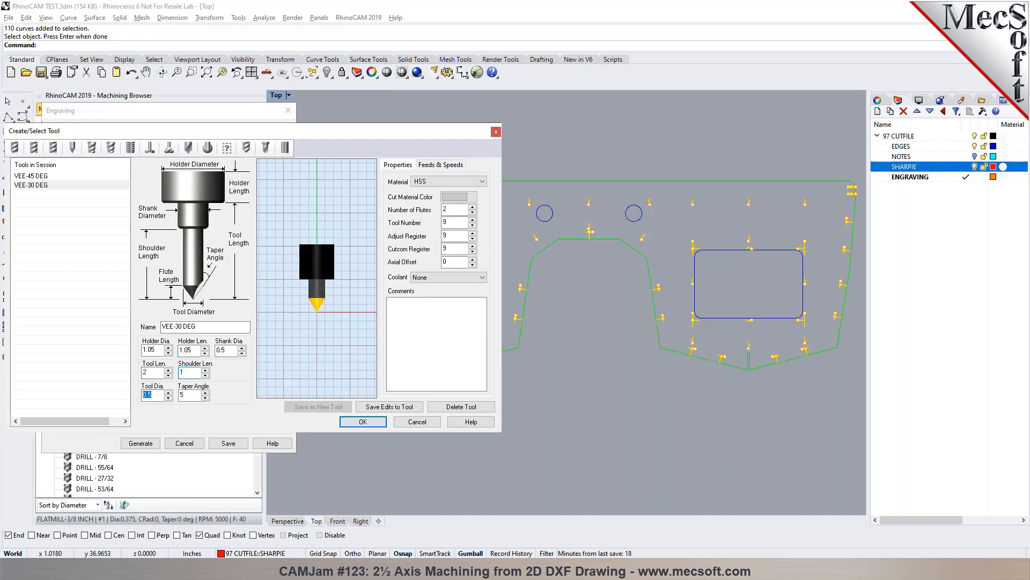
- Rename the vee mill as VEE-5 DEG
left_click(181, 326)
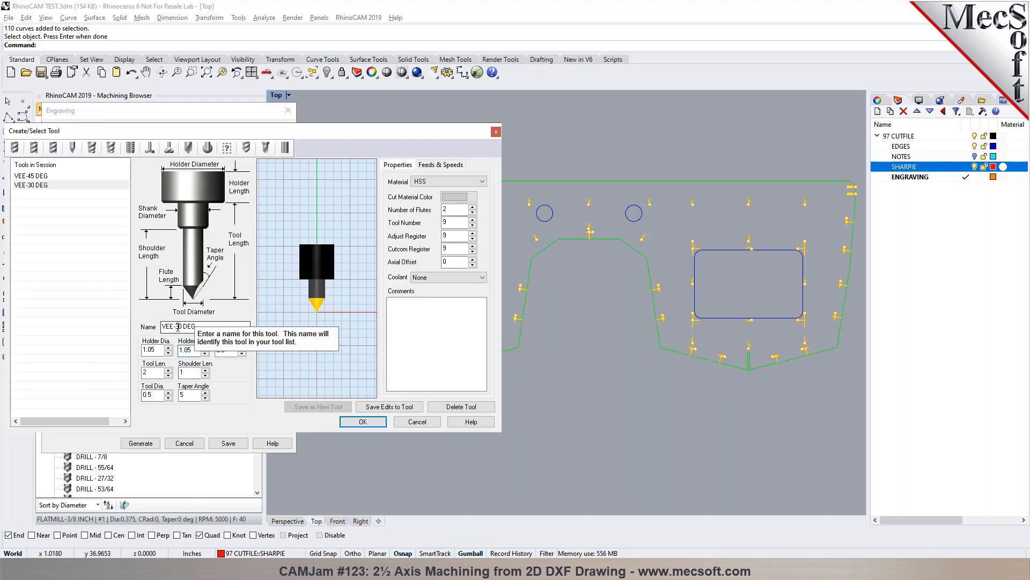
key("BackSpace")
key("Delete")
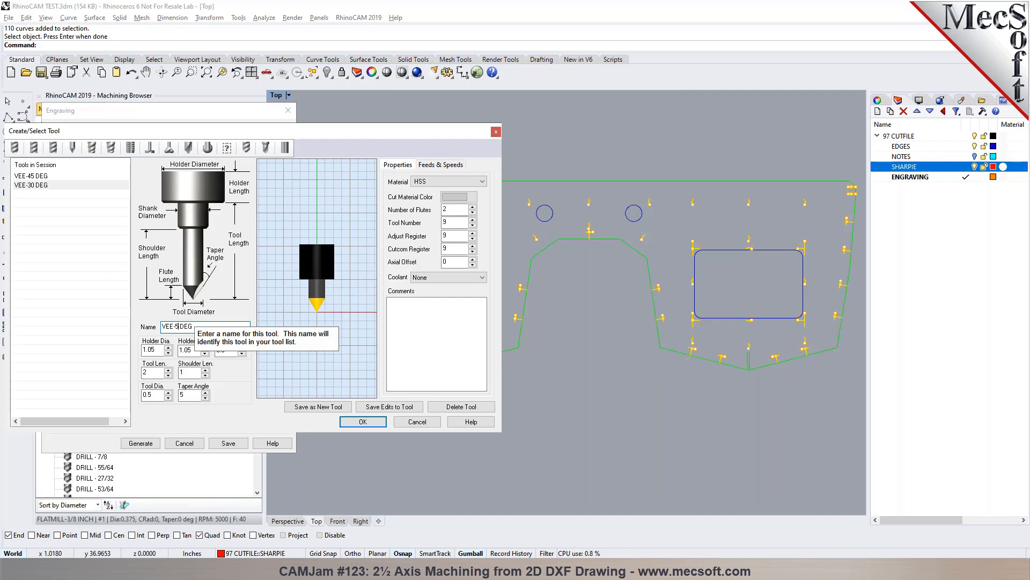
- Try to save the vee mill as a new tool with a shoulder length of 2
left_click(220, 350)
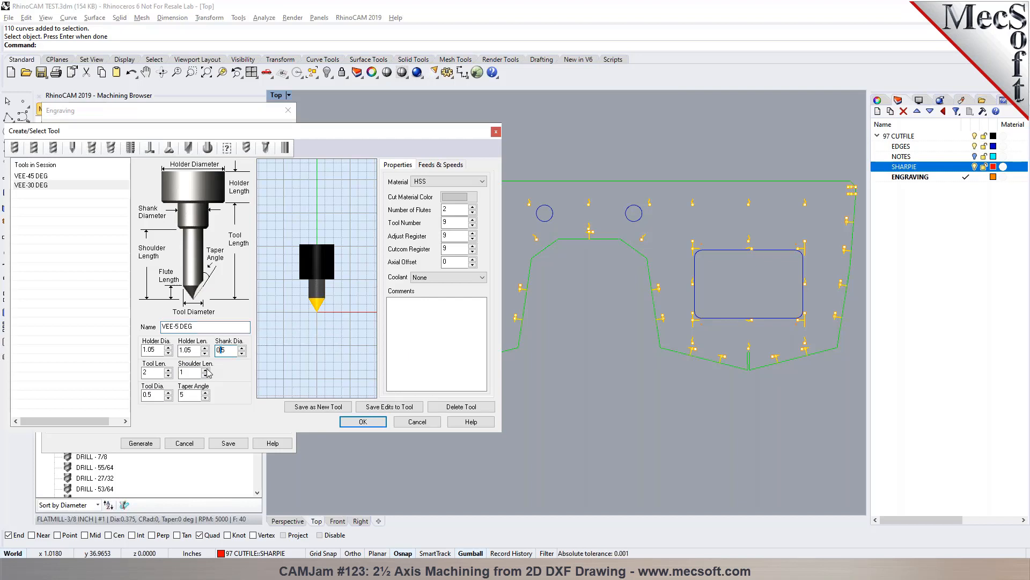
left_click(204, 396)
left_click(159, 395)
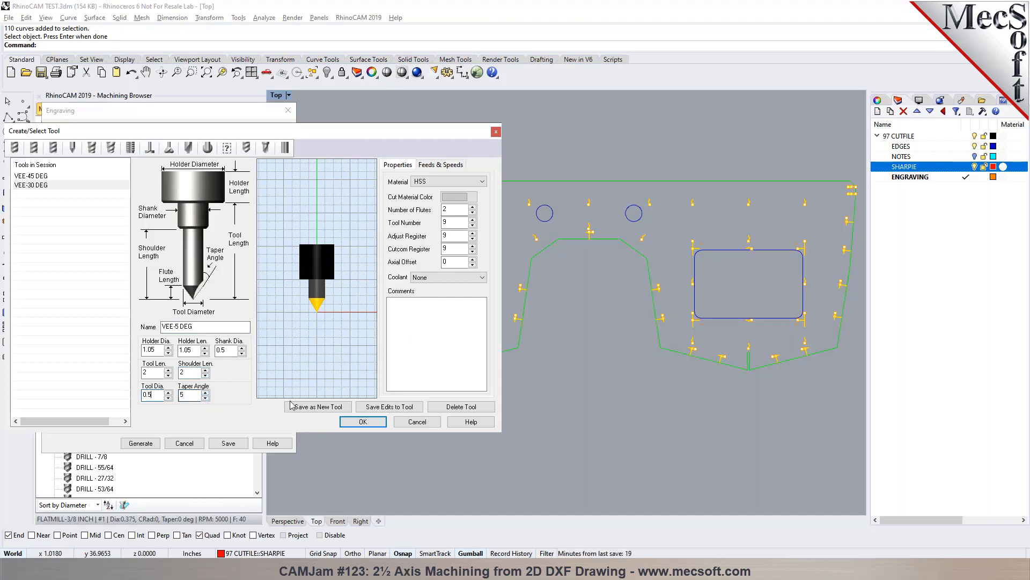
left_click(306, 407)
left_click(542, 322)
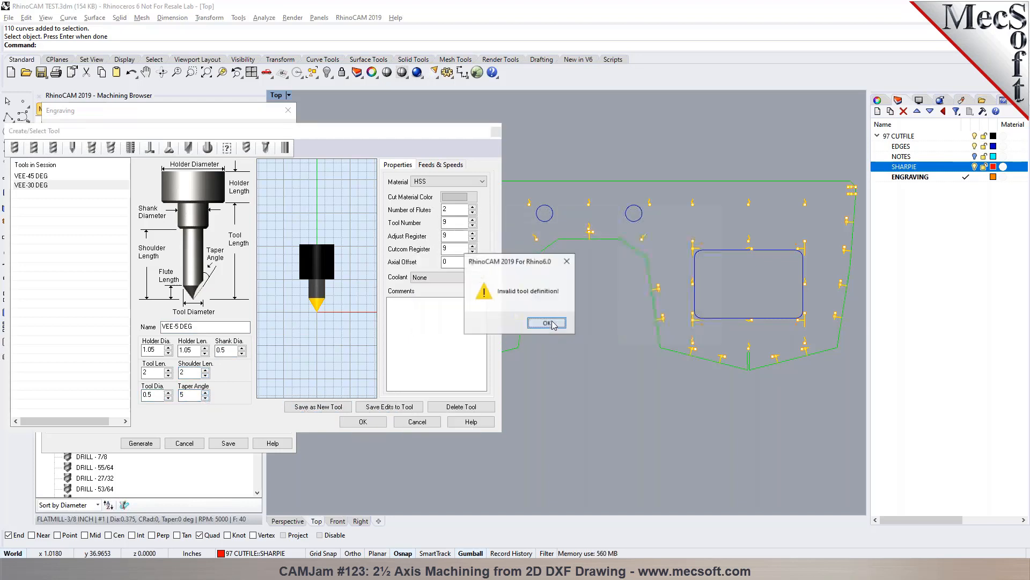
left_click(542, 325)
- Set the vee mill's tool diameter and shank diameter to 0.125
double_click(152, 395)
type("1")
key("Tab")
left_click_drag(151, 395, 143, 395)
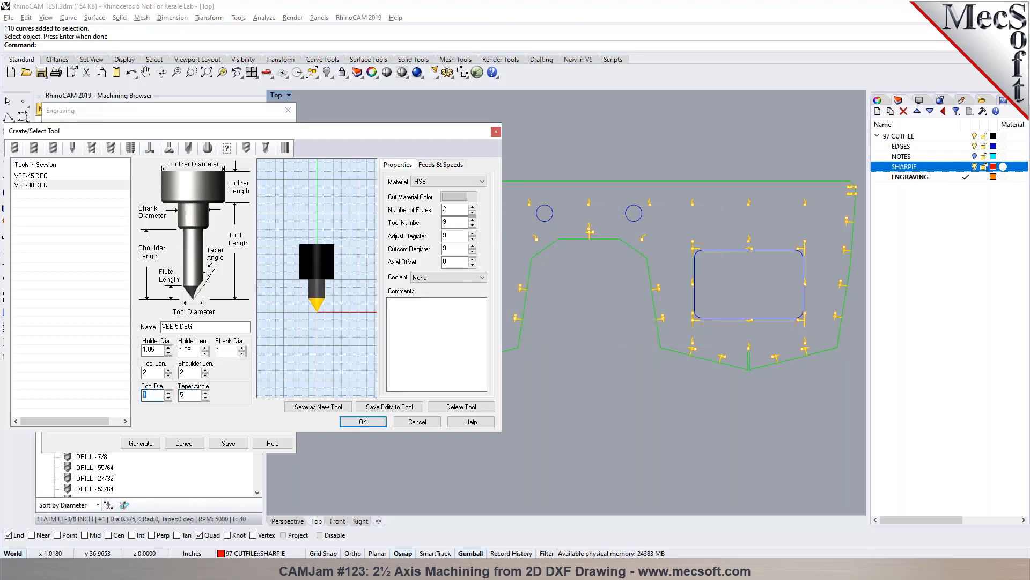
type("0.125")
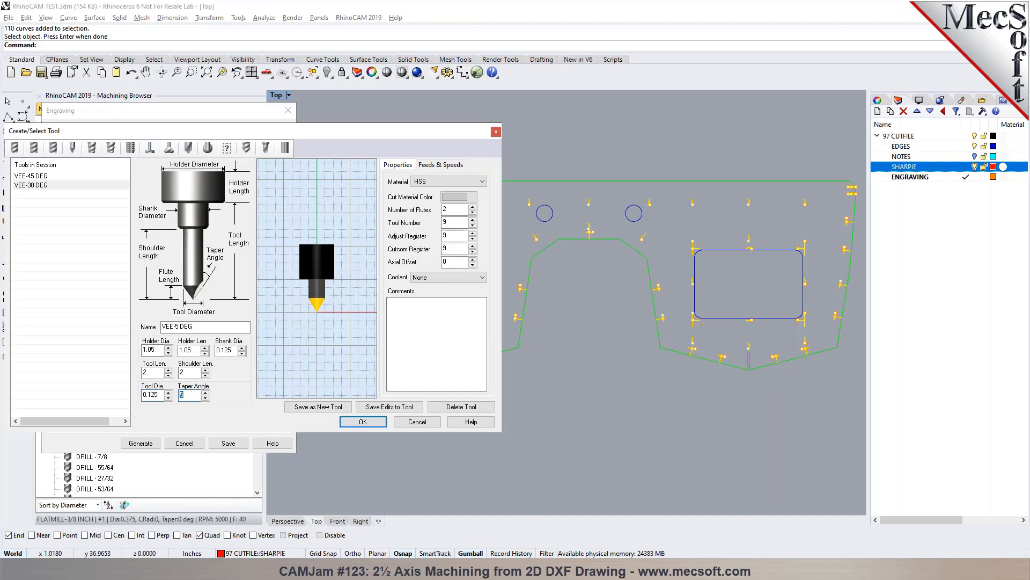
- Set the vee mill's tool length to 3
left_click(189, 372)
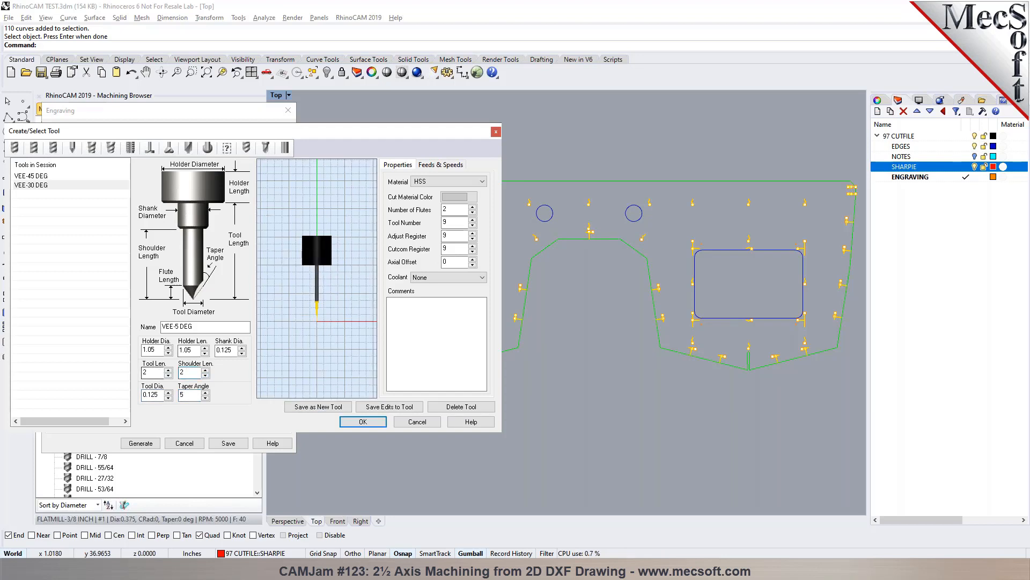
left_click_drag(152, 373, 134, 377)
type("3")
key("Tab")
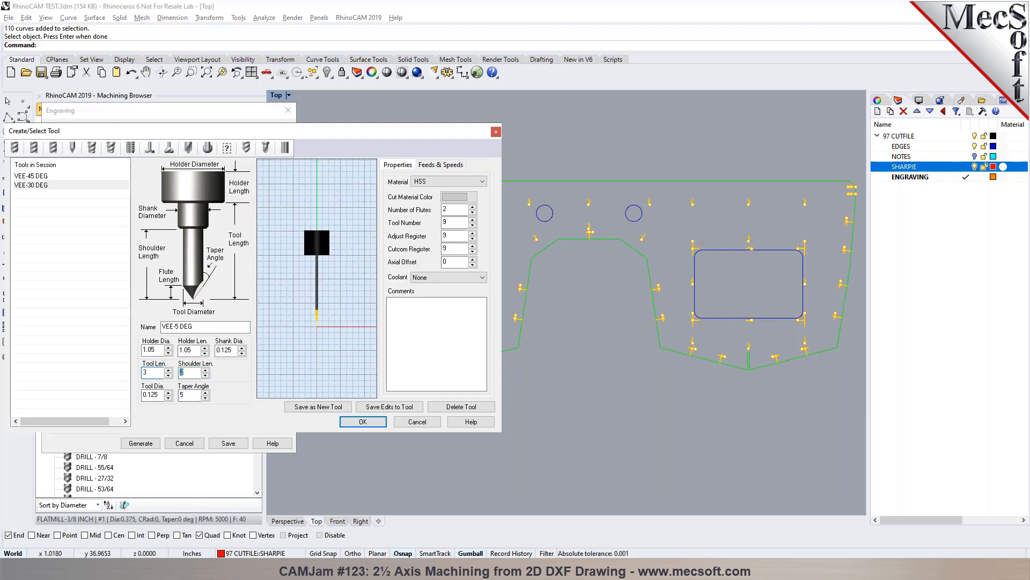
- Set the vee mill's shoulder length to 0.25 and its tool length to 1
left_click(183, 372)
type("0.15")
key("BackSpace")
key("BackSpace")
type("25")
key("Tab")
double_click(152, 372)
type("1")
key("Tab")
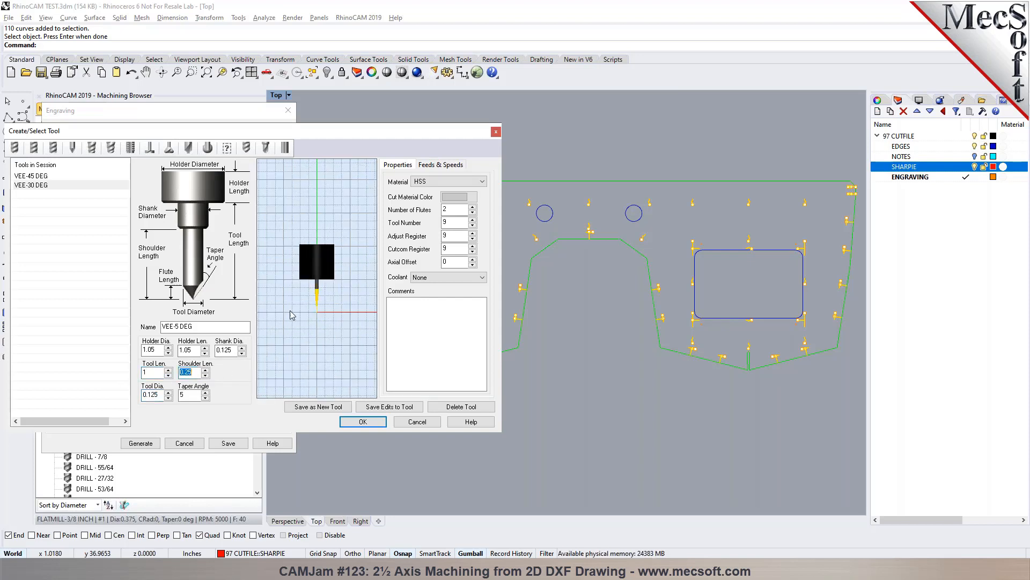
- Save VEE-5 DEG as a new tool with a non-repeated tool number and use it for the engraving
left_click(186, 394)
left_click(305, 406)
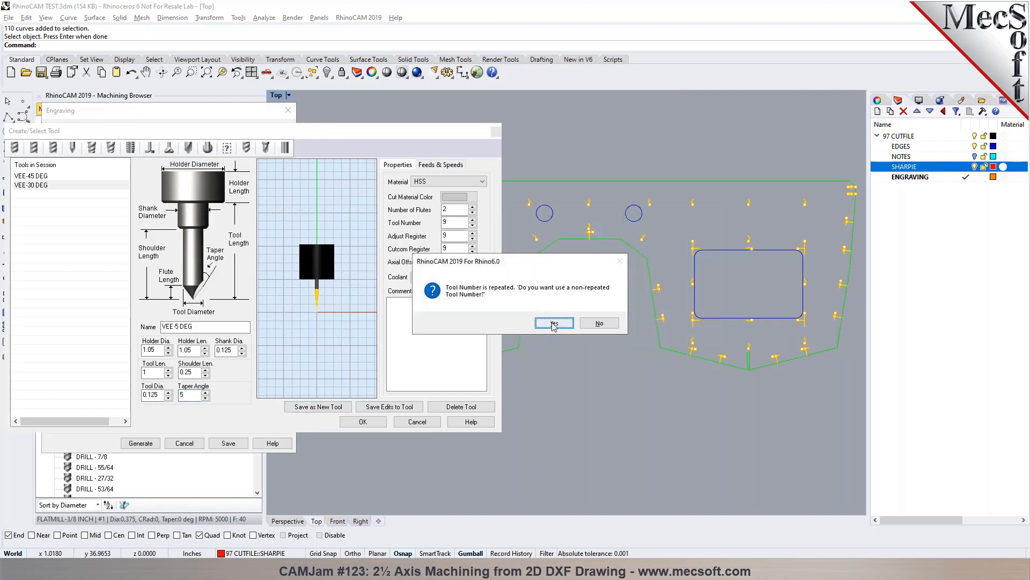
left_click(554, 322)
left_click(363, 421)
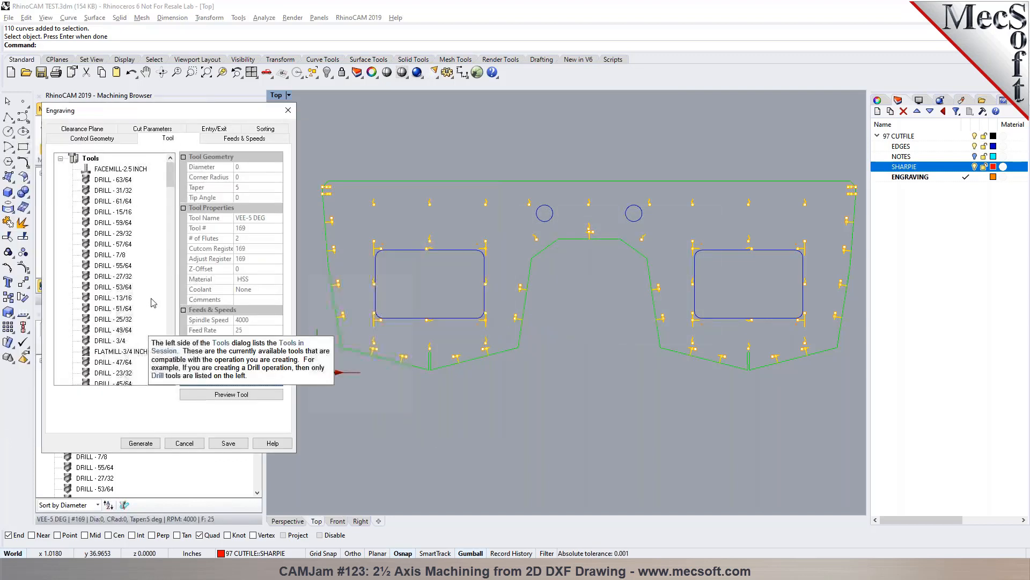
- Set the engraving's total cut depth, rough depth and rough depth per cut to 0.015
left_click(228, 140)
left_click(159, 130)
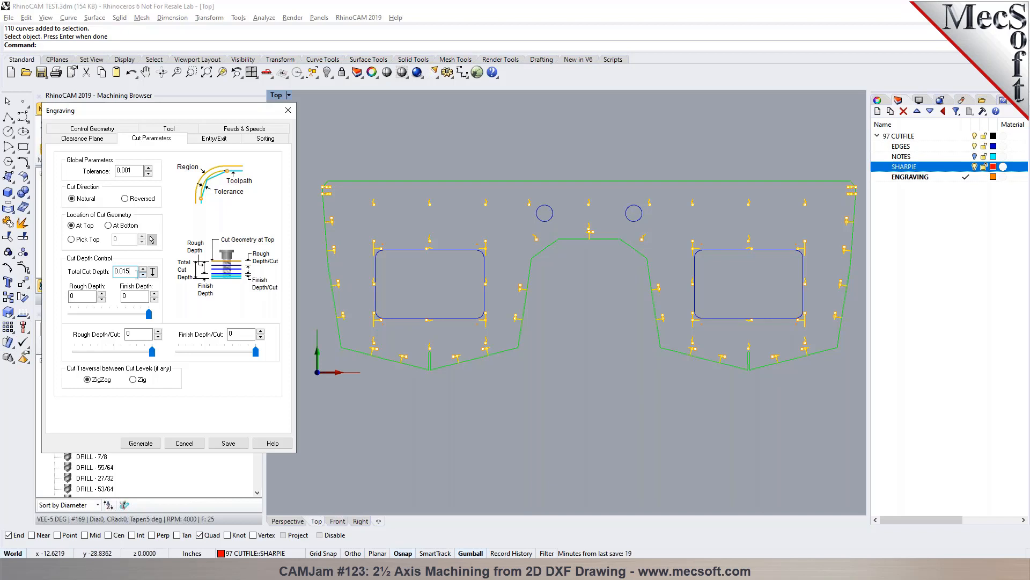
left_click(138, 295)
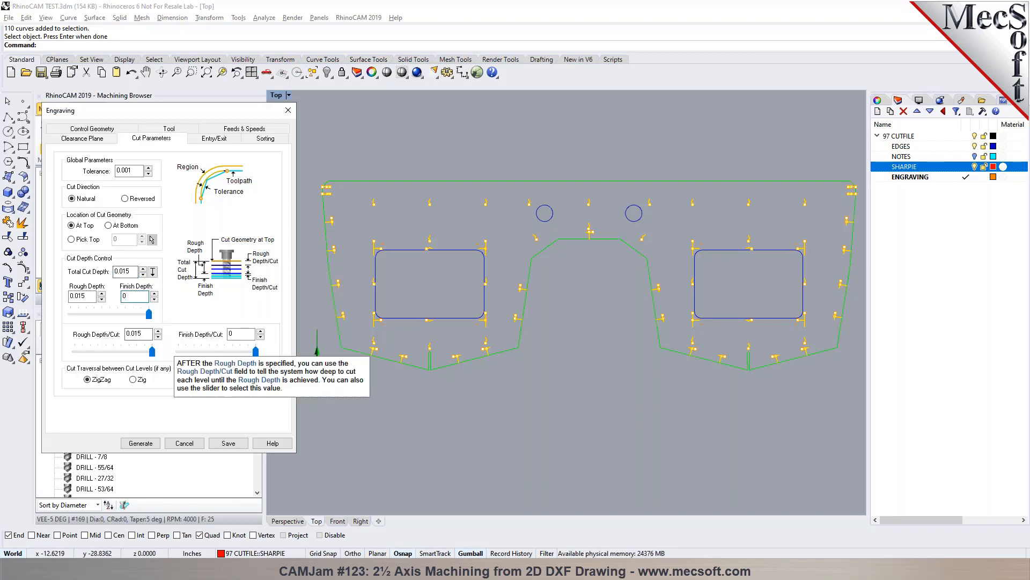
- Order the engraving cuts by minimum distance sort starting at the upper left and generate the toolpath
left_click(214, 138)
left_click(265, 138)
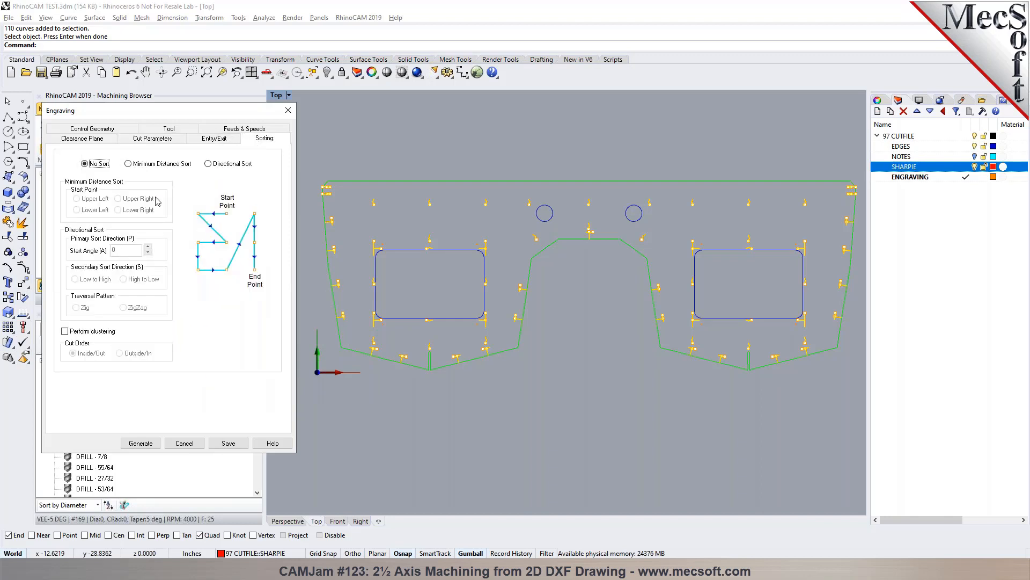
left_click(155, 164)
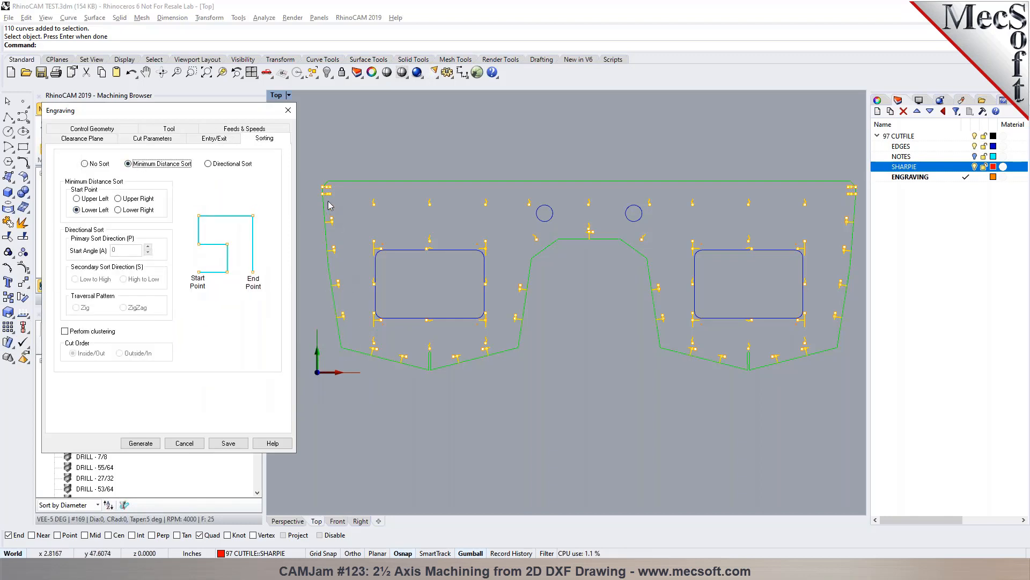
left_click(89, 196)
left_click(141, 443)
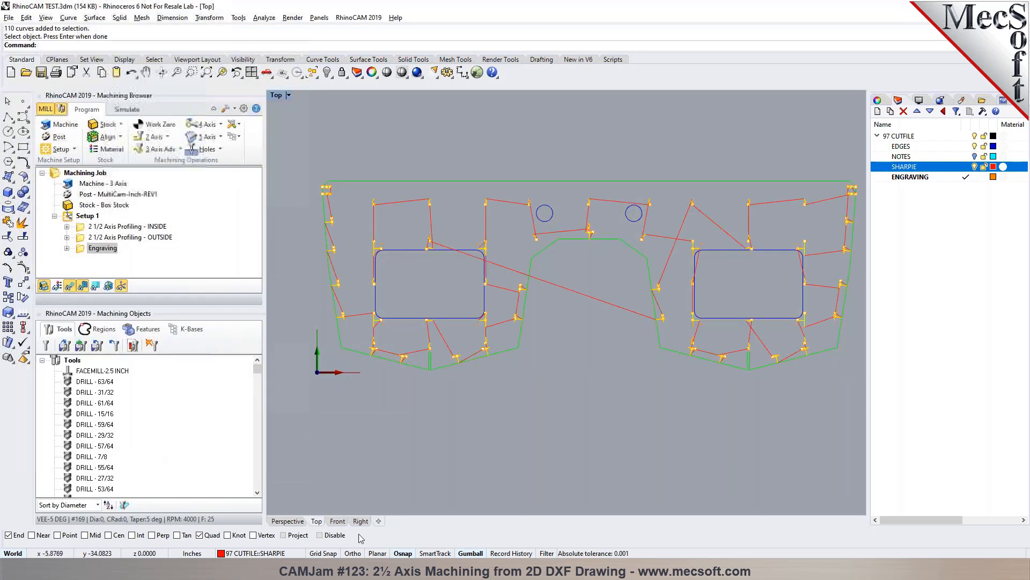
- Move the Engraving operation to the start of Setup 1, ahead of the inside and outside profiling operations
left_click(290, 521)
right_click_drag(507, 405, 556, 303)
scroll(557, 306, "down", 5)
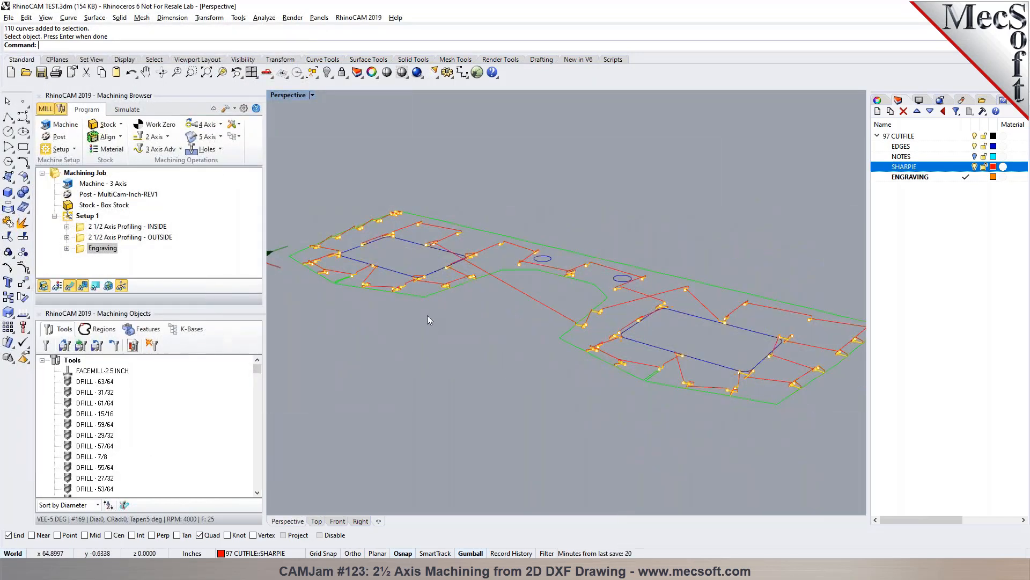
left_click(127, 109)
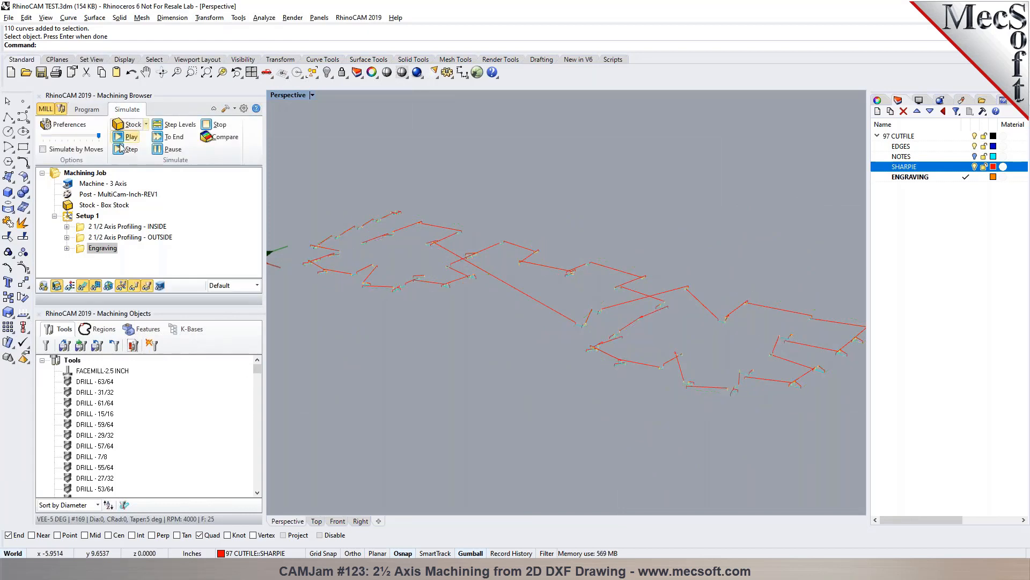
left_click_drag(83, 253, 85, 228)
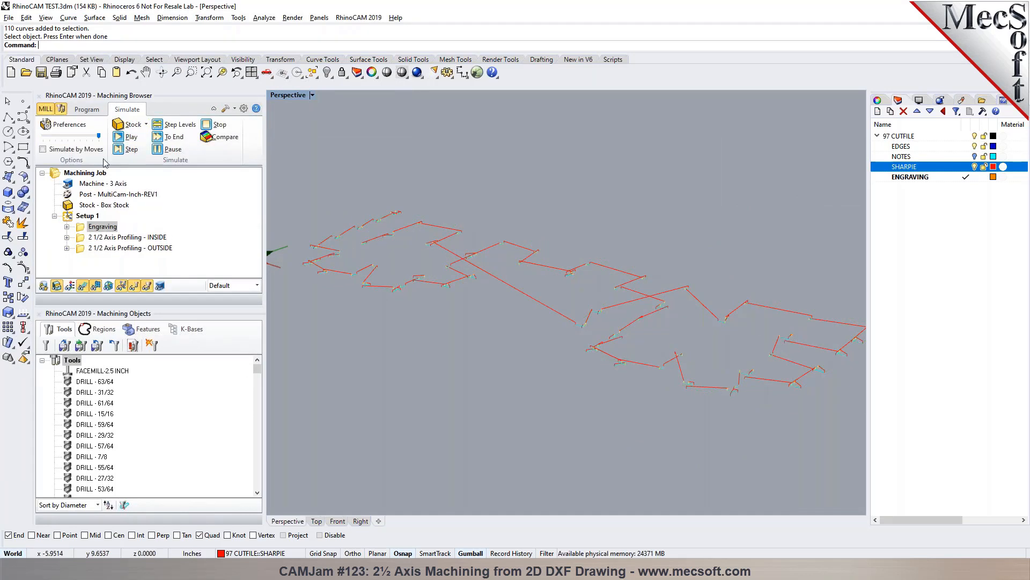
- Simulate the Engraving operation and examine the vee tool and holder up close against the stock and layout marks
left_click(127, 137)
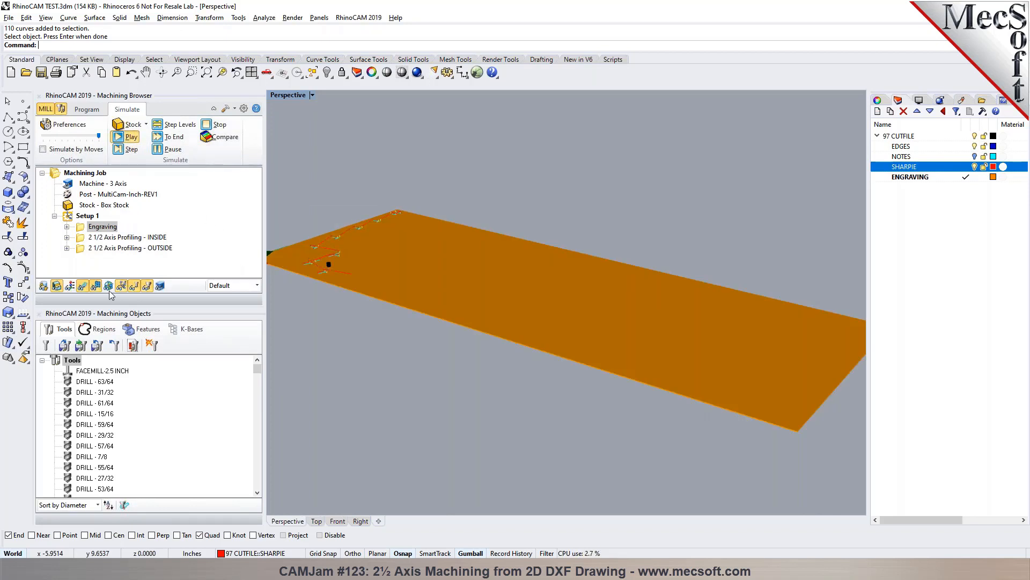
scroll(358, 217, "up", 3)
right_click_drag(382, 284, 501, 326)
right_click_drag(472, 374, 518, 358)
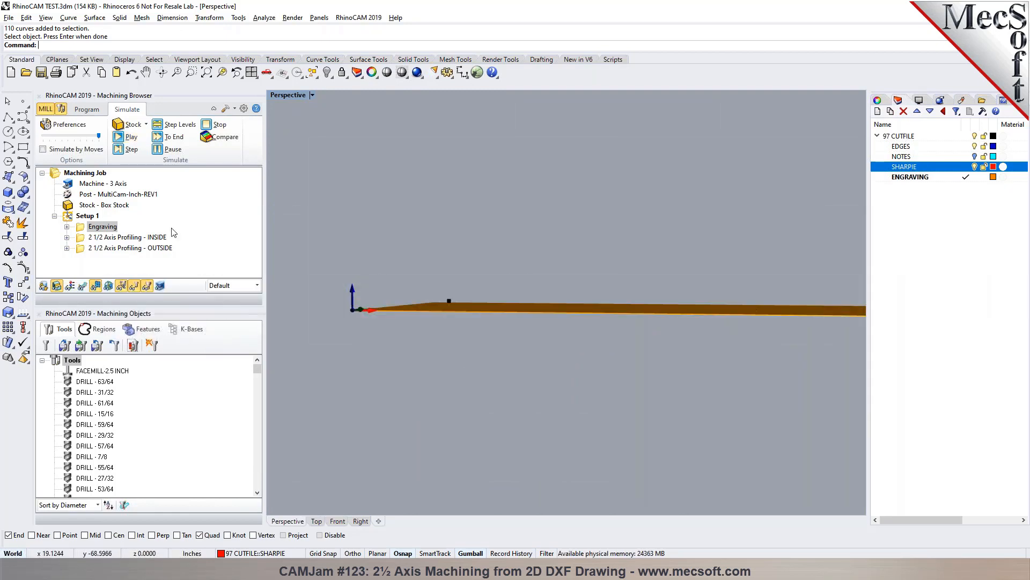
left_click(86, 109)
scroll(436, 331, "up", 5)
right_click_drag(433, 330, 455, 285)
right_click_drag(386, 267, 484, 253)
scroll(485, 254, "up", 2)
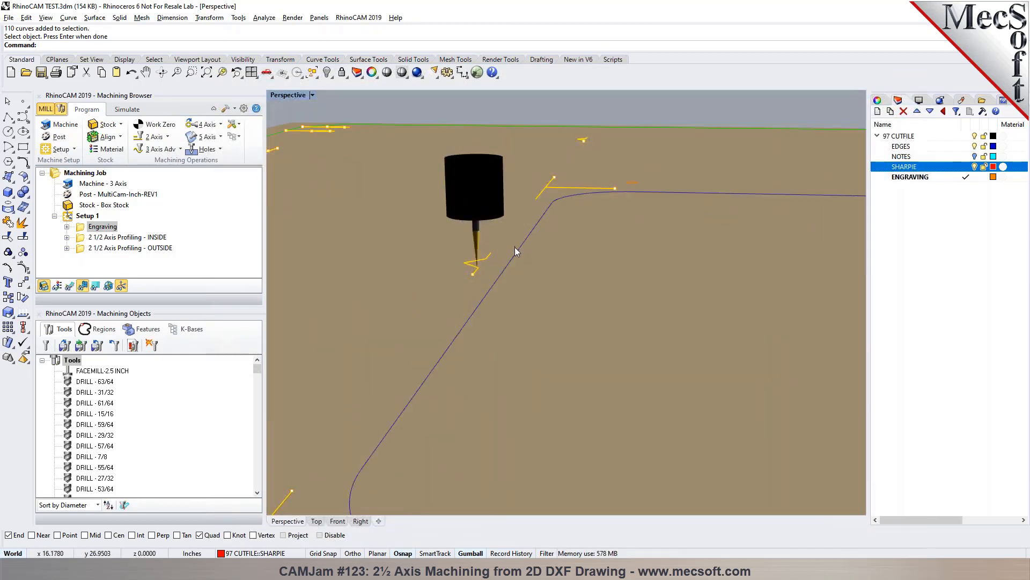
- Set the Engraving operation's spindle speed to 0 RPM, regenerate its toolpath and recheck its feeds and speeds
double_click(81, 229)
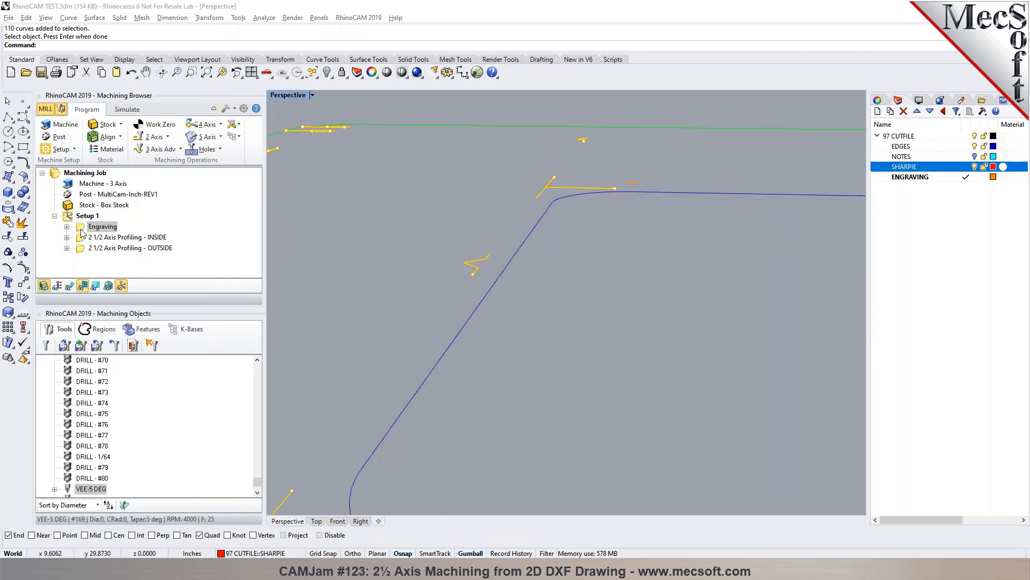
left_click(246, 139)
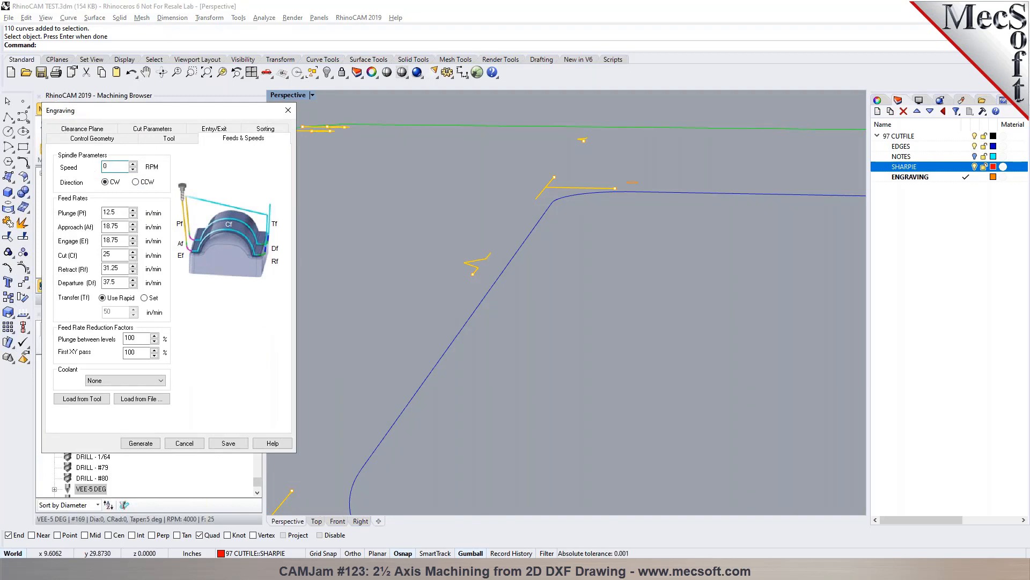
left_click(141, 443)
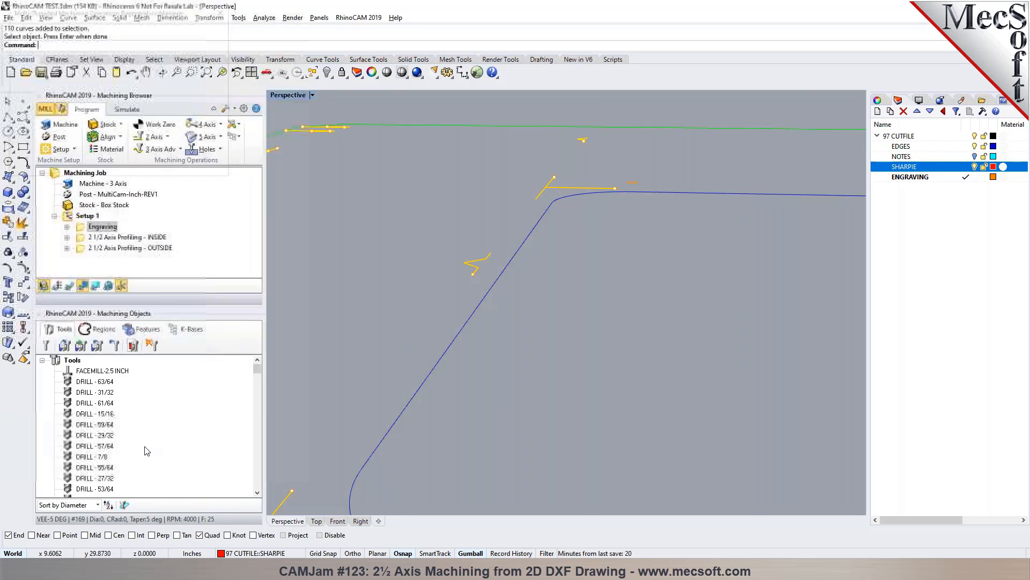
double_click(86, 228)
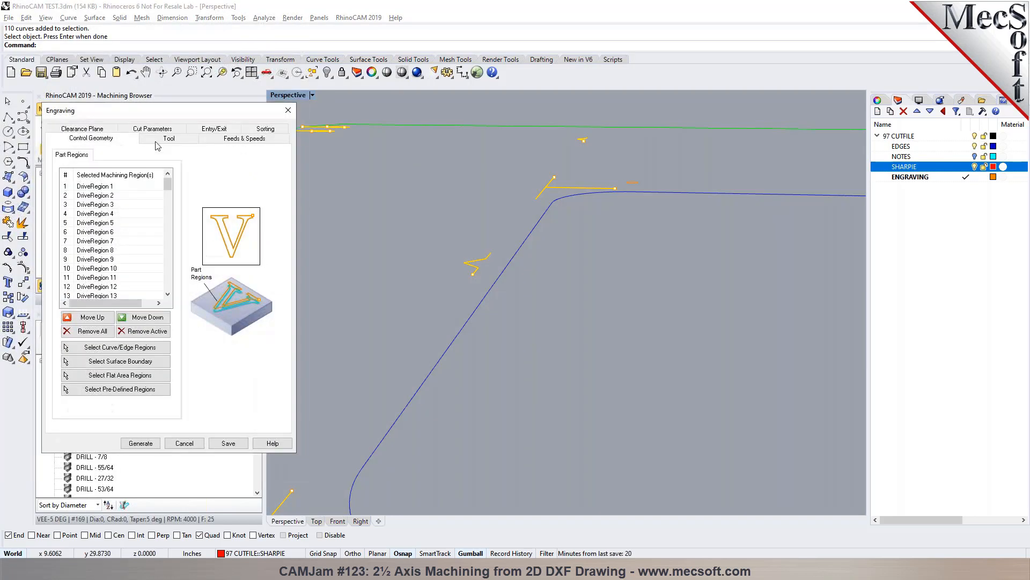
left_click(223, 140)
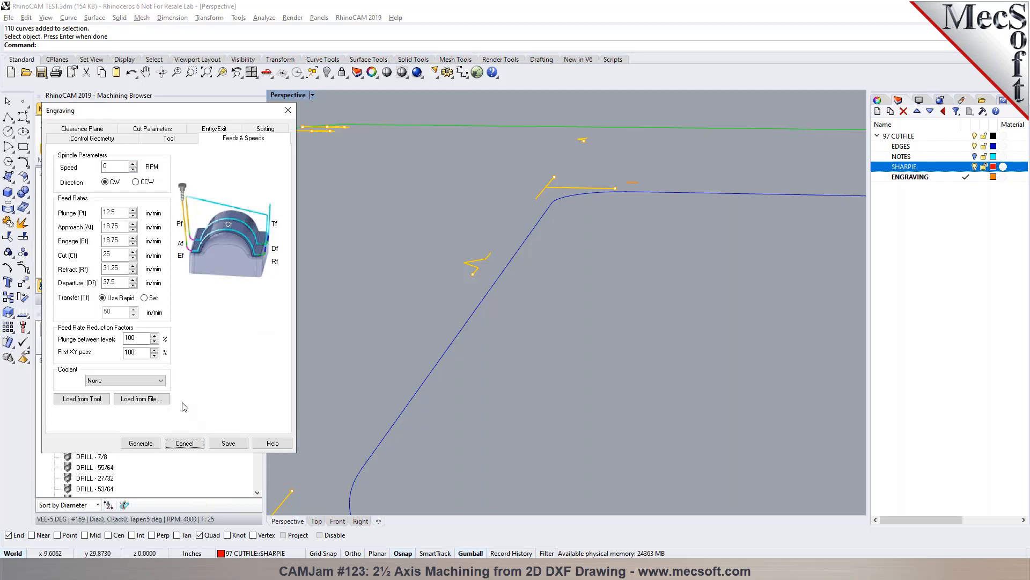
left_click(185, 443)
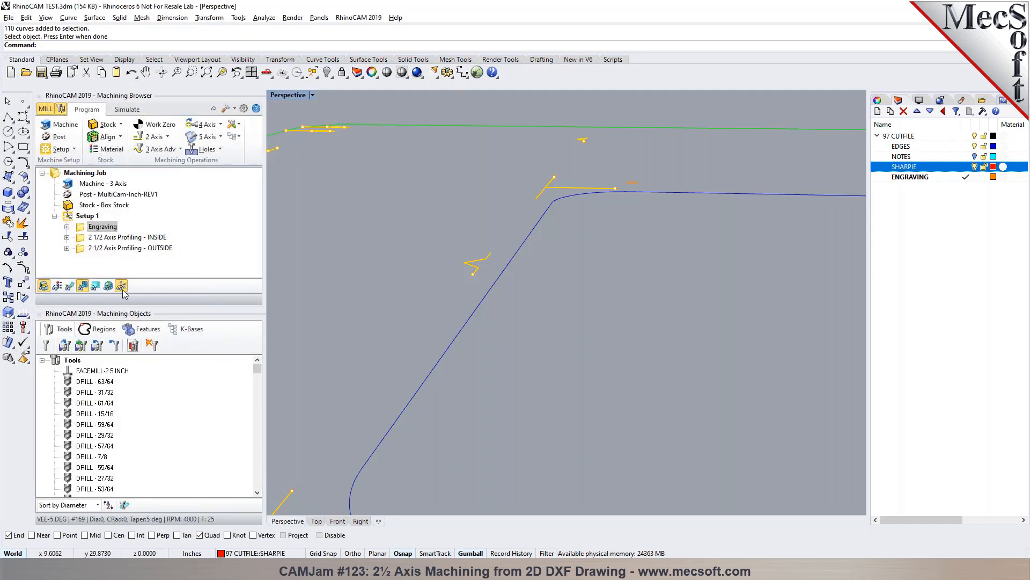
- Post the Engraving operation to the desktop as RhinoCAM TEST_Engraving.cnc using the MultiCam-Inch-REV1 post
right_click(109, 226)
left_click(130, 255)
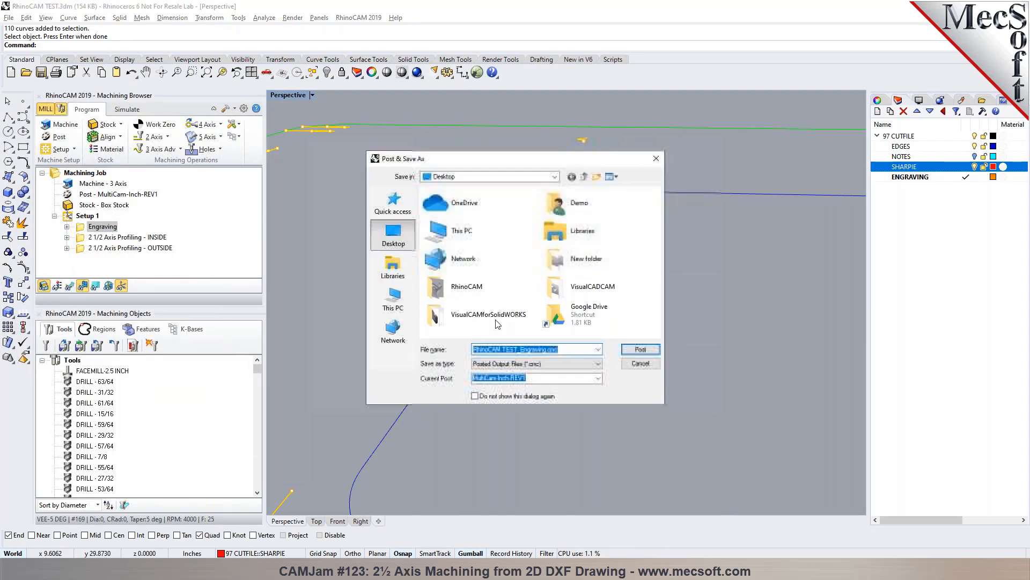
left_click(626, 349)
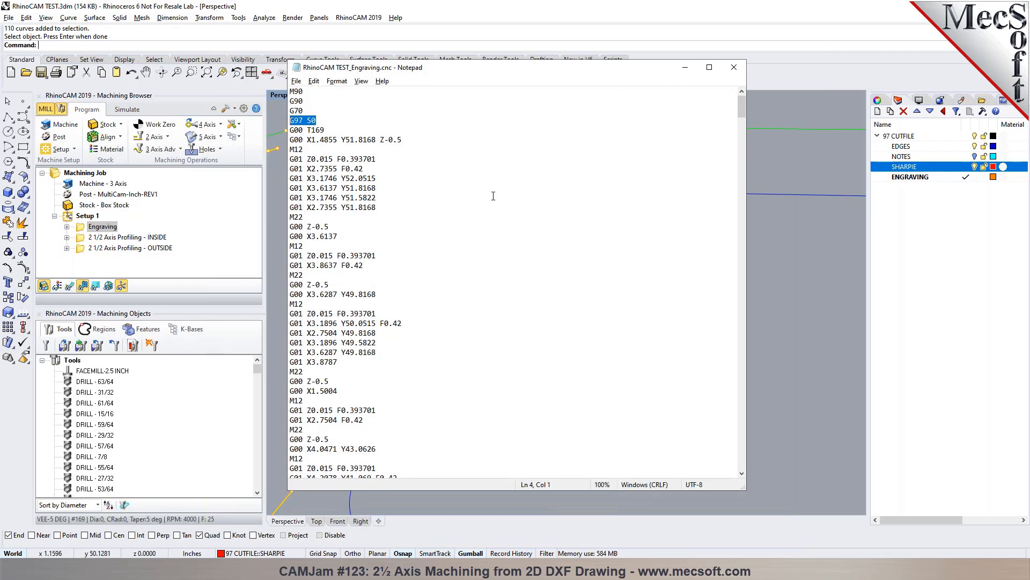
- Check the spindle speed and tool number lines in the posted engraving G-code, and close the file
left_click(325, 122)
left_click(290, 130)
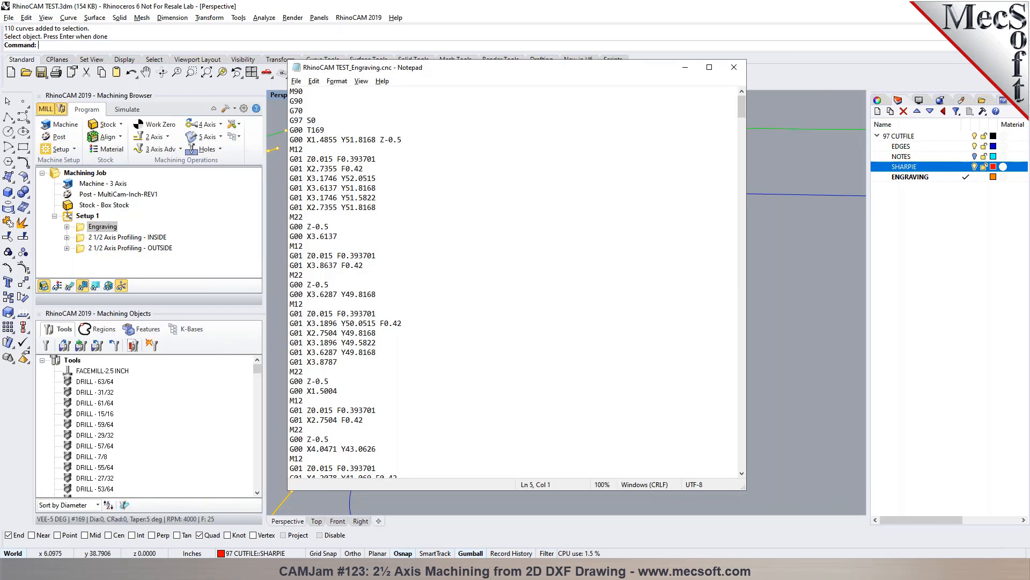
left_click_drag(338, 132, 290, 131)
left_click(346, 131)
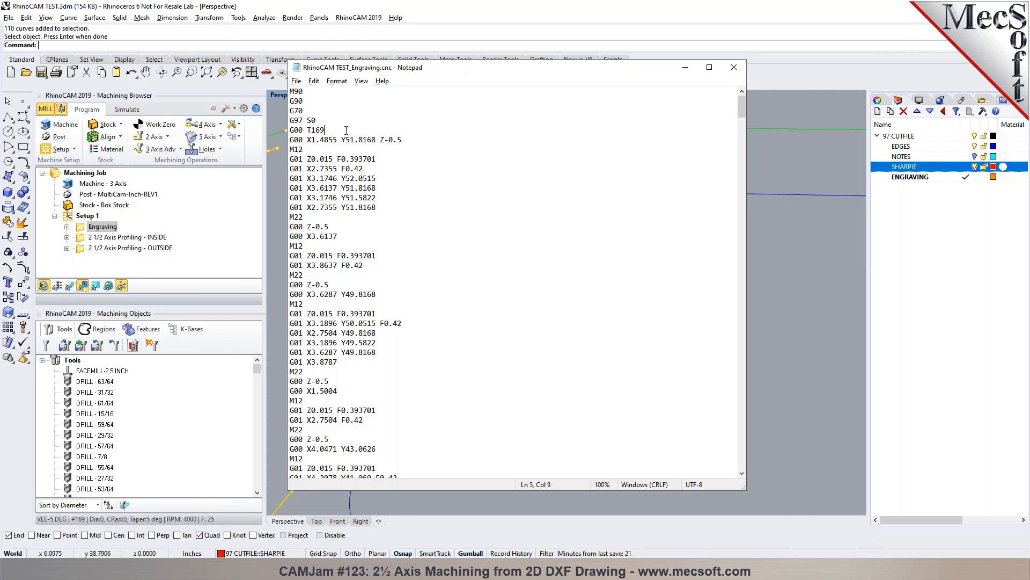
left_click(734, 67)
- Duplicate the Engraving operation and remove all machining regions from the copy
scroll(432, 244, "down", 3)
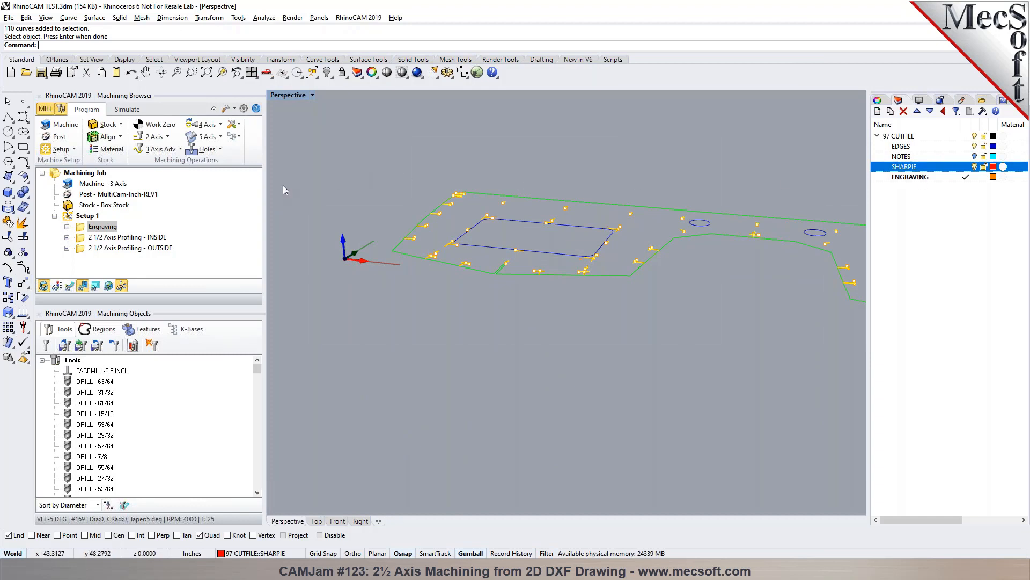
left_click(113, 228)
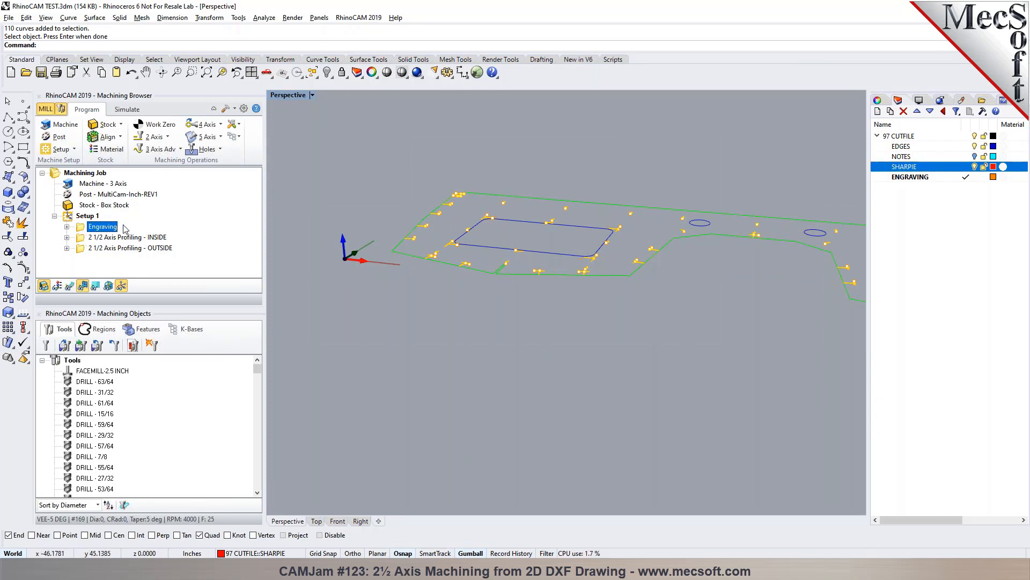
key("ctrl+v")
double_click(82, 239)
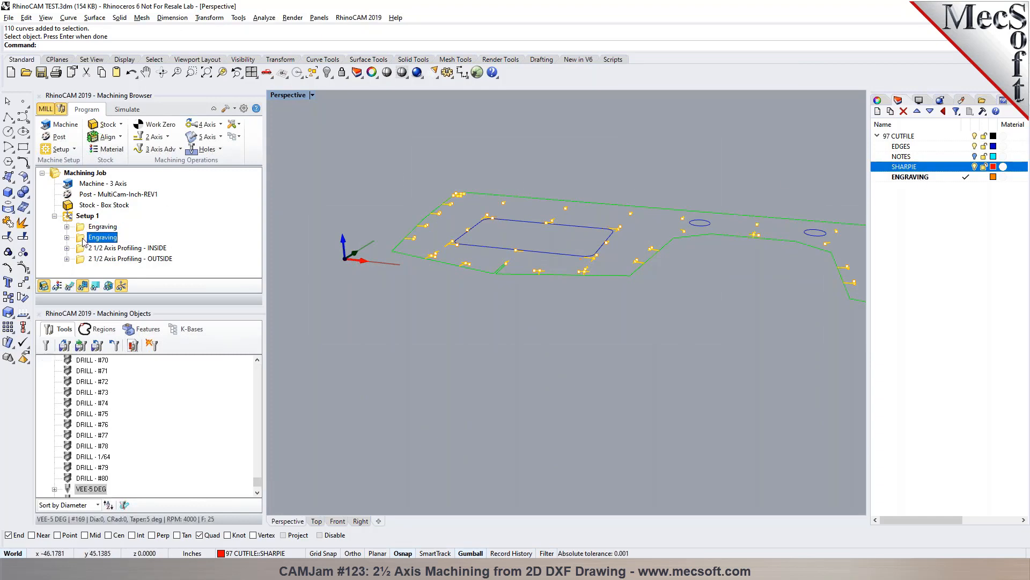
left_click(92, 331)
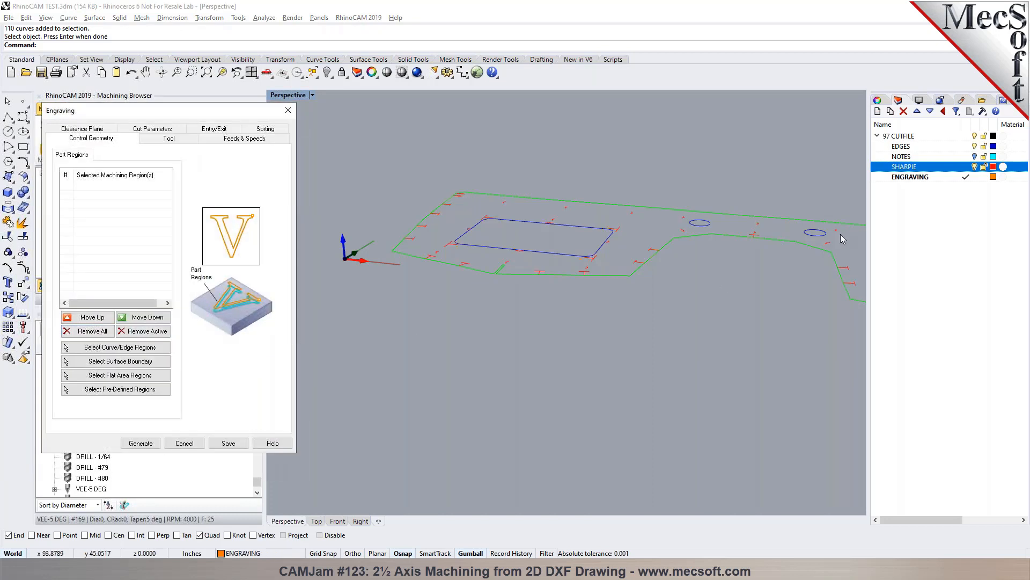
- Assign all curves on the ENGRAVING layer as the copied operation's machining regions
left_click(148, 348)
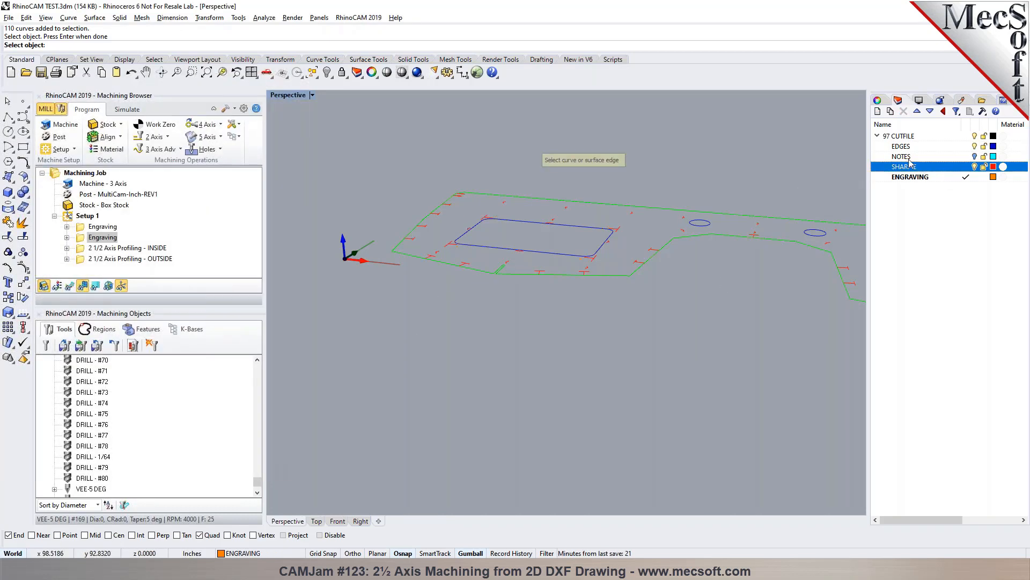
right_click(905, 177)
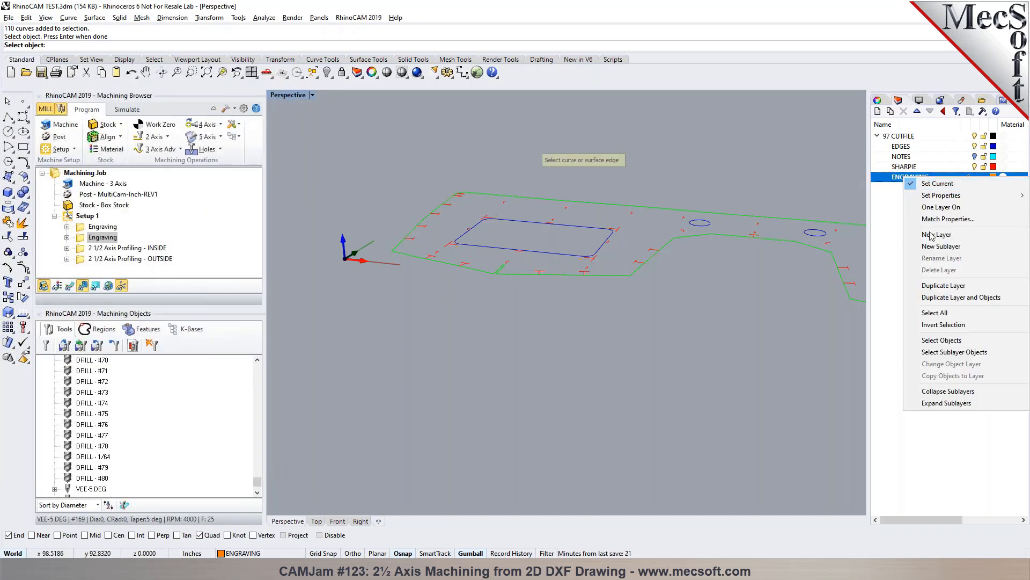
left_click(941, 340)
right_click(512, 298)
- Choose the existing VEE-45 DEG tool for the copied engraving operation
left_click(161, 139)
left_click(215, 382)
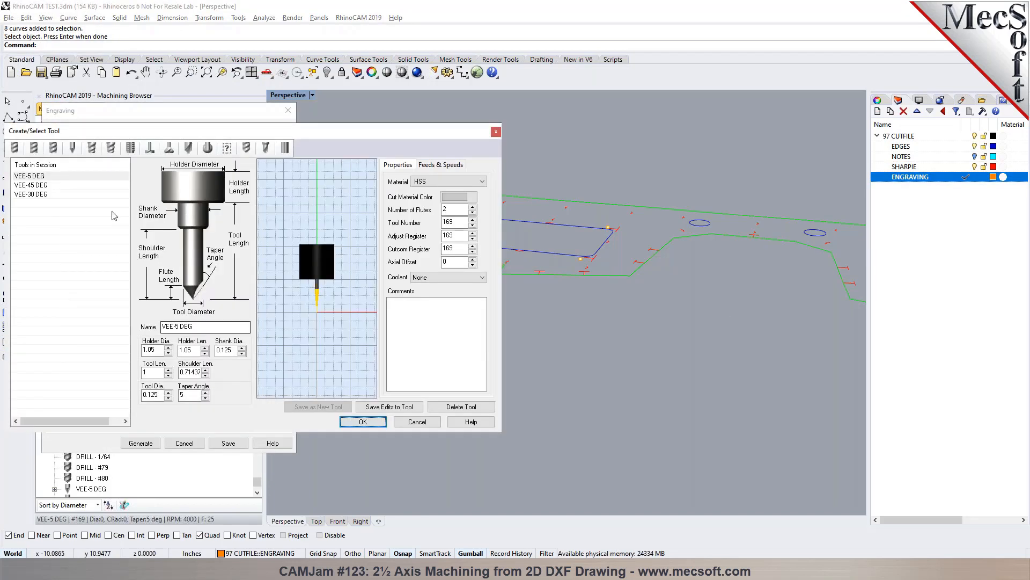
left_click(32, 185)
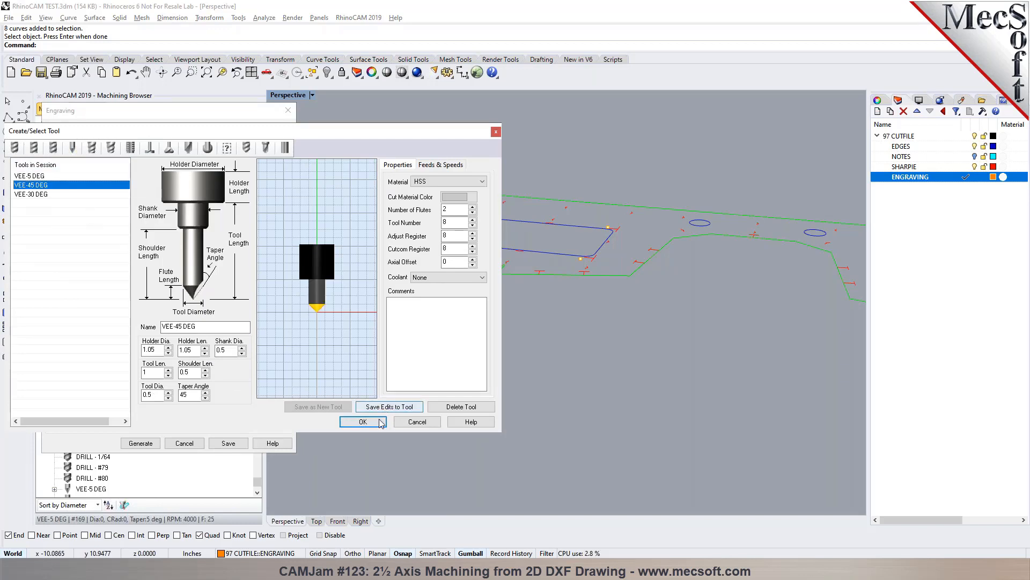
left_click(363, 422)
- Open the copied engraving's cut parameters and examine one of its small circles and that circle's start point from above
left_click(152, 128)
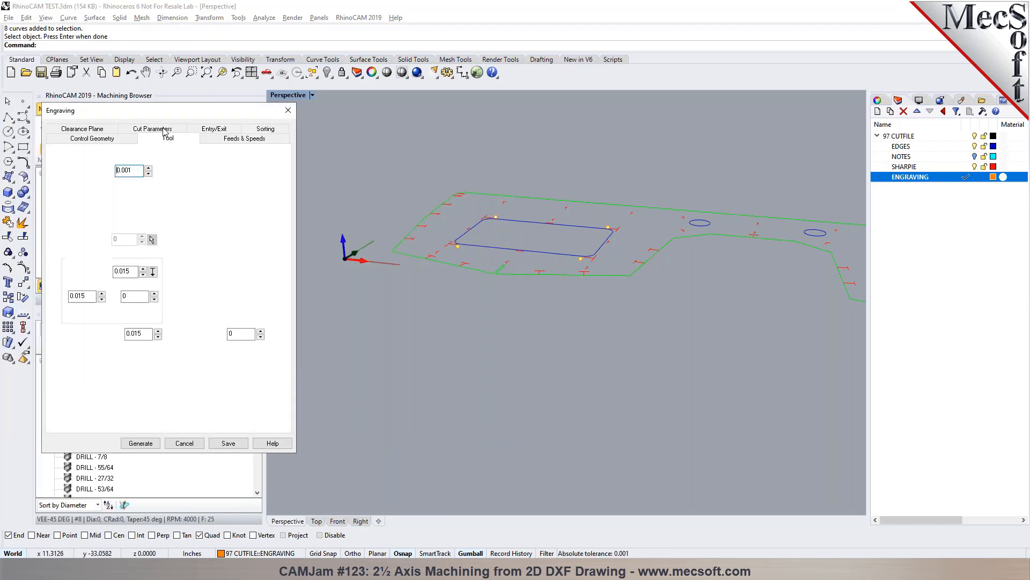
scroll(419, 265, "up", 8)
scroll(408, 264, "up", 1)
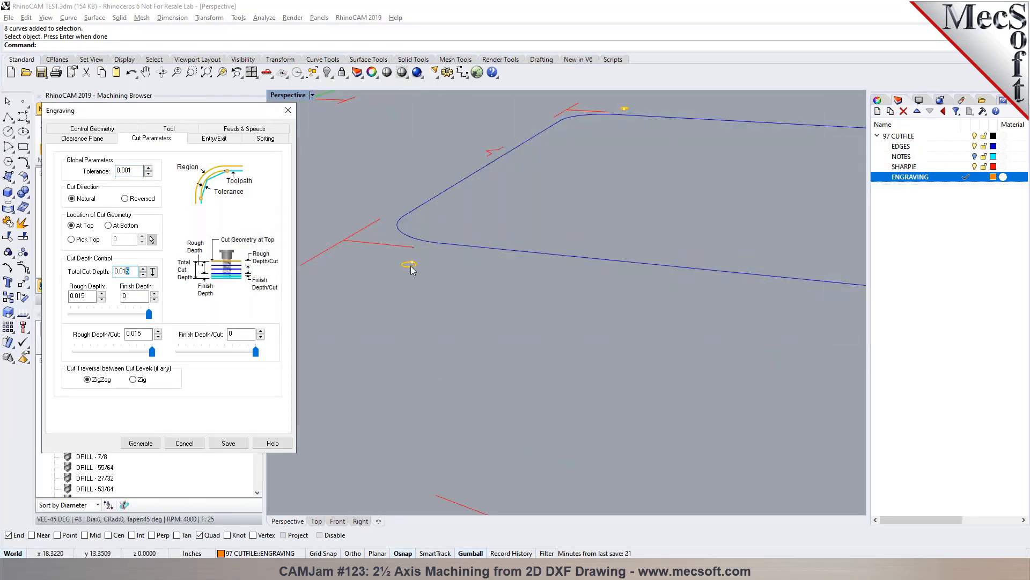
scroll(411, 268, "down", 4)
scroll(410, 268, "up", 4)
scroll(409, 263, "up", 1)
scroll(408, 279, "up", 2)
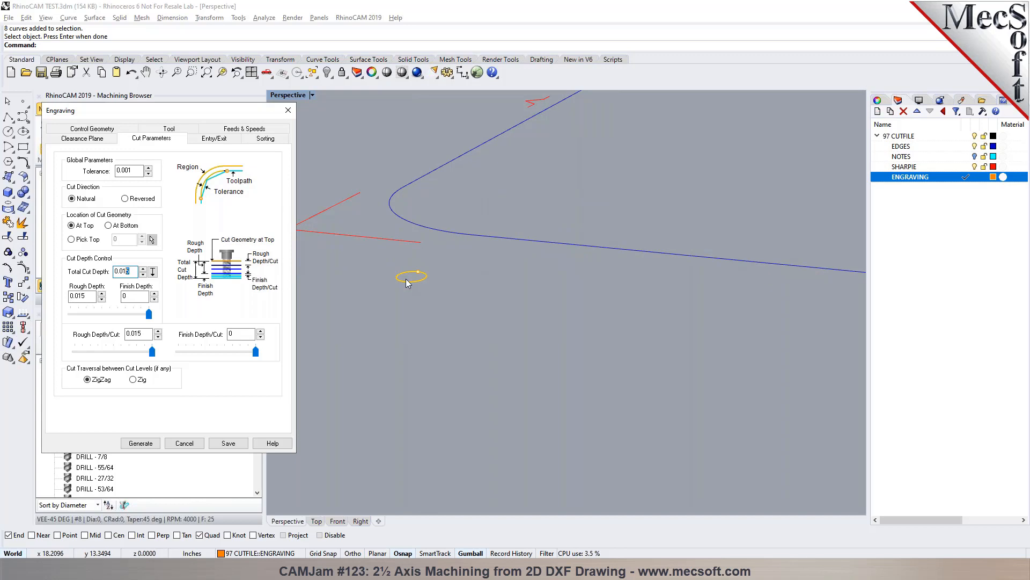
scroll(415, 280, "up", 1)
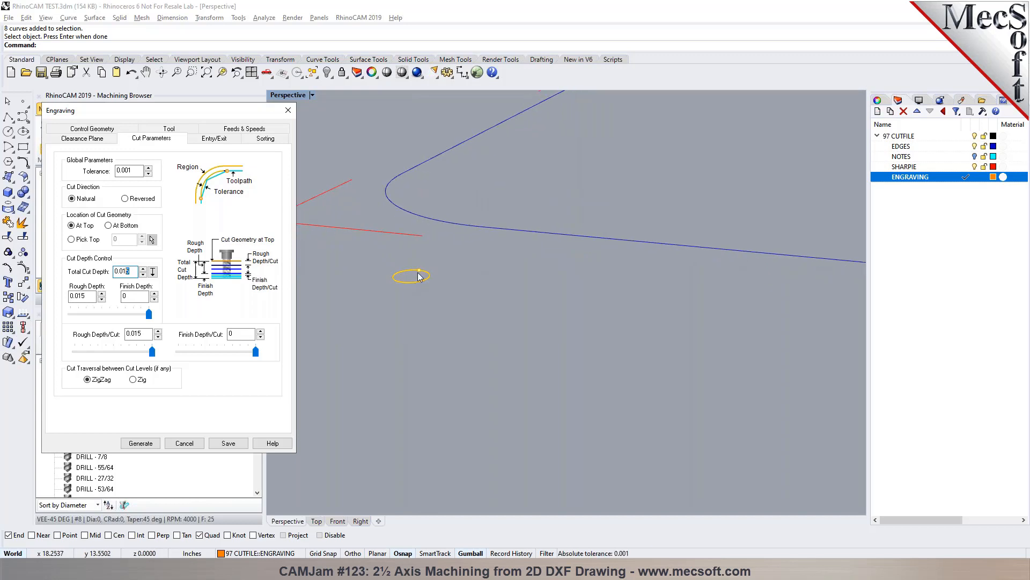
left_click(317, 520)
scroll(363, 347, "up", 3)
scroll(452, 249, "up", 2)
scroll(484, 236, "up", 2)
scroll(484, 236, "up", 2)
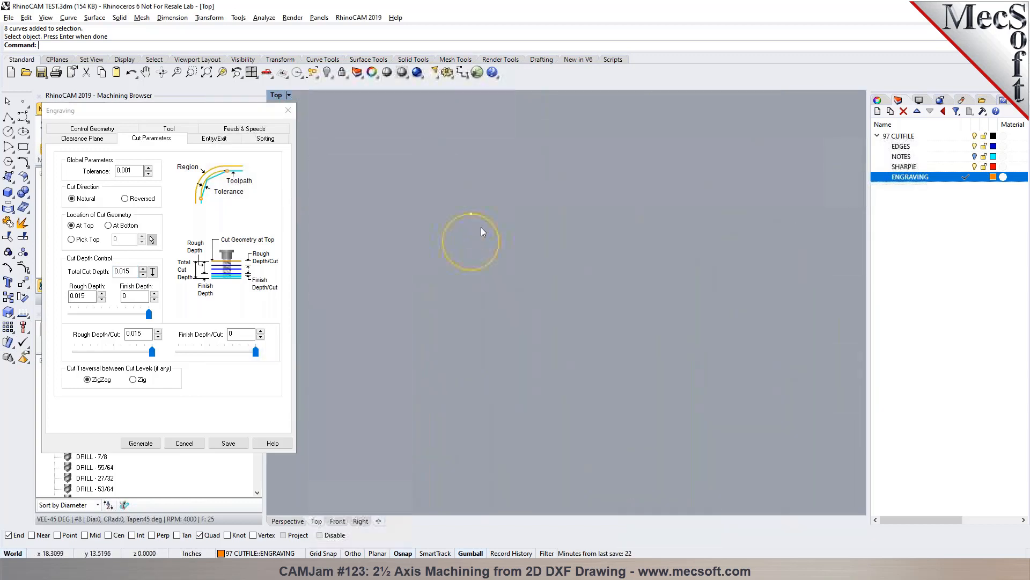
- Adjust the small circle's closed curve seam, ending with the start point on its upper quadrant
left_click(455, 217)
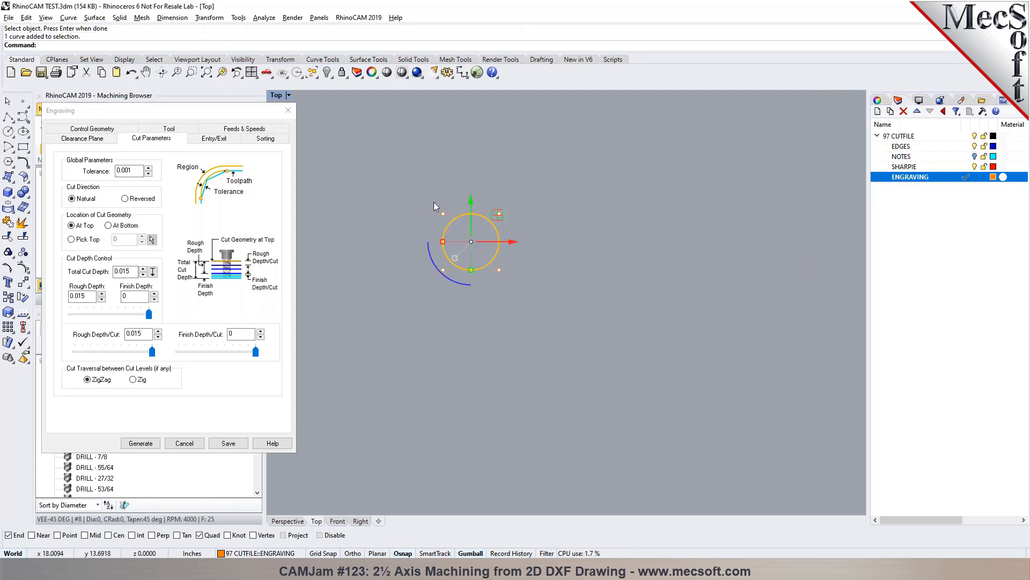
left_click(68, 18)
mouse_move(140, 372)
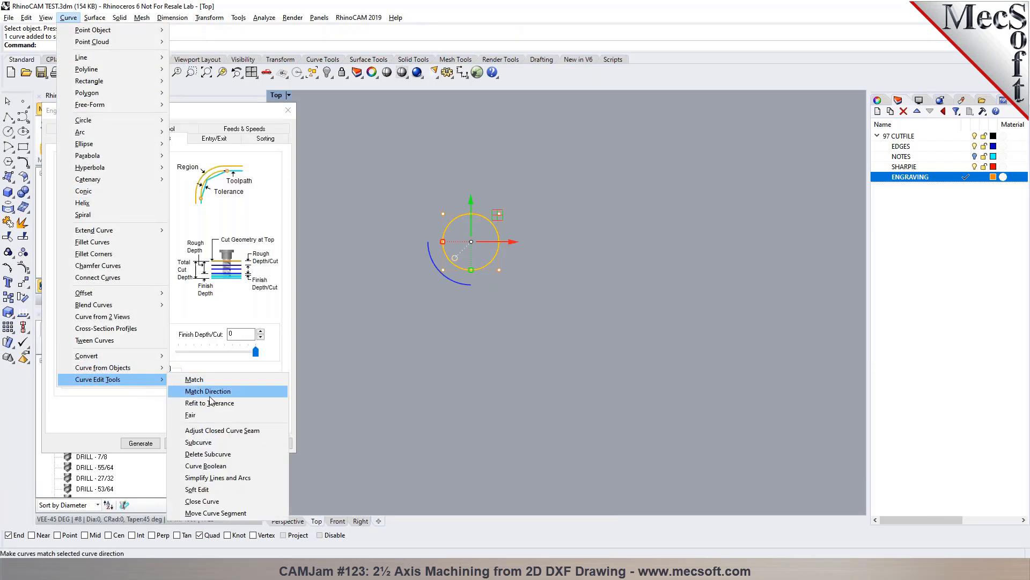
left_click(229, 432)
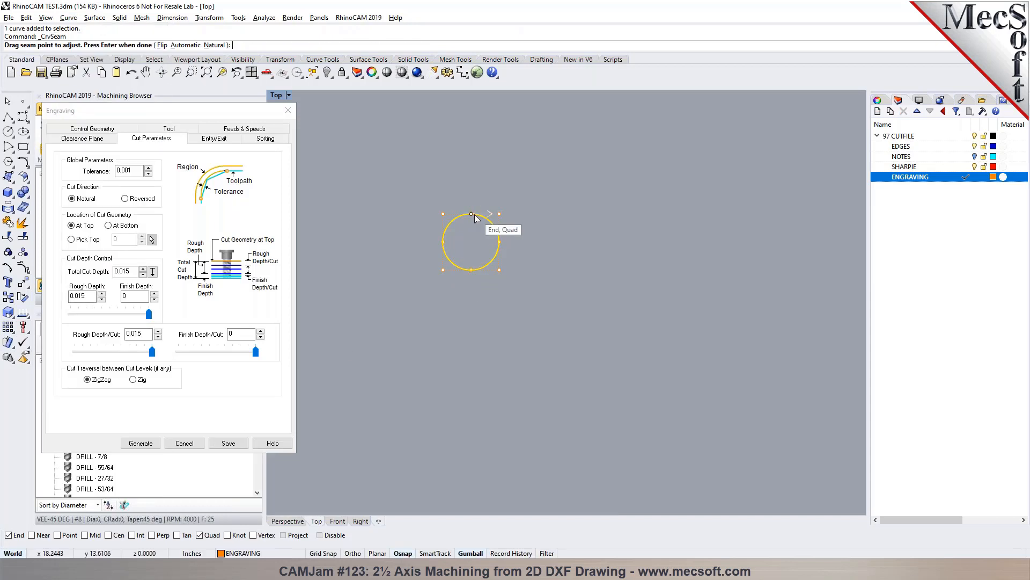
mouse_move(504, 252)
left_mouse_down()
mouse_move(474, 276)
mouse_move(465, 221)
mouse_move(473, 219)
mouse_move(435, 258)
mouse_move(510, 244)
mouse_move(485, 225)
mouse_move(503, 274)
mouse_move(470, 214)
left_mouse_up()
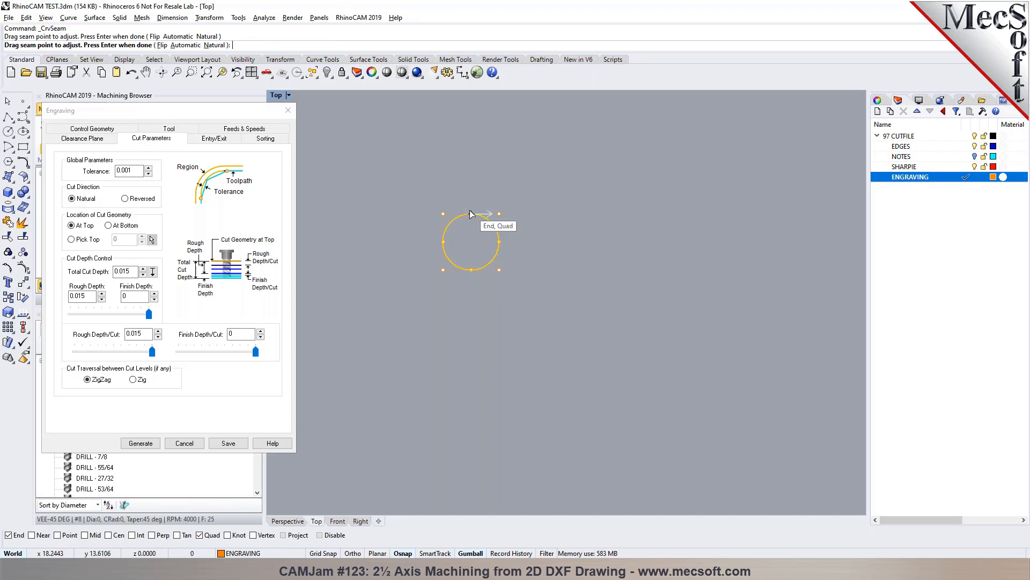
key("Return")
left_click(523, 181)
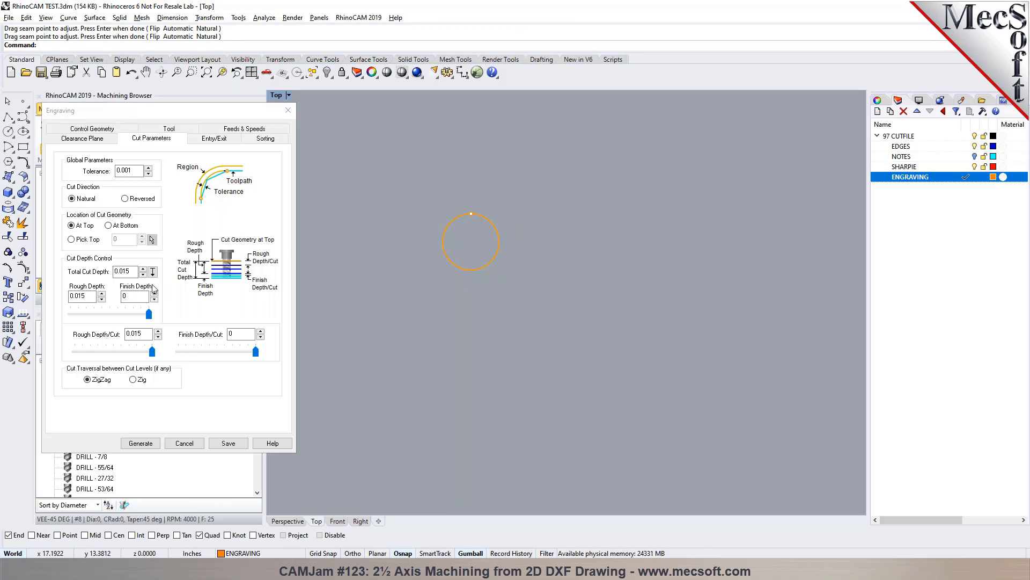
mouse_move(123, 271)
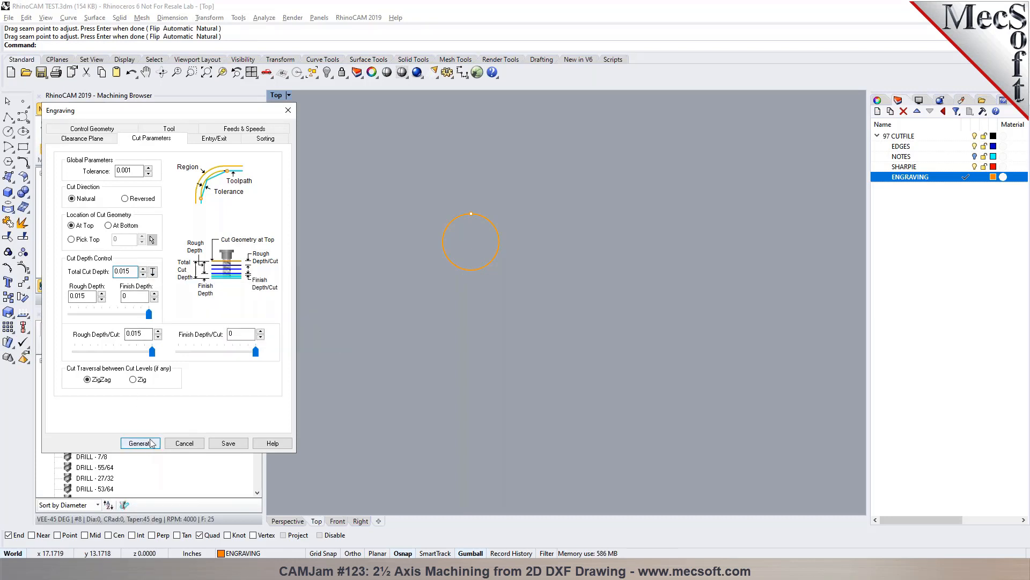
- Compare the sorting options for the copied engraving, set it to No Sort and generate the toolpath
left_click(257, 139)
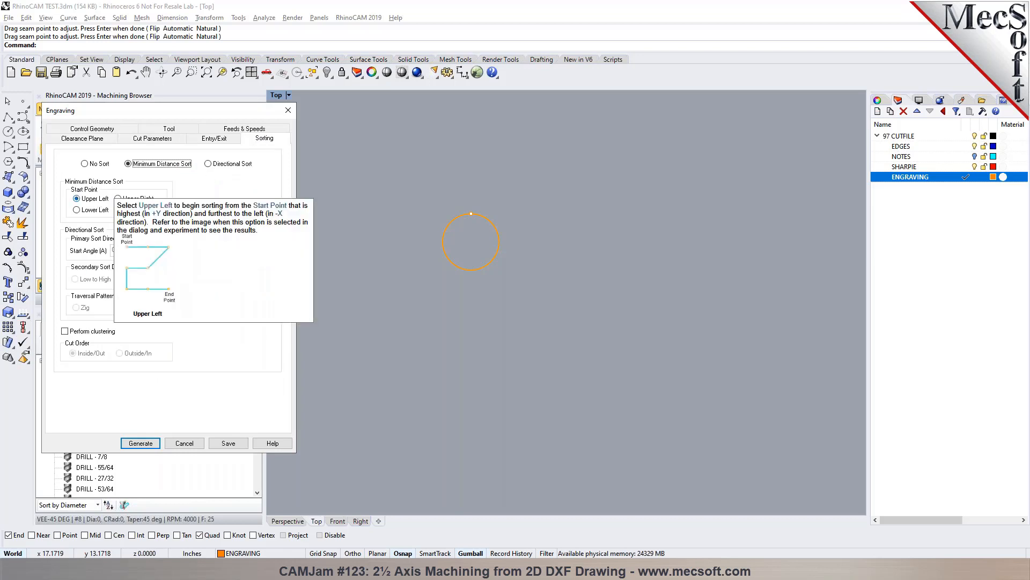
scroll(429, 235, "down", 5)
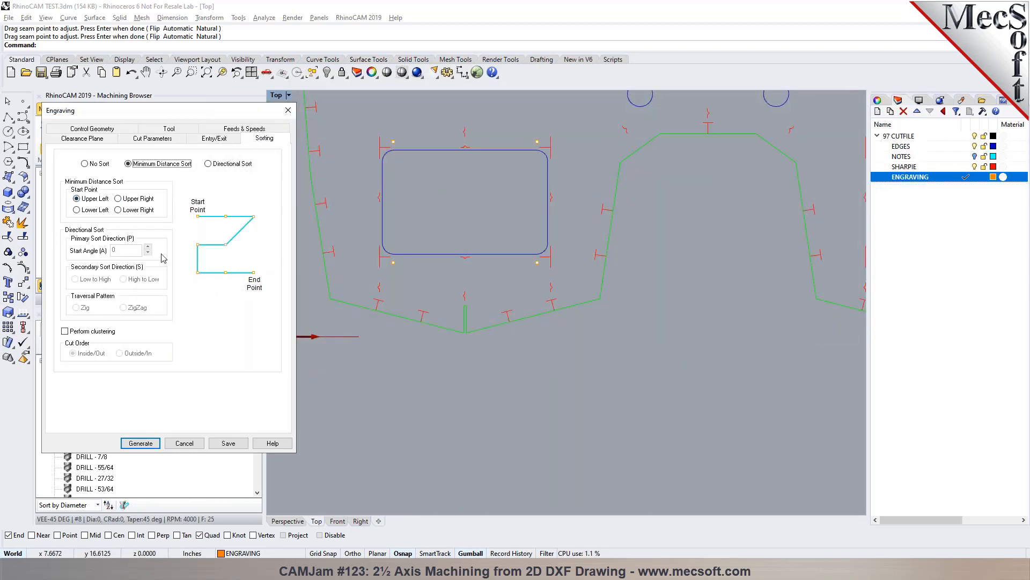
left_click(93, 210)
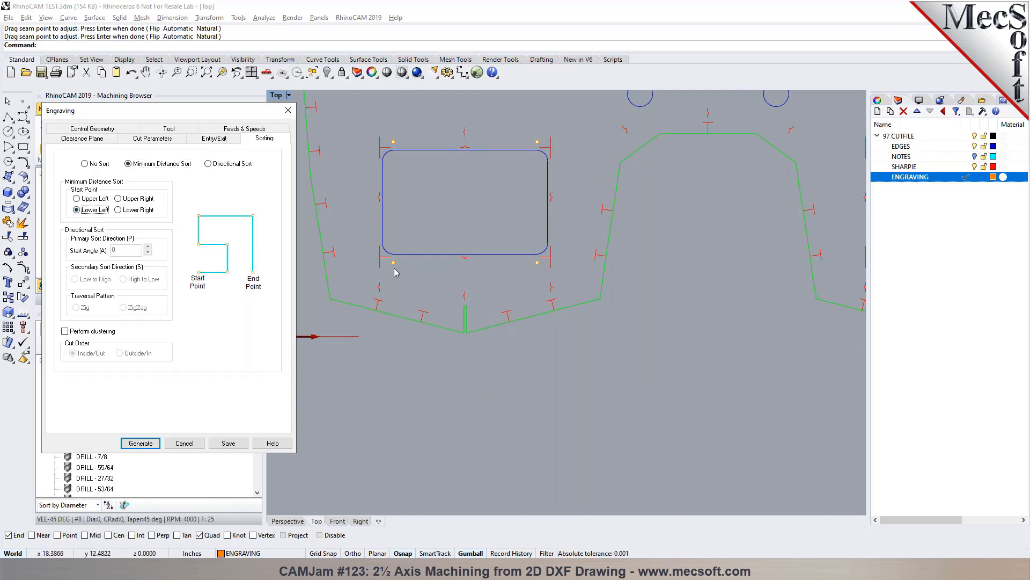
scroll(426, 194, "down", 5)
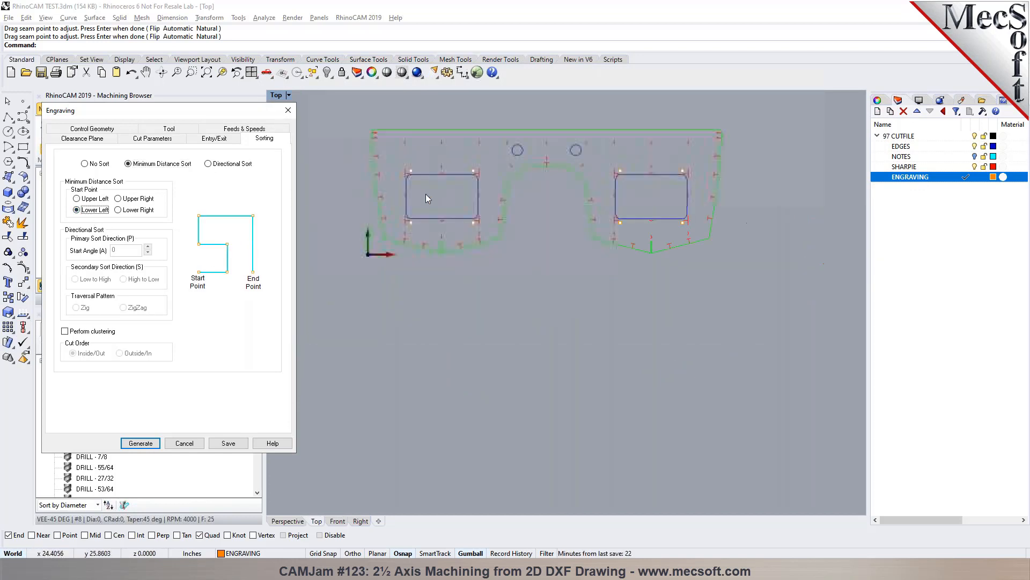
left_click(228, 164)
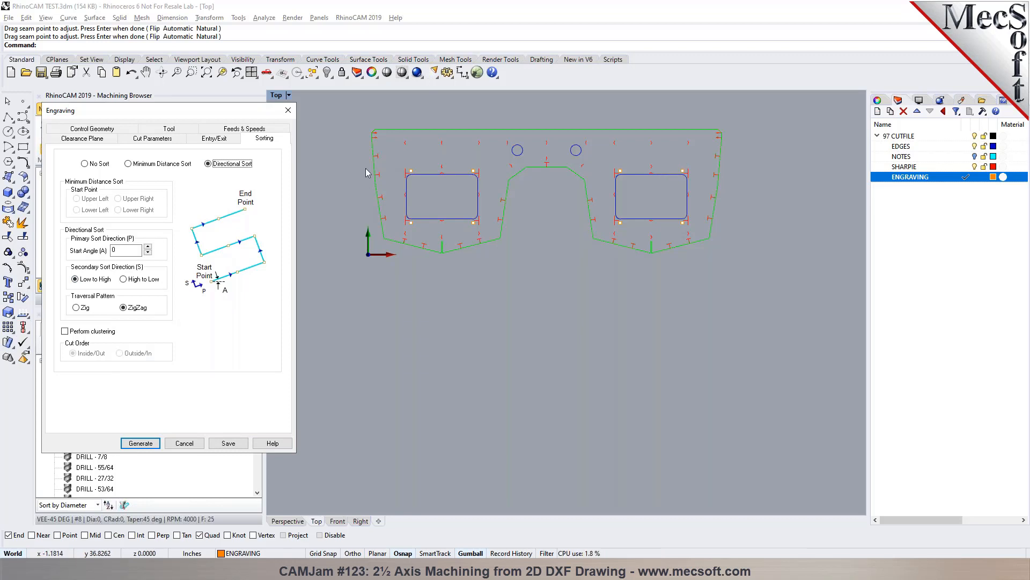
left_click(84, 163)
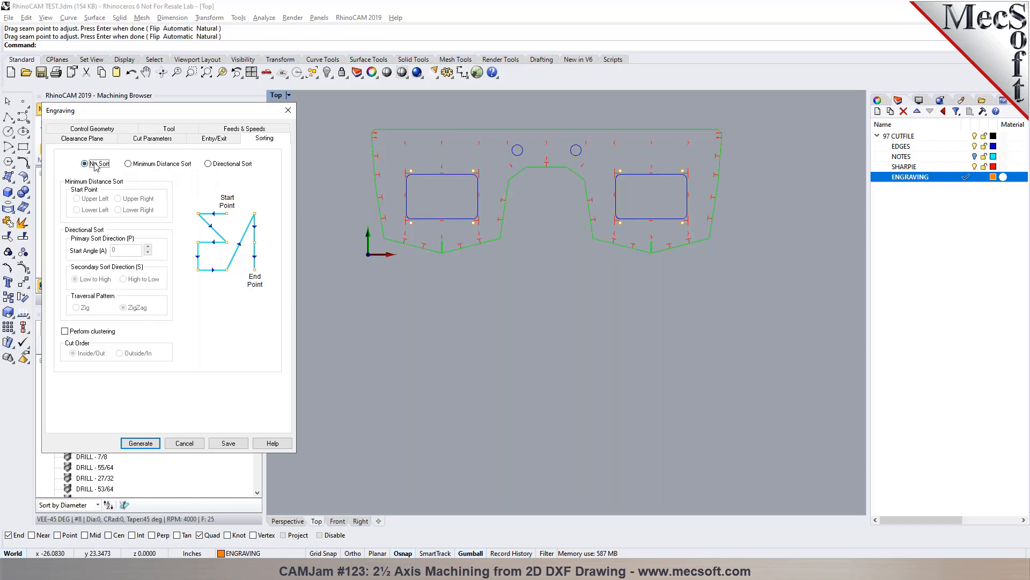
left_click(144, 444)
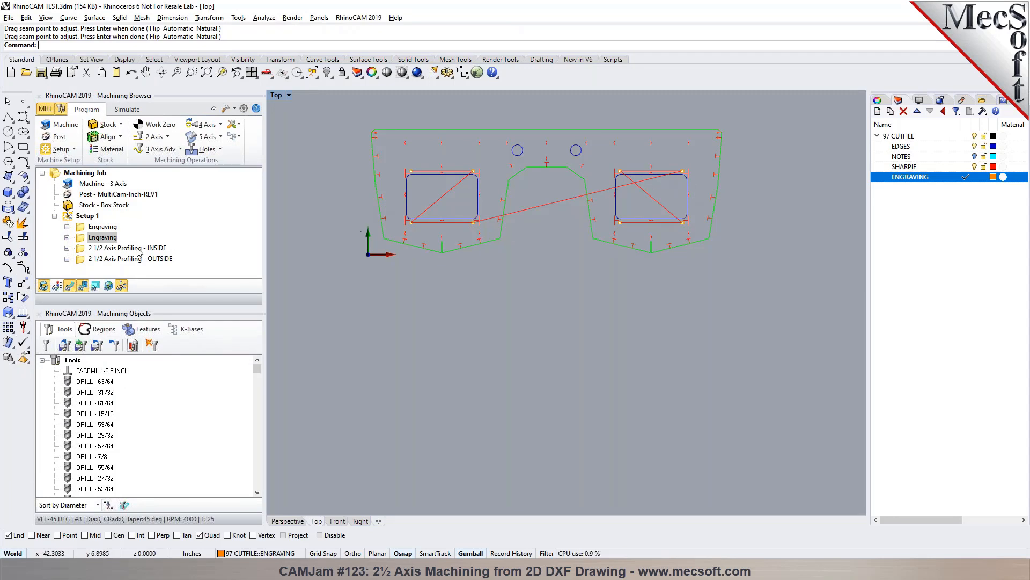
- Replace the copied engraving's regions with the left window's four small circles in order upper left, lower left, lower right, upper right, and generate the toolpath
left_click(79, 238)
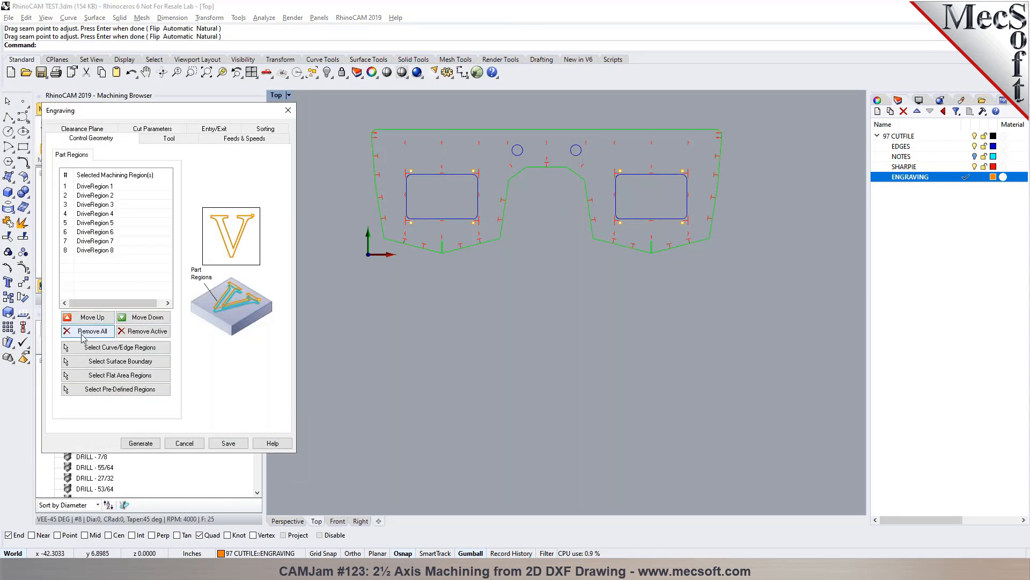
left_click(121, 346)
scroll(413, 200, "up", 5)
scroll(414, 197, "up", 14)
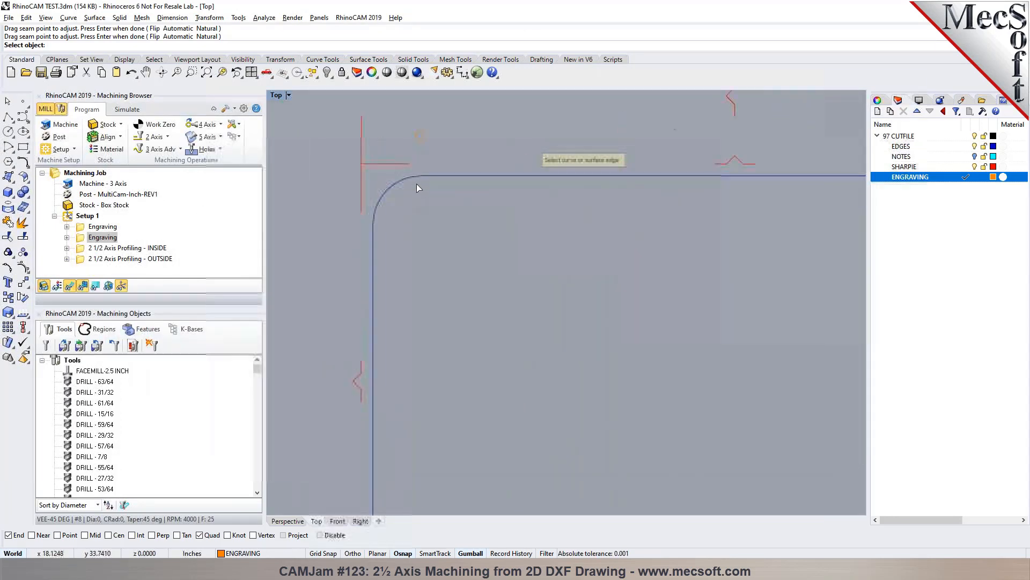
left_click(420, 140)
scroll(419, 140, "down", 12)
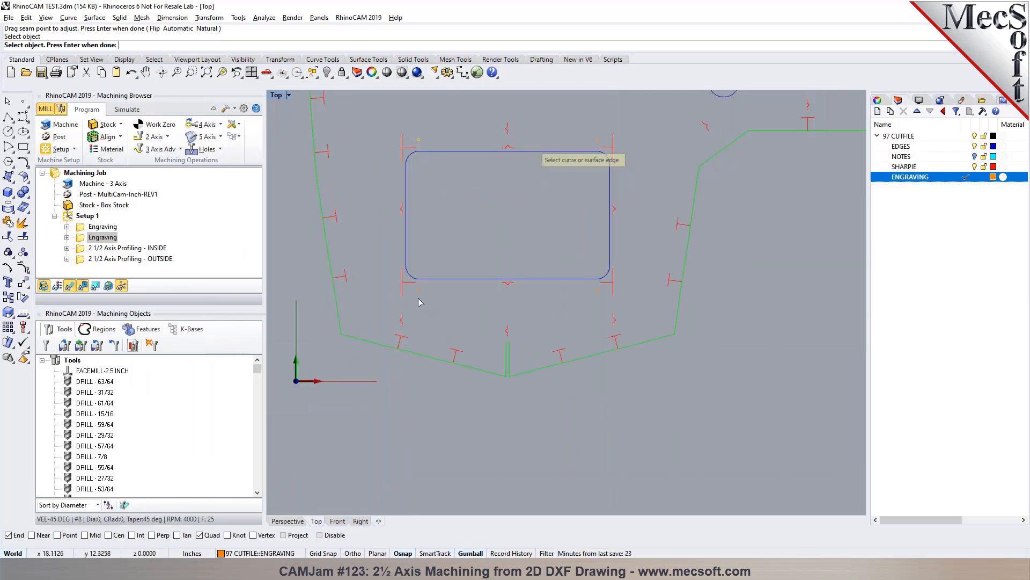
left_click(419, 292)
left_click(600, 298)
scroll(596, 188, "up", 4)
left_click(595, 182)
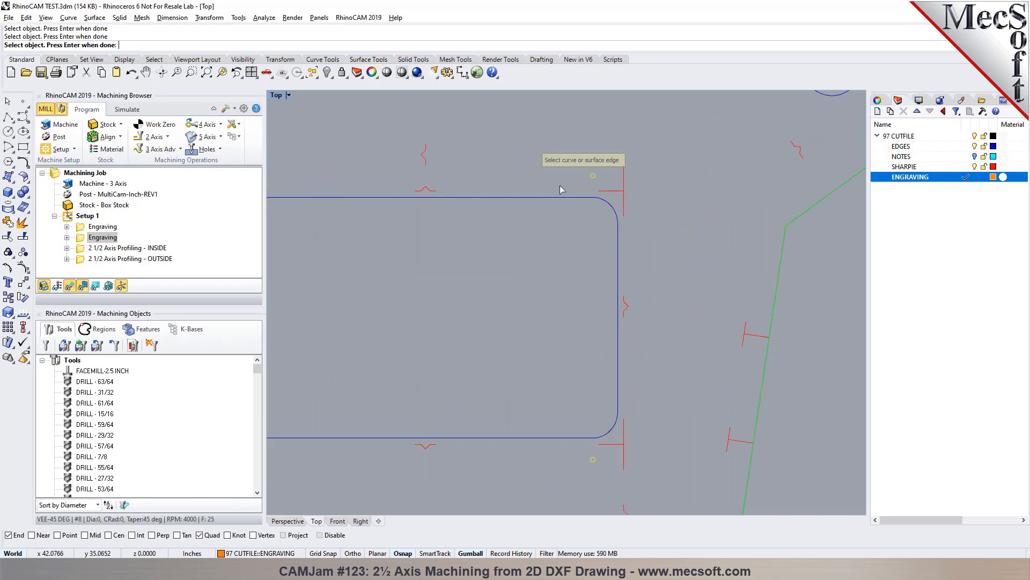
key("Return")
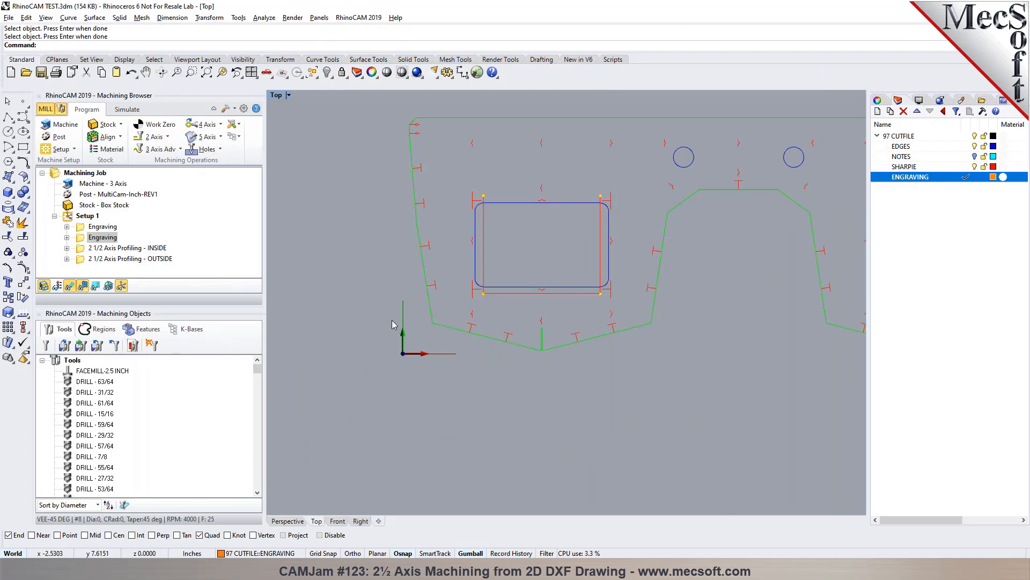
scroll(382, 316, "down", 8)
scroll(499, 300, "up", 2)
scroll(499, 300, "up", 2)
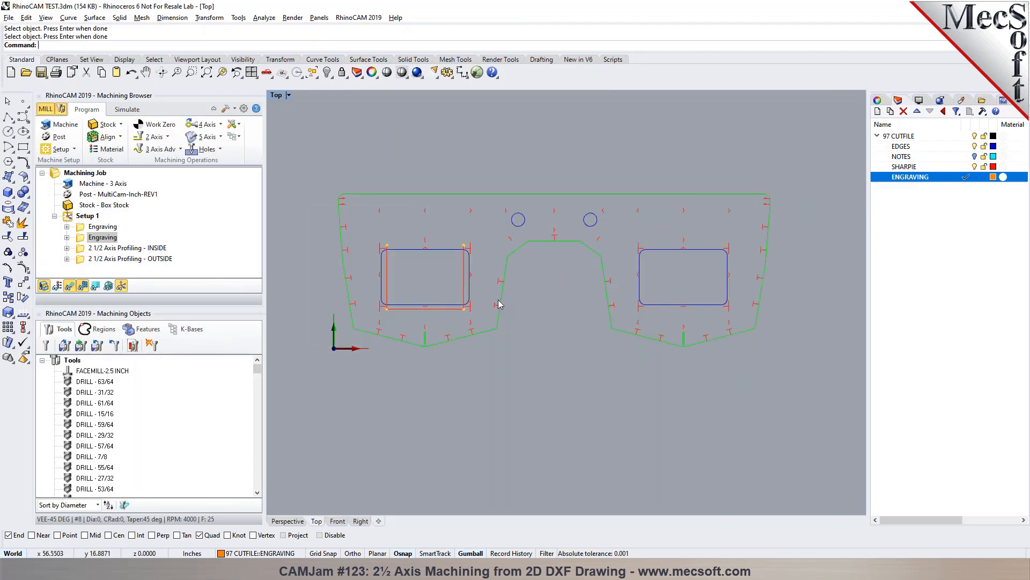
- Add the right window's four small circles as engraving regions in order upper left, lower left, lower right, upper right, and generate the toolpath
double_click(81, 238)
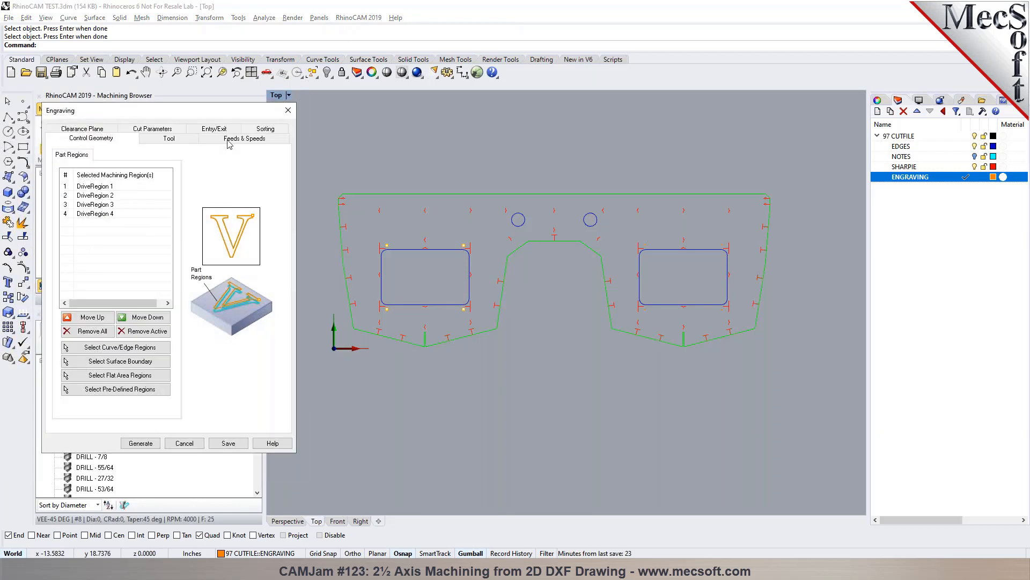
left_click(127, 348)
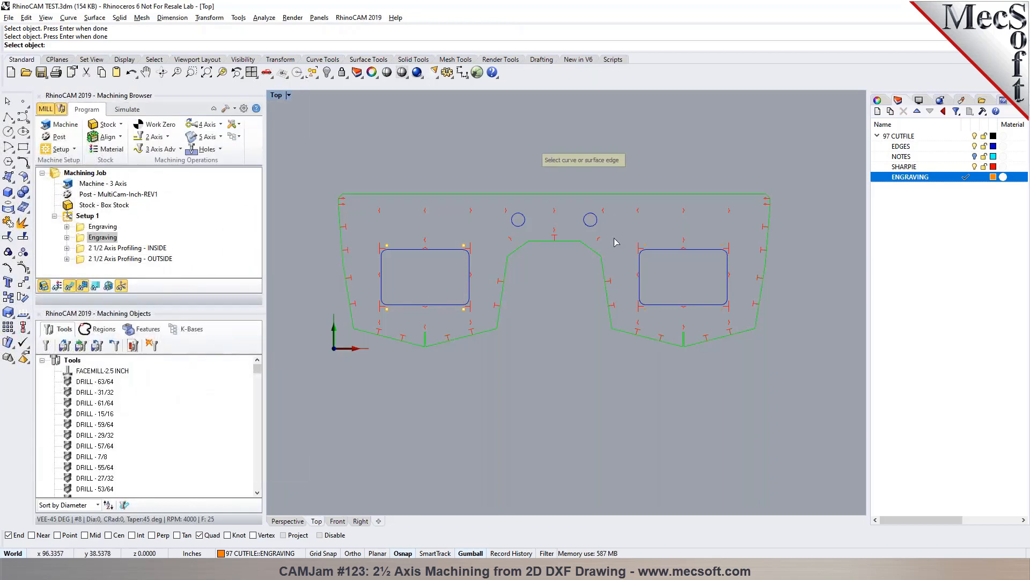
scroll(648, 251, "up", 10)
left_click(639, 237)
scroll(637, 236, "down", 10)
scroll(639, 270, "up", 4)
left_click(636, 319)
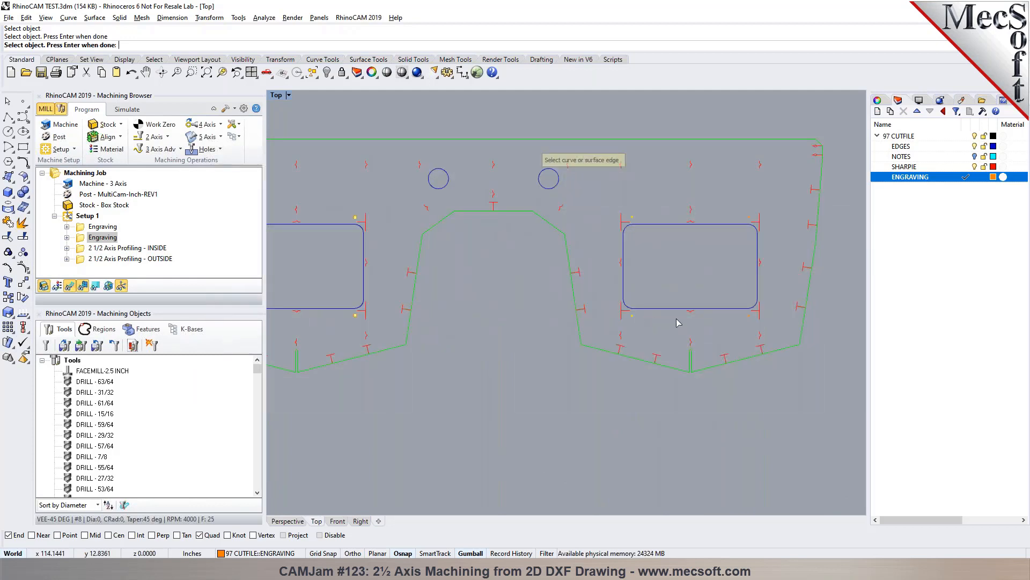
left_click(749, 319)
scroll(757, 261, "up", 3)
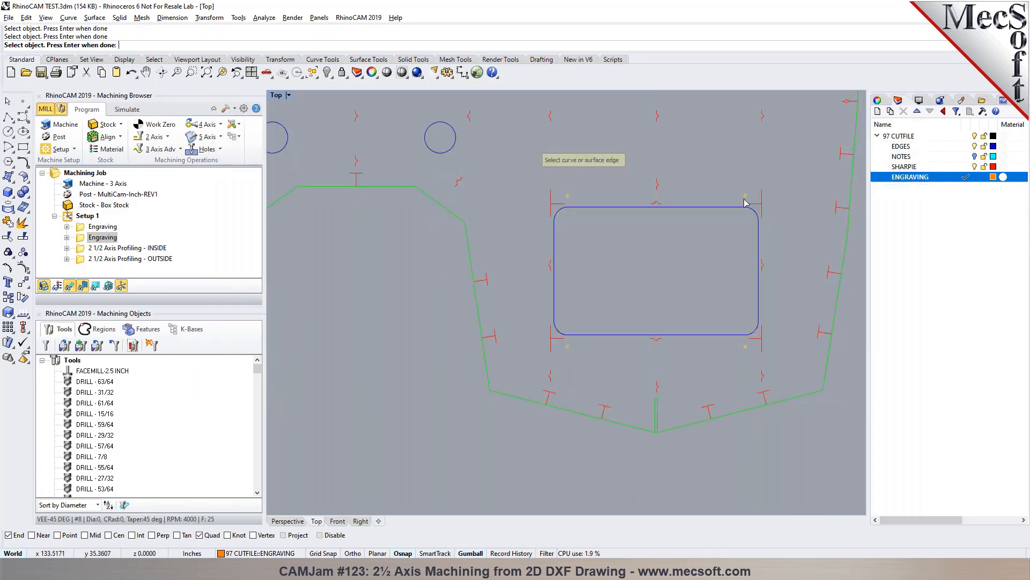
key("Return")
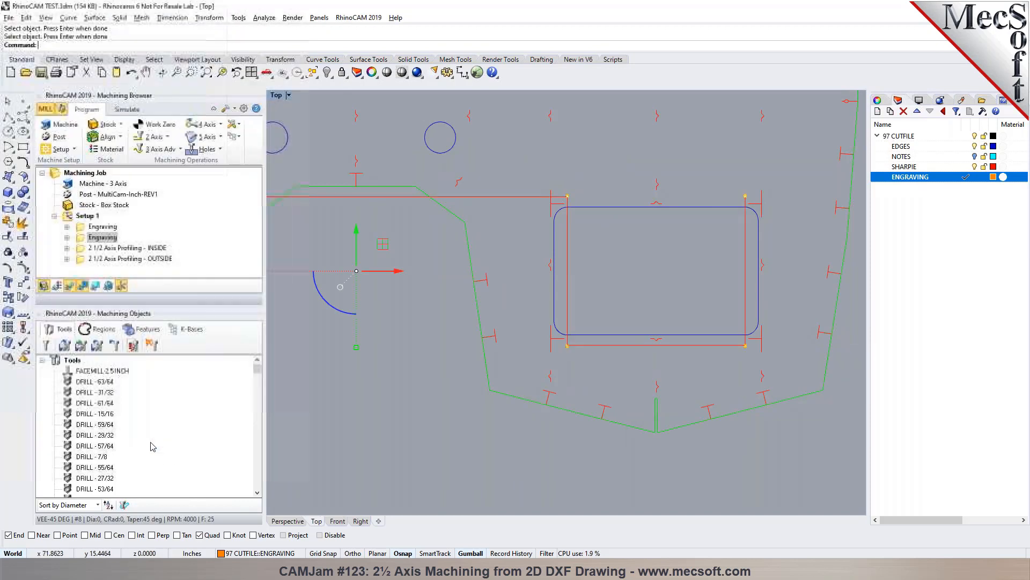
scroll(585, 271, "down", 5)
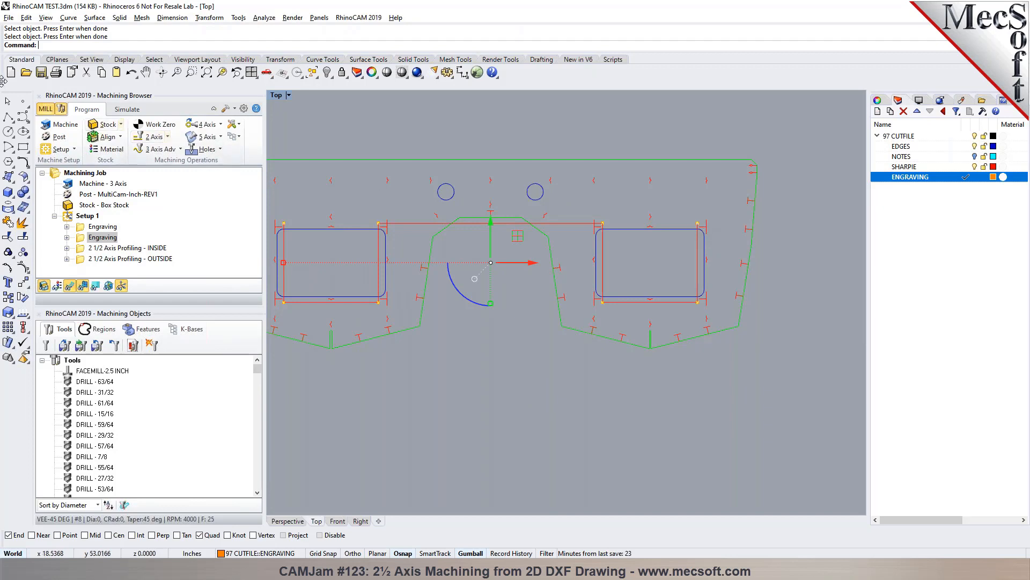
- Simulate the second engraving and the inside and outside profiling to the end, and inspect the cut stock in perspective
left_click(127, 109)
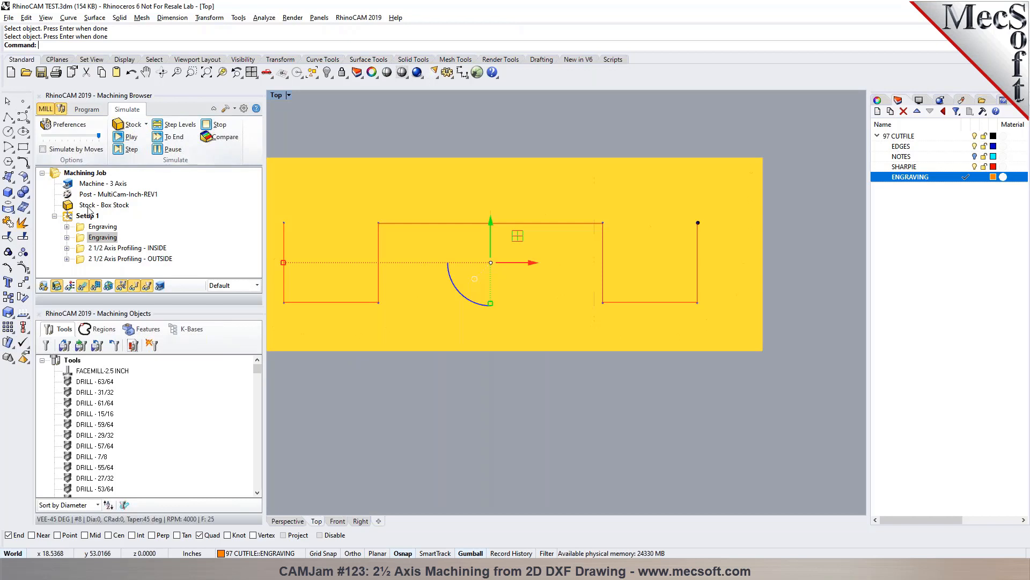
right_click(102, 237)
left_click(136, 297)
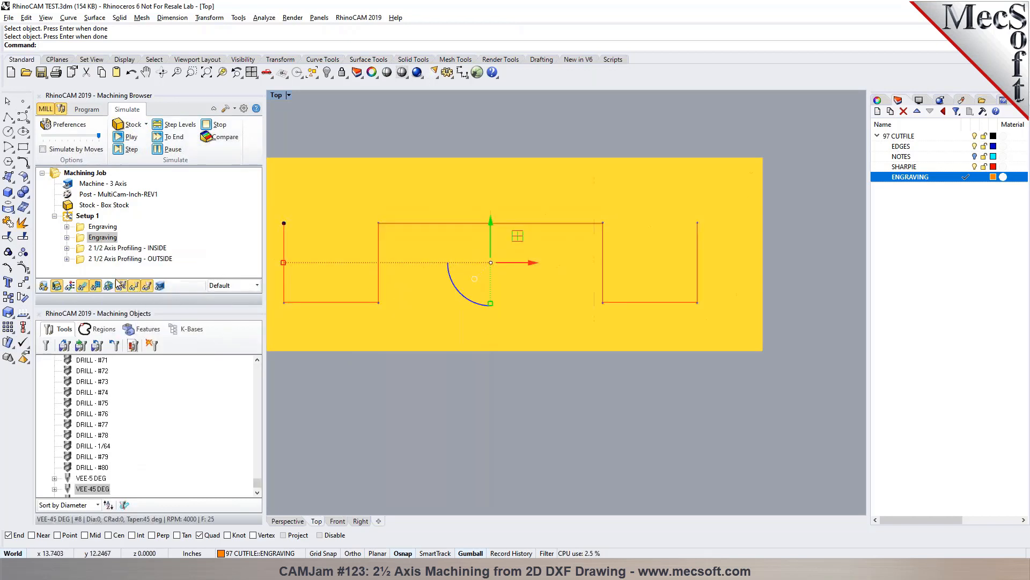
left_click(129, 248)
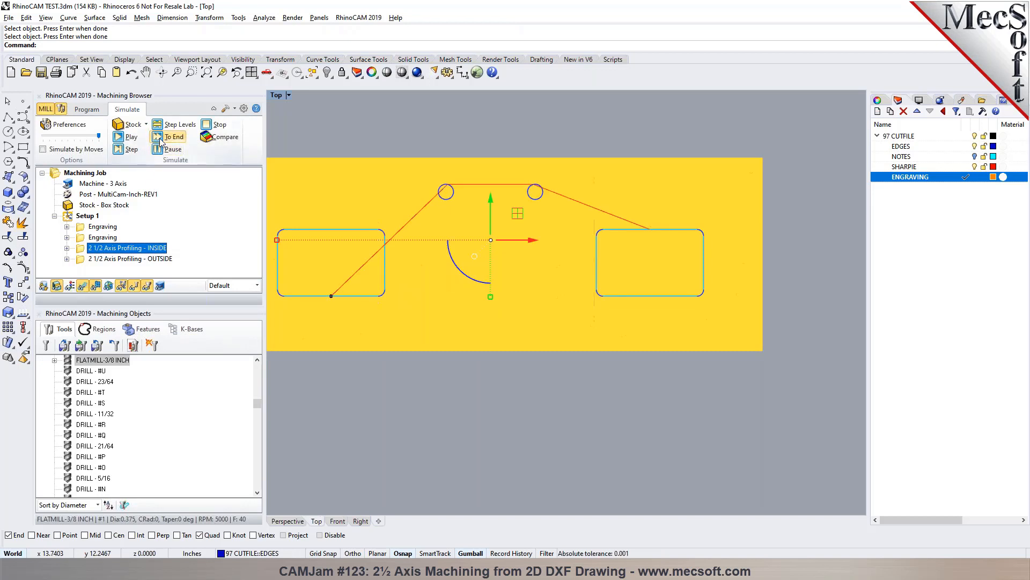
left_click(155, 258)
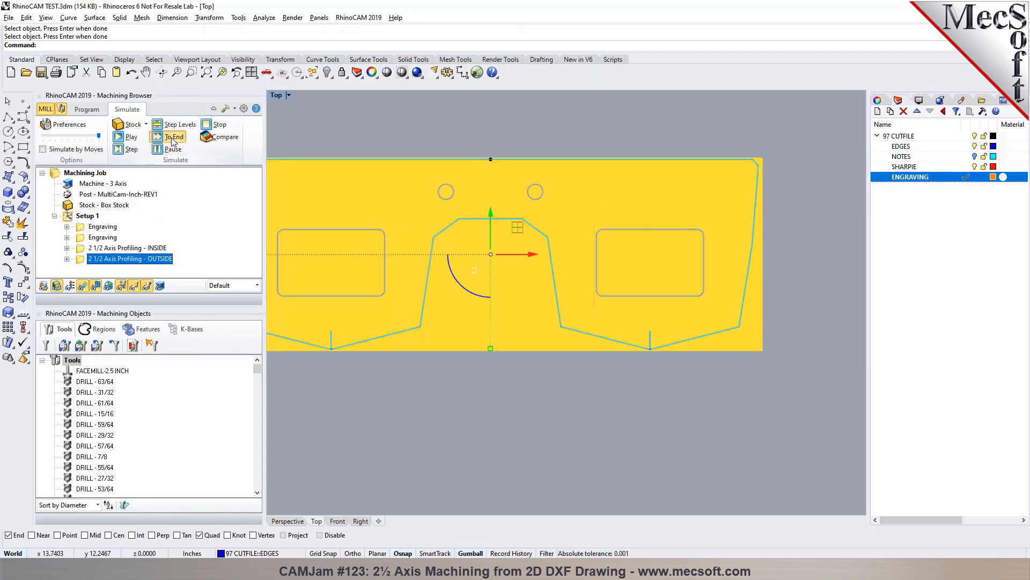
left_click(349, 494)
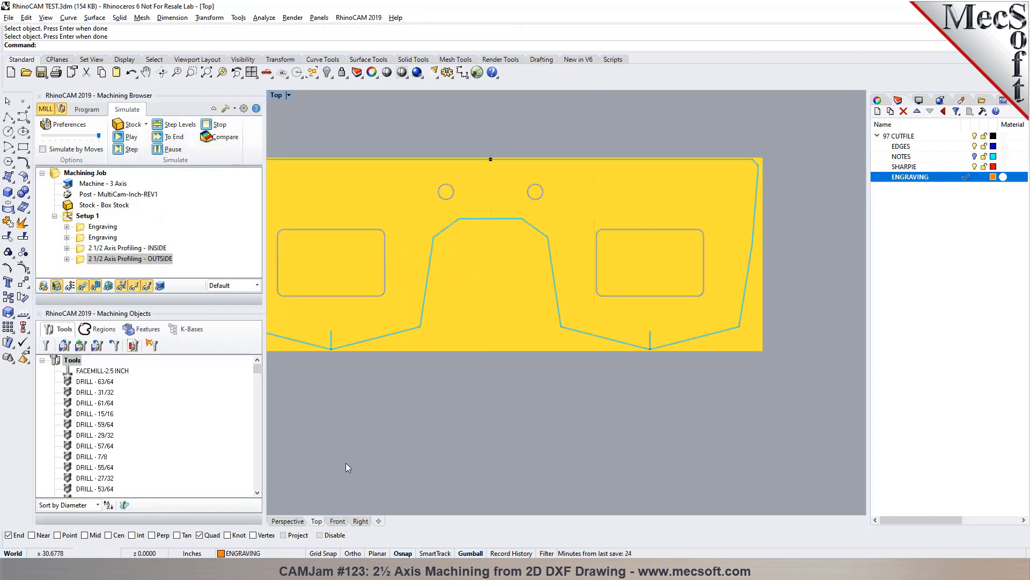
left_click(287, 521)
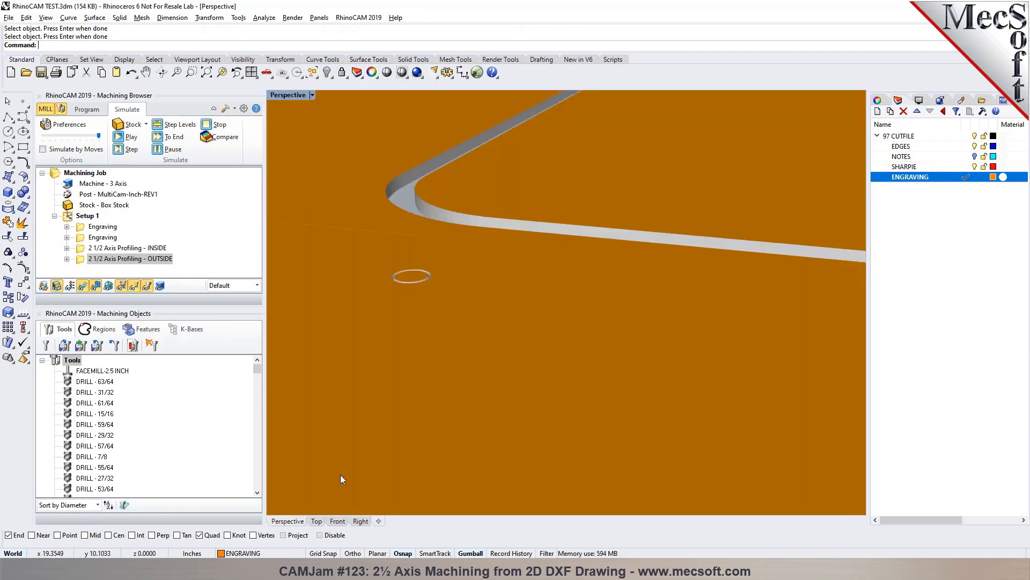
scroll(427, 274, "down", 2)
scroll(426, 273, "up", 2)
scroll(404, 257, "down", 3)
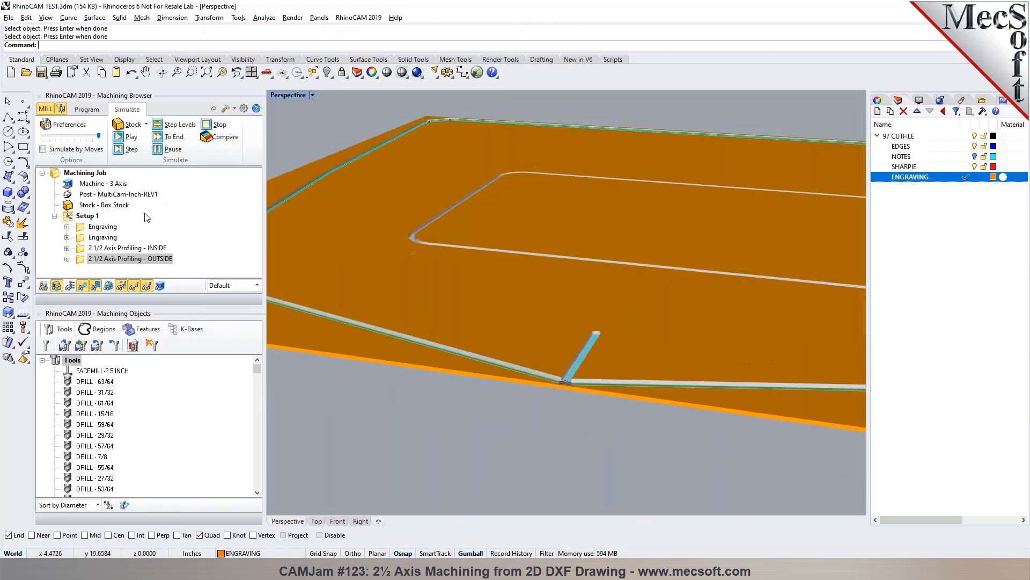
- Review the machining operations information for Setup 1, including each operation's cut feed and machine time
left_click(85, 215)
right_click(92, 216)
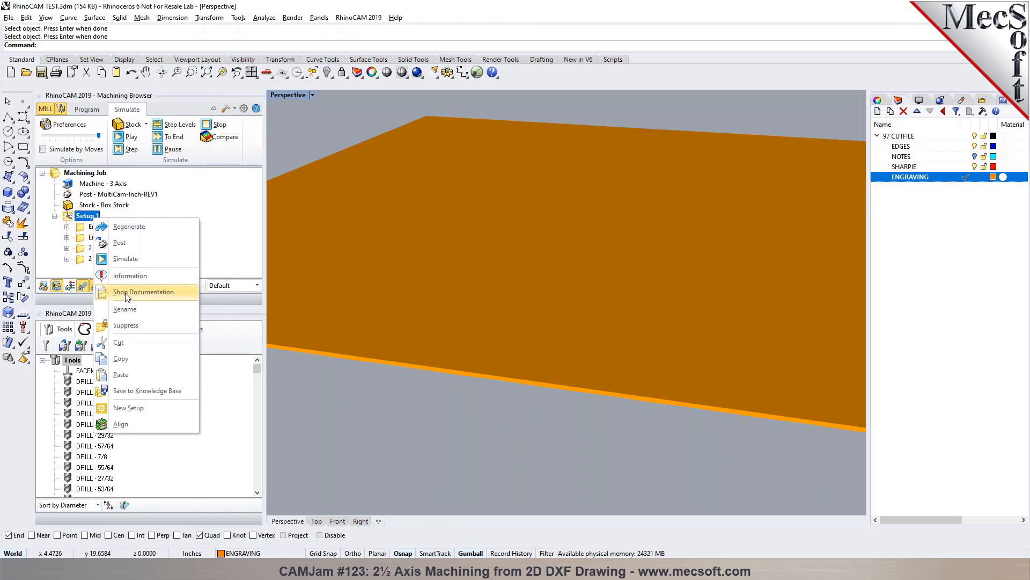
left_click(131, 276)
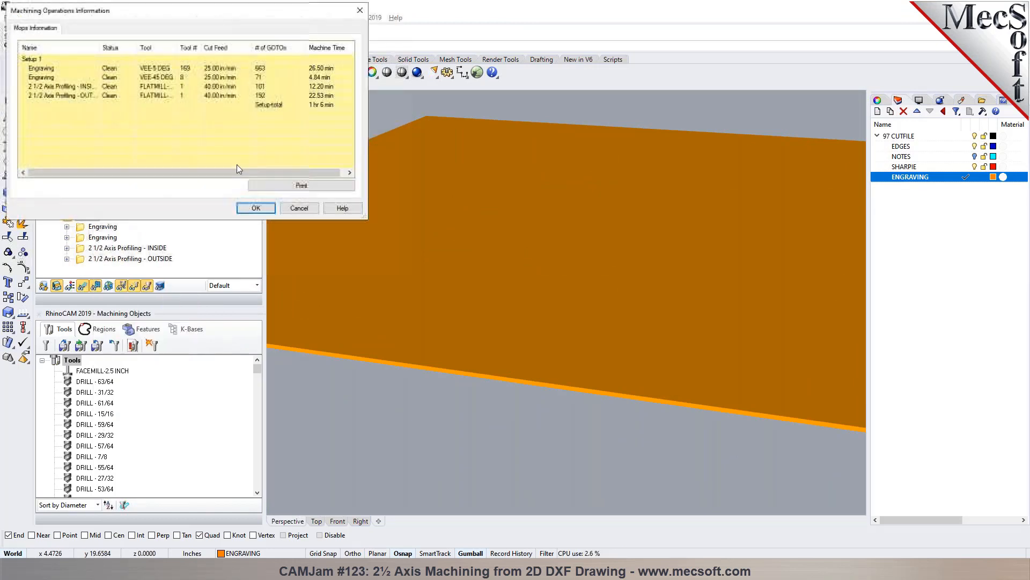
left_click(230, 70)
left_click(230, 80)
left_click(226, 95)
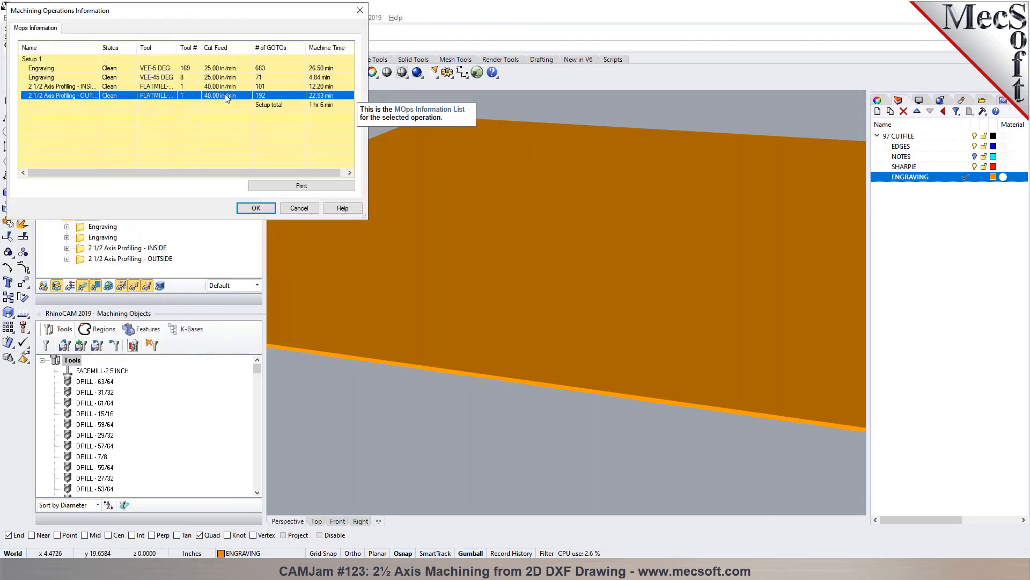
left_click(225, 105)
left_click(215, 69)
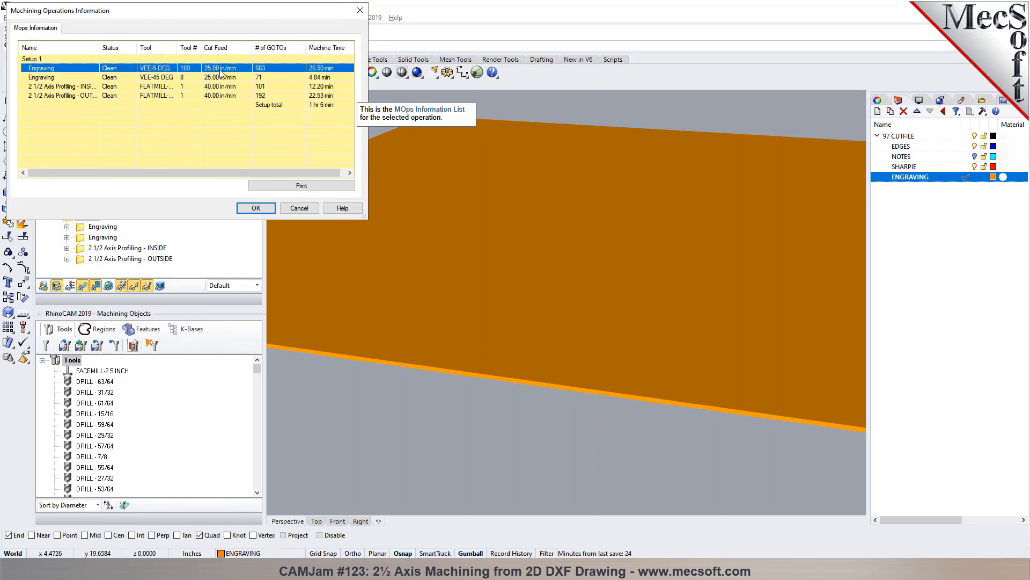
left_click(226, 96)
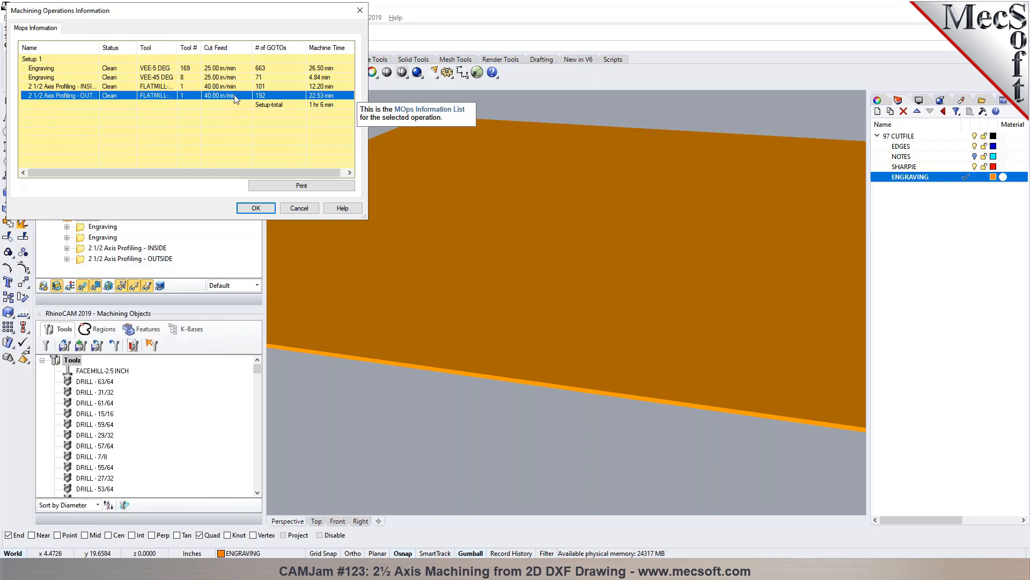
left_click(256, 208)
- Examine the outside profiling operation on the simulated stock in perspective and return to the programming mode
scroll(442, 231, "down", 5)
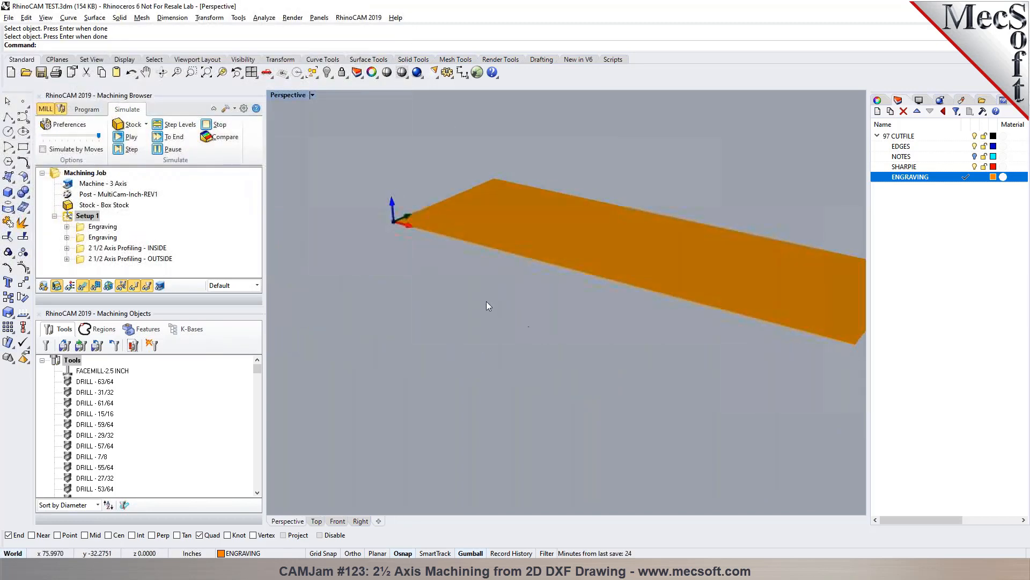
scroll(500, 307, "down", 4)
scroll(586, 275, "up", 5)
scroll(448, 259, "down", 6)
scroll(609, 169, "up", 2)
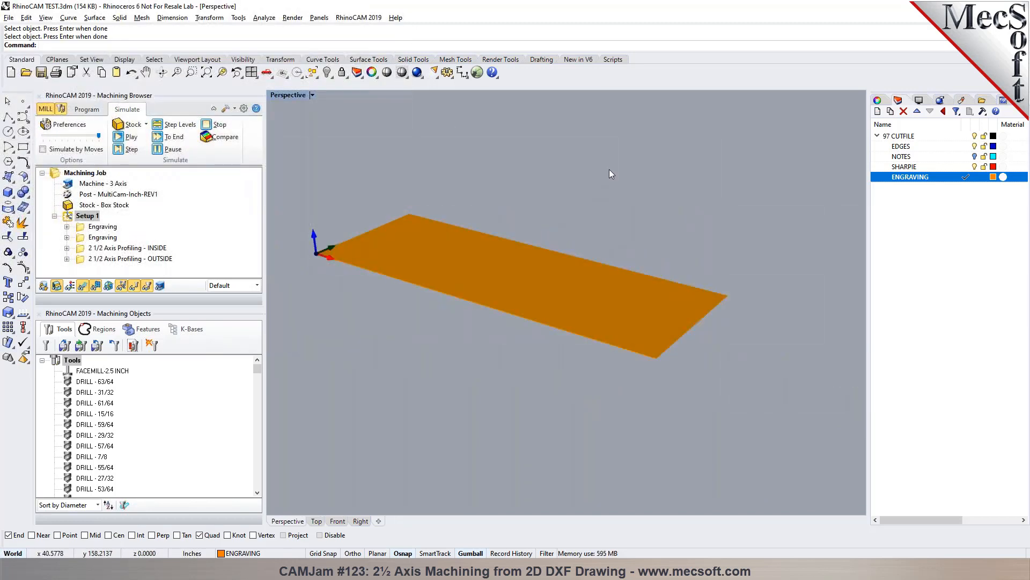
left_click(150, 258)
right_click_drag(357, 266, 333, 253)
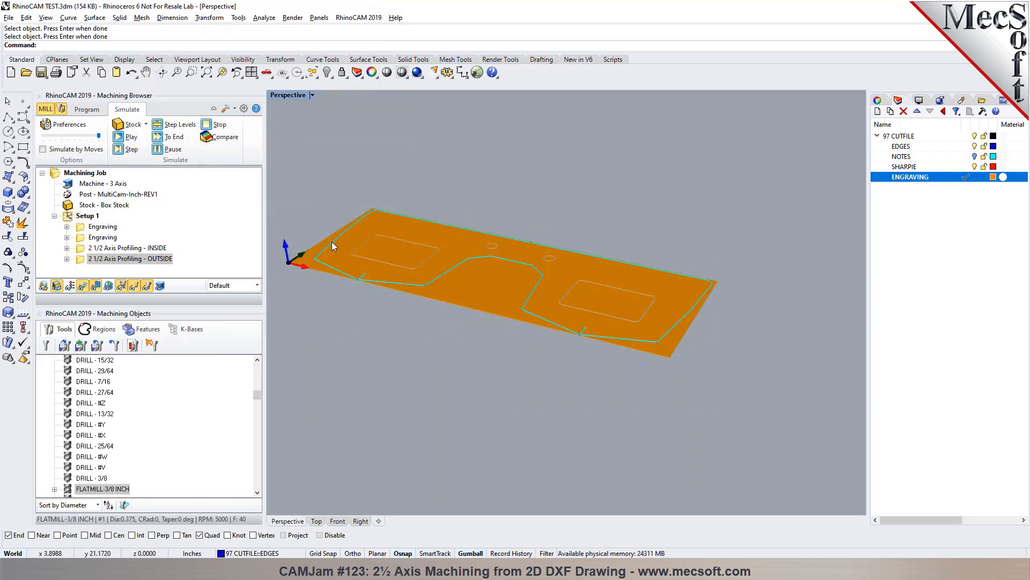
left_click(87, 109)
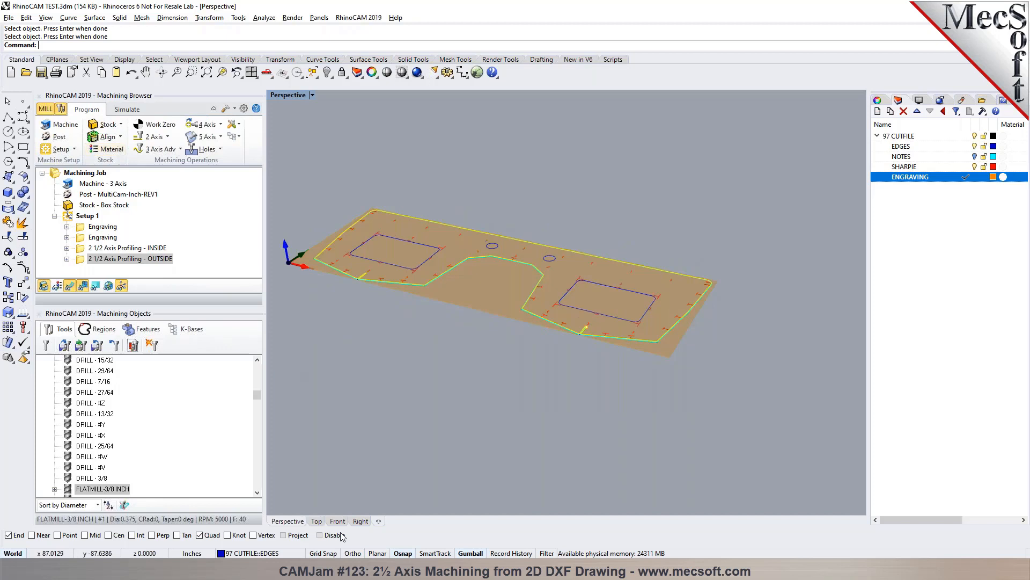
- From the top view, review the cut start side and outside/inside options in the outside profiling operation's cut parameters, then close it without changes
left_click(316, 521)
scroll(456, 326, "up", 5)
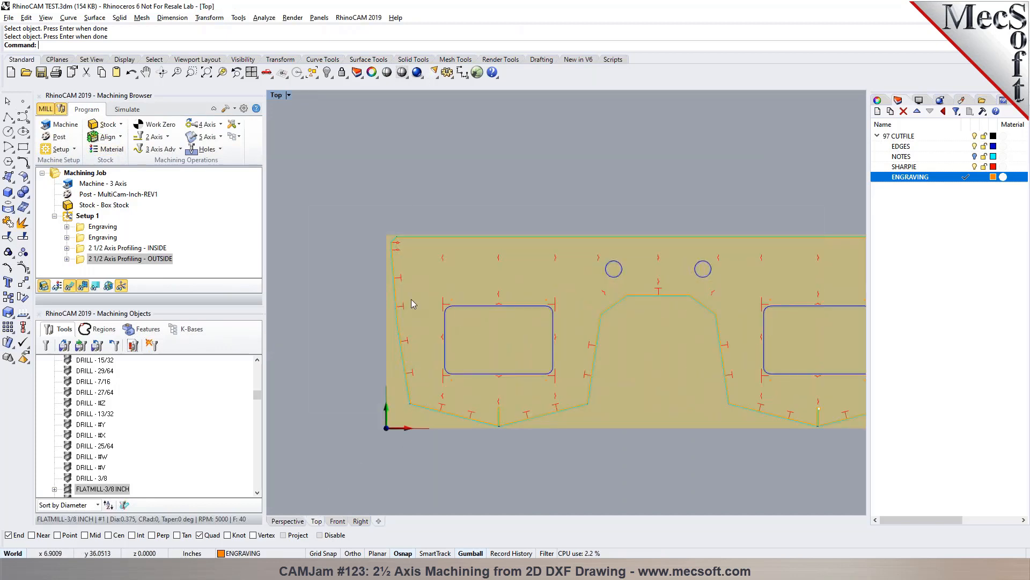
scroll(456, 326, "down", 5)
scroll(535, 342, "up", 7)
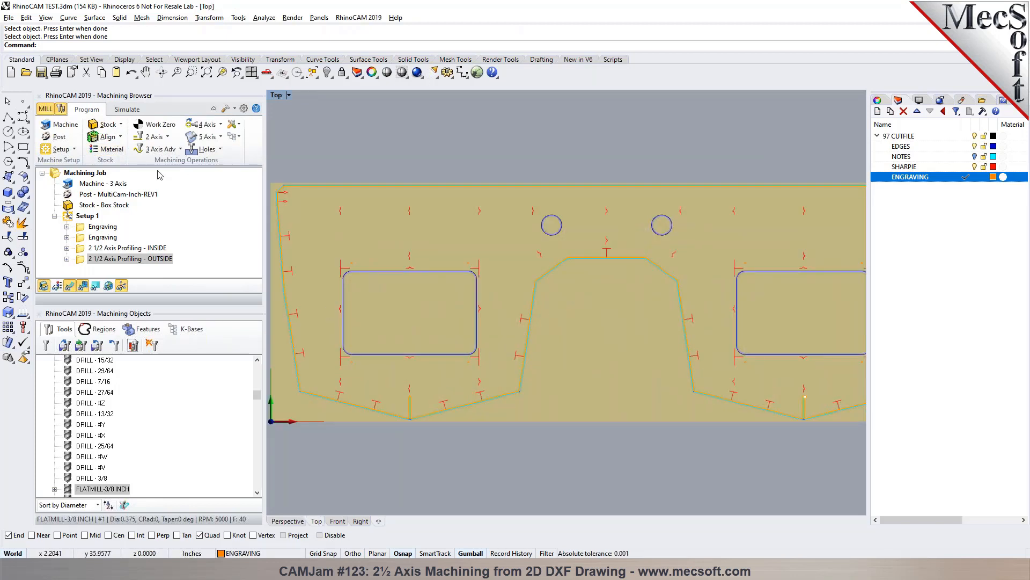
double_click(107, 259)
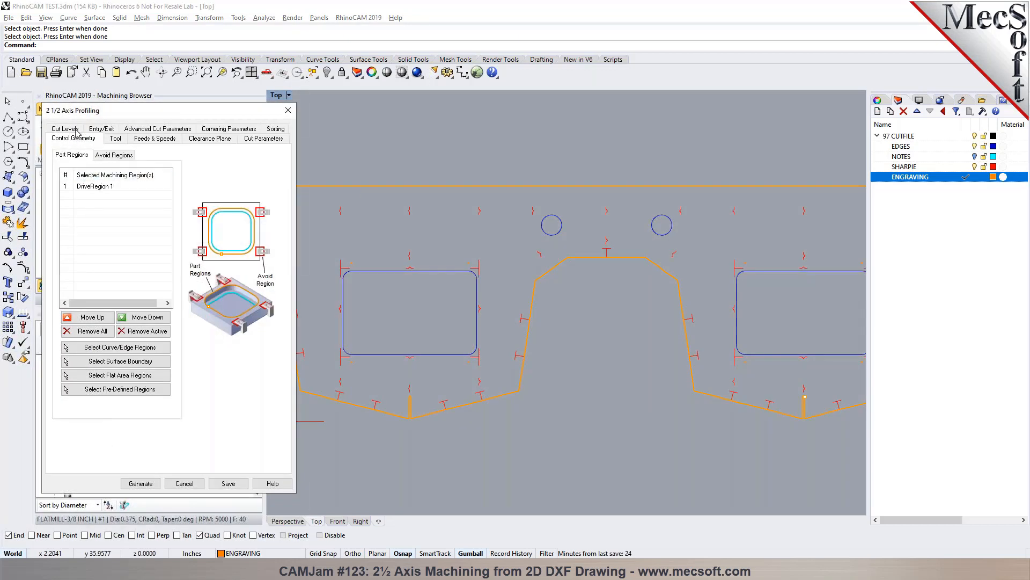
left_click(251, 139)
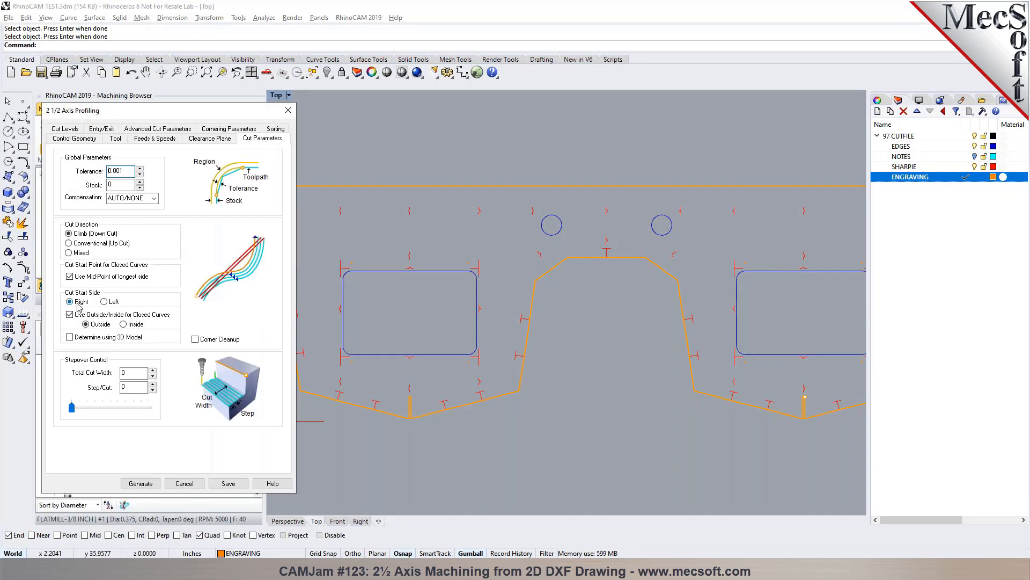
mouse_move(79, 306)
mouse_move(134, 324)
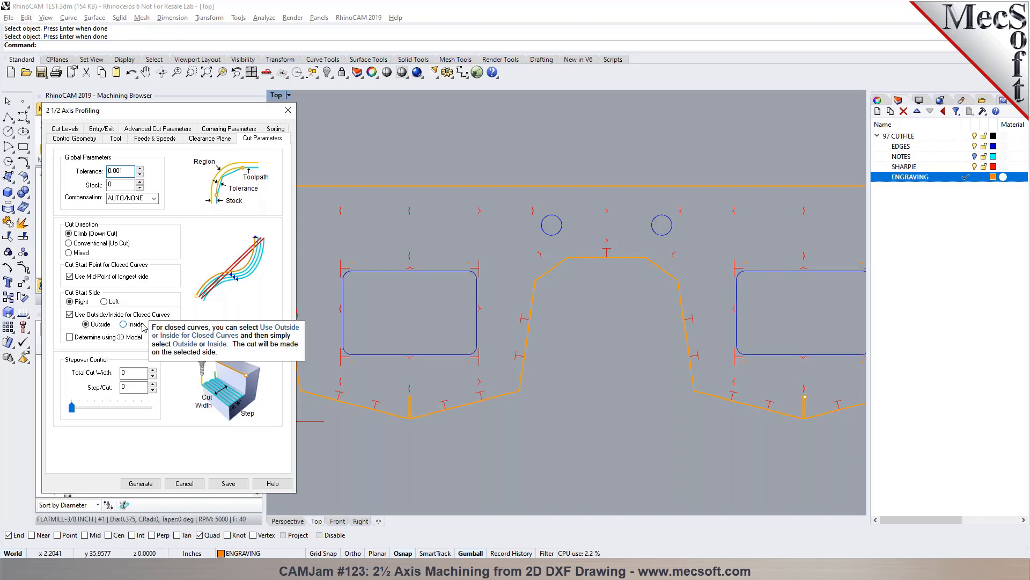
left_click(449, 420)
left_click(199, 484)
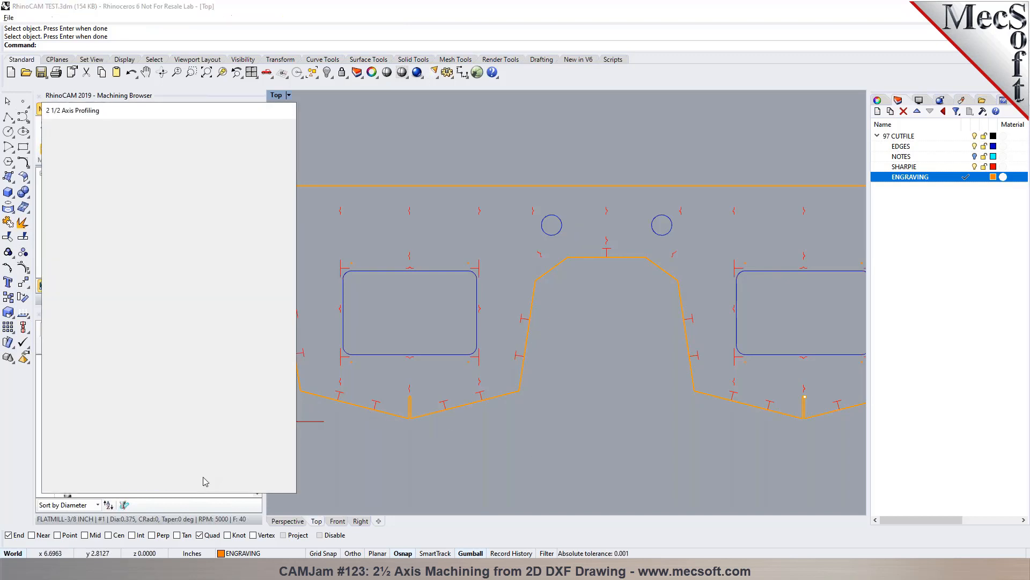
- Display the direction of the part's outer profile curve with Dir and check it around the whole outline
left_click(516, 392)
key("Return")
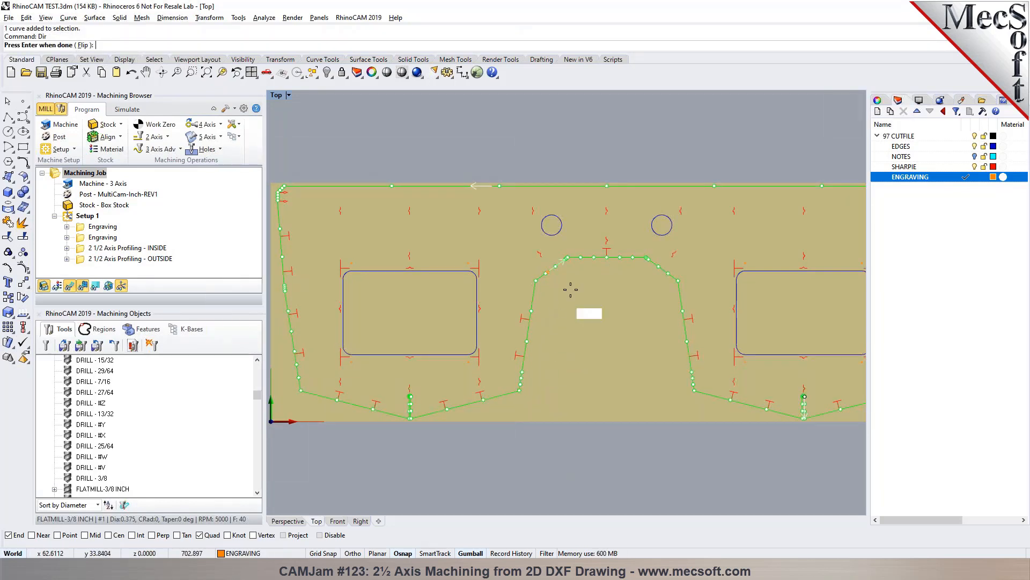
scroll(682, 348, "down", 5)
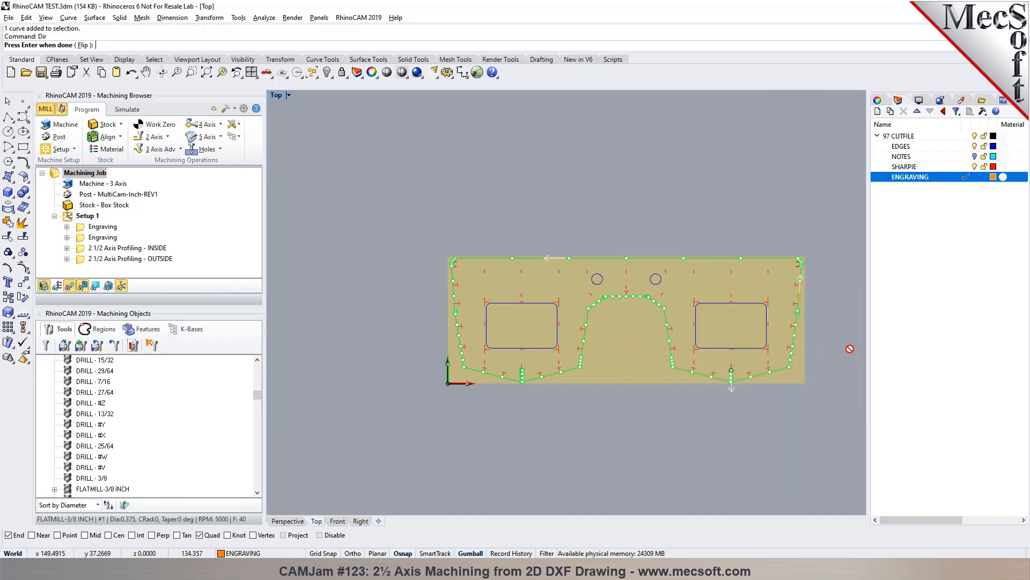
scroll(815, 385, "up", 4)
key("Return")
- Show the directions of both windows and both circles with Dir, and flip the direction of the right window and the right circle
left_click(396, 329)
left_click(673, 328, "shift")
left_click(489, 230, "shift")
left_click(570, 232, "shift")
type("Dir")
key("Return")
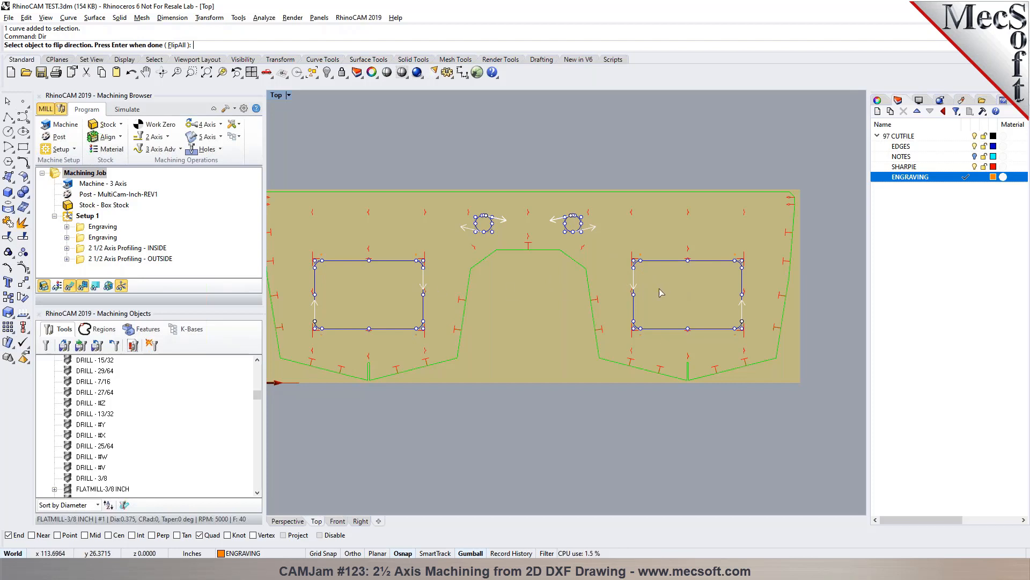
left_click(634, 282)
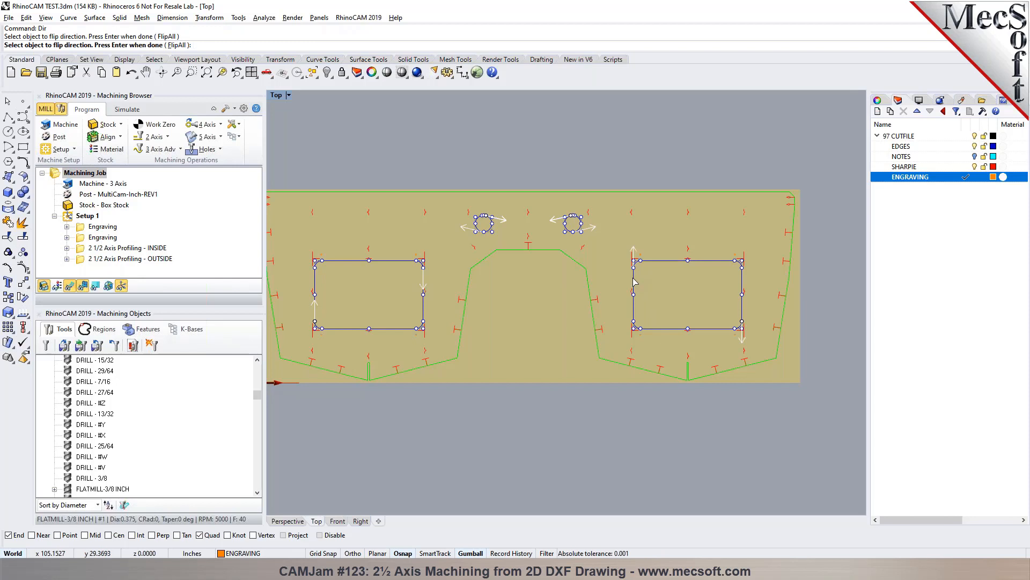
left_click(574, 235)
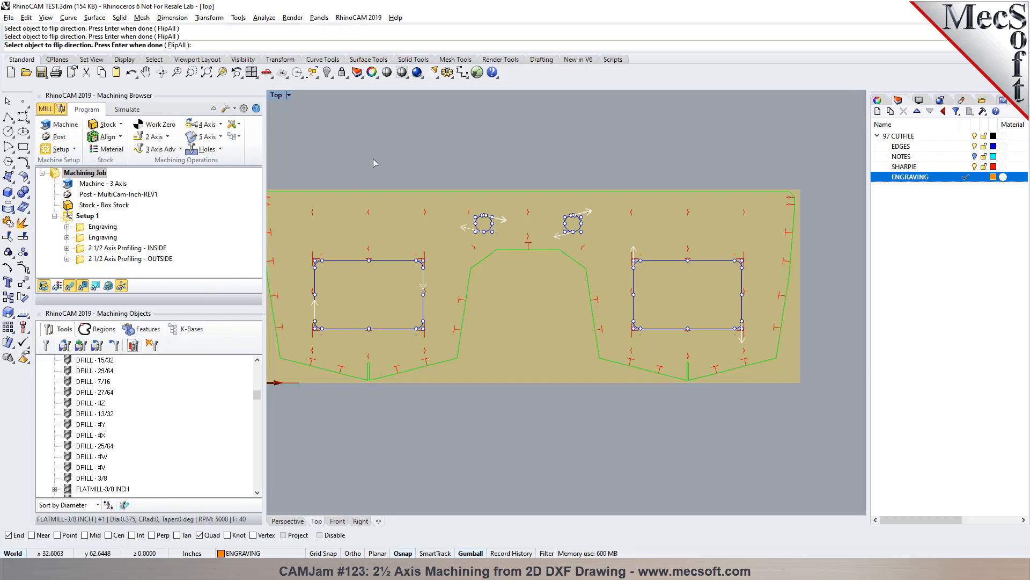
key("Return")
- Duplicate the 2 1/2 Axis Profiling - INSIDE operation within Setup 1
left_click(112, 249)
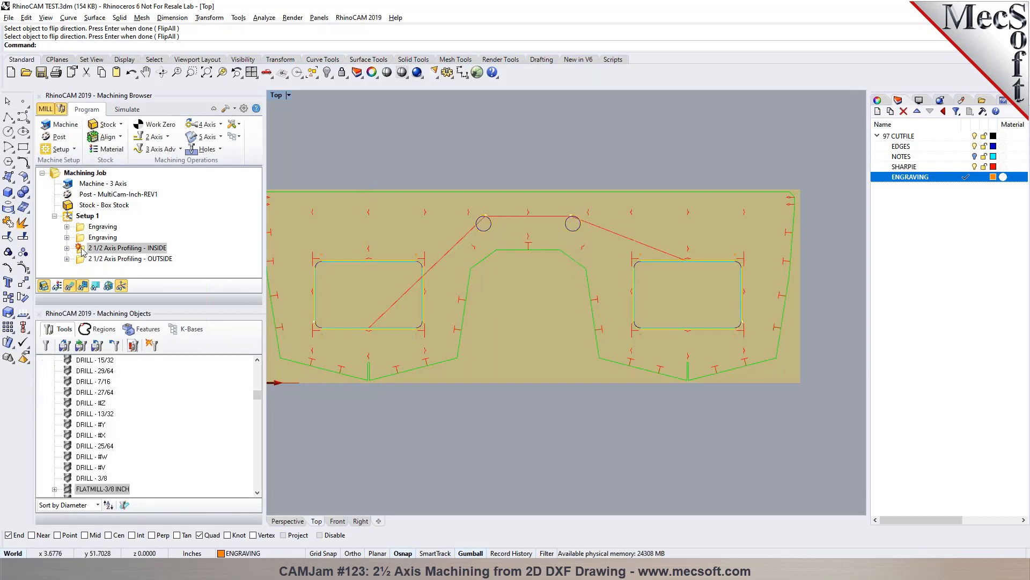
key("ctrl+c")
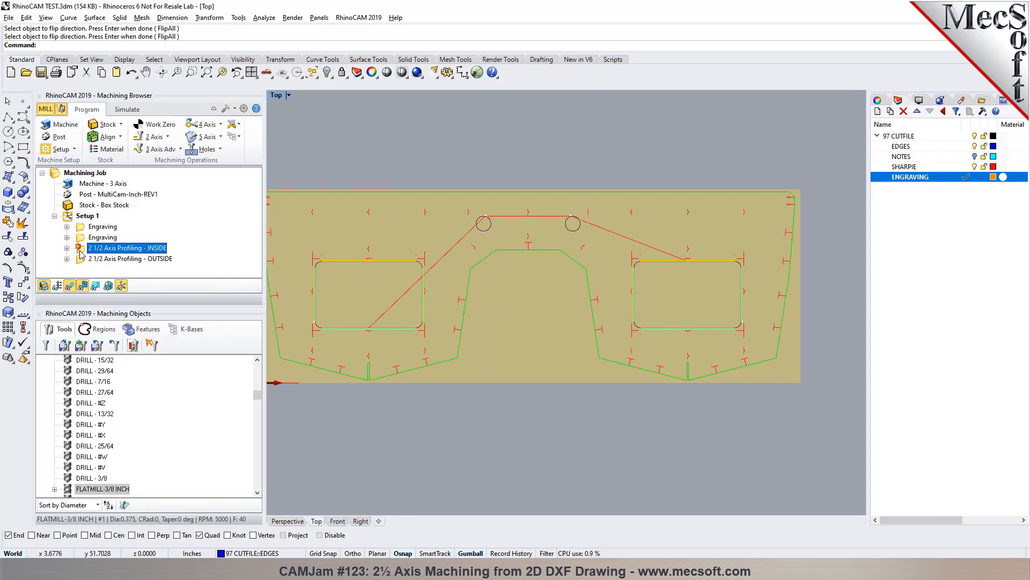
key("ctrl+v")
- Replace the copied operation's machining regions with the left window, left circle, right circle, right window and outer profile, in that order
double_click(80, 251)
left_click(98, 330)
left_click(110, 348)
left_click(316, 291)
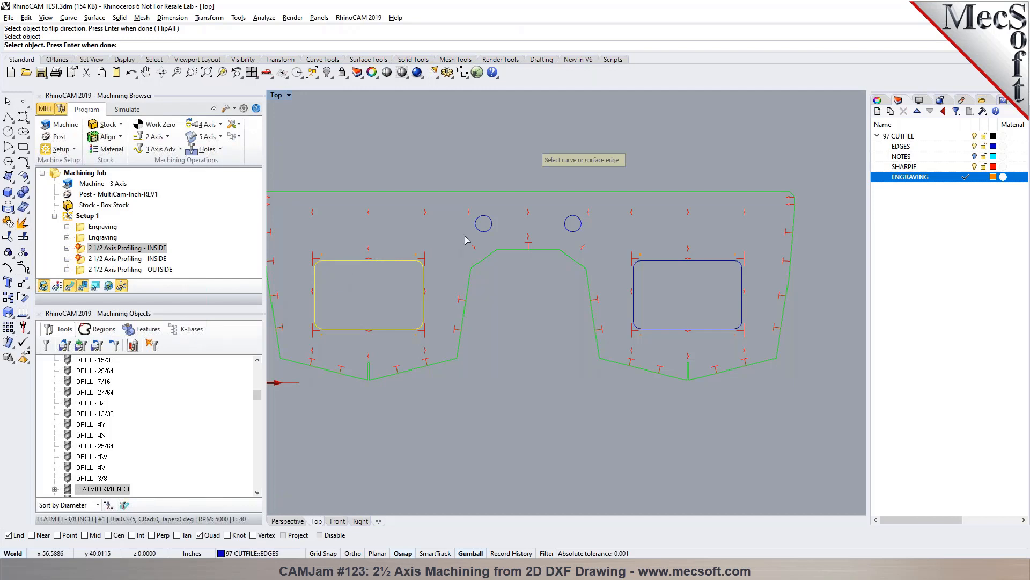
left_click(481, 231)
left_click(573, 232)
left_click(634, 263)
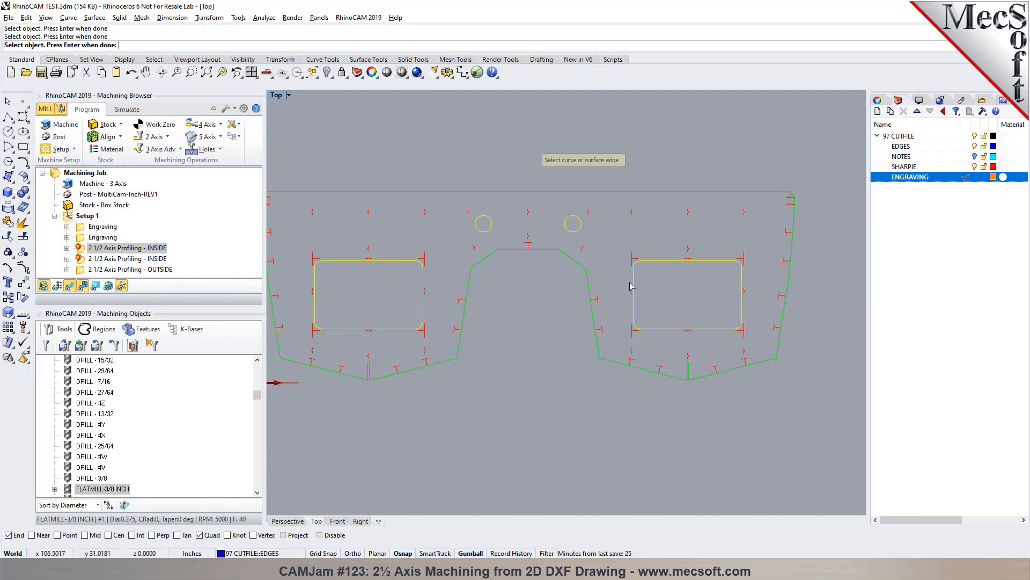
left_click(590, 309)
key("Return")
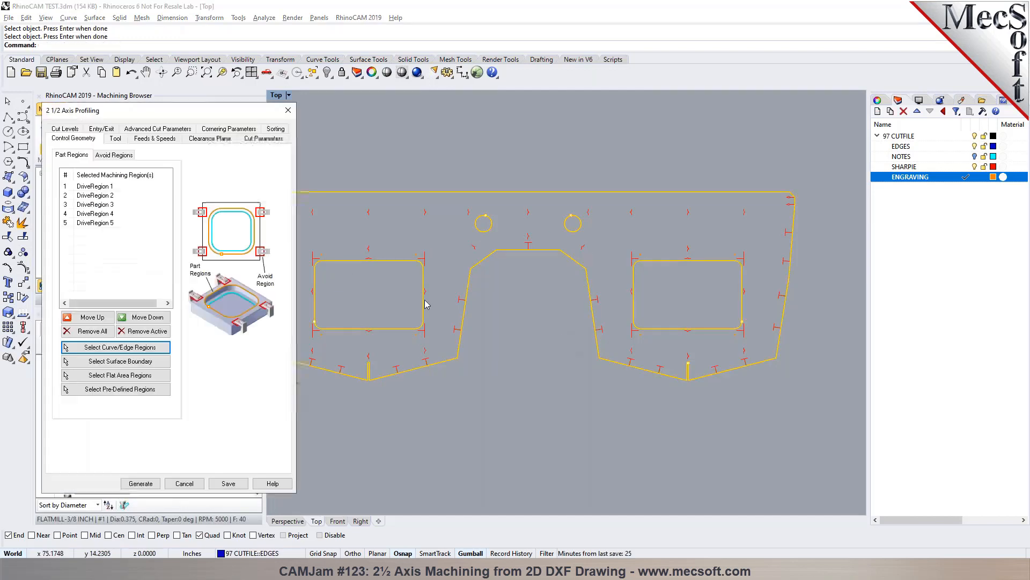
- Check the copied operation's cut levels and cut parameters, and generate its toolpath
left_click(67, 130)
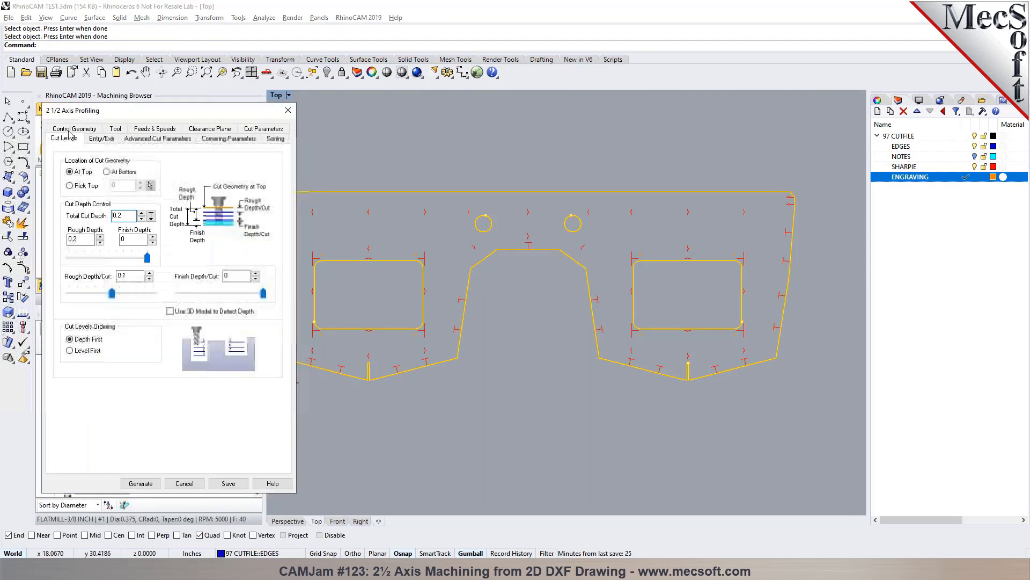
left_click(262, 129)
left_click(140, 484)
- Examine the newly generated profiling toolpath across the part at close range and overall
scroll(330, 274, "up", 6)
scroll(331, 272, "down", 10)
scroll(541, 219, "up", 4)
scroll(803, 309, "down", 6)
scroll(820, 324, "up", 8)
scroll(582, 153, "up", 4)
scroll(507, 165, "down", 5)
scroll(684, 153, "up", 7)
scroll(711, 165, "down", 6)
- Rename the copied operation as 2 1/2 Axis Profiling, without the INSIDE suffix
left_click(146, 251)
left_click_drag(142, 249, 166, 249)
key("BackSpace")
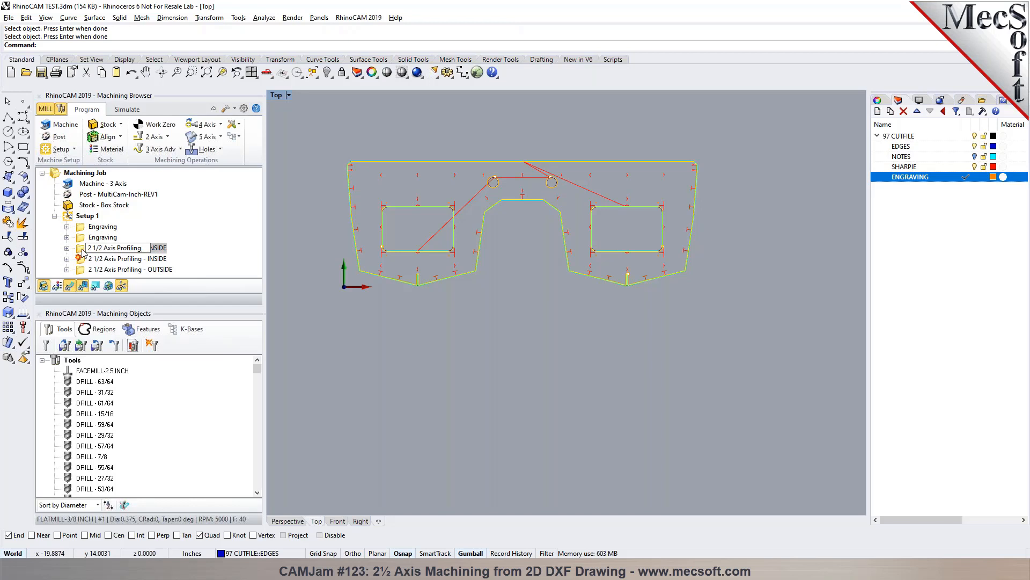
key("Return")
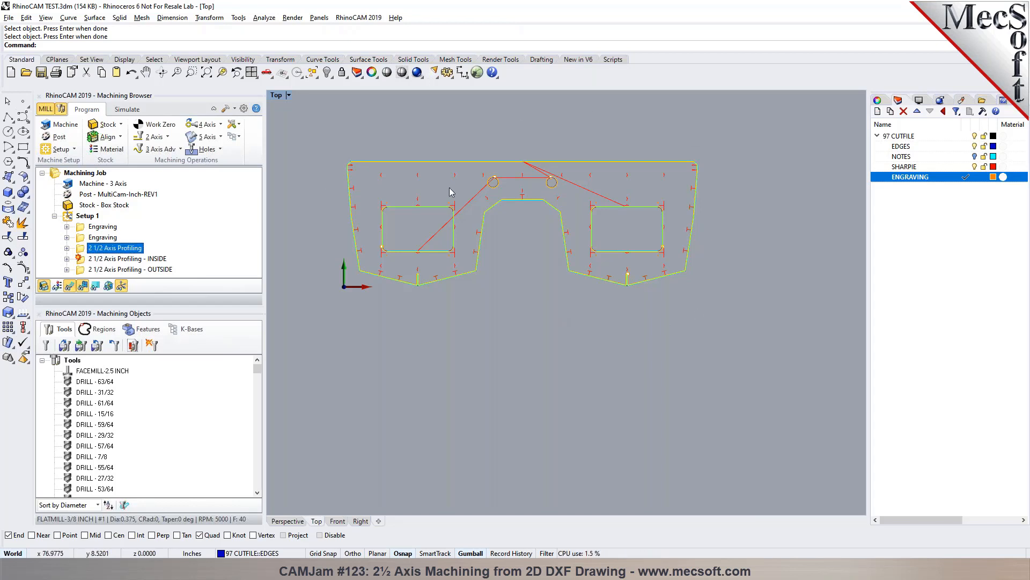
- Examine on which side of each small circle and the right window the combined operation's toolpath runs
scroll(449, 159, "up", 6)
scroll(720, 211, "down", 6)
scroll(594, 198, "down", 3)
scroll(598, 205, "up", 6)
scroll(495, 236, "up", 3)
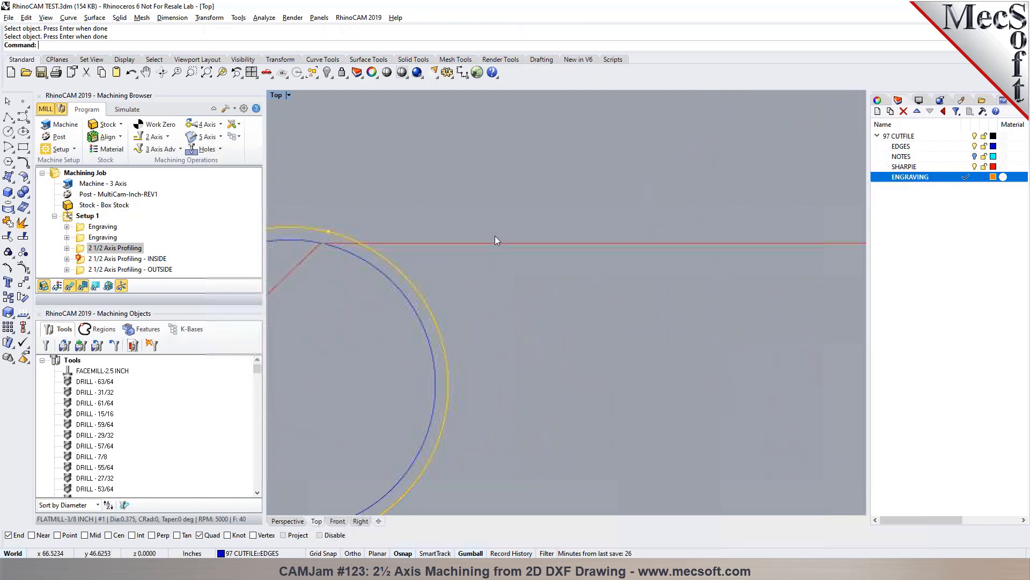
scroll(456, 248, "down", 2)
scroll(420, 237, "up", 2)
scroll(486, 226, "down", 3)
scroll(504, 233, "up", 4)
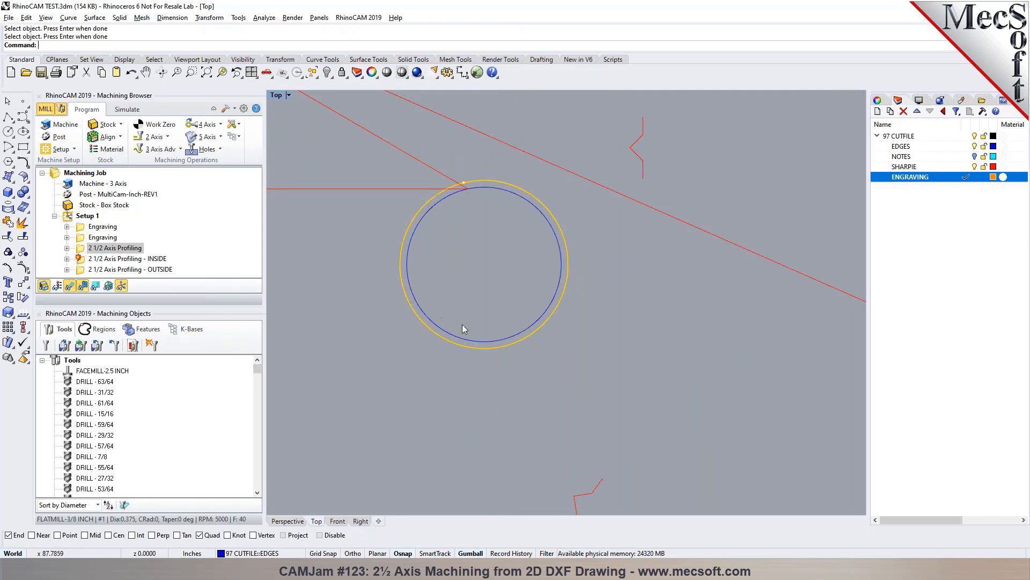
scroll(549, 211, "down", 5)
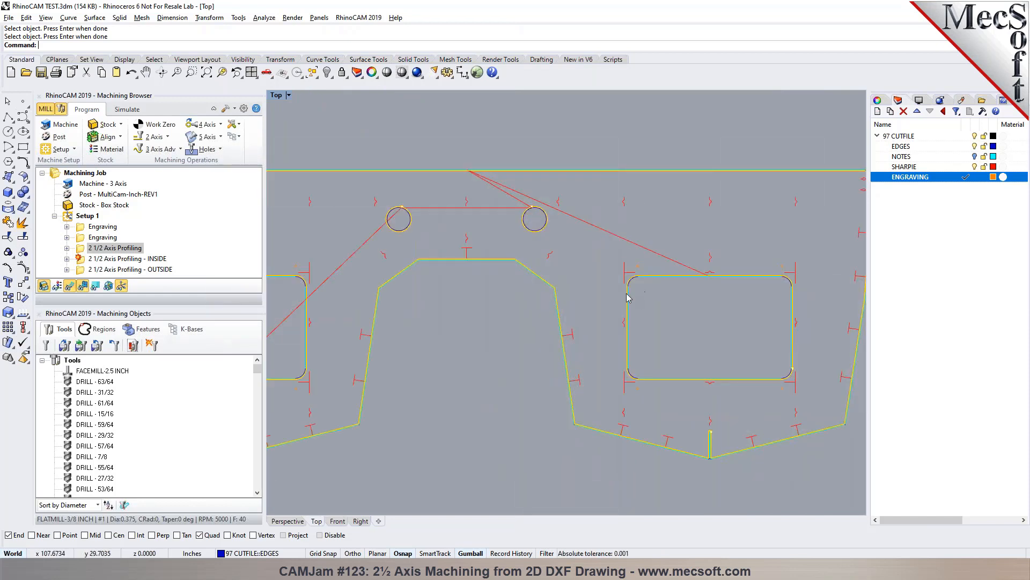
- Simulate the combined 2 1/2 Axis Profiling operation, inspect the cuts around the circles and profile, and return to the programming mode
left_click(127, 109)
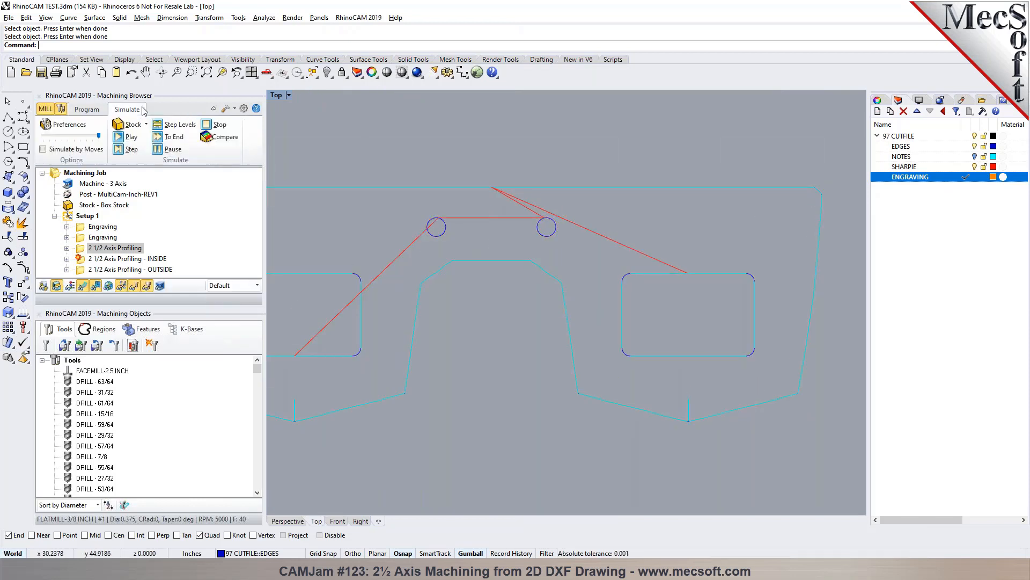
left_click(131, 138)
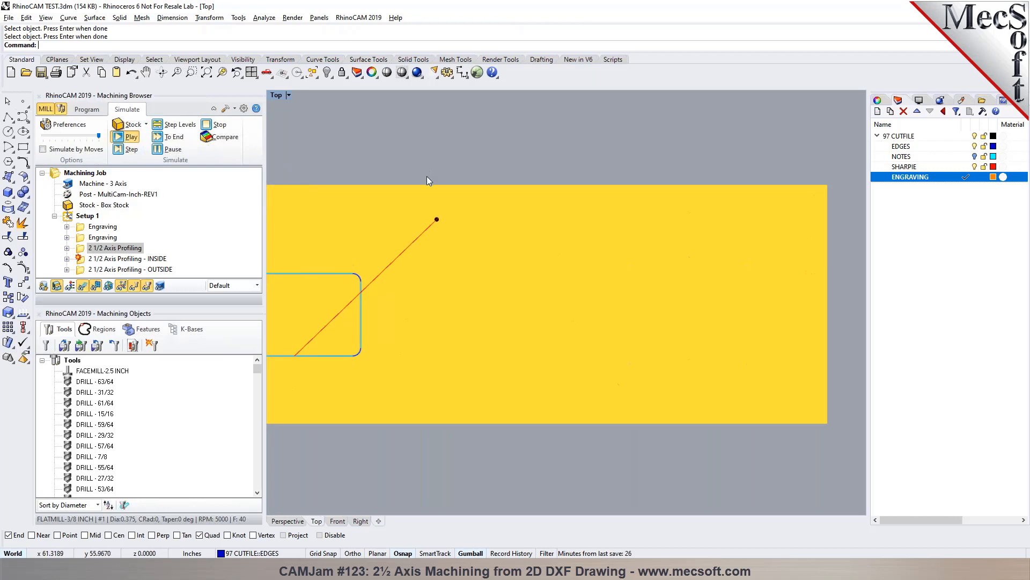
scroll(436, 176, "up", 10)
scroll(443, 277, "up", 6)
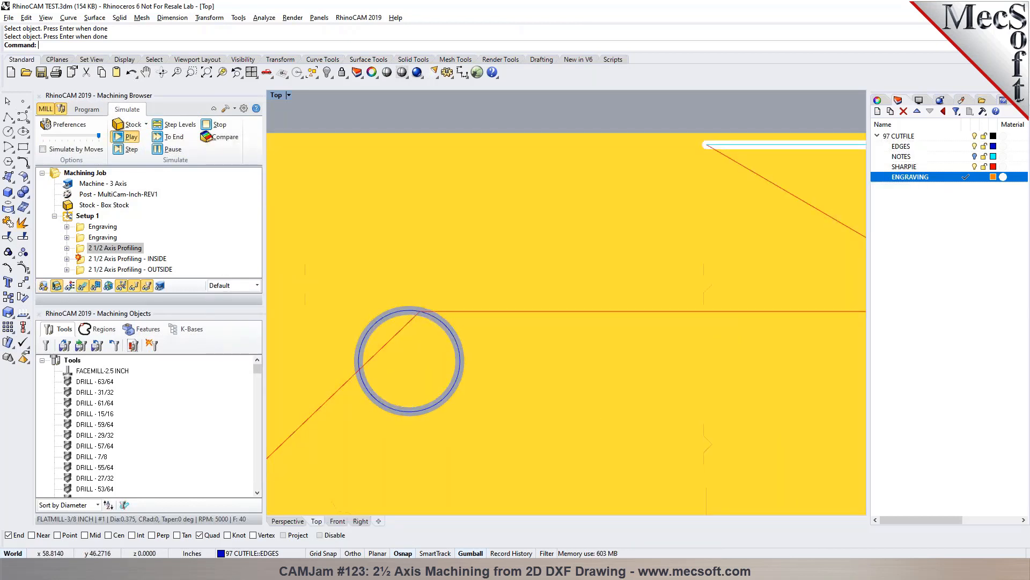
scroll(630, 222, "down", 10)
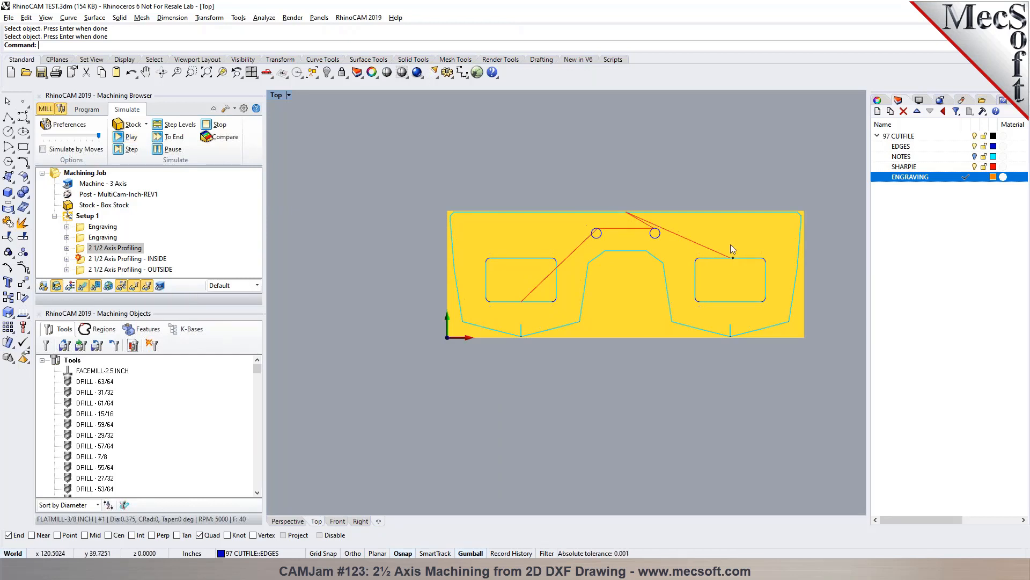
scroll(730, 244, "up", 3)
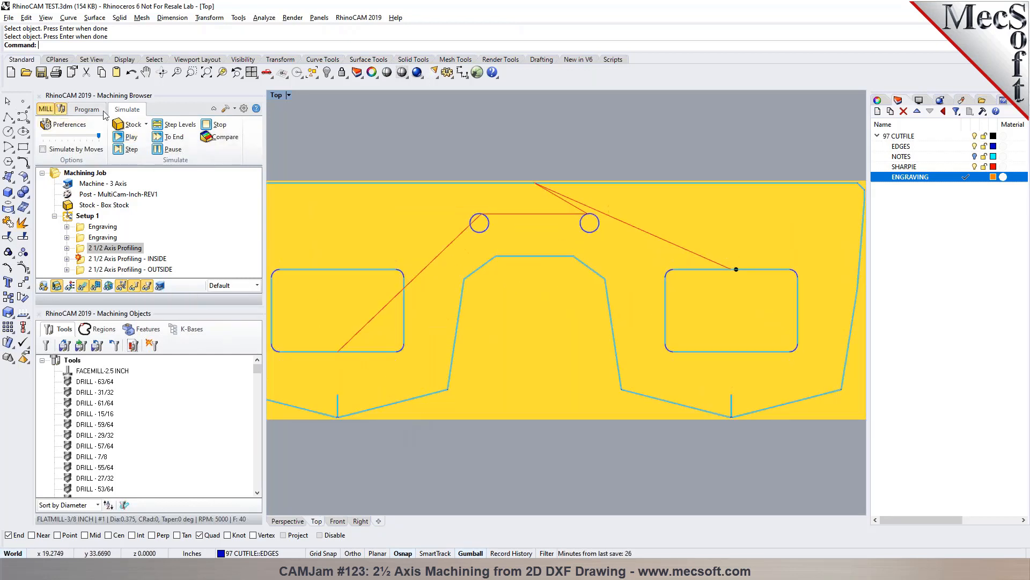
left_click(86, 109)
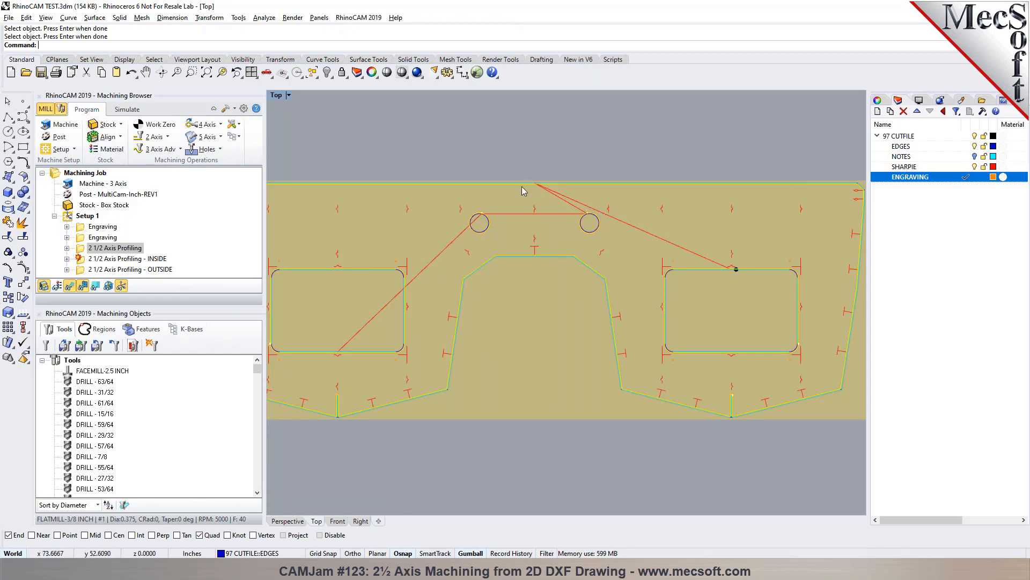
- Show the directions of the profiled curves with the Direction analysis, and flip the left circle's direction and back again
scroll(512, 193, "up", 3)
scroll(490, 285, "up", 1)
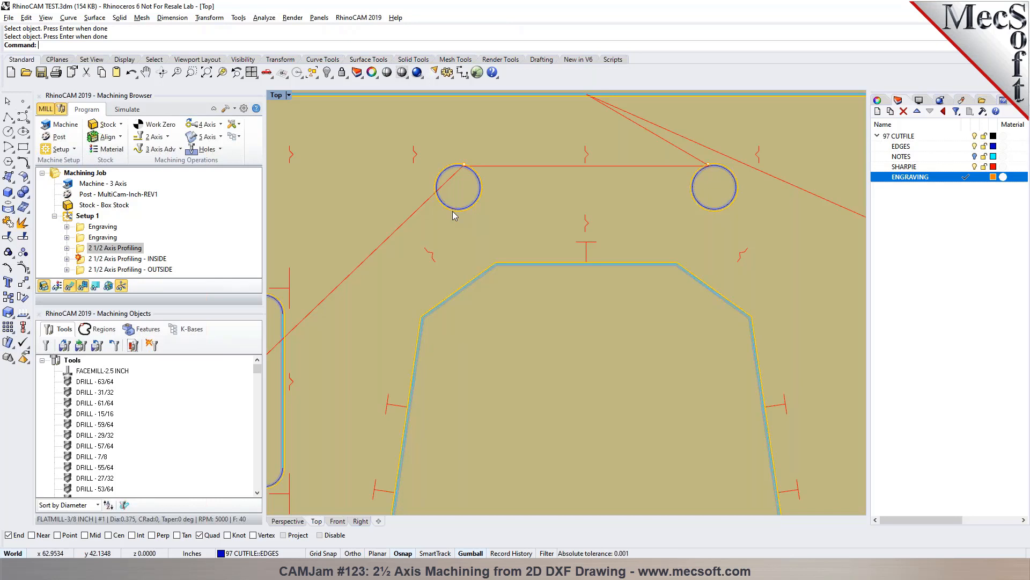
left_click(265, 18)
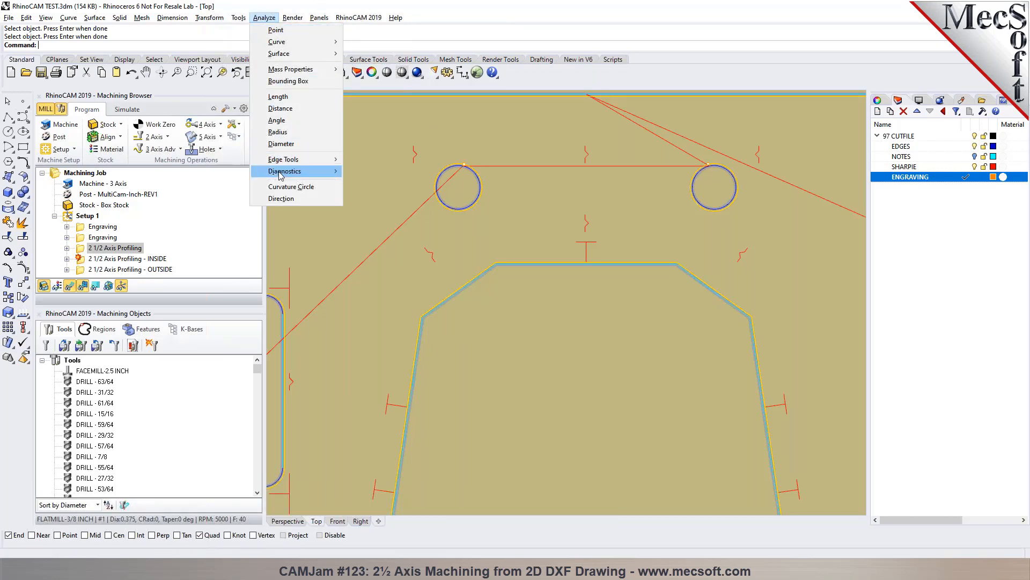
left_click(282, 199)
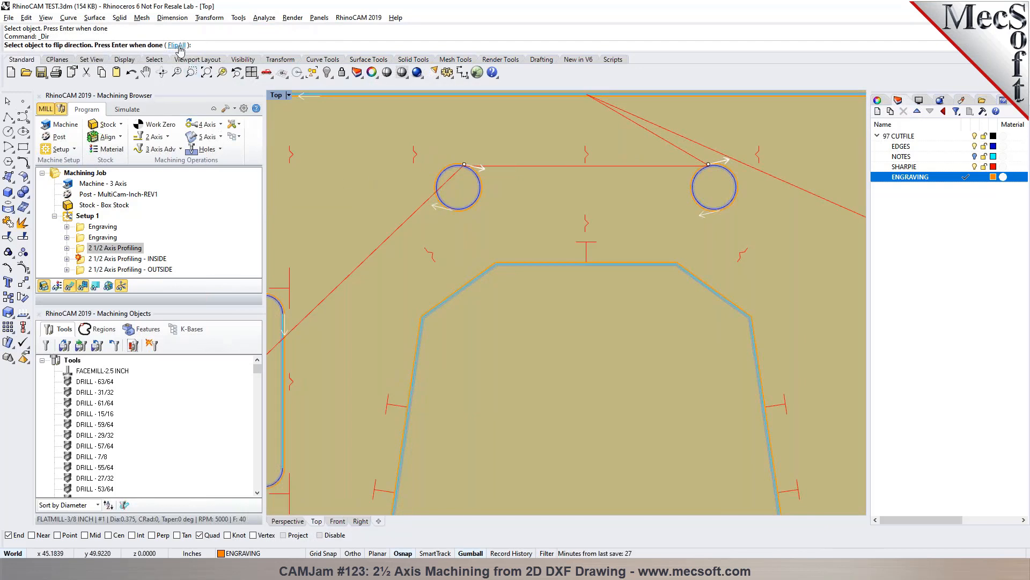
left_click(450, 212)
left_click(450, 212)
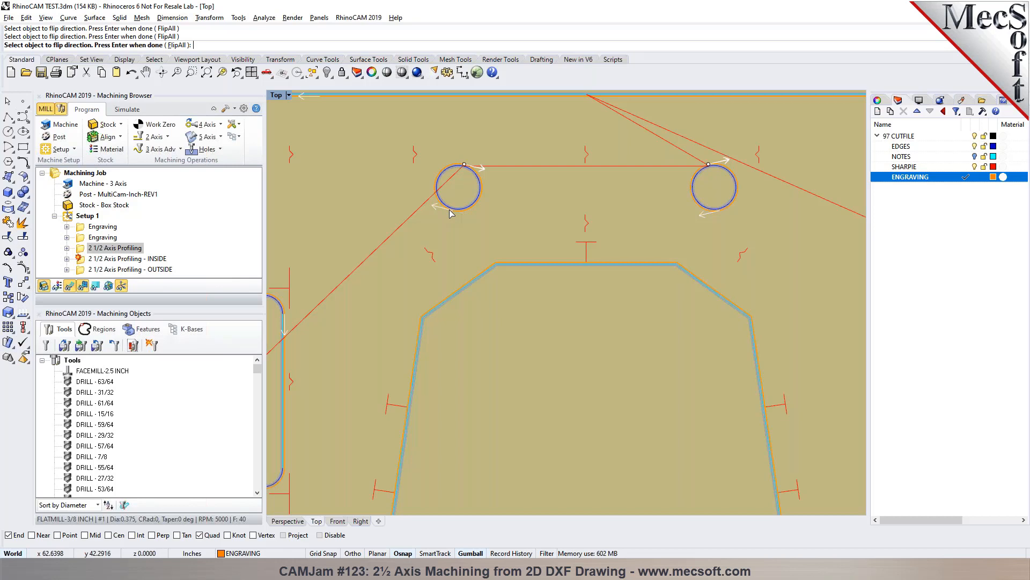
key("Return")
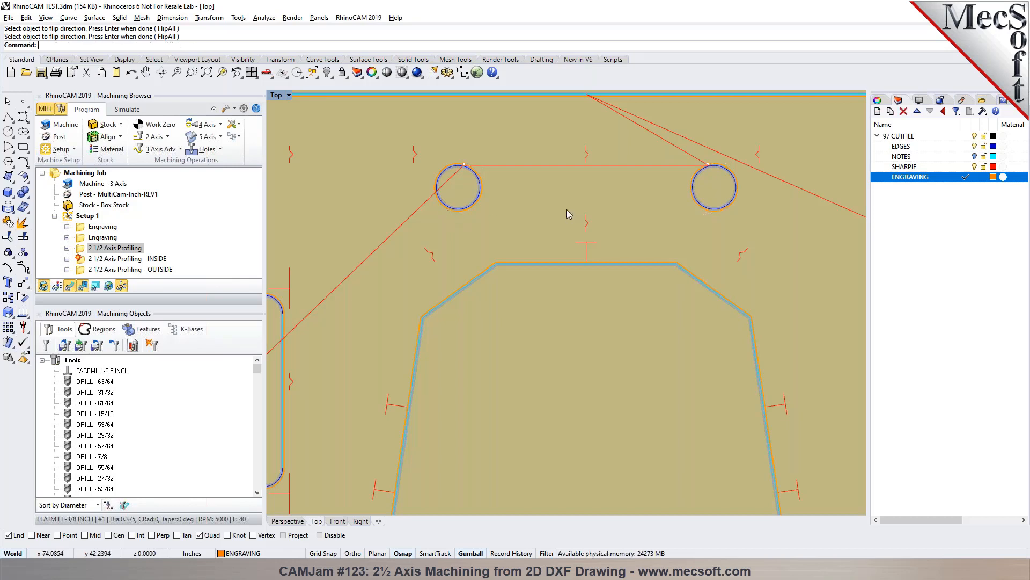
- Delete the 2 1/2 Axis Profiling - INSIDE and 2 1/2 Axis Profiling - OUTSIDE operations from Setup 1
scroll(569, 204, "down", 8)
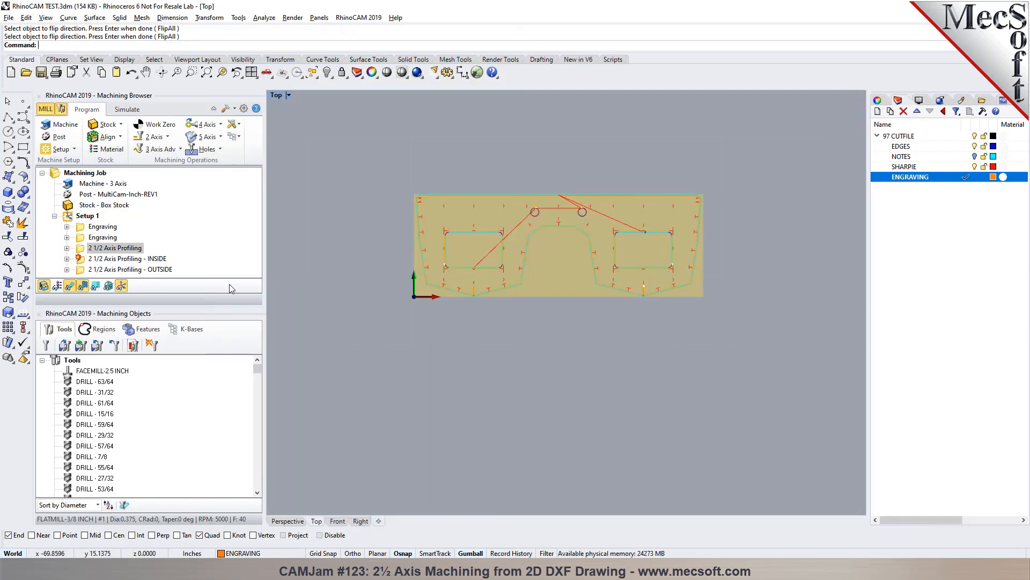
left_click(155, 263)
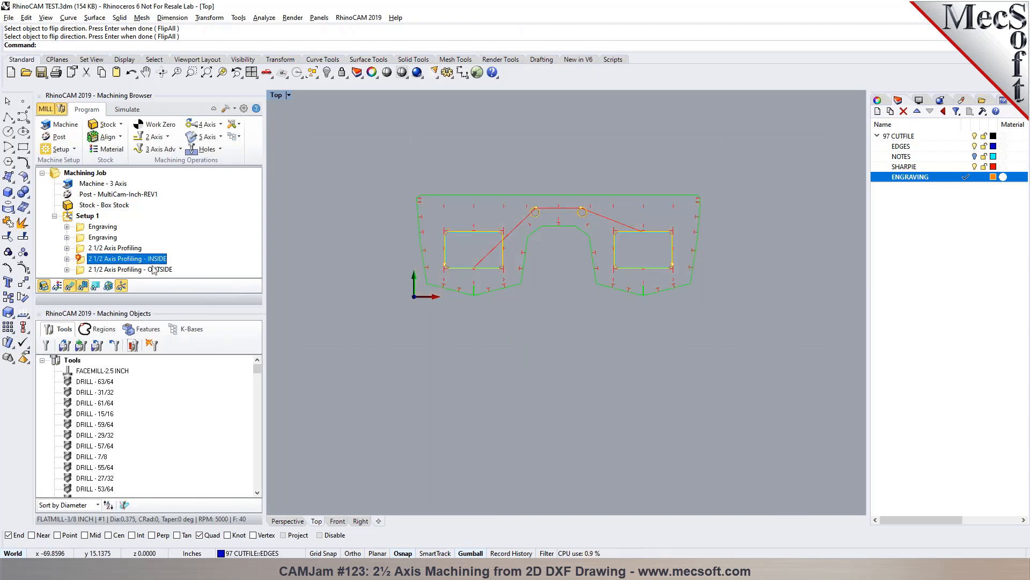
key("Delete")
key("Delete")
left_click(501, 147)
scroll(557, 147, "up", 2)
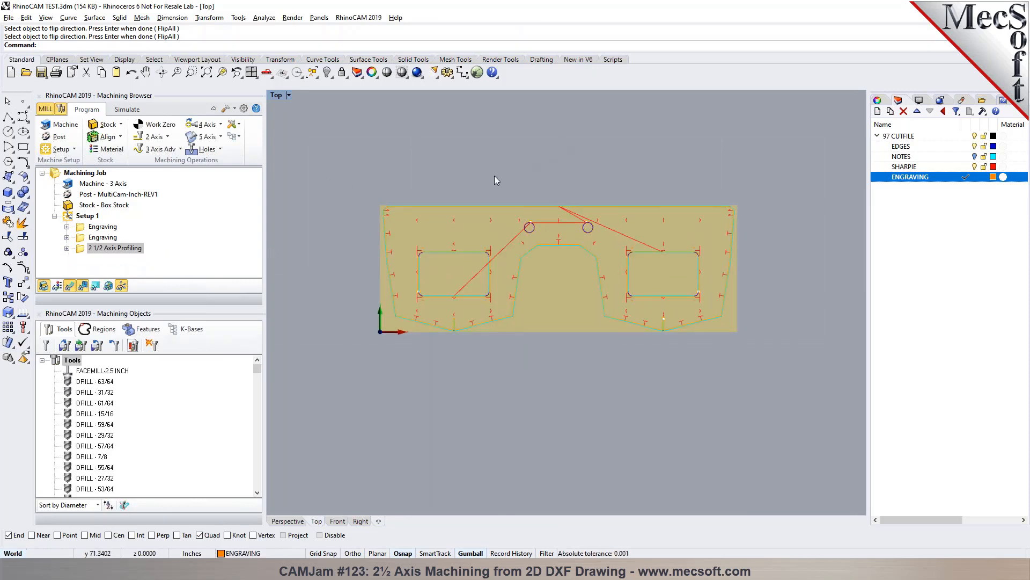
left_click(81, 248)
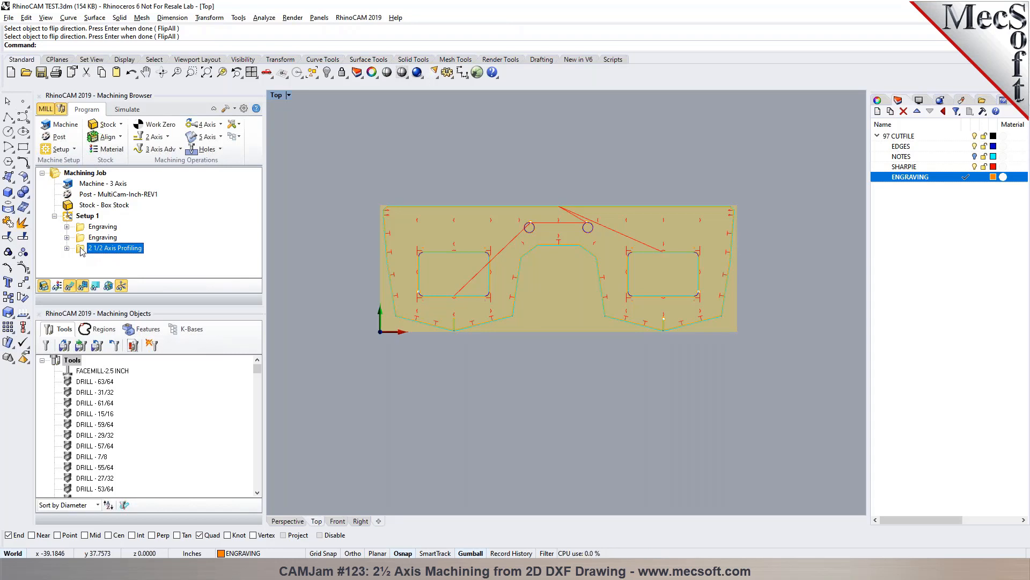
left_click(358, 17)
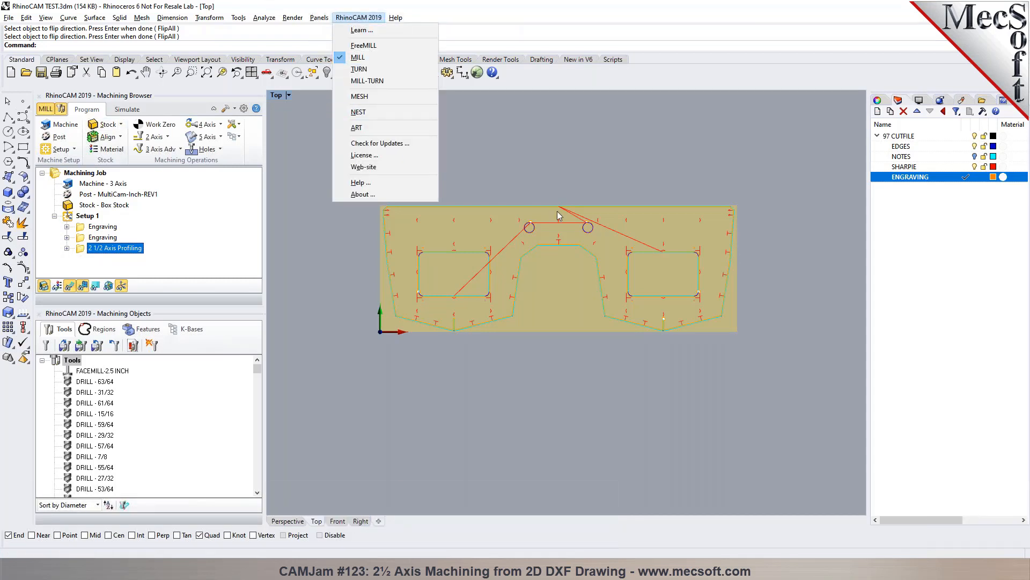
left_click(546, 181)
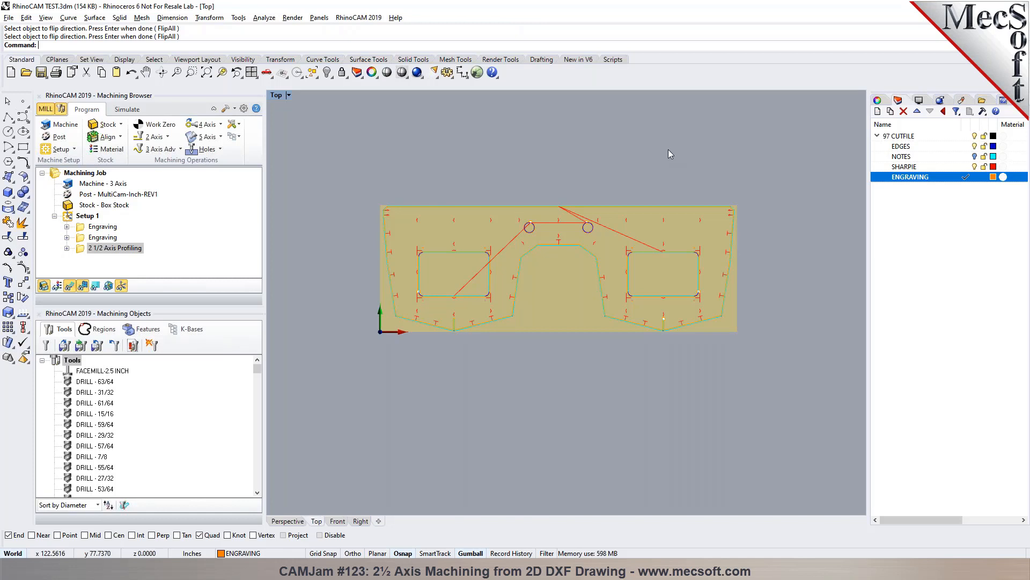
- Save the model incrementally as RhinoCAM TEST 001.3dm
left_click(84, 173)
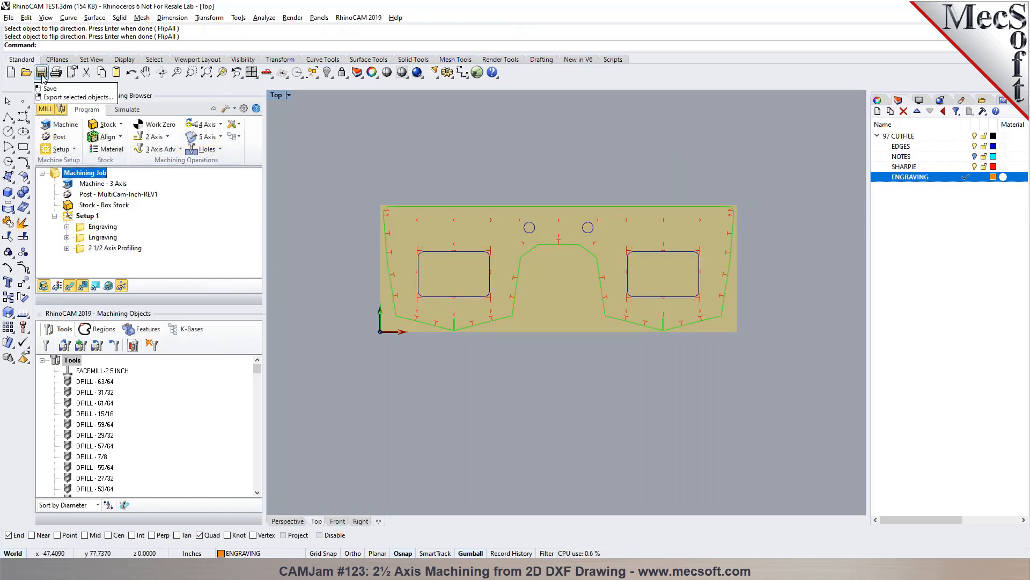
left_click(8, 17)
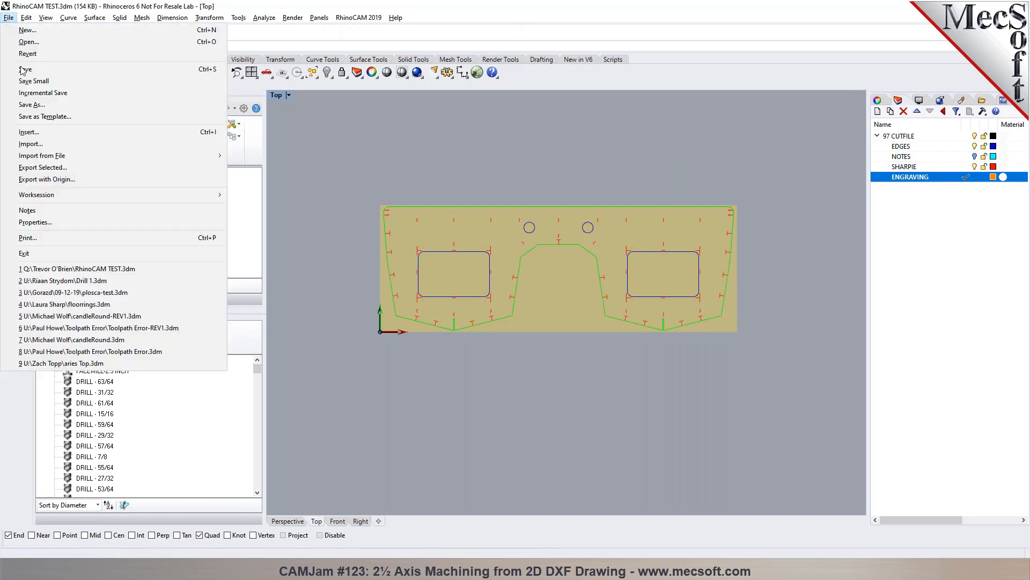
left_click(32, 104)
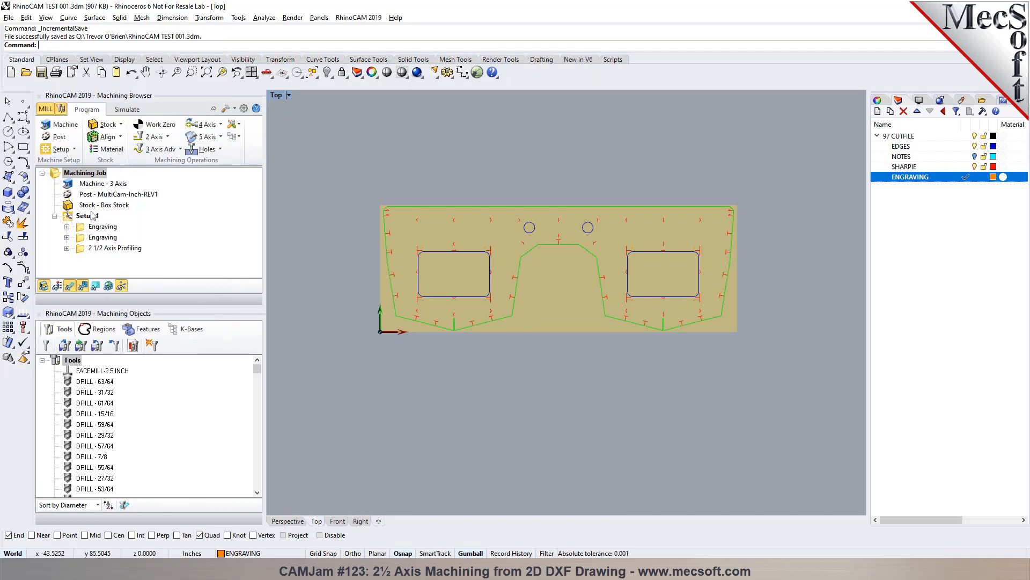
- Save the machining operations of Setup 1 to a knowledge base file named RhinoCAM TEST 001.vkb
left_click(96, 237)
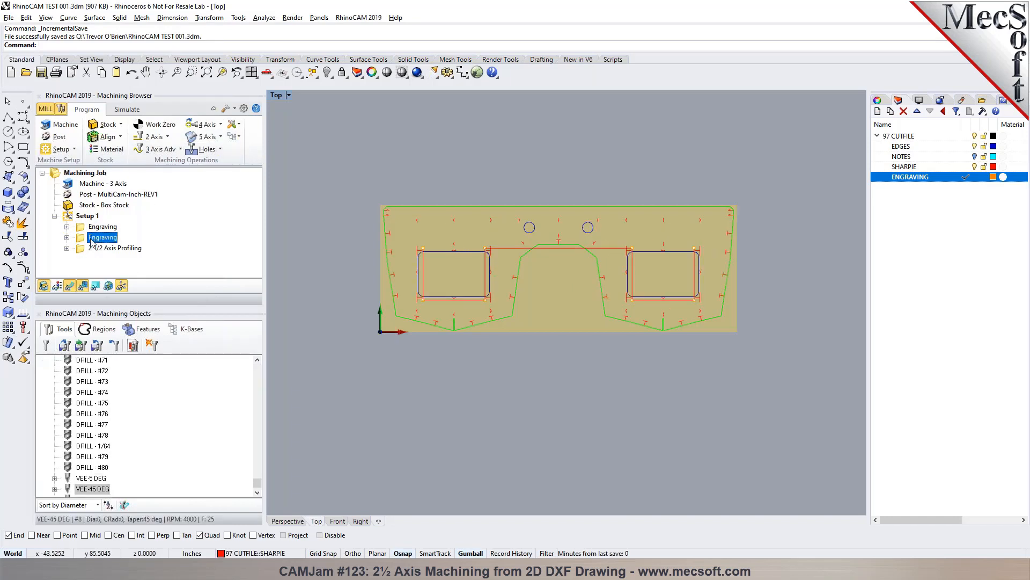
left_click(86, 215)
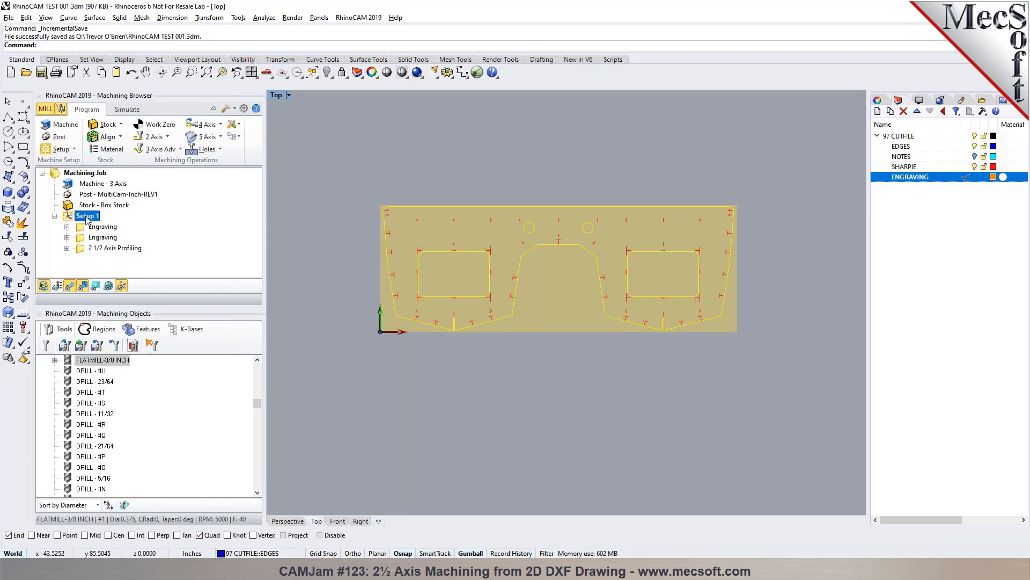
left_click(94, 238)
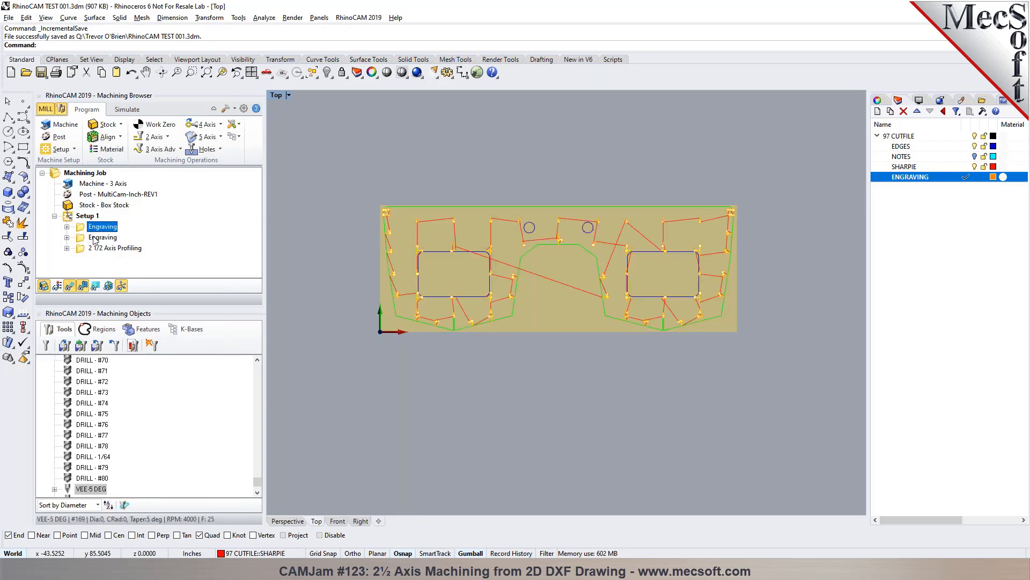
left_click(102, 248)
left_click(86, 216)
left_click(305, 246)
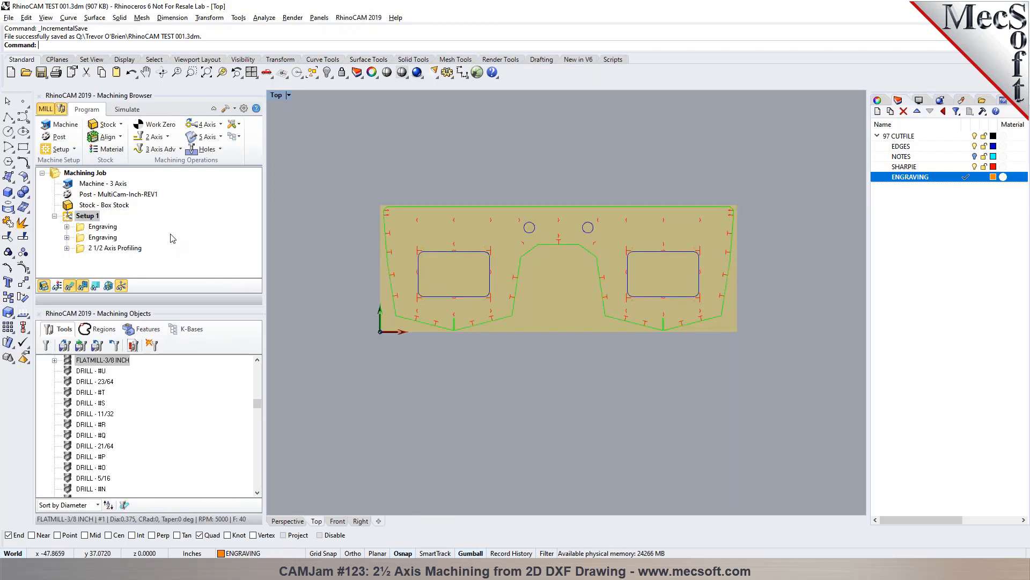
left_click(234, 136)
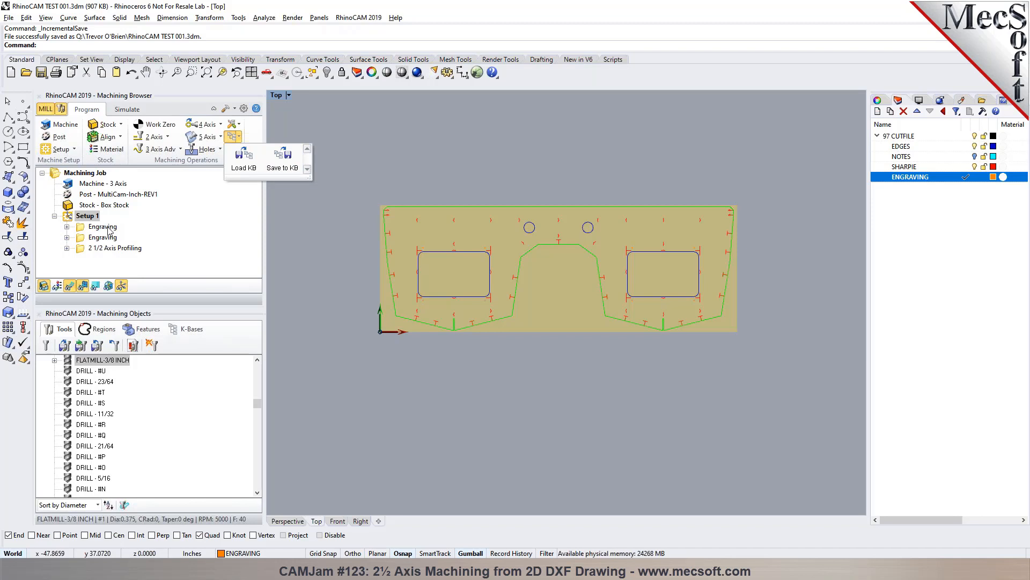
left_click(294, 169)
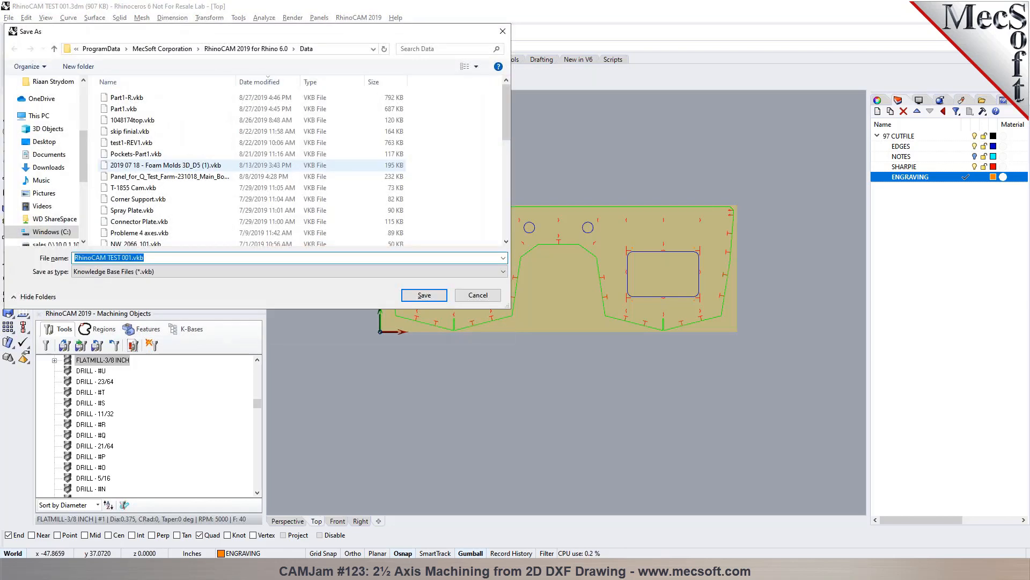
left_click(424, 295)
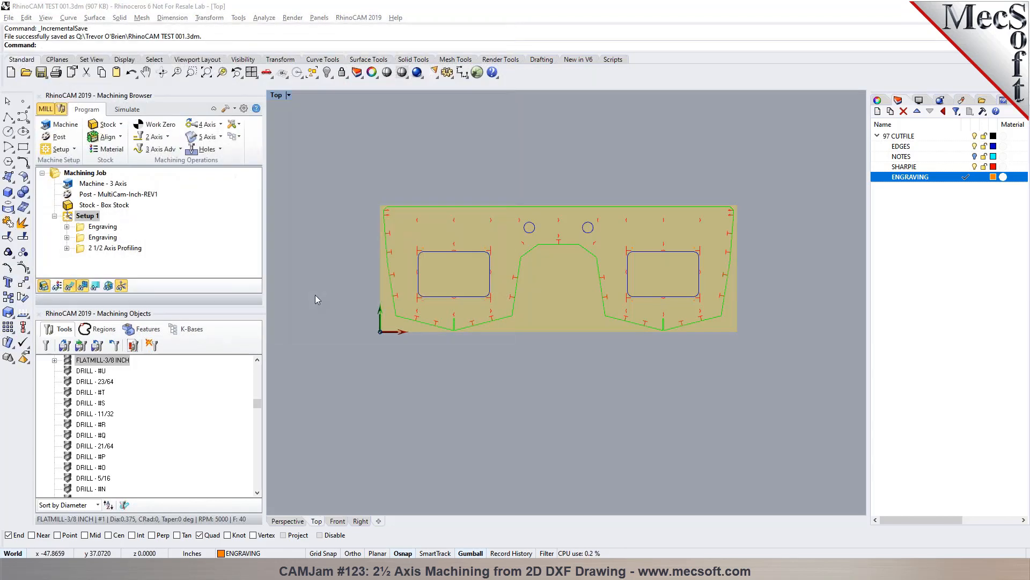
left_click(167, 137)
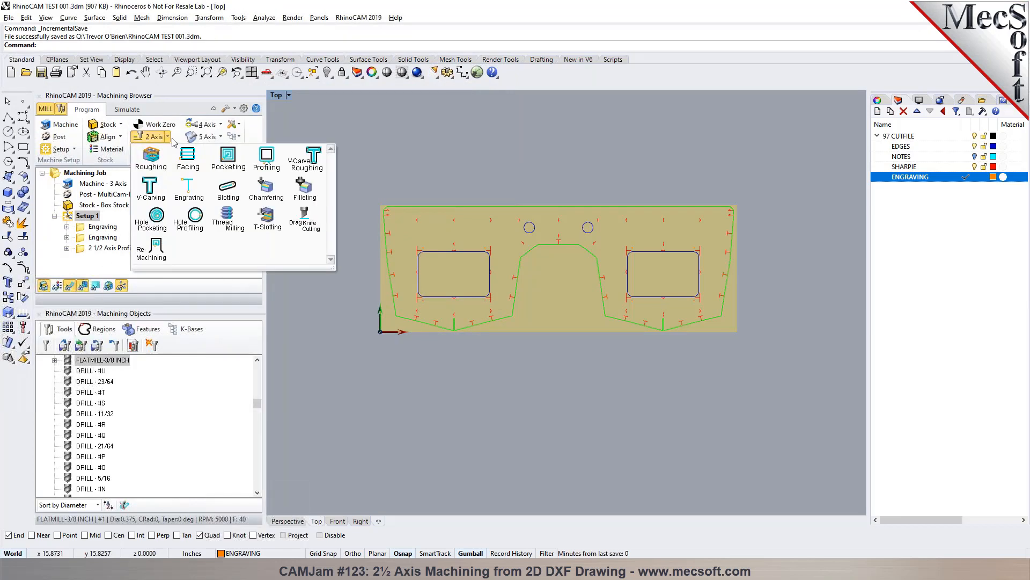
left_click(168, 137)
left_click(233, 137)
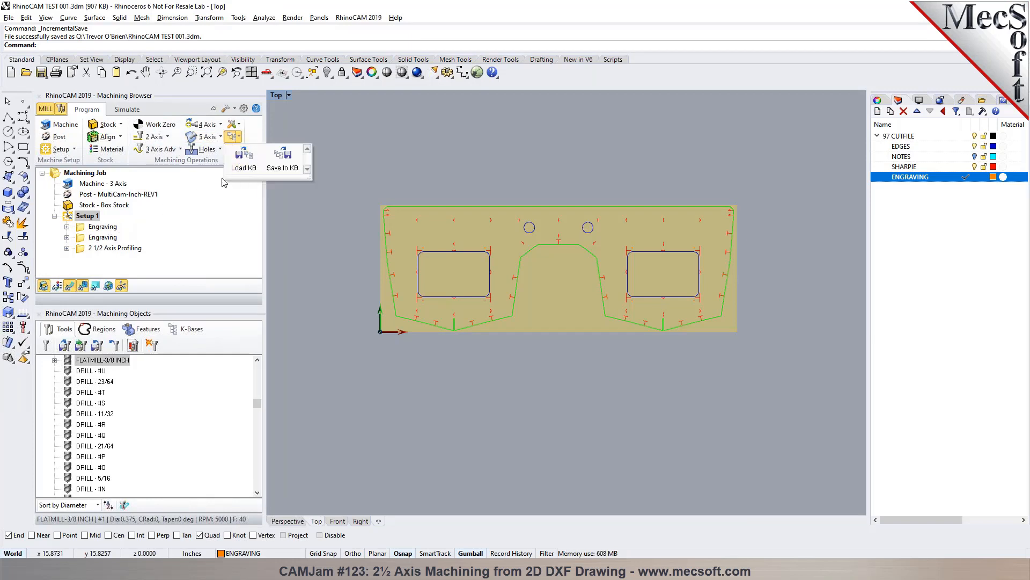
left_click(196, 232)
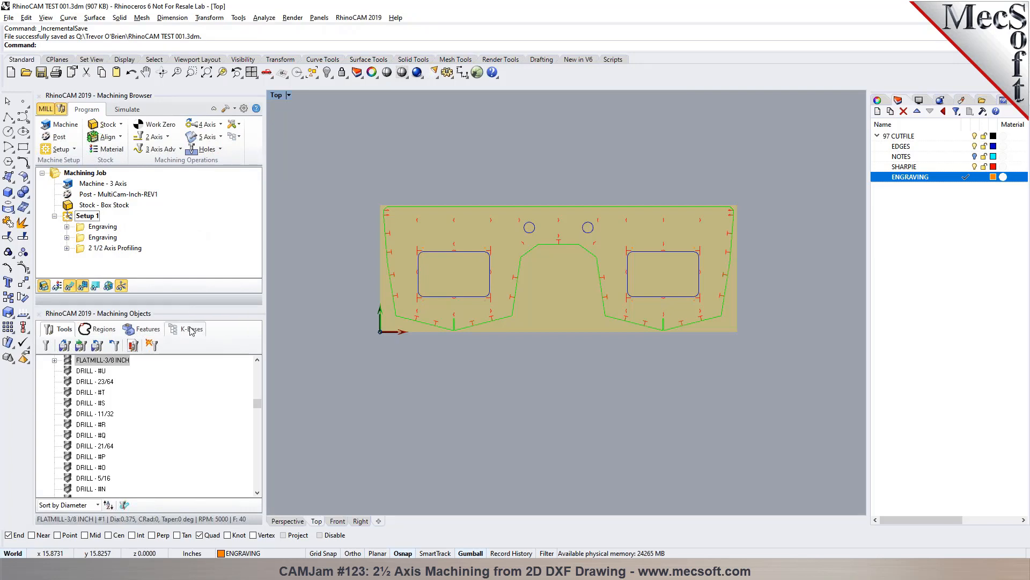
left_click(96, 227)
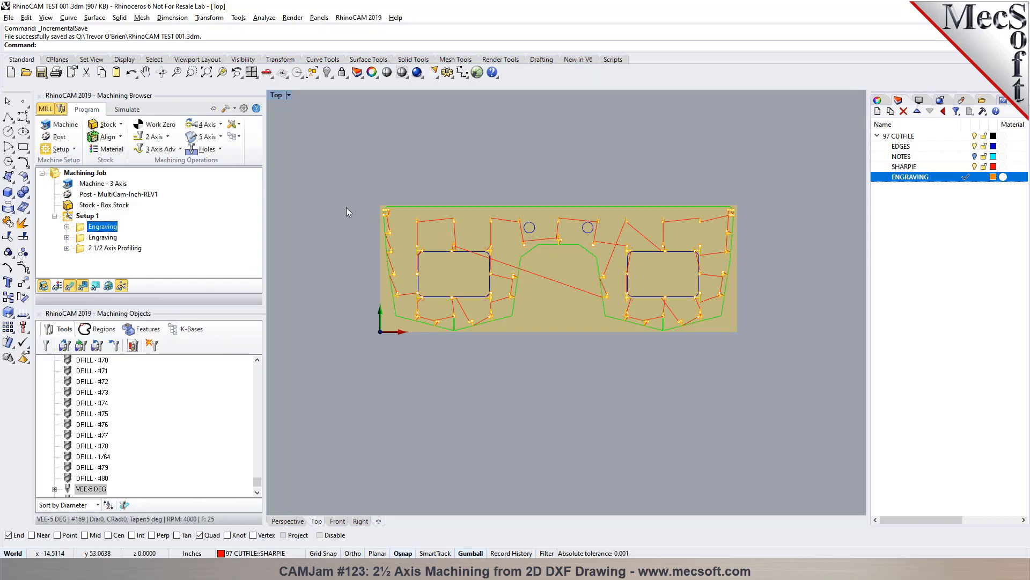
- Load the knowledge base file RhinoCAM TEST 001.vkb into the K-Bases browser
left_click(183, 332)
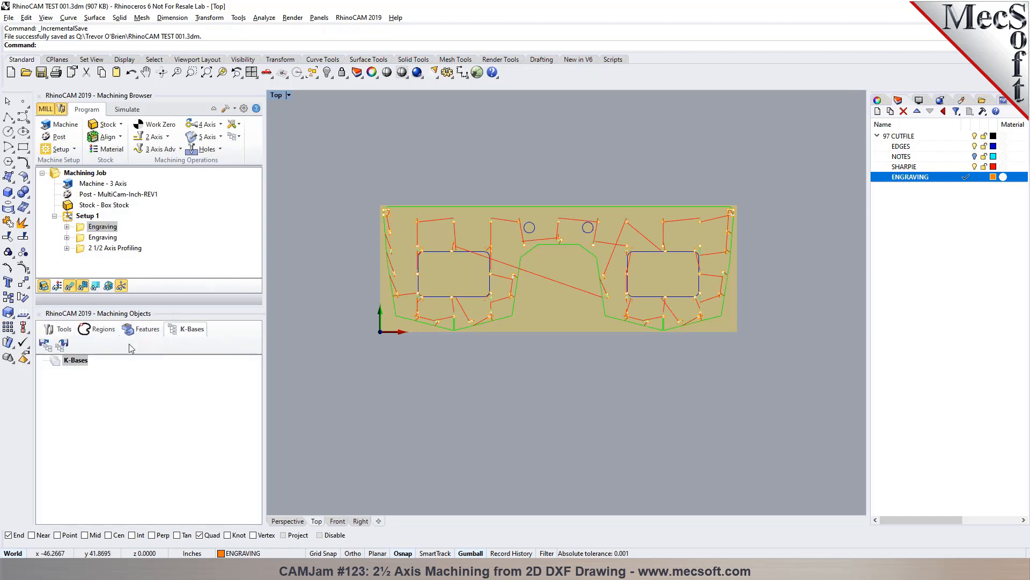
left_click(45, 344)
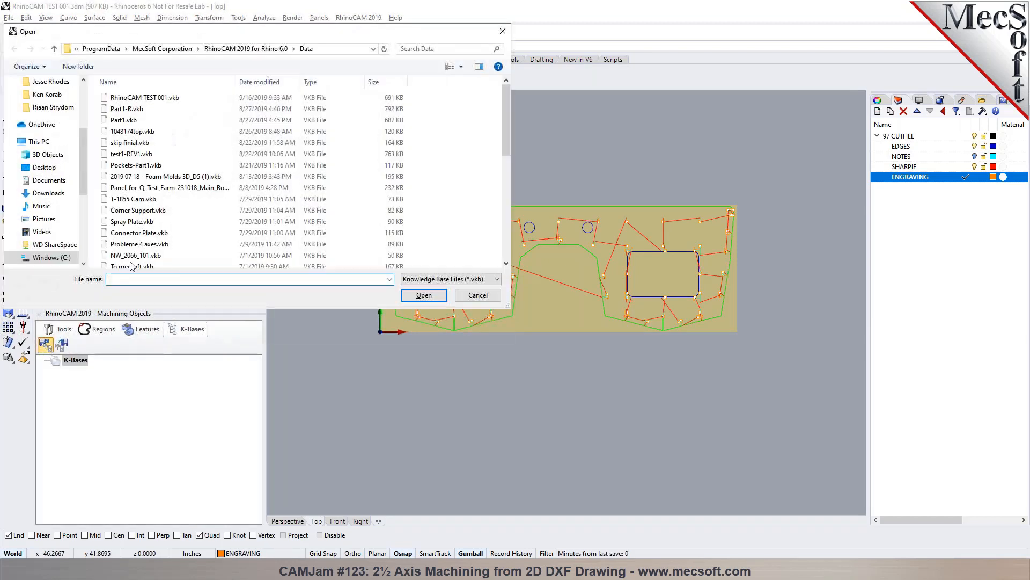
left_click(159, 100)
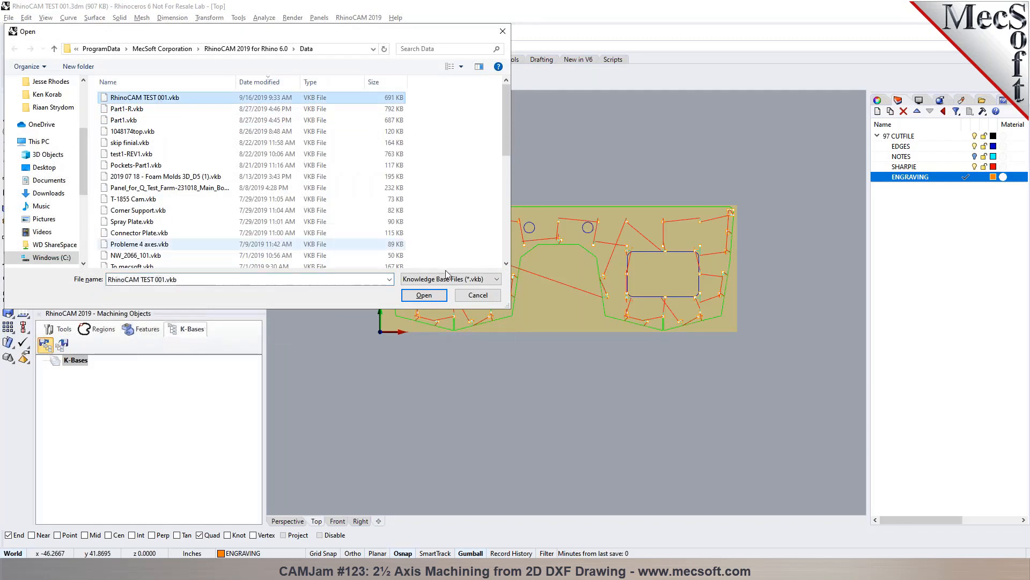
left_click(424, 295)
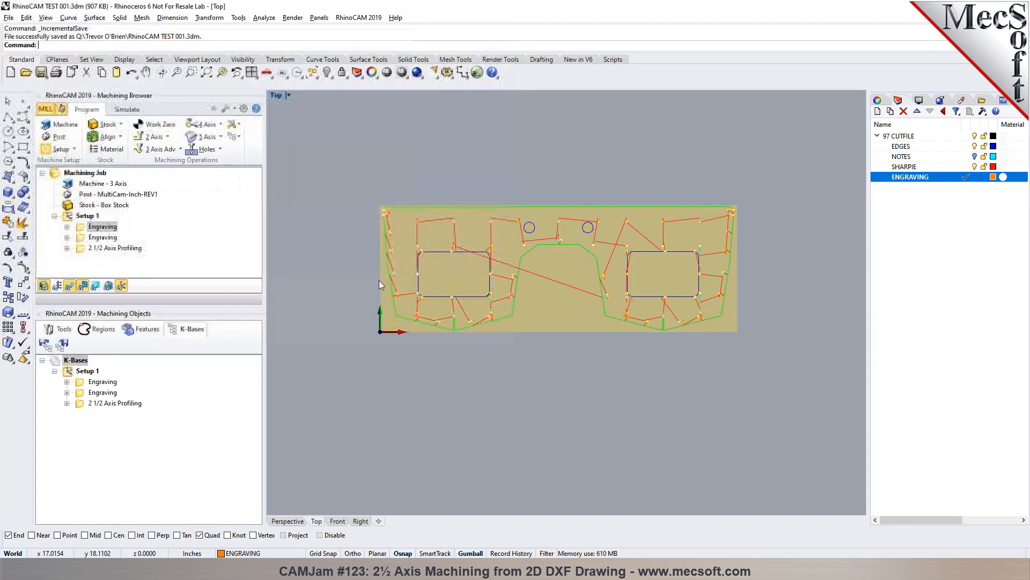
- Cut Setup 1 with all its operations out of the machining job
left_click(77, 216)
right_click(77, 216)
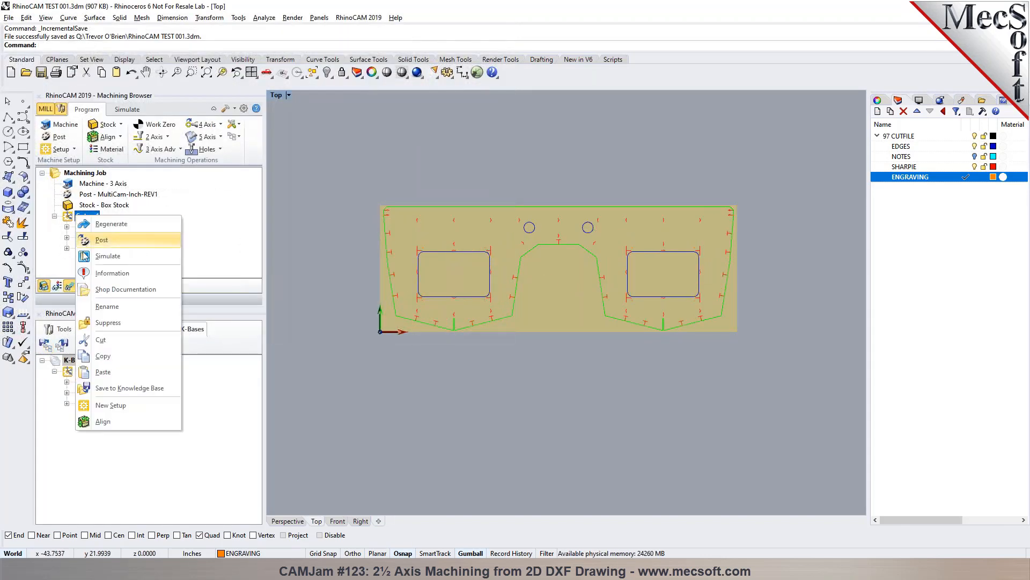
left_click(105, 340)
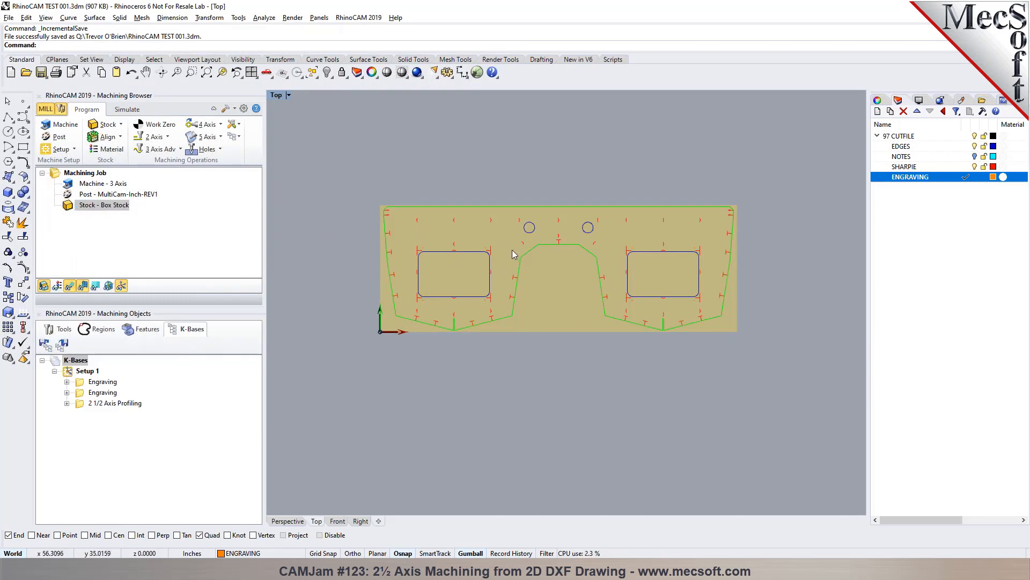
- Restrict the selection rules of the VEE-5 DEG Engraving operation in the knowledge base to the SHARPIE layer
left_click(81, 384)
left_click(67, 382)
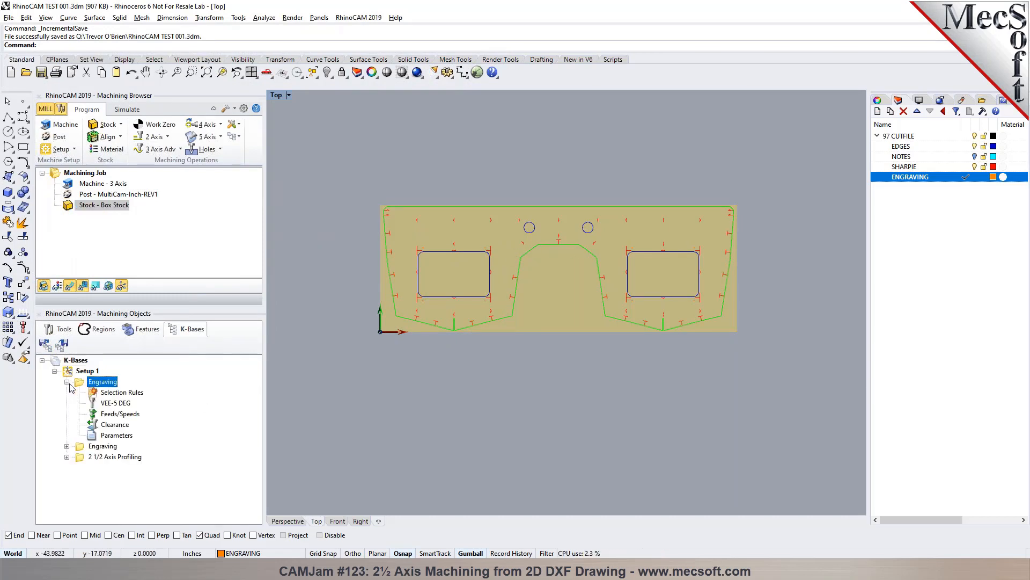
double_click(107, 392)
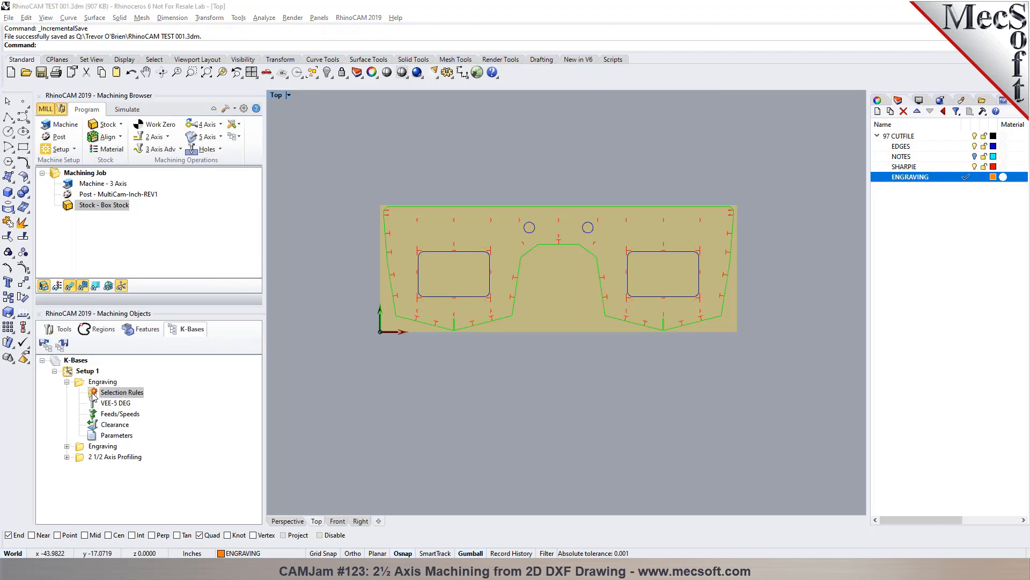
left_click(448, 205)
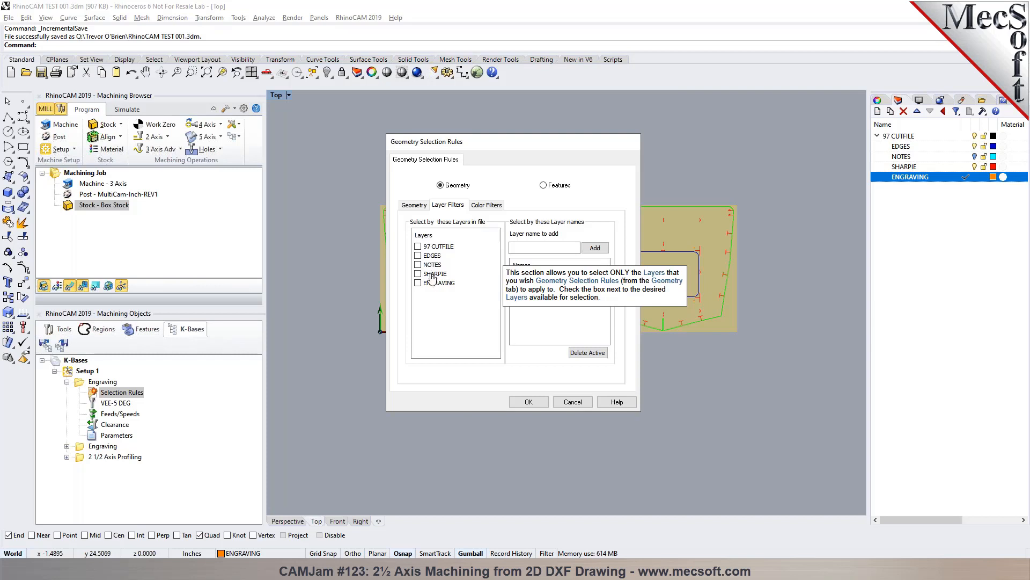
left_click(514, 404)
- Restrict the selection rules of the VEE-45 DEG Engraving operation in the knowledge base to the ENGRAVING layer
left_click(67, 446)
double_click(121, 456)
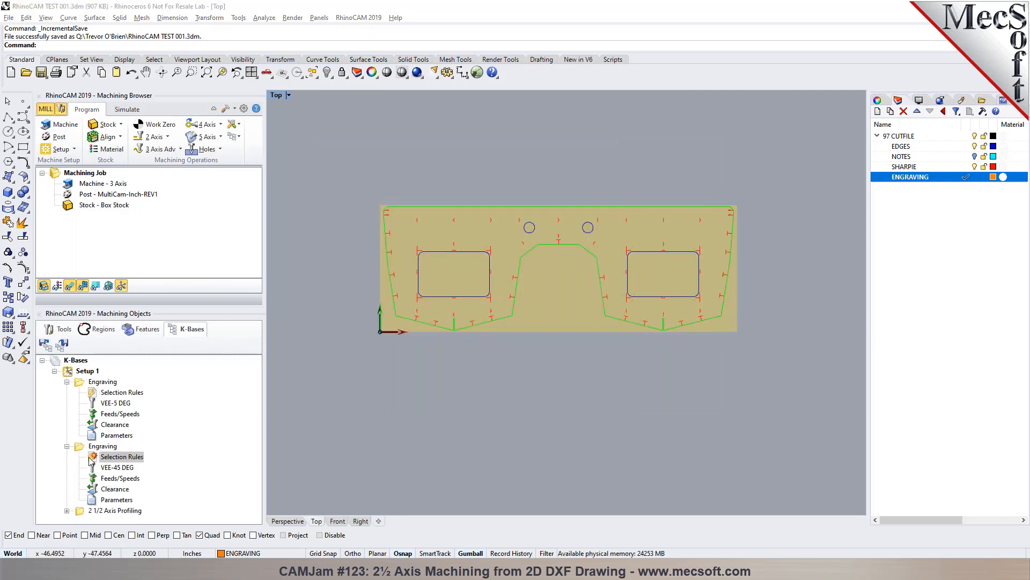
left_click(447, 204)
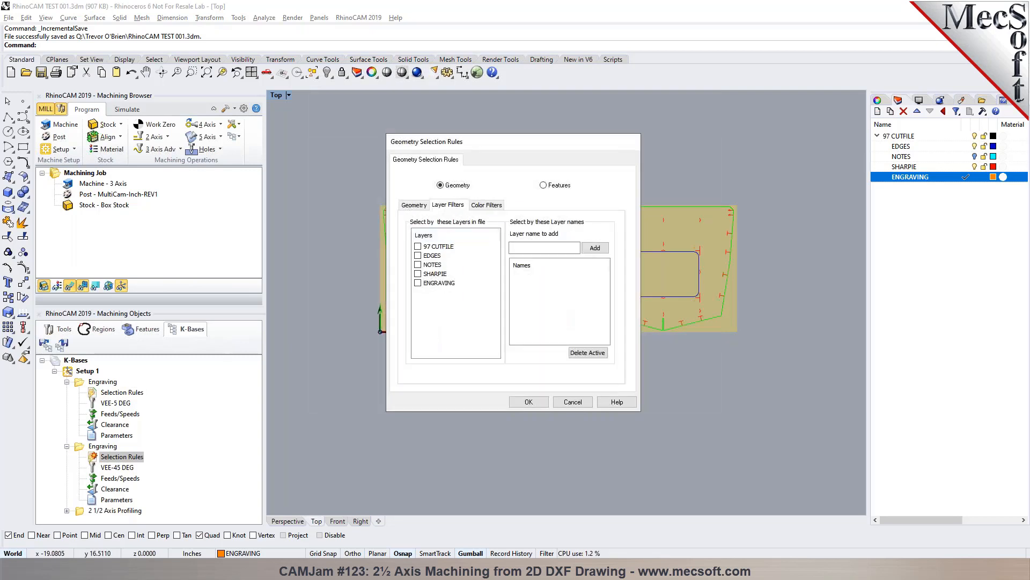
left_click(418, 283)
left_click(528, 401)
left_click(66, 381)
left_click(66, 392)
- Set the layer filter in the selection rules of the knowledge base's 2 1/2 Axis Profiling operation
left_click(80, 403)
left_click(67, 403)
double_click(93, 415)
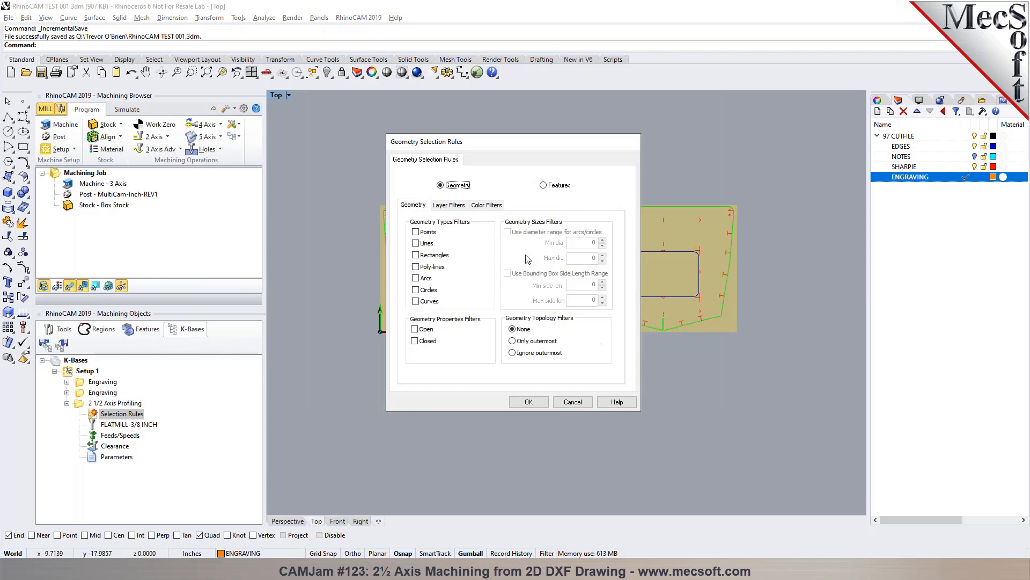
left_click(457, 205)
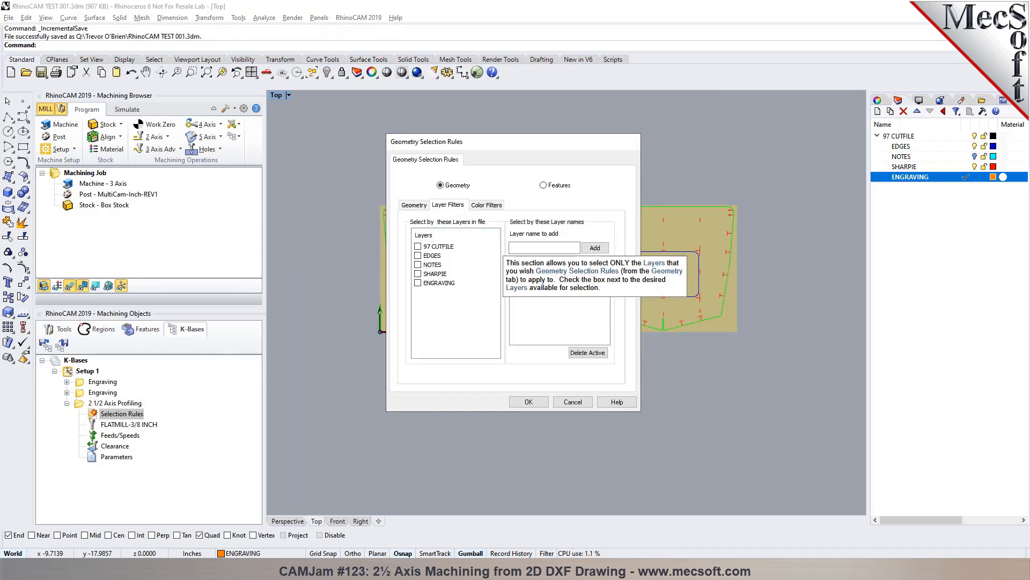
left_click(528, 402)
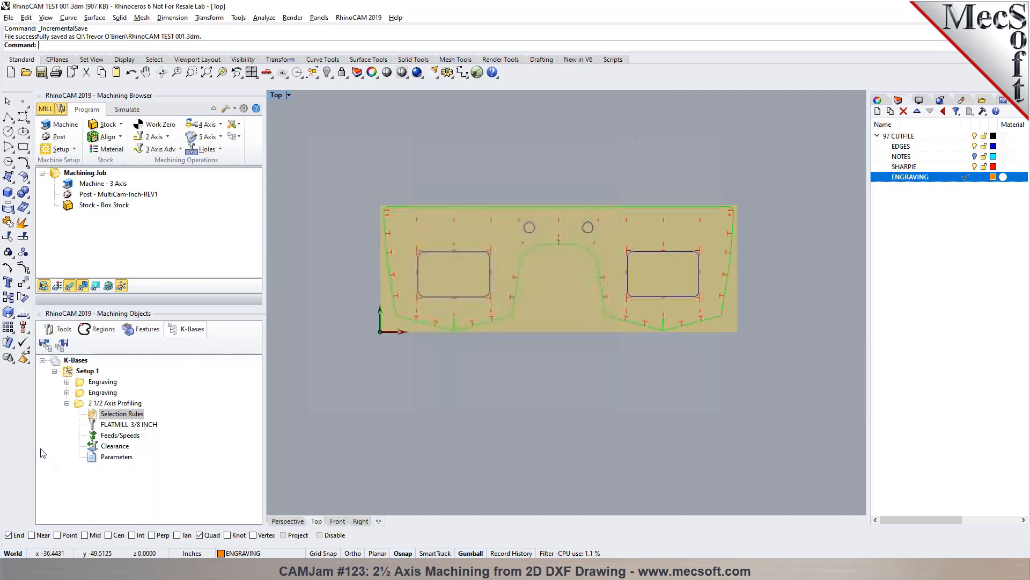
left_click(67, 403)
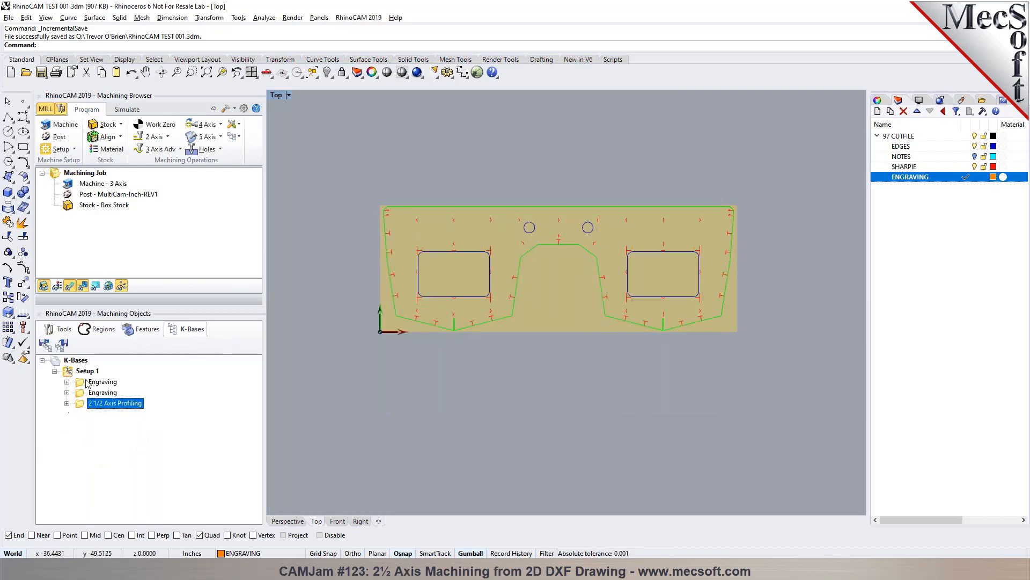
- Save the edited knowledge base under the new file name RhinoCAM TEST 001-R.vkb
left_click(61, 344)
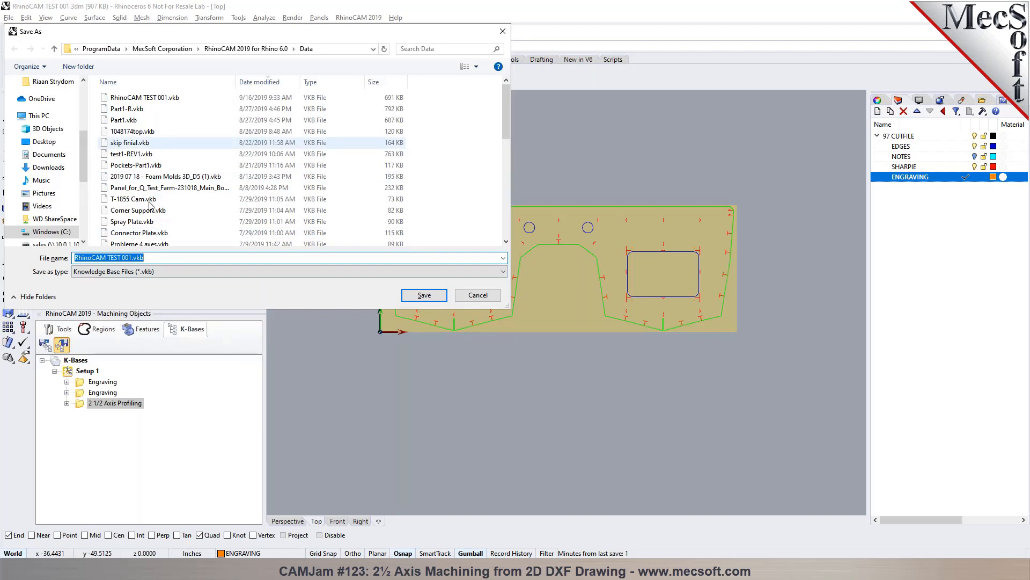
left_click(132, 258)
type("-")
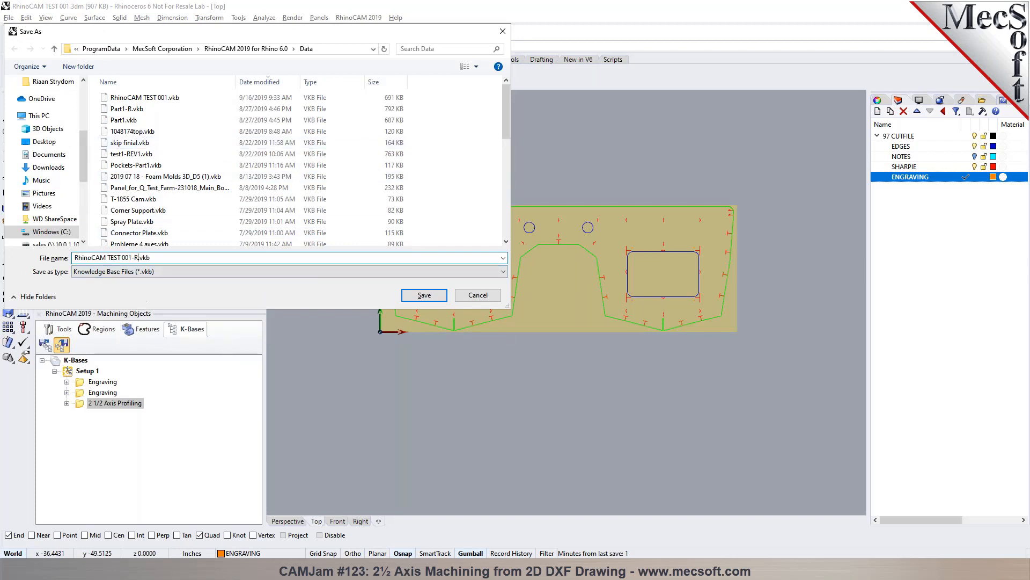
type("R")
left_click(416, 296)
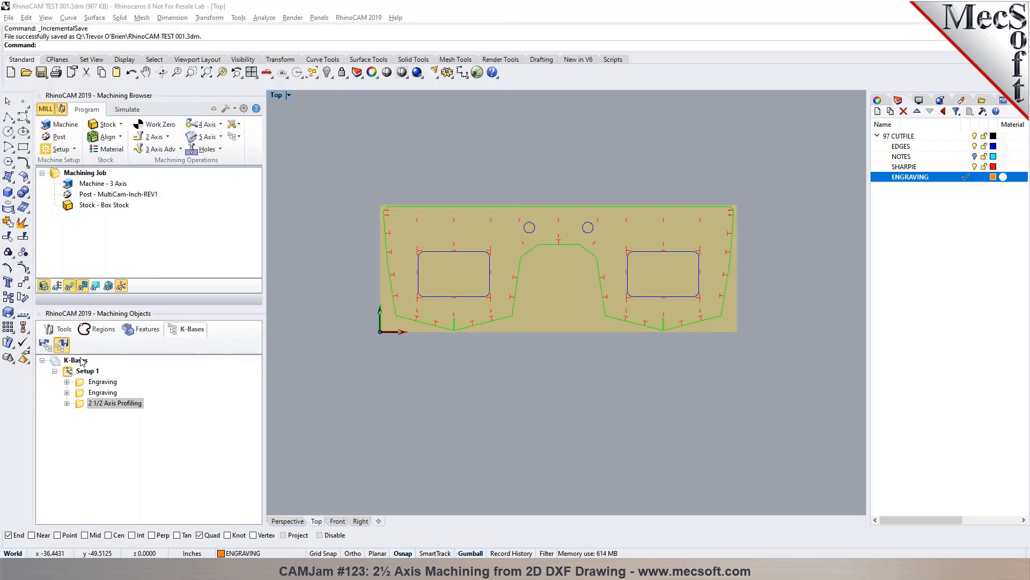
- Load the RhinoCAM TEST 001.vkb knowledge base into the machining job
left_click(235, 136)
left_click(243, 154)
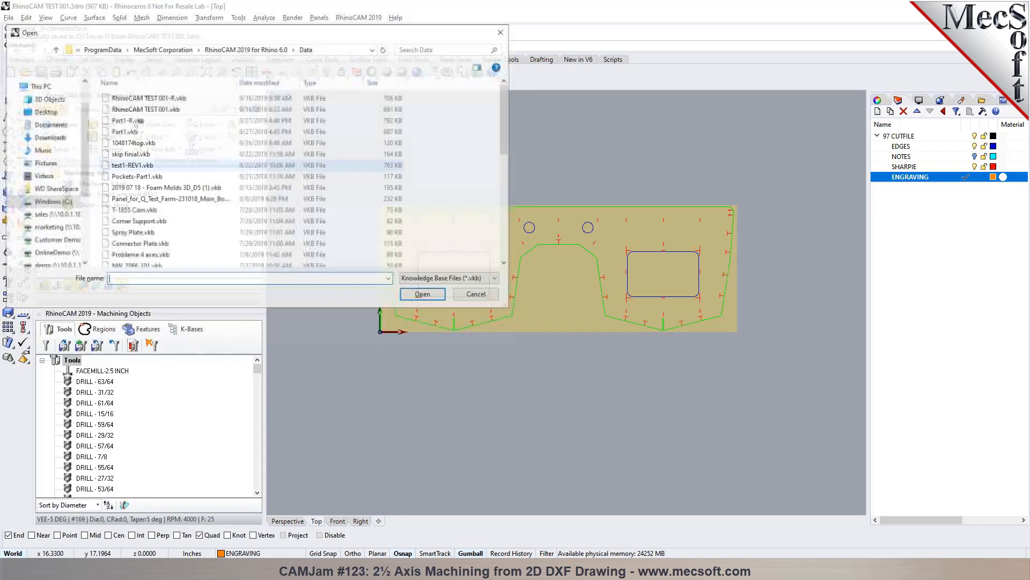
left_click(424, 294)
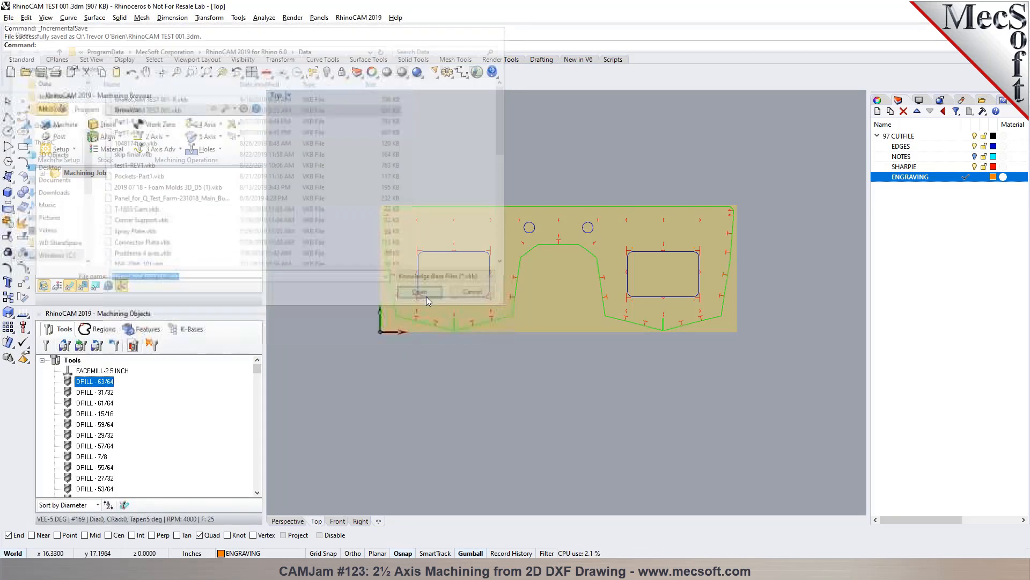
- Examine the control geometry, tool, feeds and cut parameters of the first loaded Engraving operation
left_click(93, 227)
double_click(92, 227)
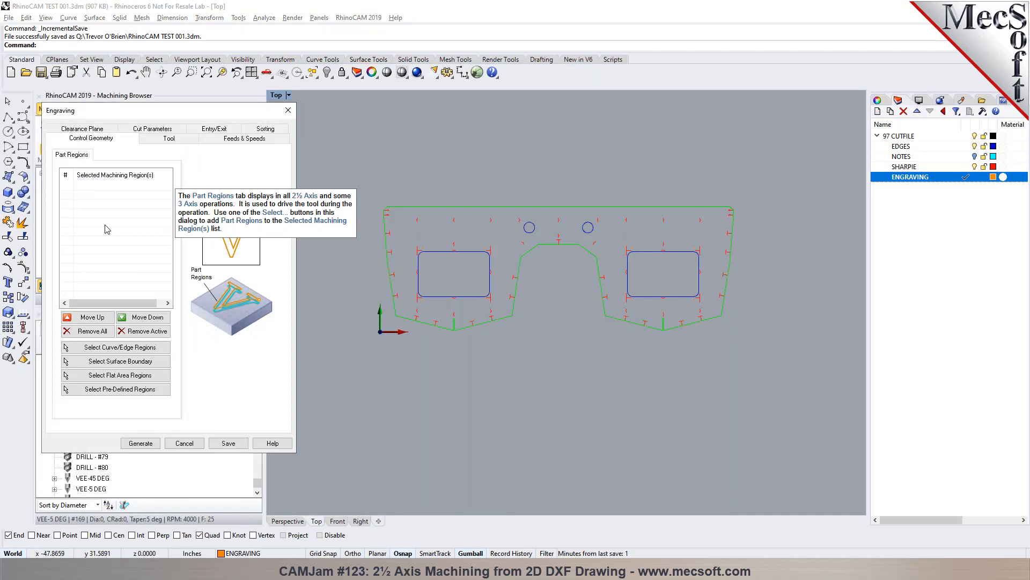
left_click(161, 140)
left_click(236, 139)
left_click(90, 139)
left_click(149, 130)
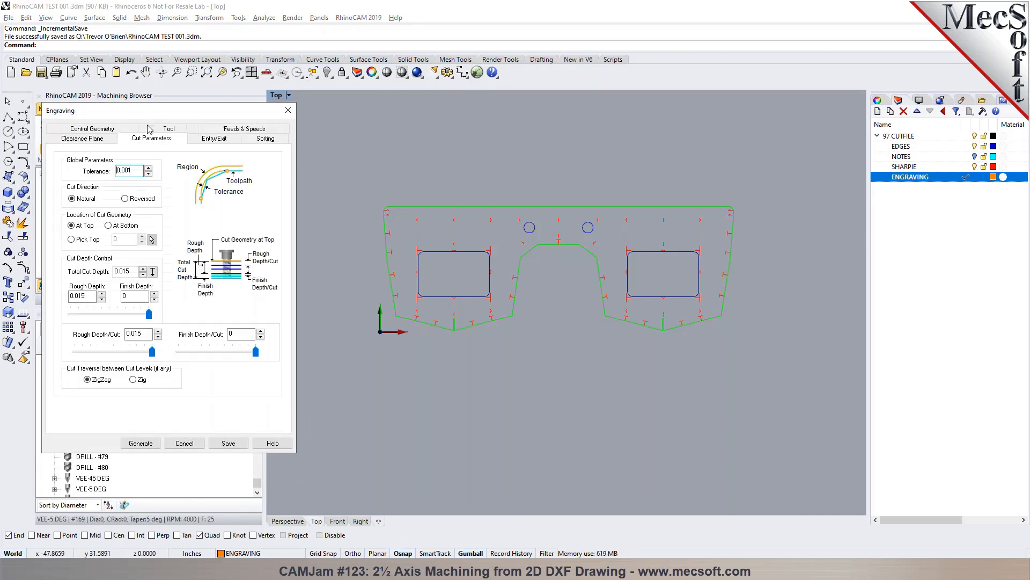
left_click(185, 443)
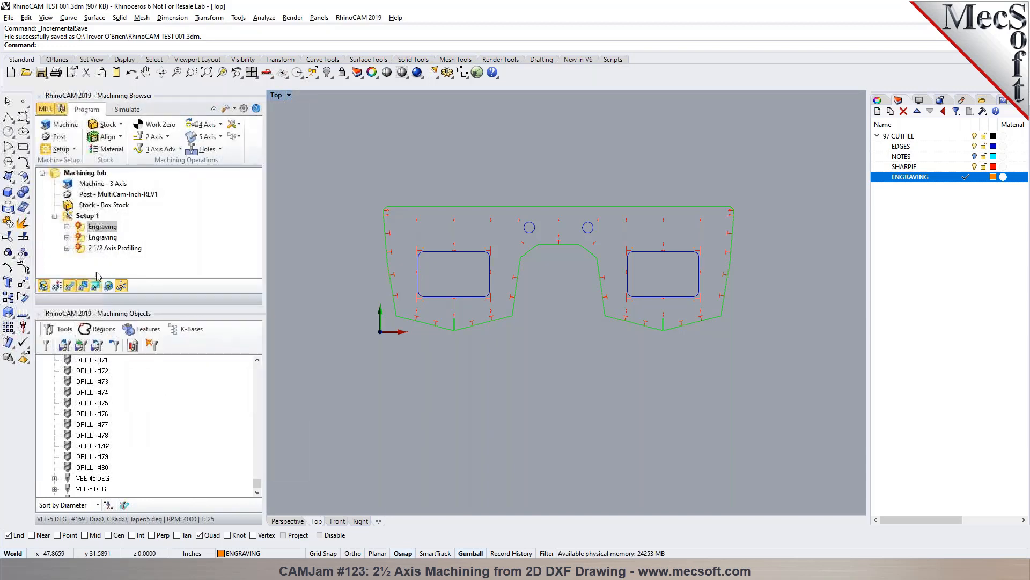
double_click(85, 227)
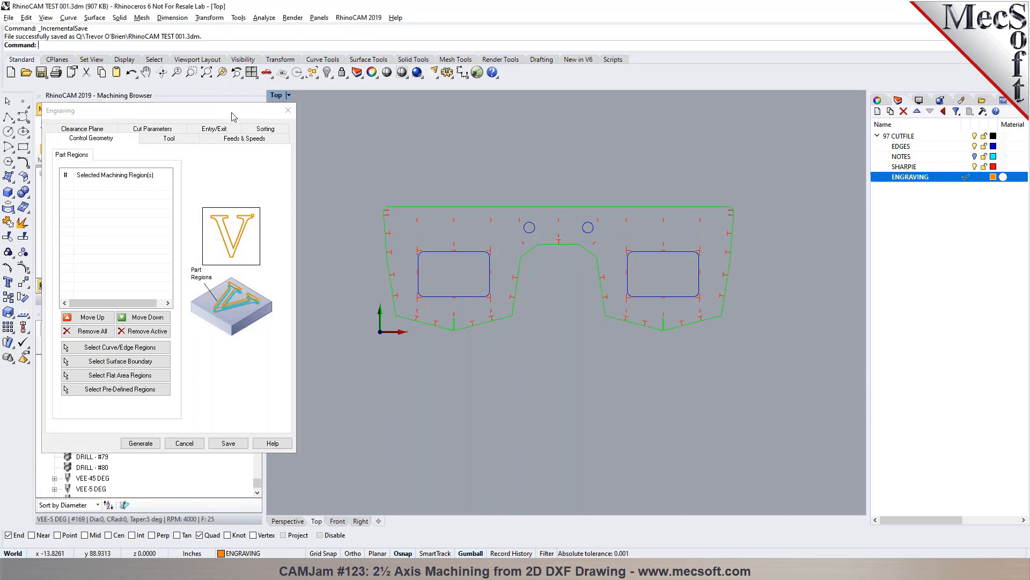
left_click(184, 442)
- Delete Setup 1 from the machining job and load the RhinoCAM TEST 001-R.vkb knowledge base instead
left_click(79, 216)
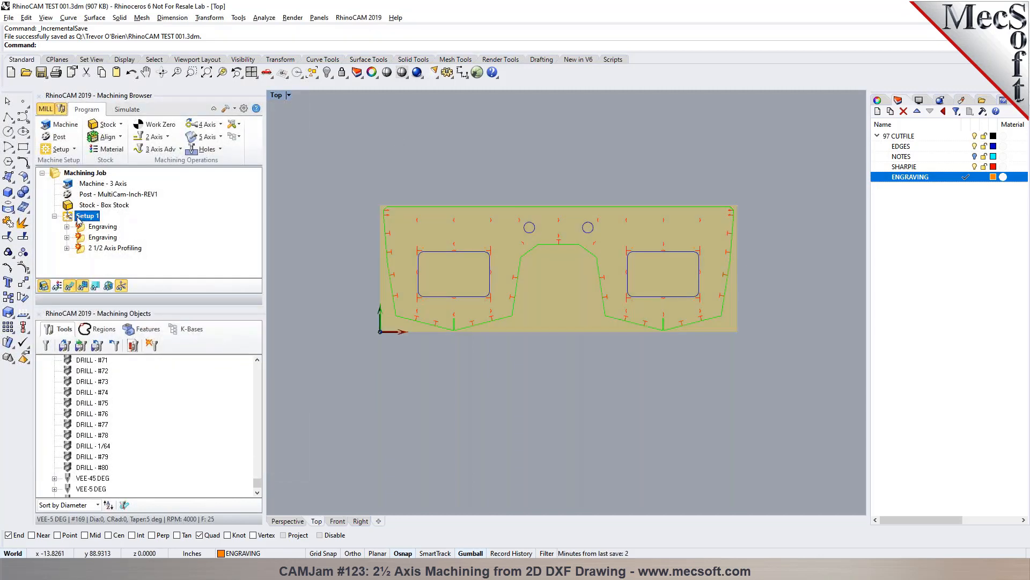
key("Delete")
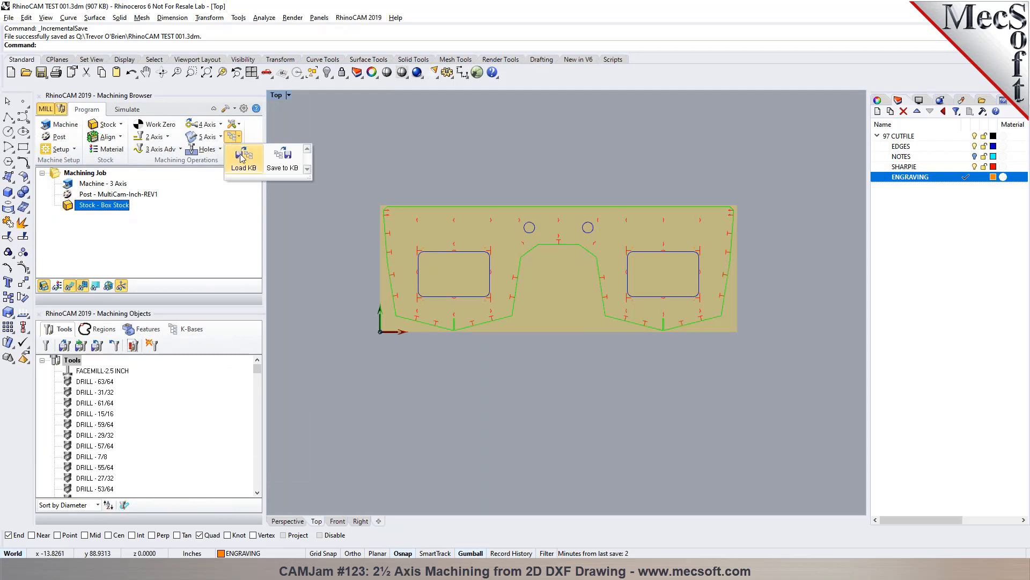
left_click(232, 136)
left_click(147, 97)
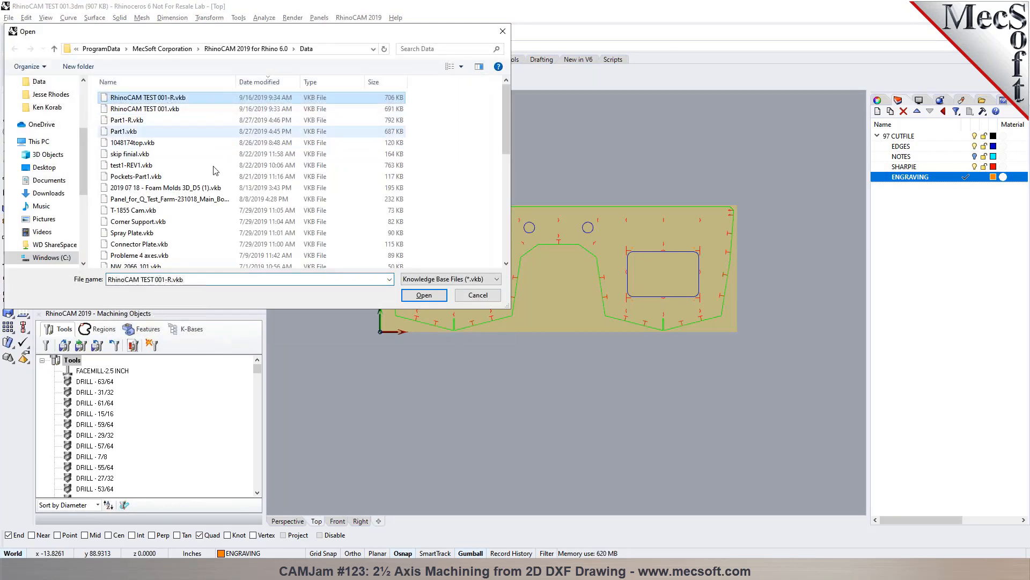
left_click(409, 301)
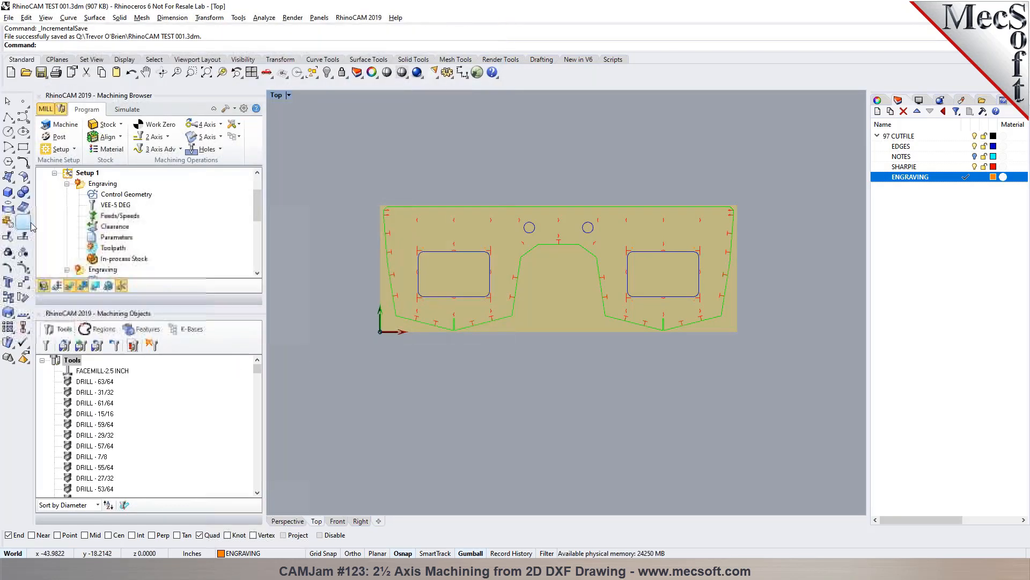
- Check the geometry picked for both Engraving operations and the 2 1/2 Axis Profiling operation in the loaded setup
left_click(90, 185)
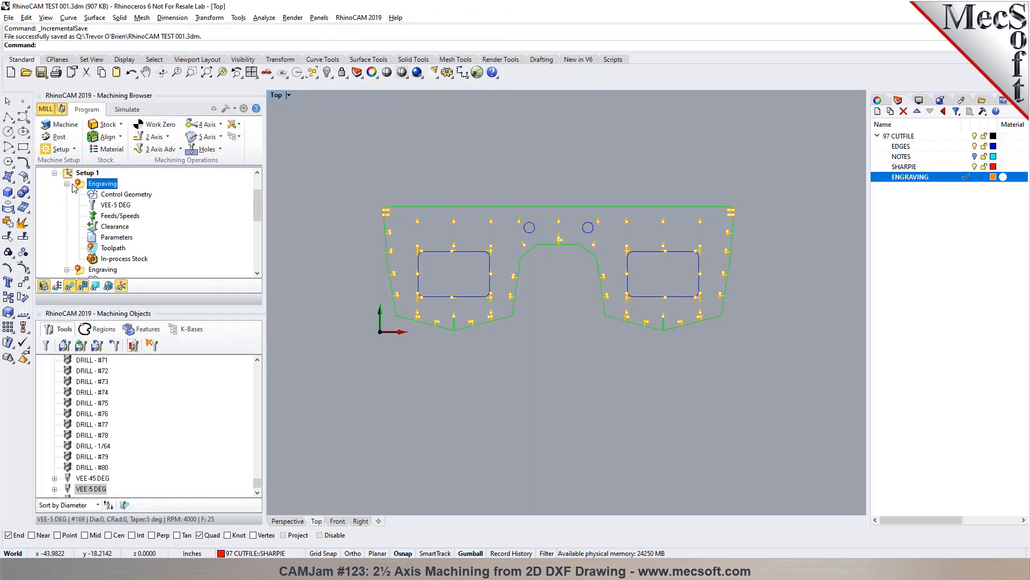
left_click(70, 184)
left_click(91, 194)
left_click(66, 194)
left_click(66, 205)
left_click(99, 206)
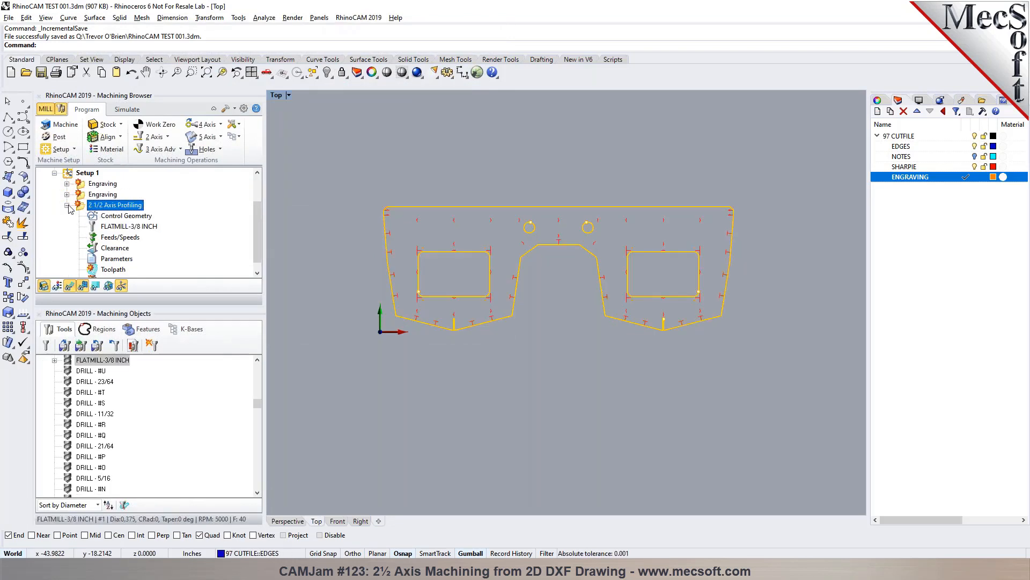
left_click(67, 205)
- Regenerate the toolpaths of all operations in Setup 1
left_click(86, 215)
right_click(81, 214)
left_click(92, 226)
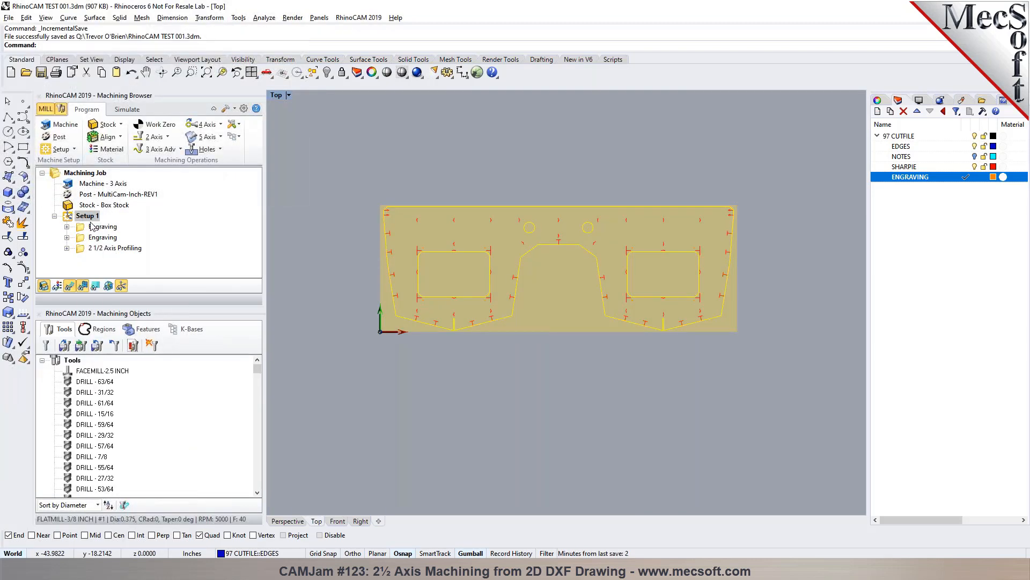
- Examine the generated 2 1/2 Axis Profiling toolpath and the part regions assigned to the operation
left_click(114, 248)
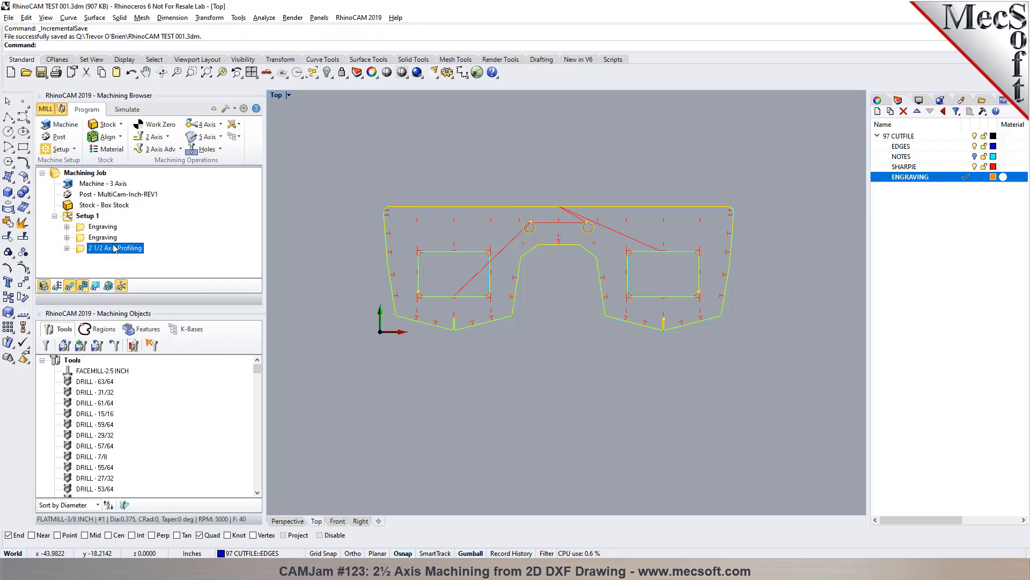
scroll(525, 243, "up", 8)
scroll(496, 235, "down", 6)
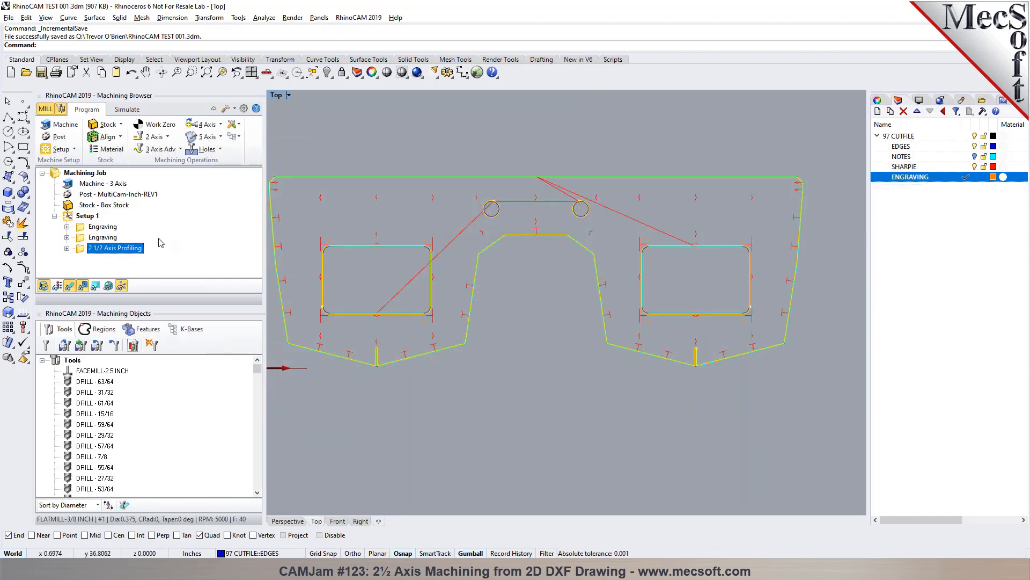
double_click(84, 250)
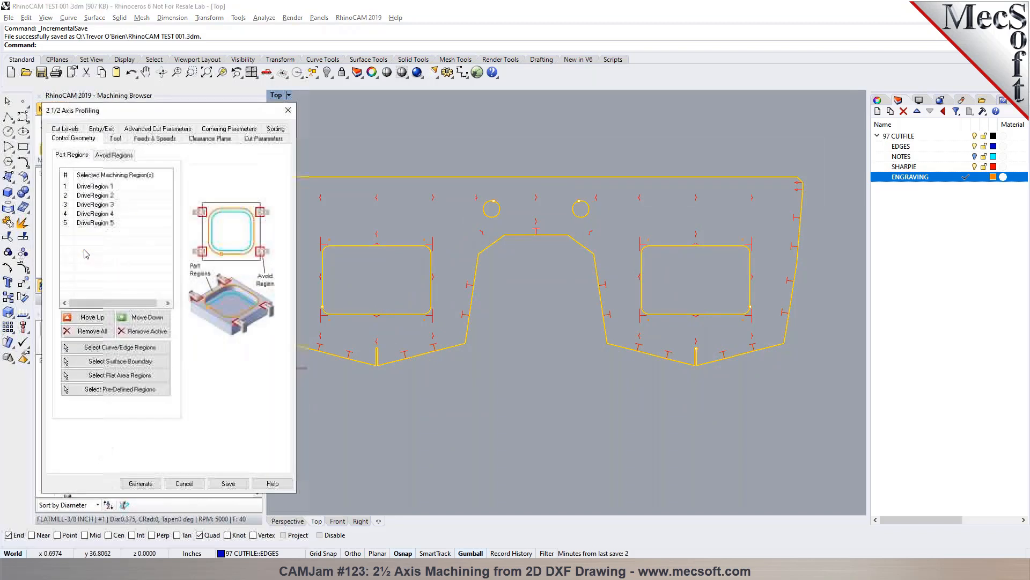
left_click(189, 484)
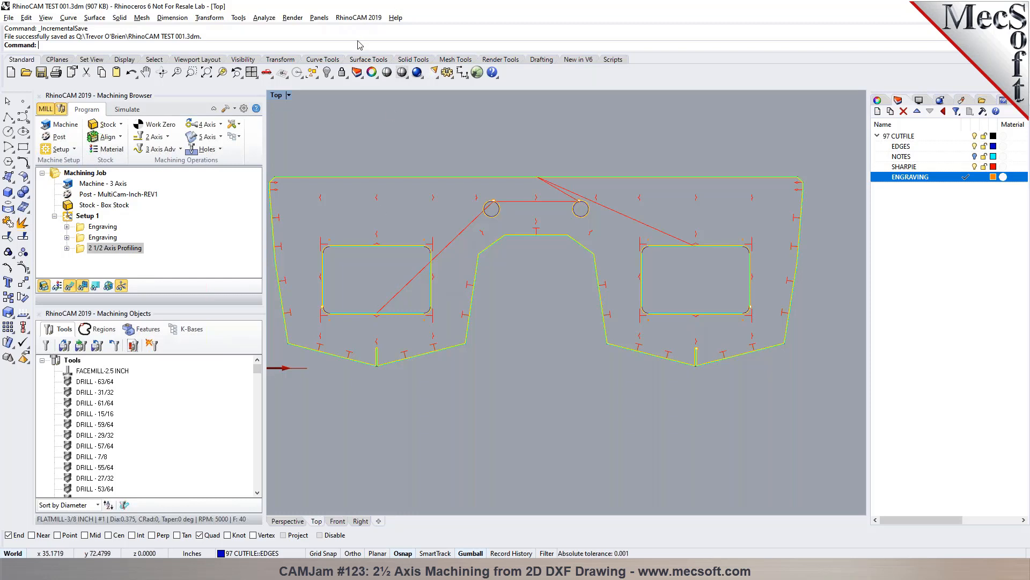
- Inspect the panel's outer profile curve against the profiling toolpath and clear the selection
left_click(81, 252)
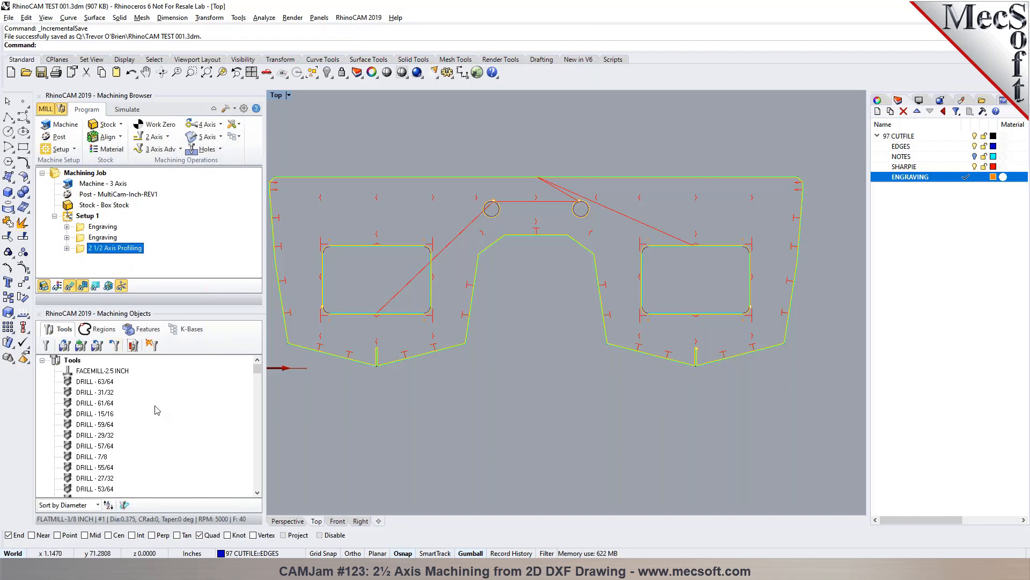
left_click(473, 132)
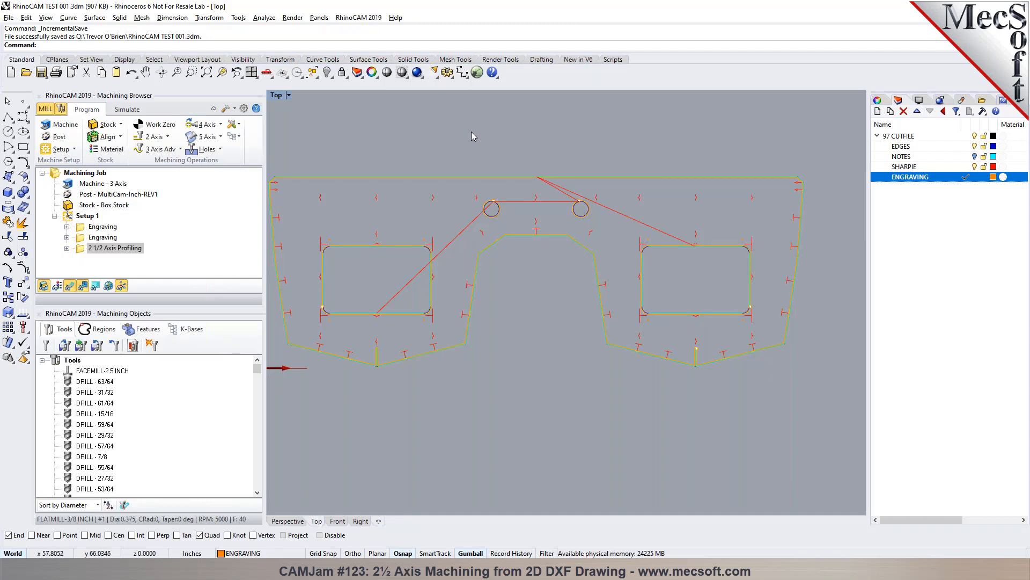
left_click(501, 179)
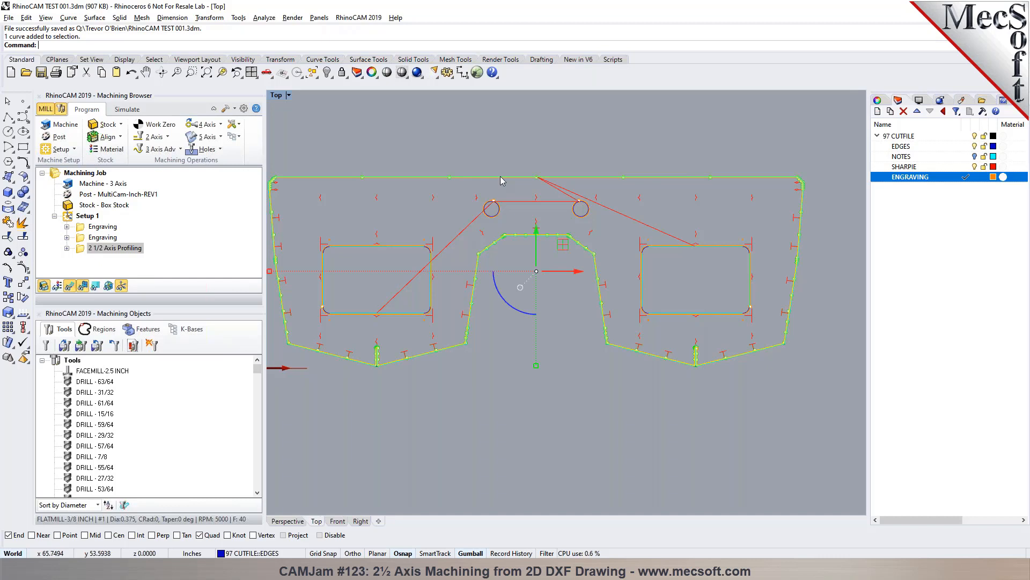
left_click(480, 141)
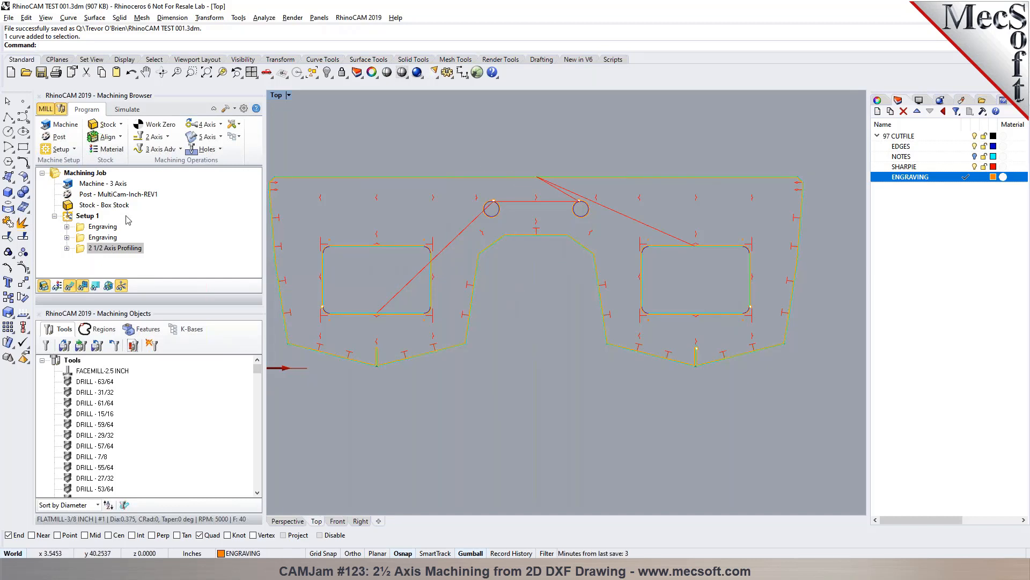
- Review the generated toolpaths of both Engraving operations and the 2 1/2 Axis Profiling operation in turn
left_click(92, 228)
left_click(95, 239)
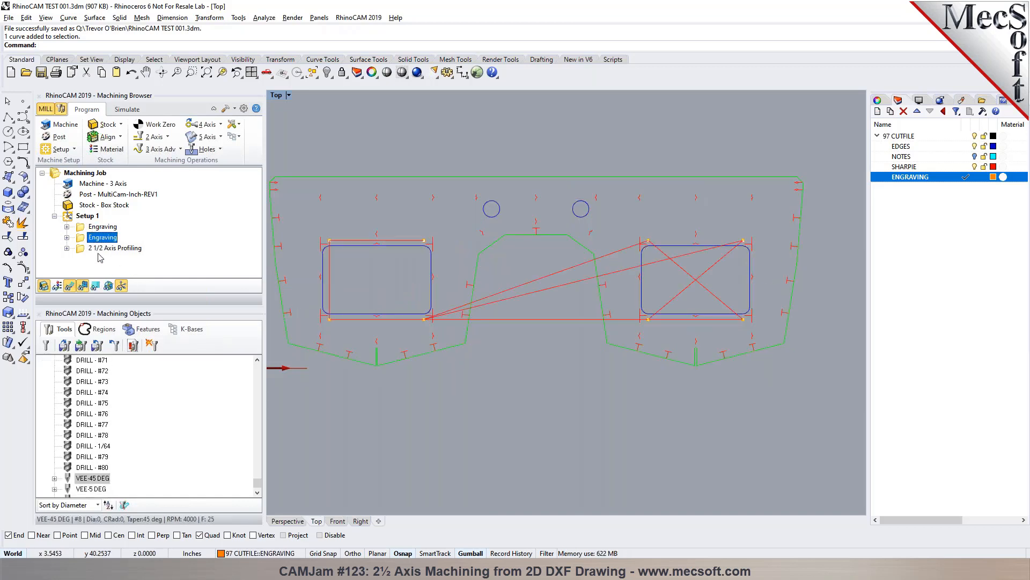
left_click(100, 249)
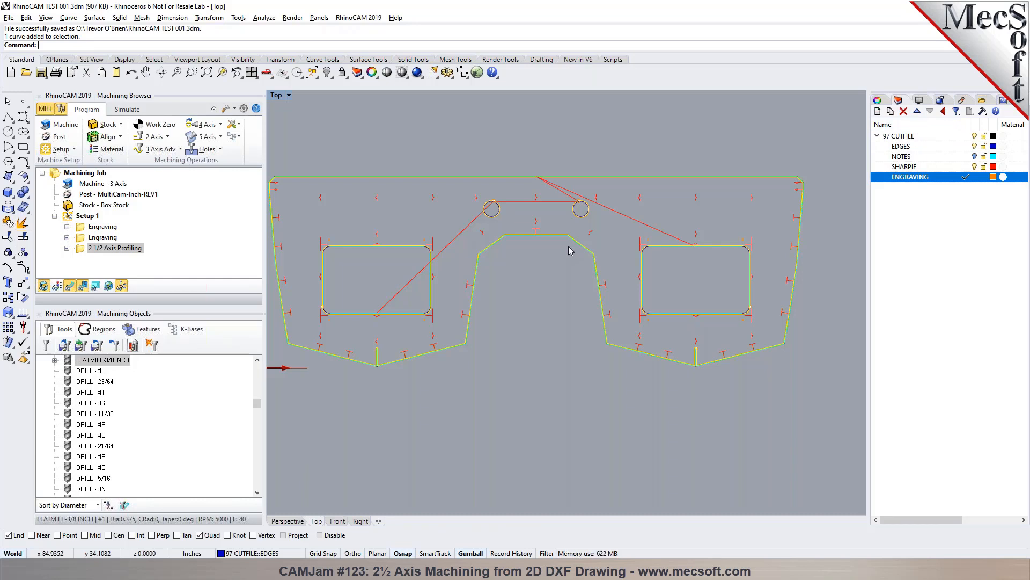
scroll(640, 218, "down", 2)
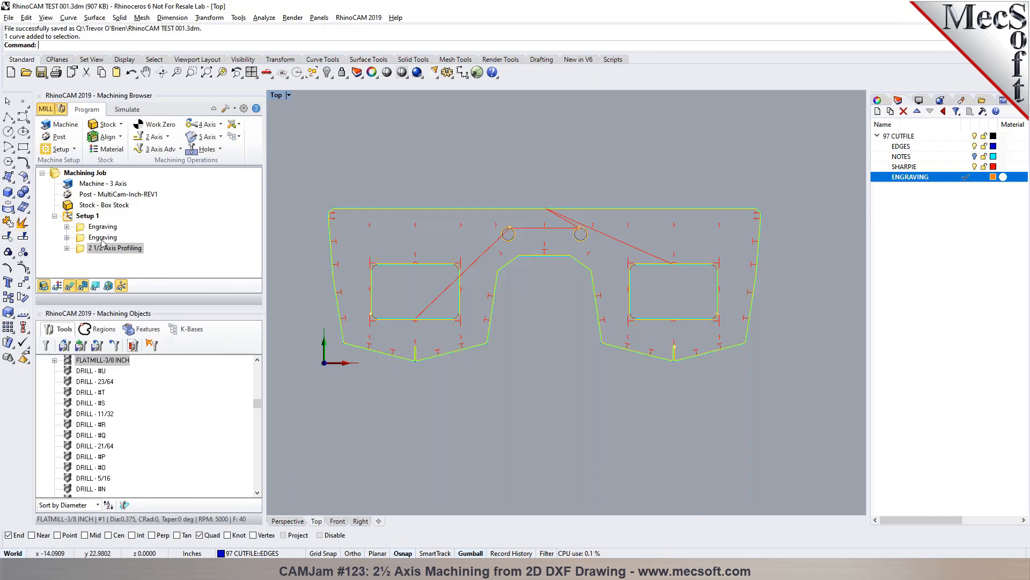
- Delete the regenerated Setup 1 with its operations from the machining job
left_click(88, 218)
key("Delete")
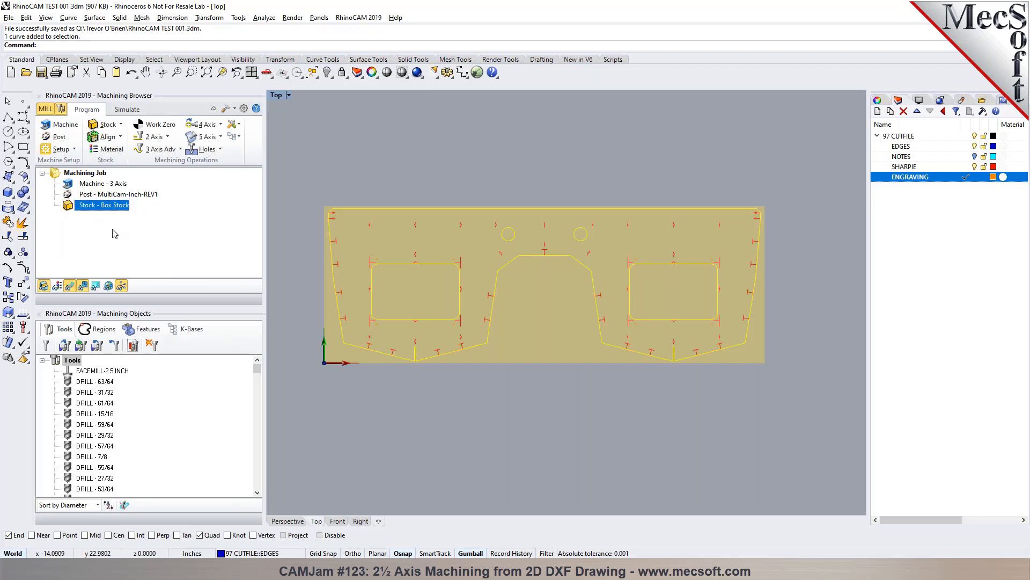
left_click(343, 157)
- Review the layer filter in the selection rules of the knowledge base's VEE-5 DEG Engraving operation
left_click(188, 329)
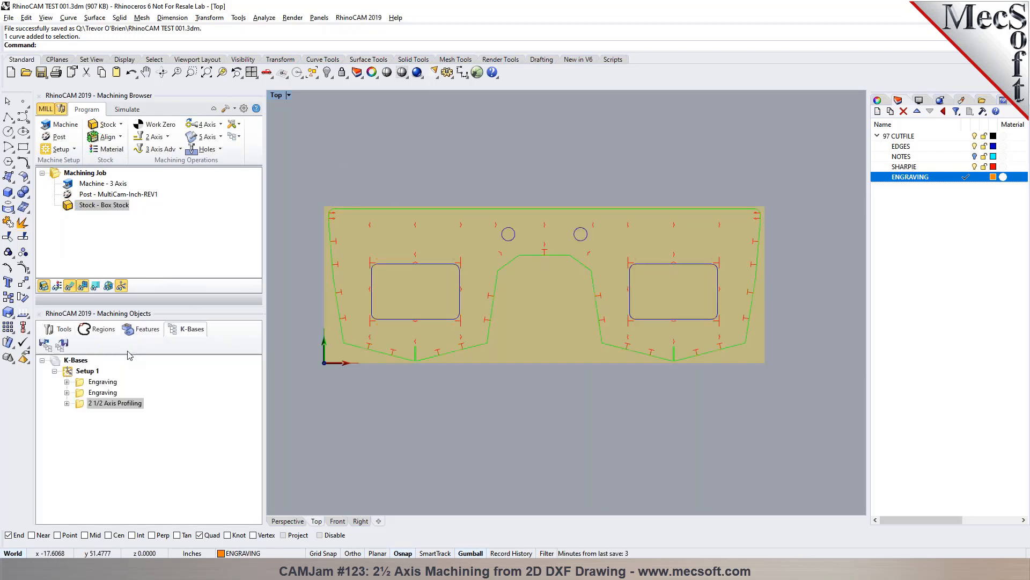
left_click(81, 383)
left_click(67, 381)
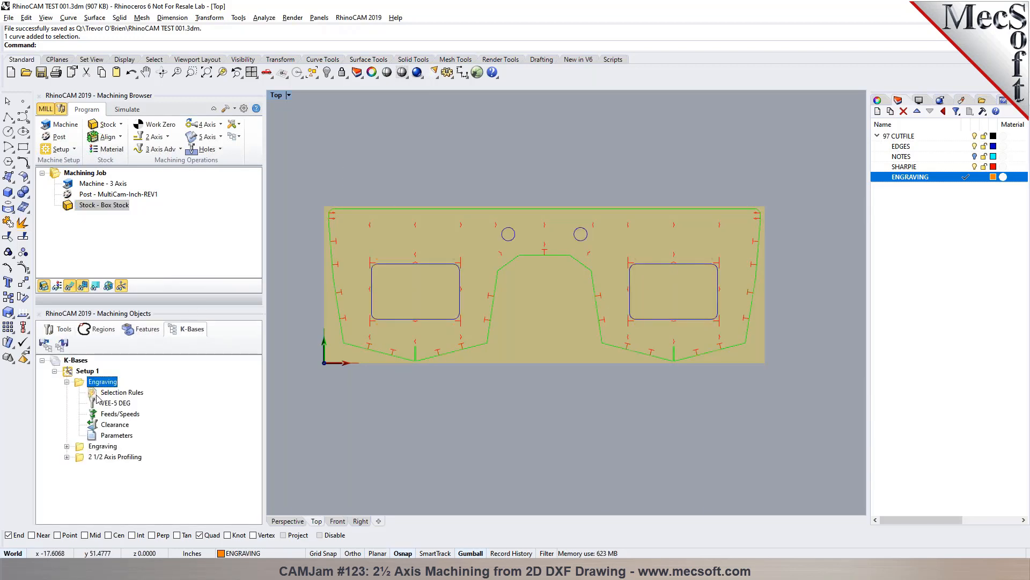
double_click(115, 392)
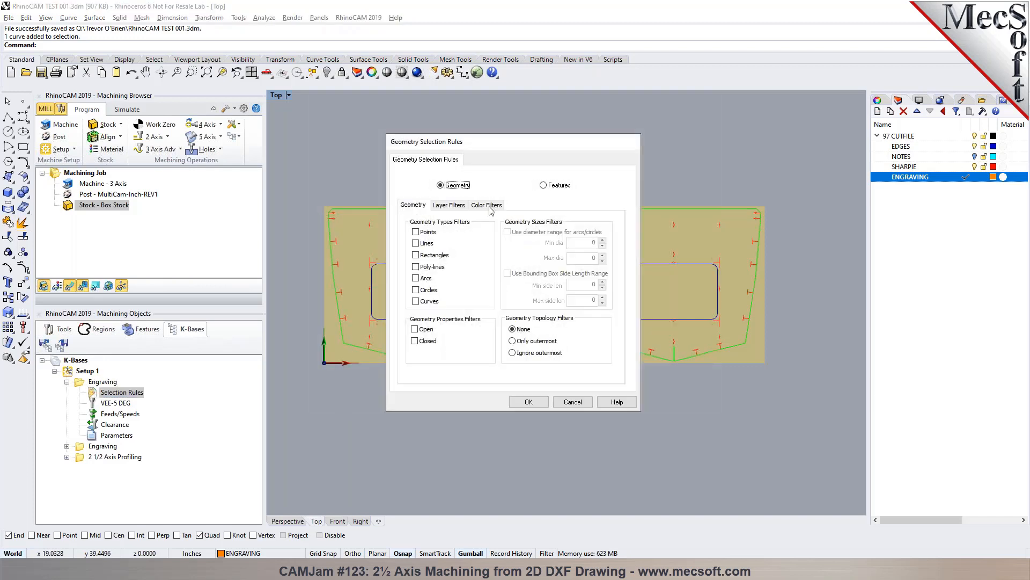
left_click(459, 211)
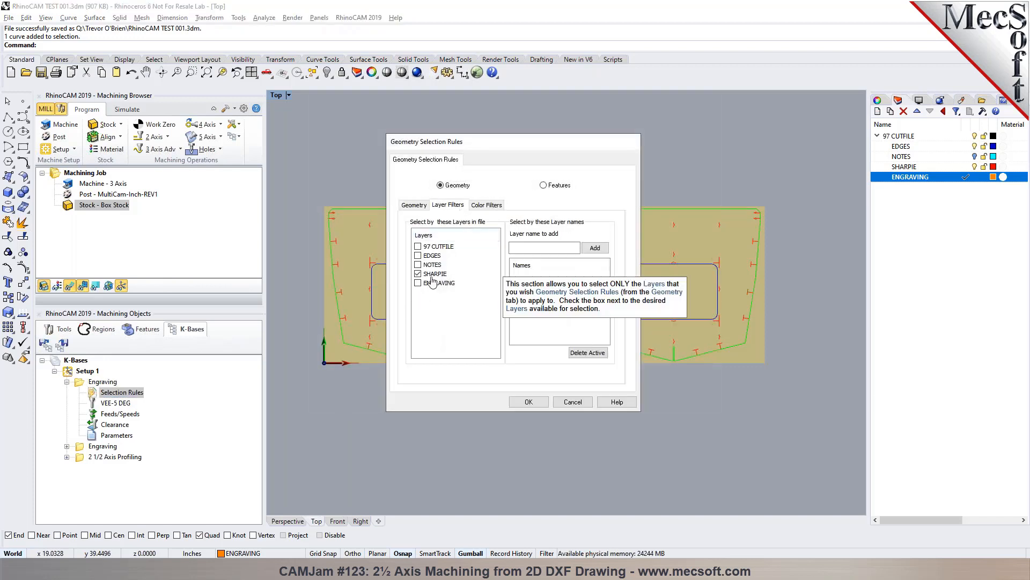
left_click(573, 402)
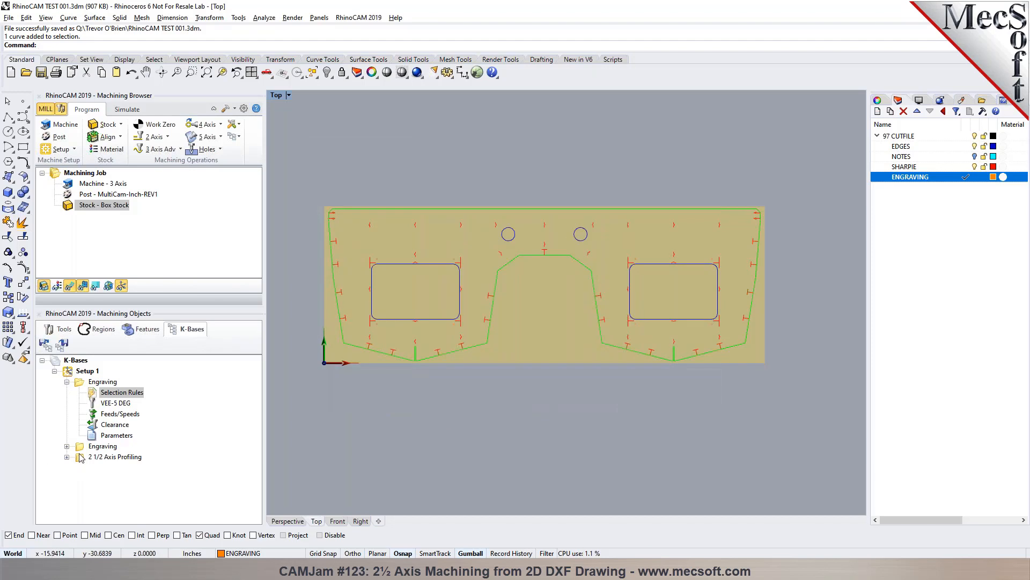
- Review the layer filter in the selection rules of the knowledge base's VEE-45 DEG Engraving operation
left_click(79, 447)
left_click(67, 446)
double_click(107, 456)
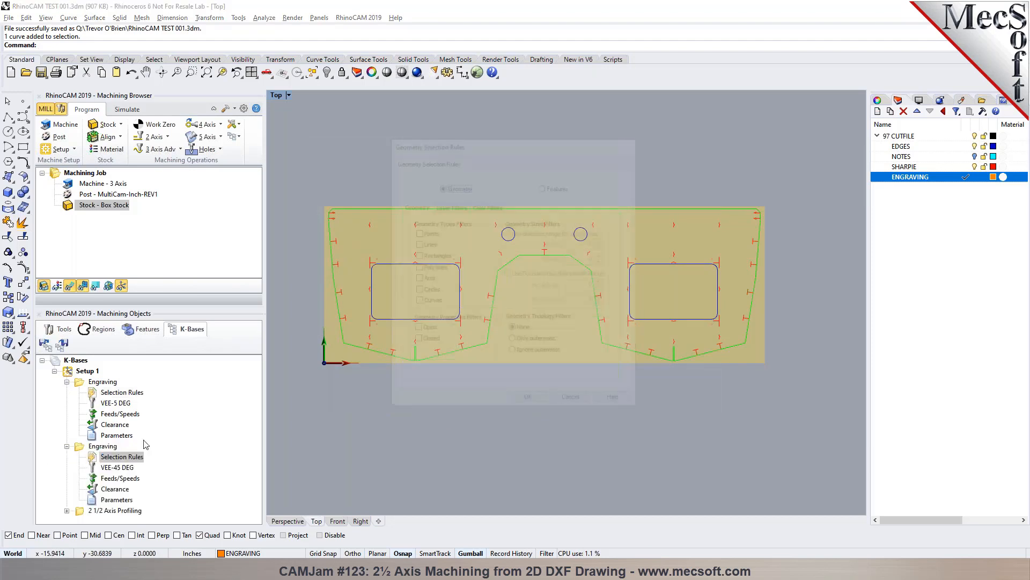
left_click(447, 204)
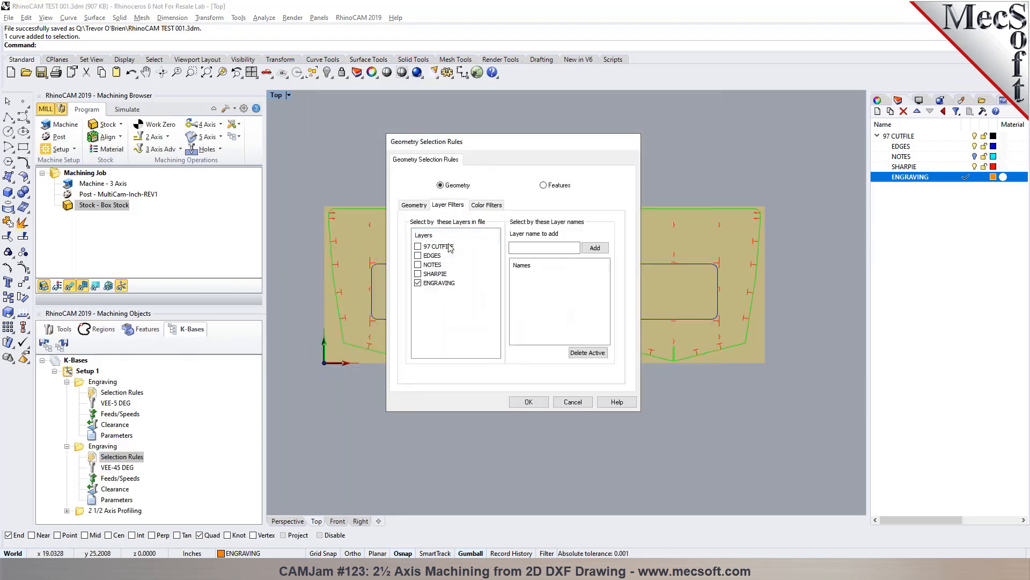
- Review the layer filter in the selection rules of the knowledge base's 2 1/2 Axis Profiling operation
left_click(443, 284)
left_click(574, 403)
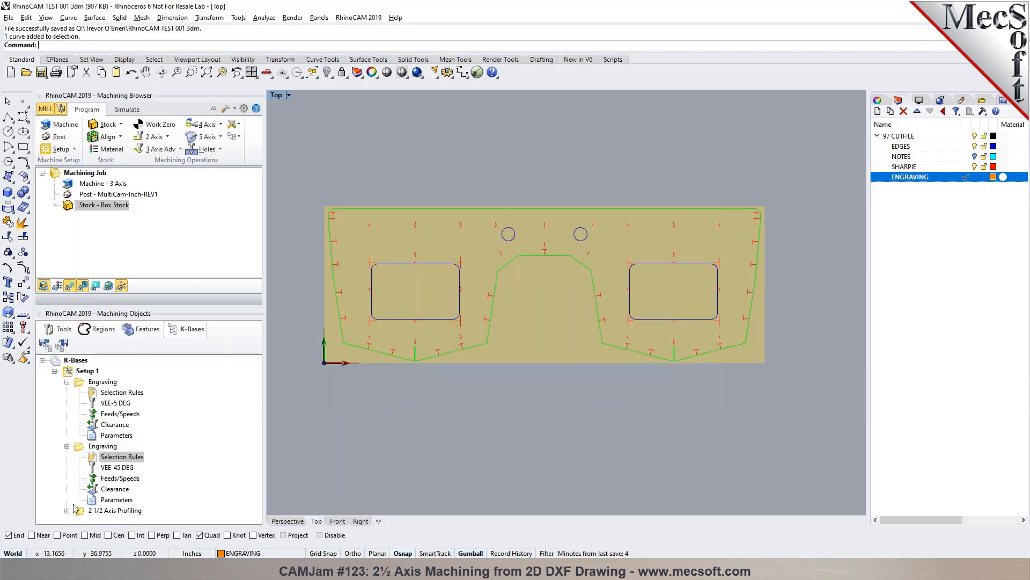
left_click(67, 512)
double_click(107, 468)
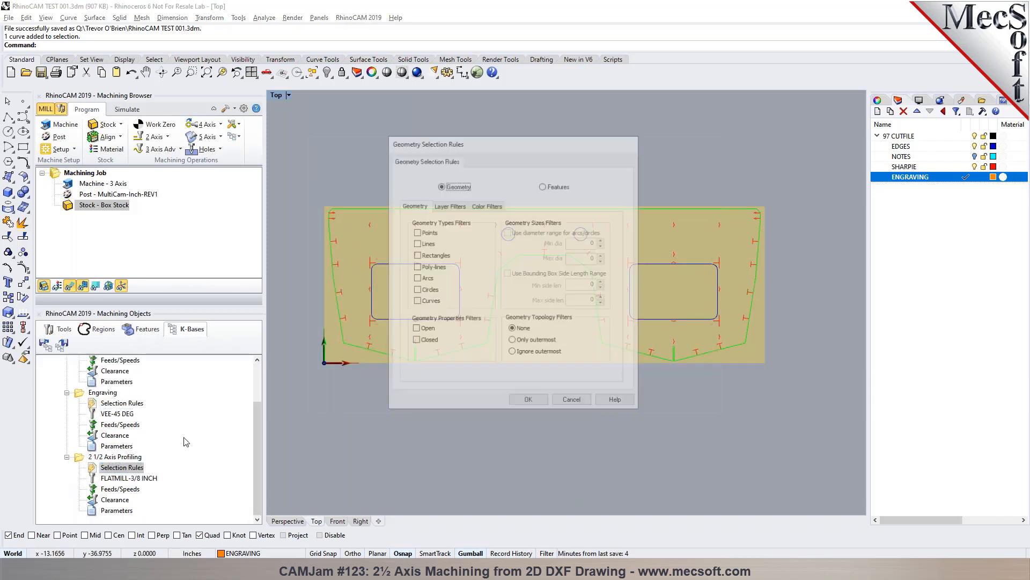
left_click(448, 205)
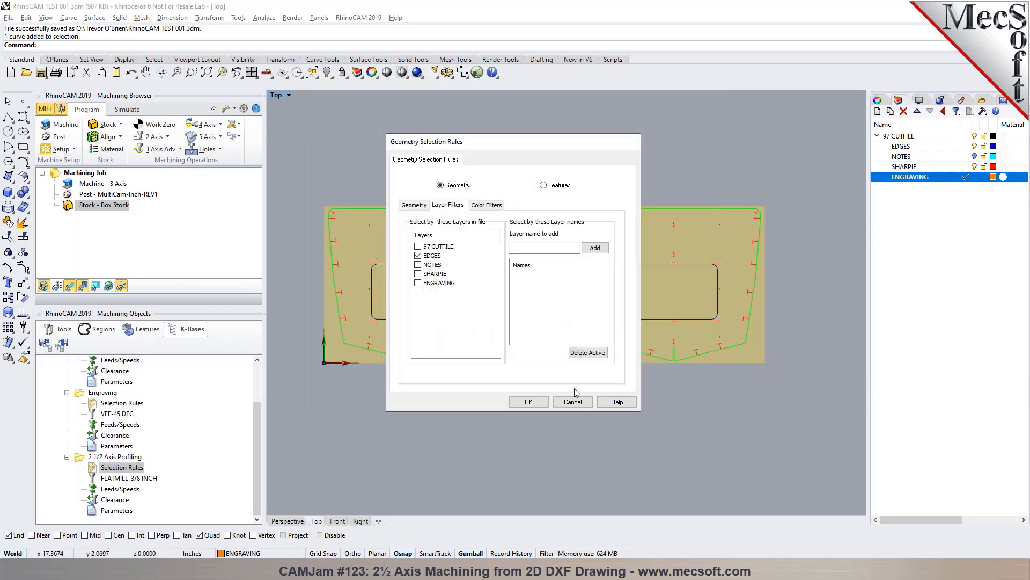
left_click(584, 403)
- Collapse both Engraving operations and the 2 1/2 Axis Profiling operation under the knowledge base's Setup 1
scroll(65, 396, "up", 2)
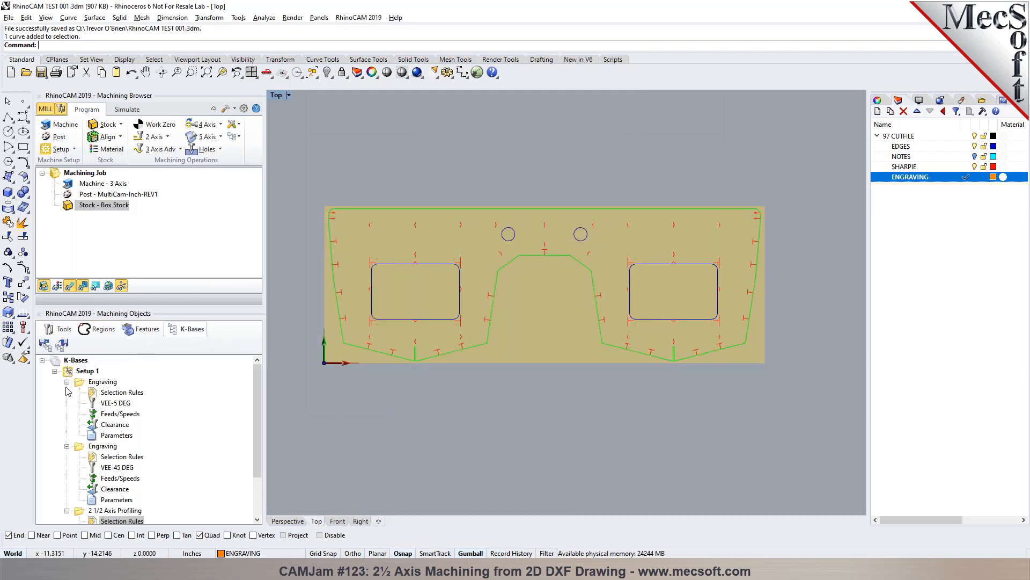
left_click(66, 382)
left_click(67, 392)
left_click(66, 403)
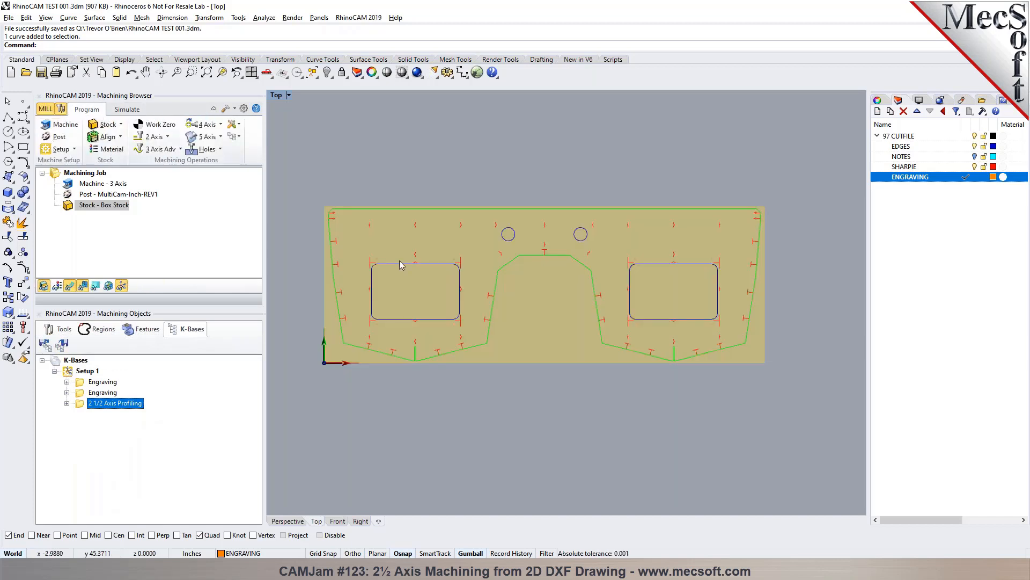
- Load the machining operations from the knowledge base file RhinoCAM TEST 001-R.vkb into the machining job
left_click(62, 329)
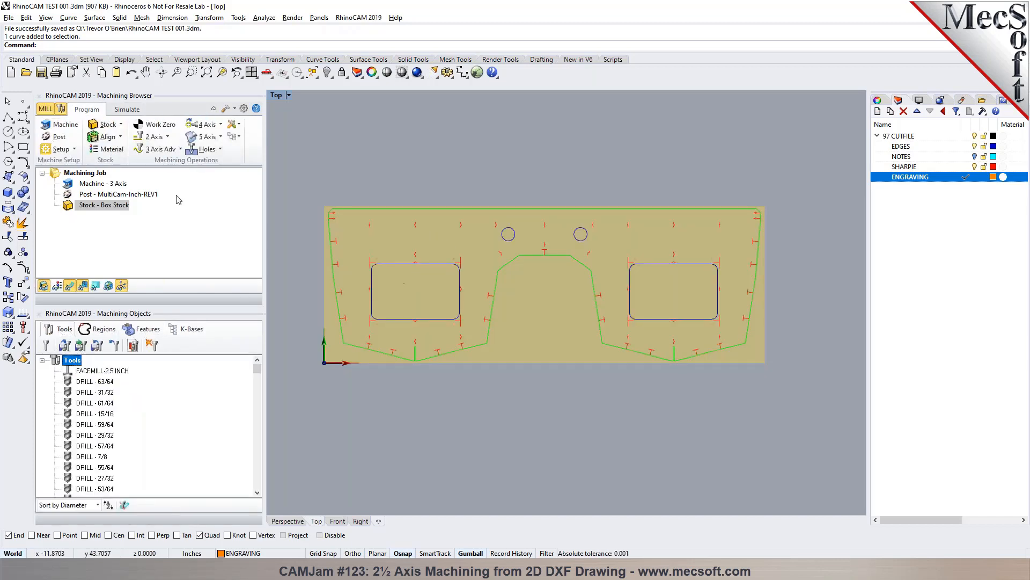
left_click(235, 137)
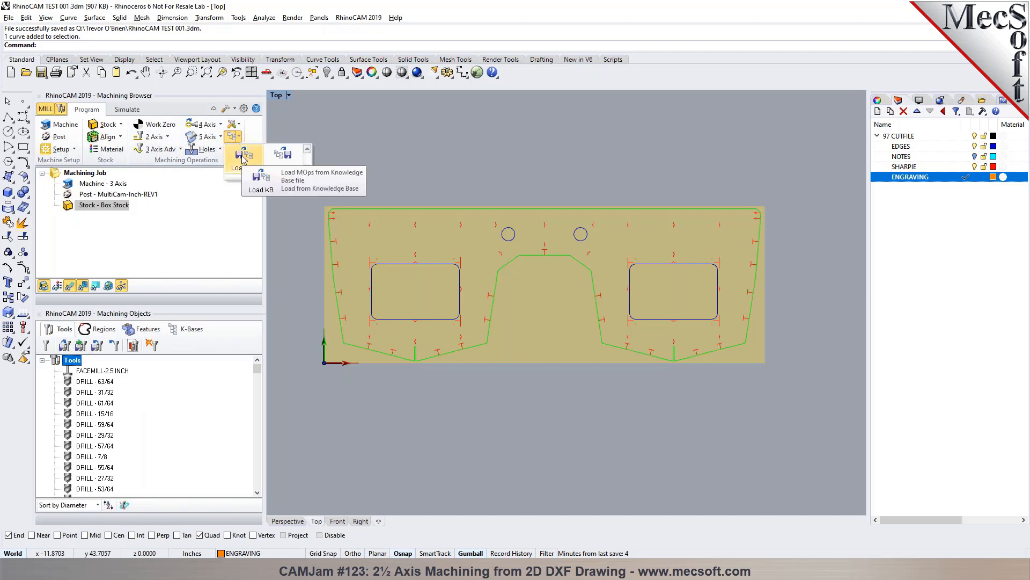
left_click(244, 157)
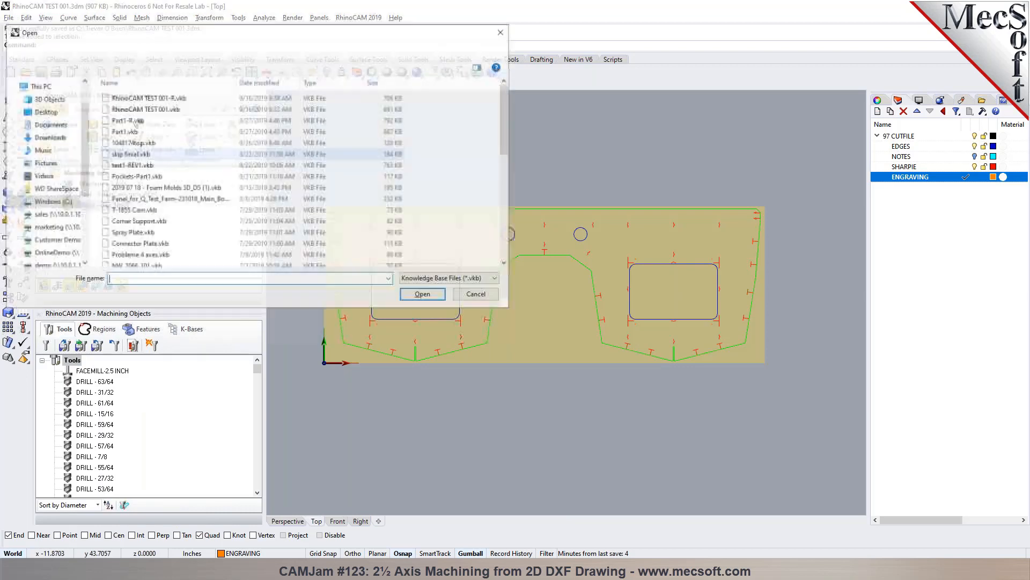
left_click(185, 99)
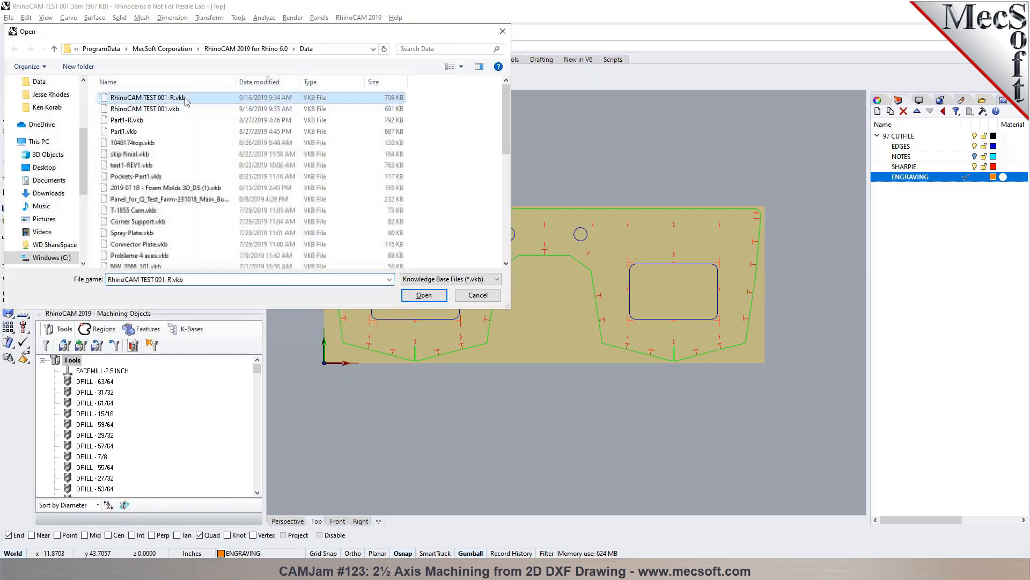
left_click(431, 299)
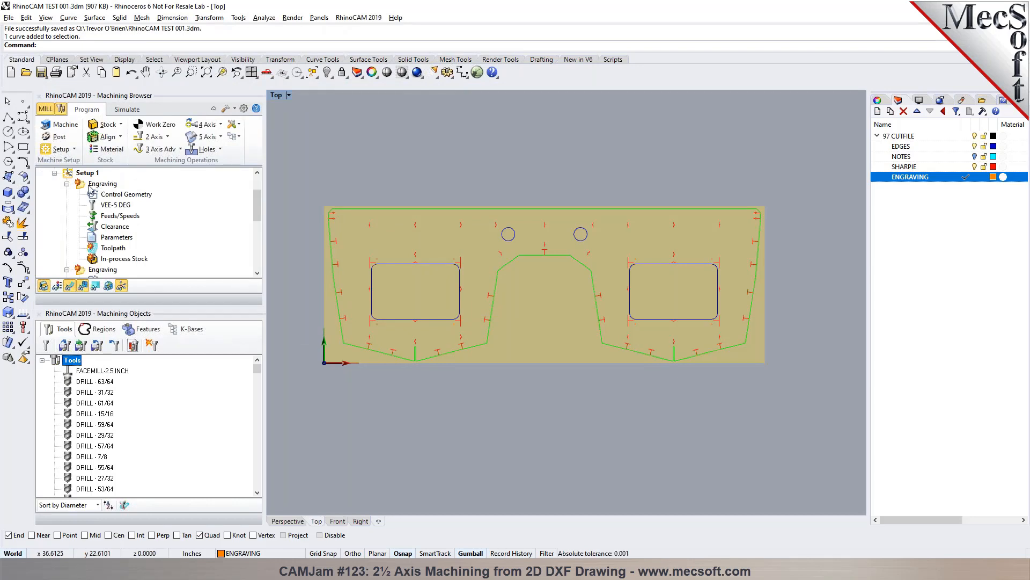
- Check which curves each loaded Engraving and 2 1/2 Axis Profiling operation selects, collapsing each operation after checking it
left_click(102, 184)
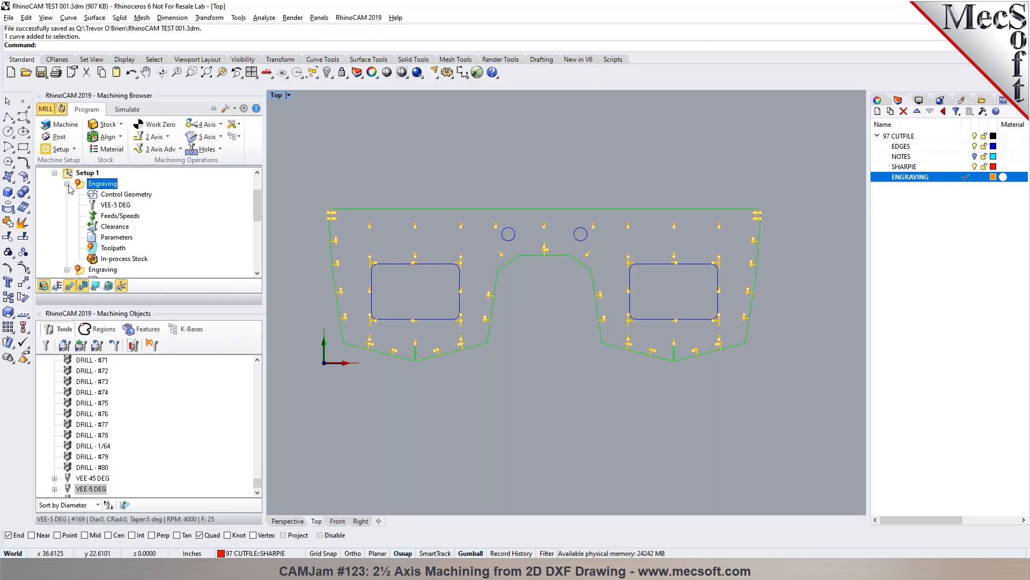
left_click(67, 183)
left_click(90, 195)
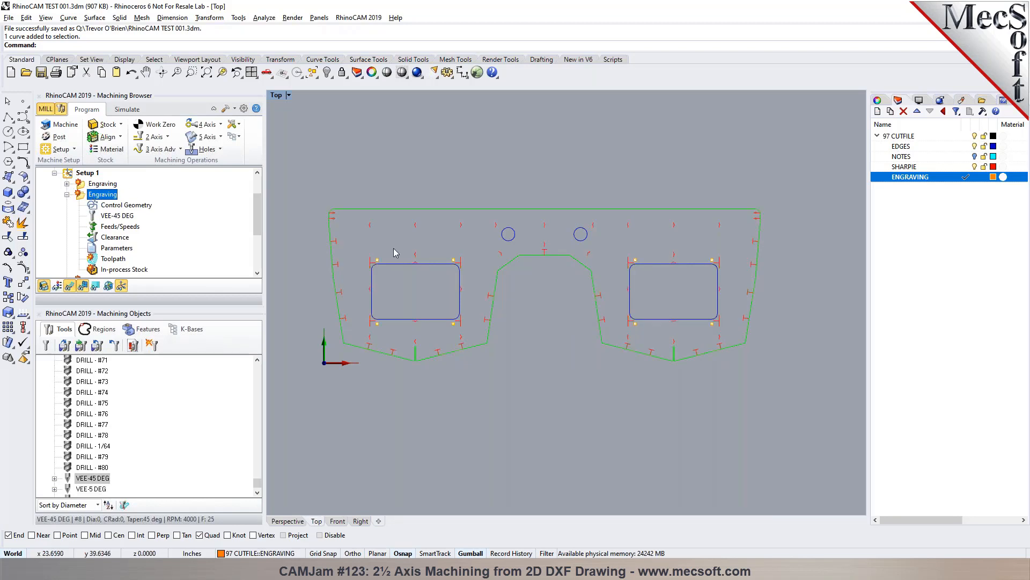
left_click(67, 194)
left_click(100, 206)
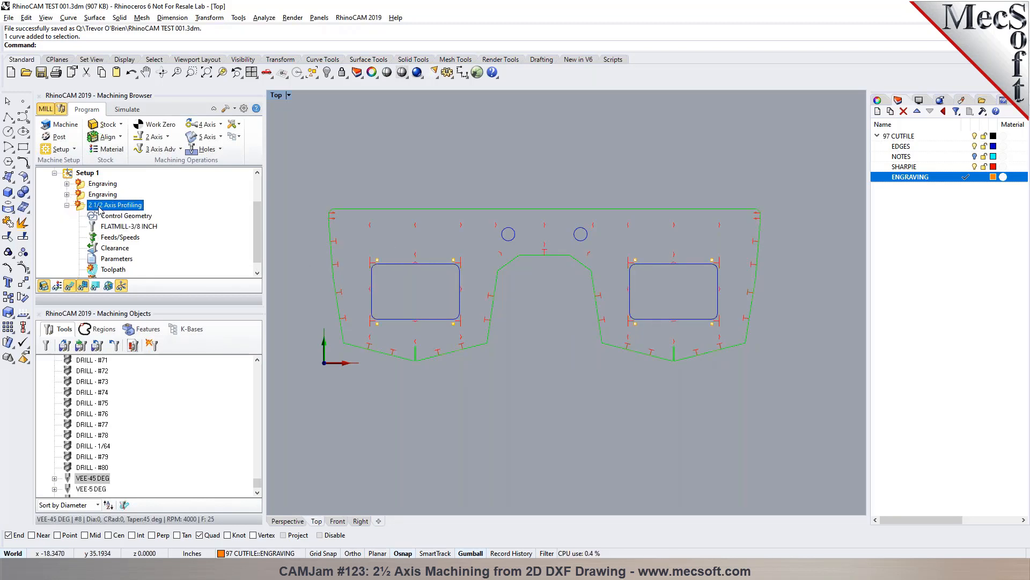
left_click(66, 205)
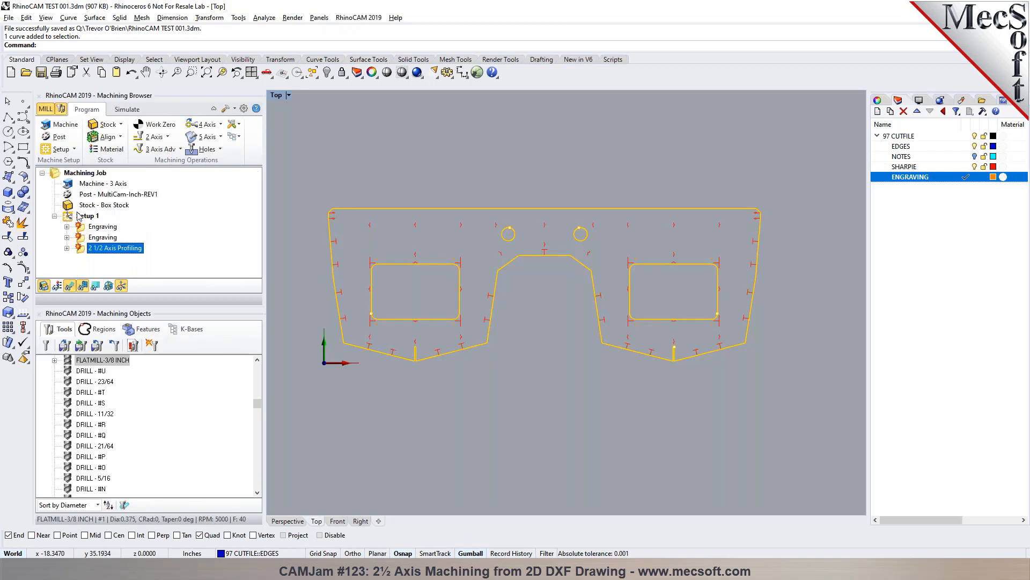
- Generate the toolpaths of all operations in the loaded Setup 1
left_click(79, 216)
right_click(79, 216)
left_click(88, 226)
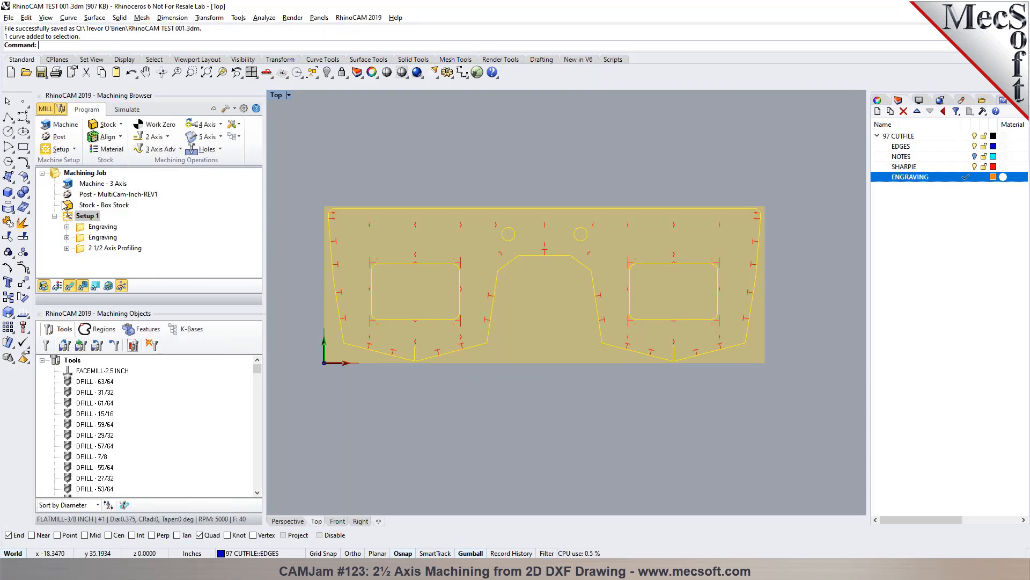
- Review the 2 1/2 Axis Profiling operation's control geometry, tool, feeds and speeds, clearance plane and cut parameters without changing them
left_click(88, 249)
double_click(87, 249)
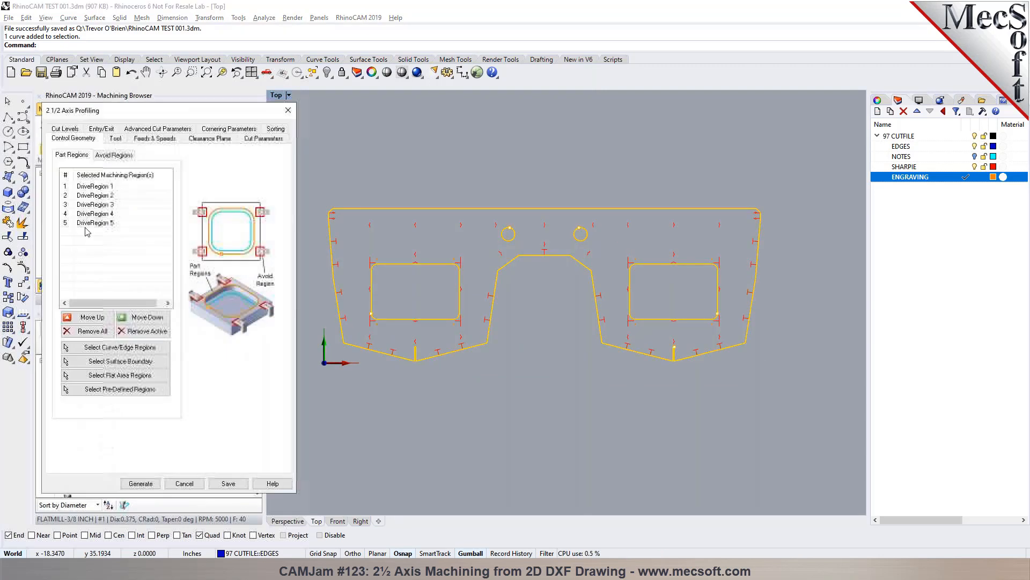
left_click(113, 139)
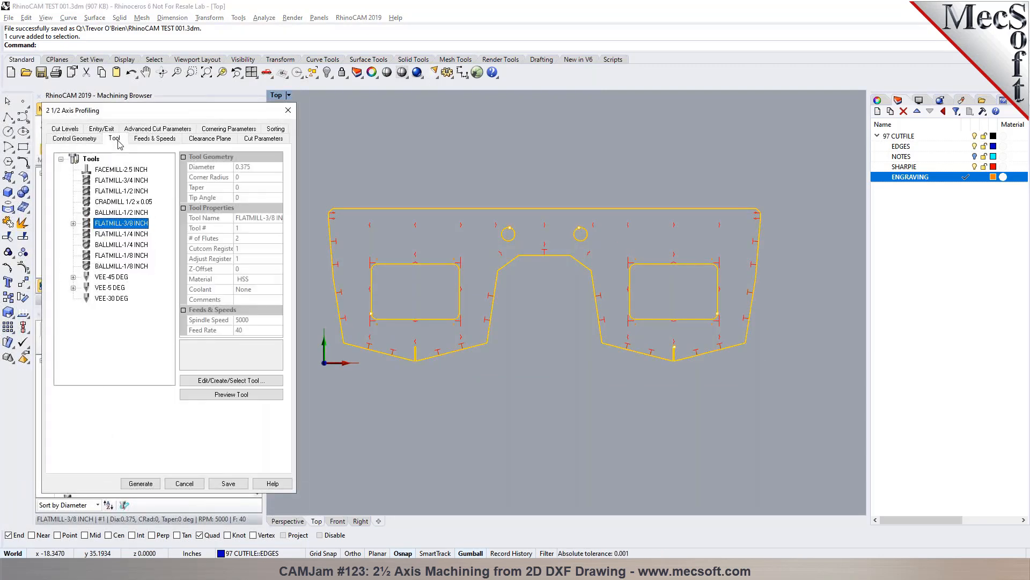
left_click(166, 139)
left_click(206, 139)
left_click(256, 138)
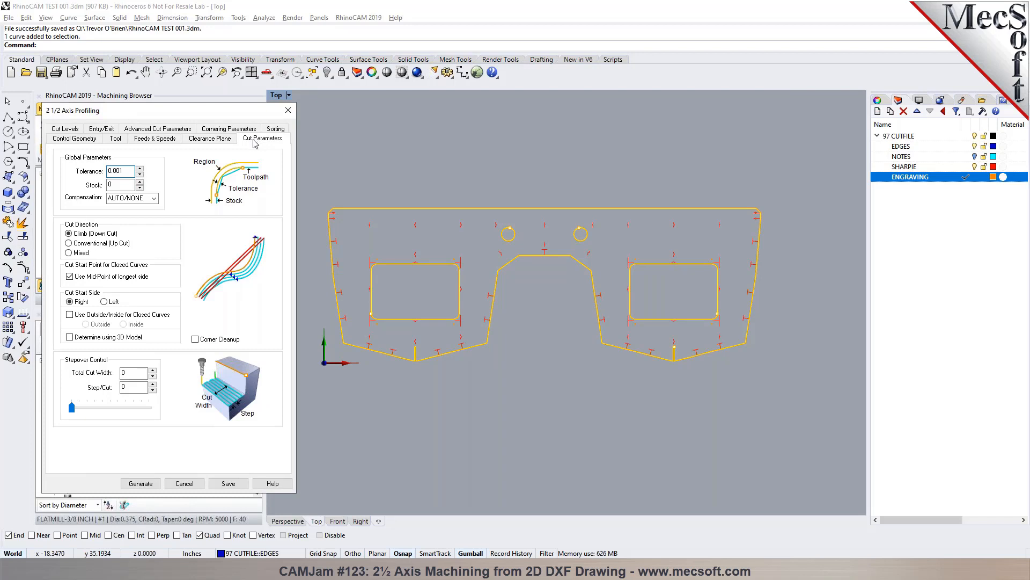
left_click(289, 110)
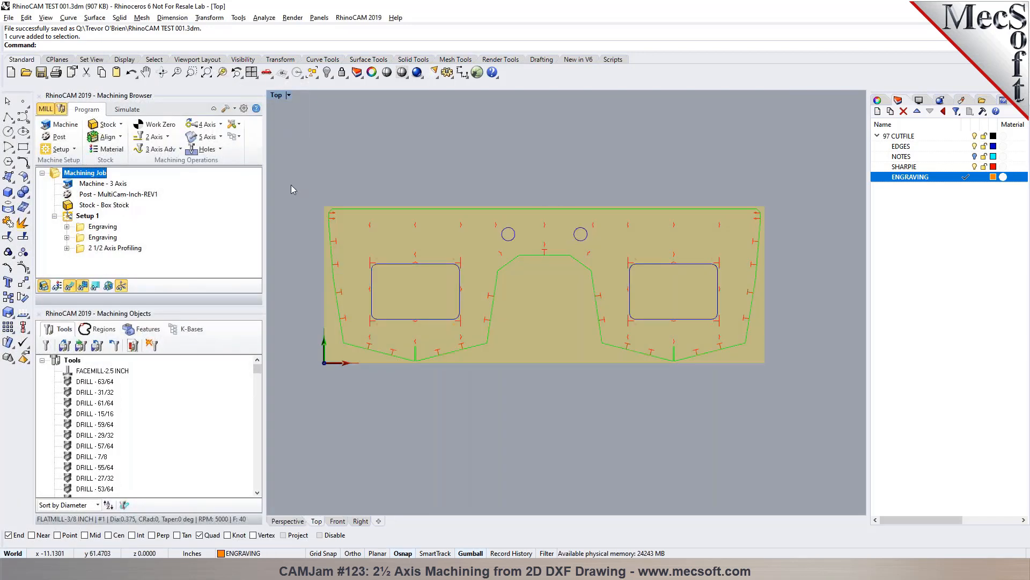
- Hide the box stock so only the part curves show in the top view
left_click(44, 286)
scroll(345, 172, "down", 4)
scroll(346, 173, "up", 2)
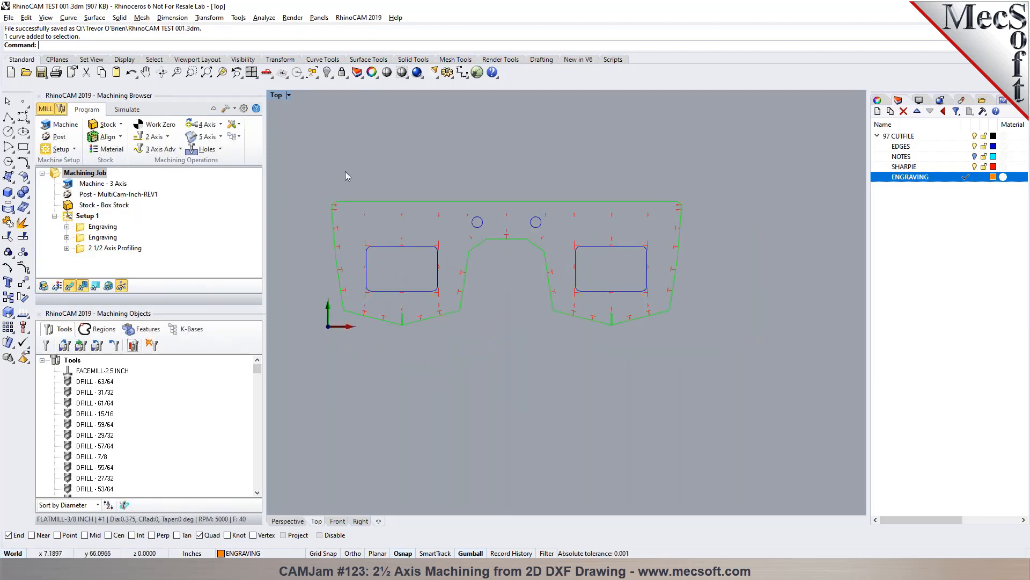
scroll(377, 223, "up", 2)
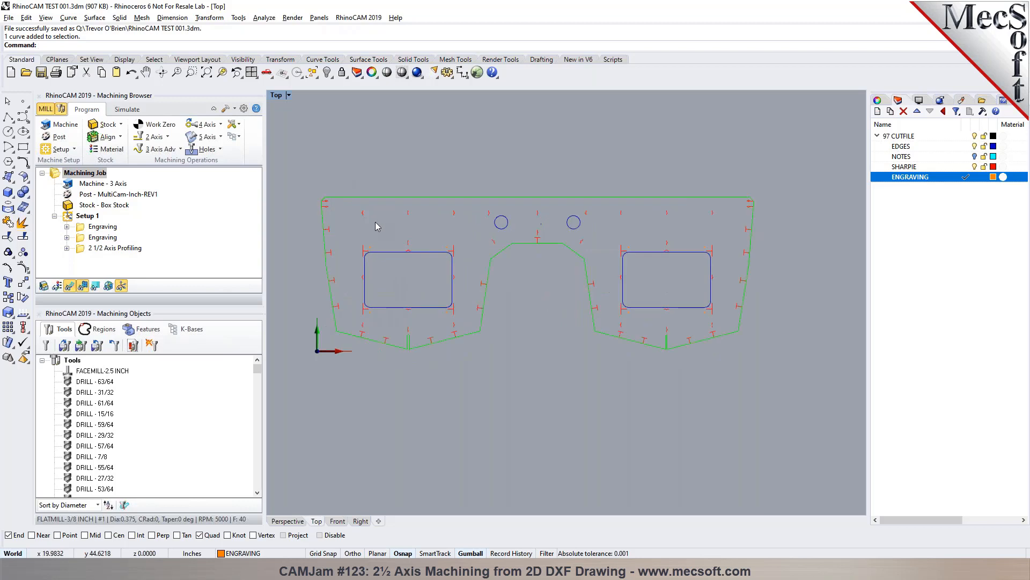
- Browse the available 2 axis, 3 axis advanced and hole machining methods without starting an operation
left_click(167, 137)
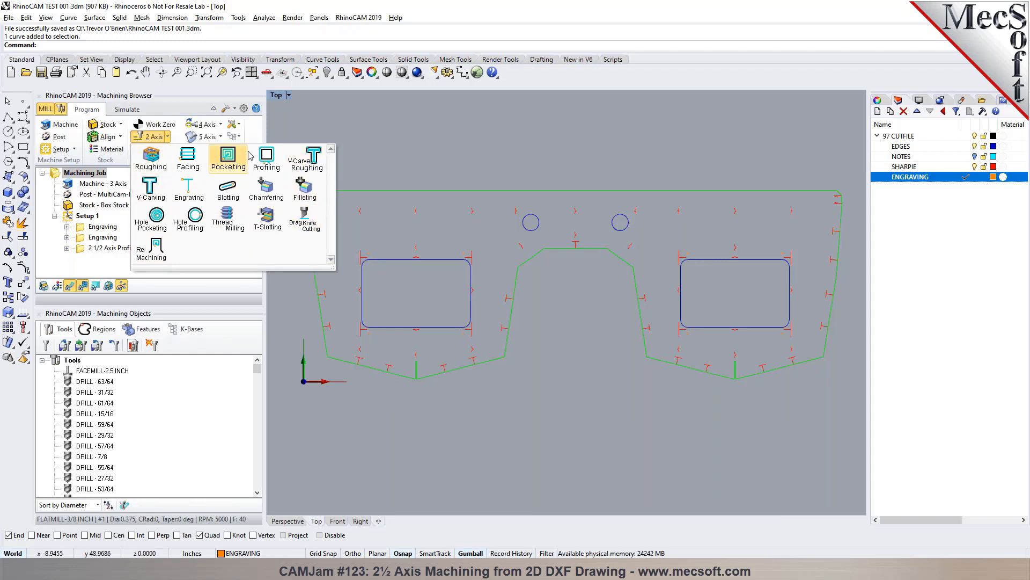
left_click(378, 160)
left_click(156, 150)
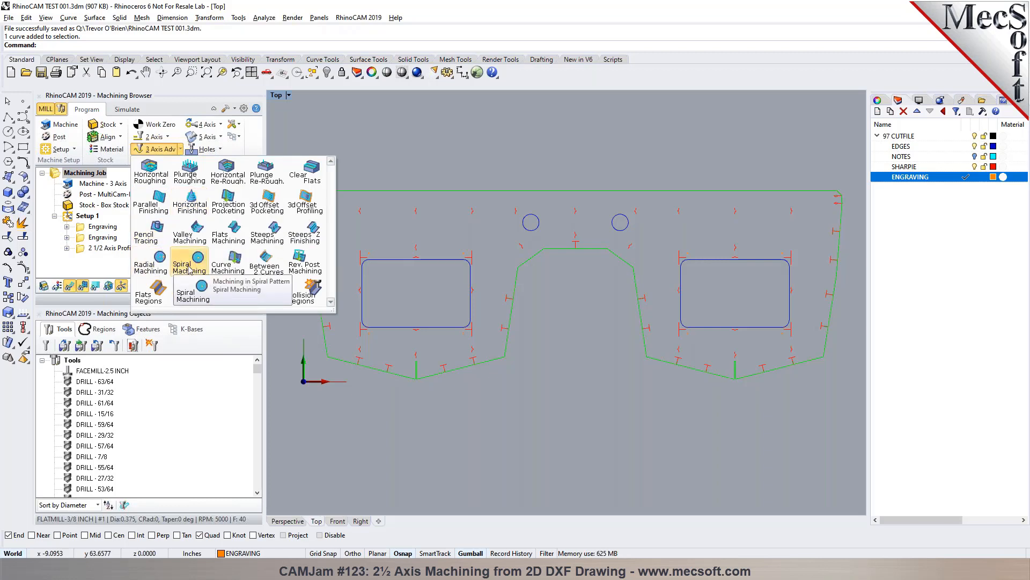
left_click(411, 119)
left_click(219, 149)
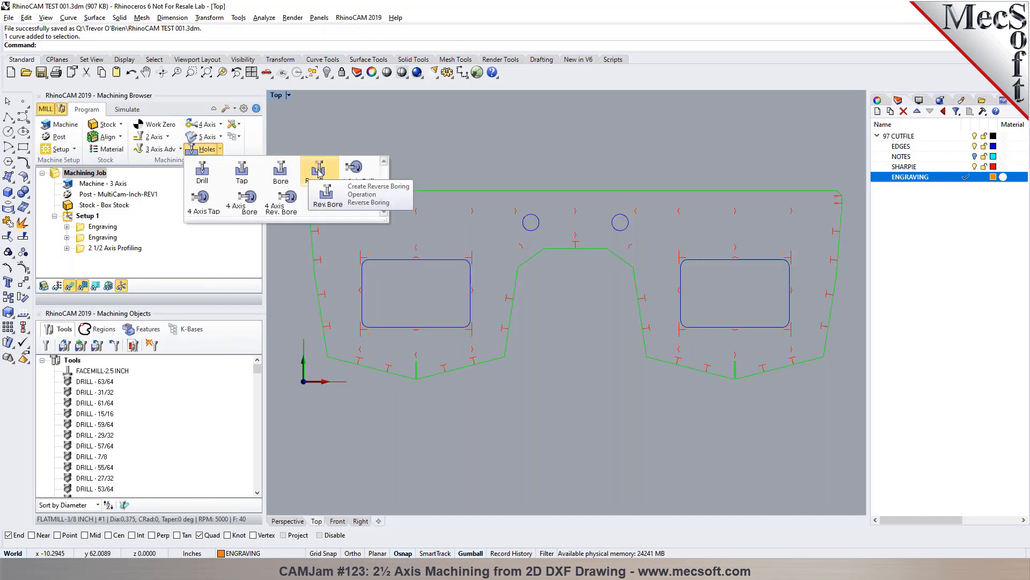
left_click(429, 151)
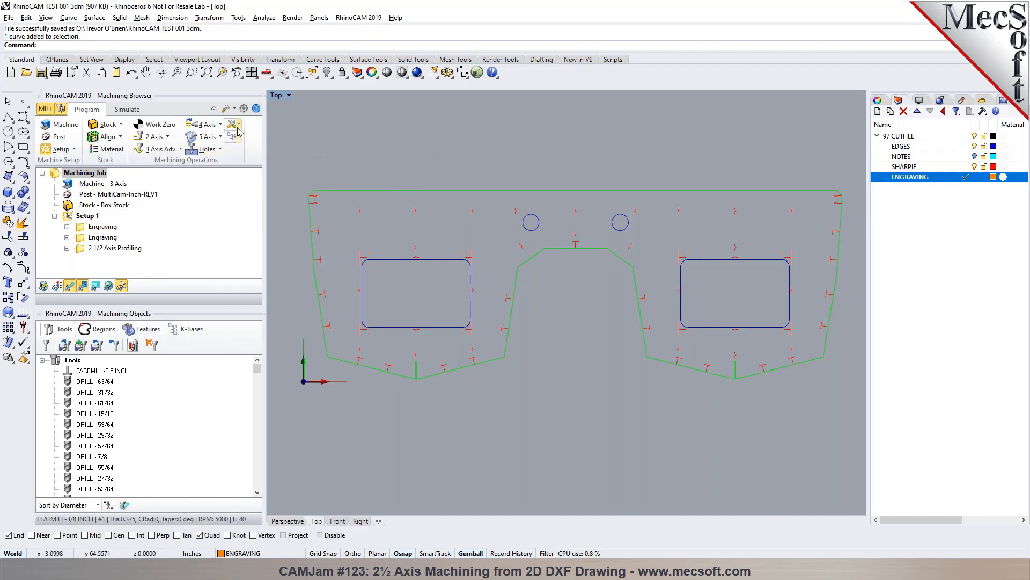
- Open the MILL online help's Configurations topic, expand its hidden sections and examine the 2½ Axis Machining Features by configuration
left_click(256, 109)
left_click(65, 119)
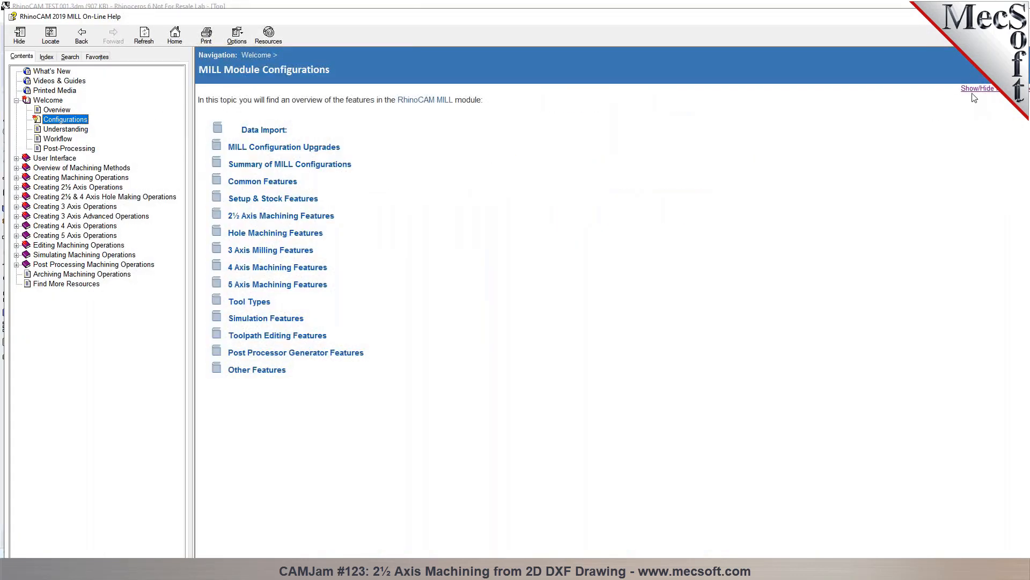
left_click(976, 89)
scroll(638, 234, "down", 10)
scroll(636, 234, "down", 6)
scroll(633, 231, "up", 6)
scroll(635, 233, "down", 8)
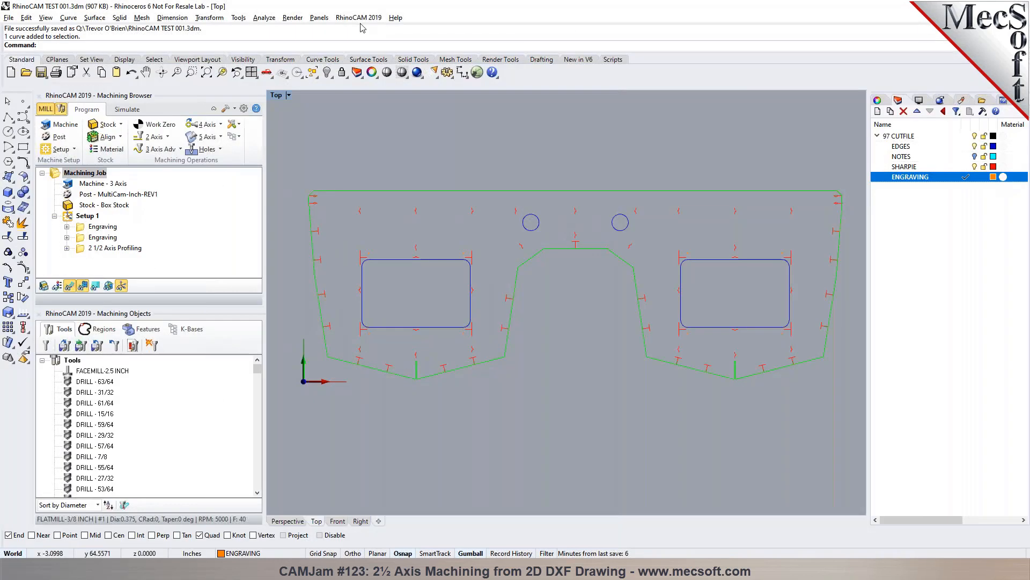
- Open the MecSoft website in the browser and view the RhinoCAM 2019 – Standard product in its e-Store
left_click(359, 18)
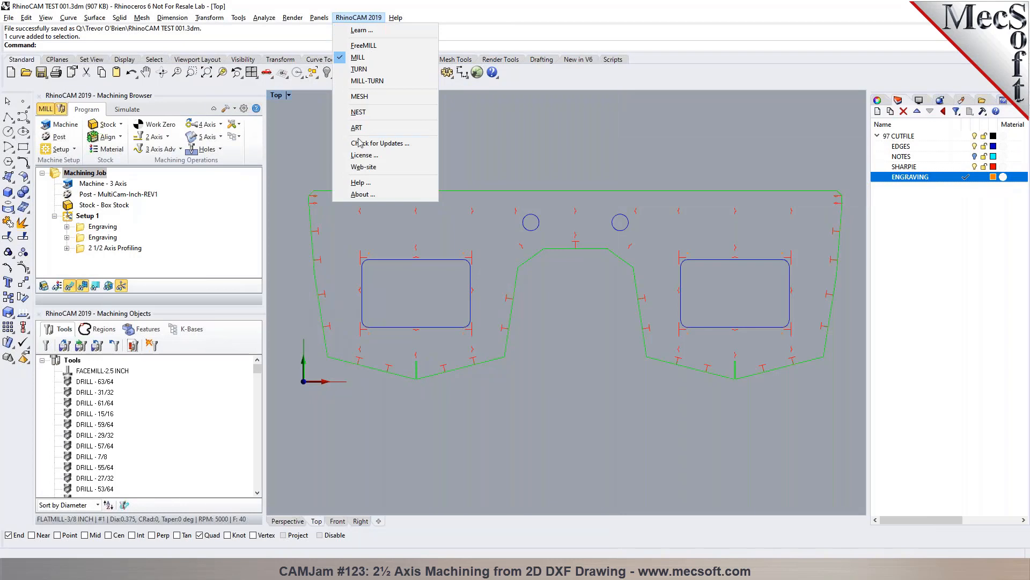
left_click(355, 177)
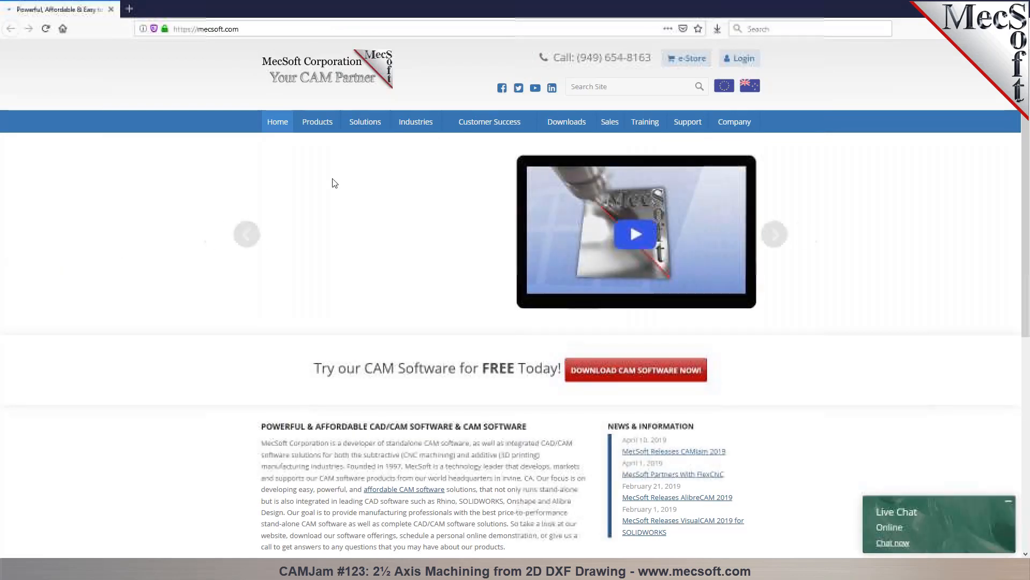
left_click(687, 58)
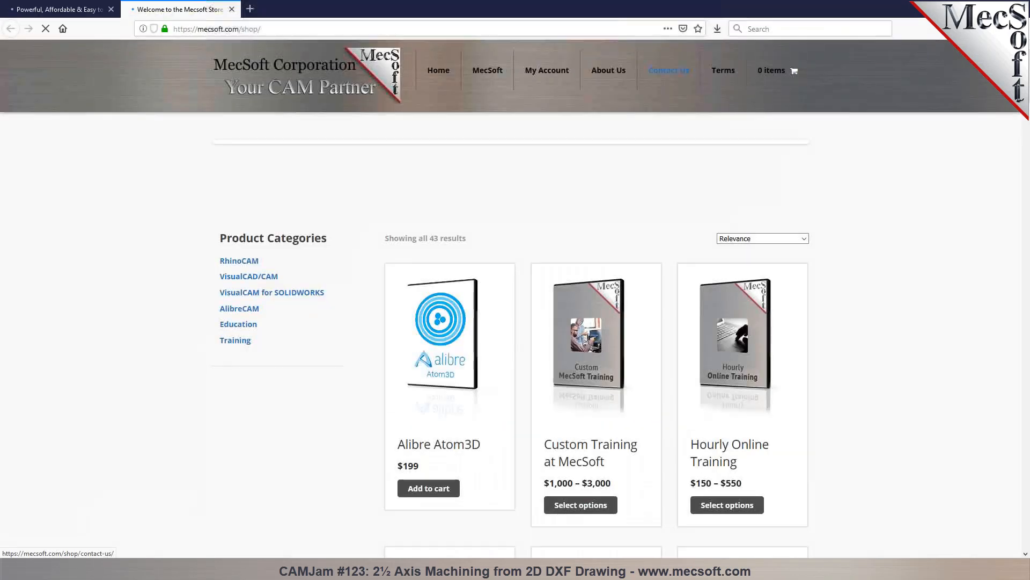
scroll(235, 446, "down", 2)
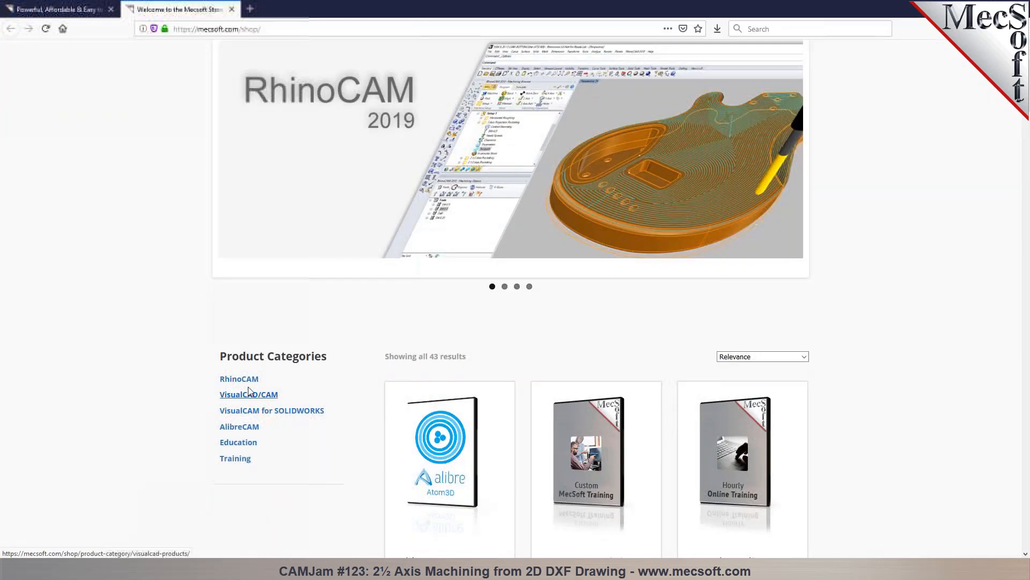
left_click(247, 382)
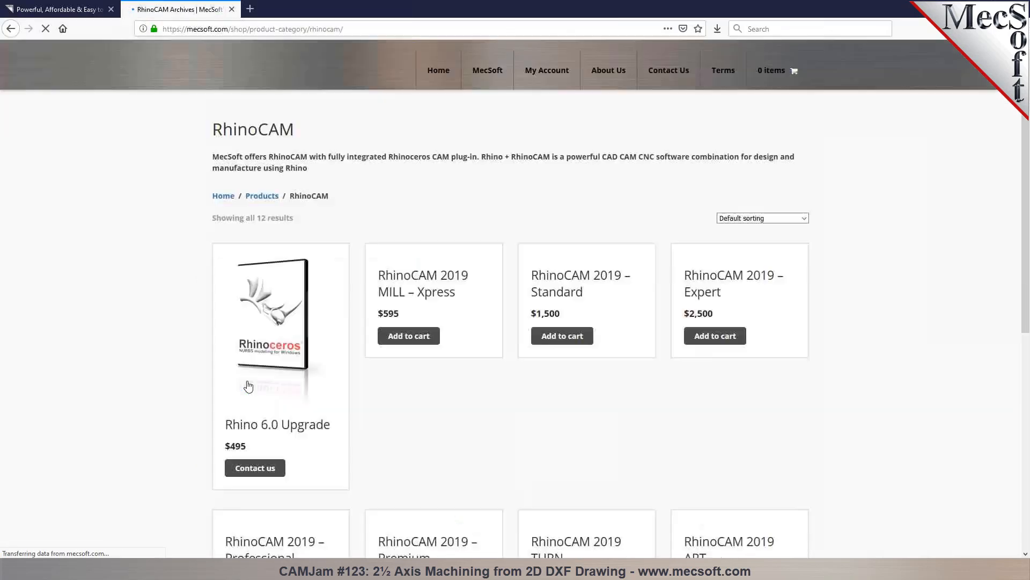
scroll(277, 384, "down", 2)
left_click(555, 333)
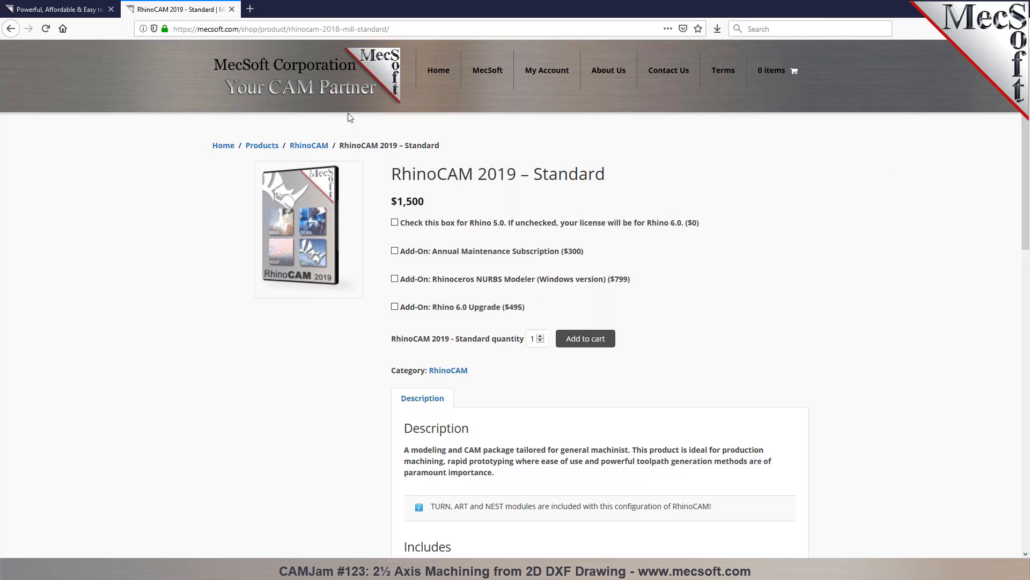
left_click(10, 28)
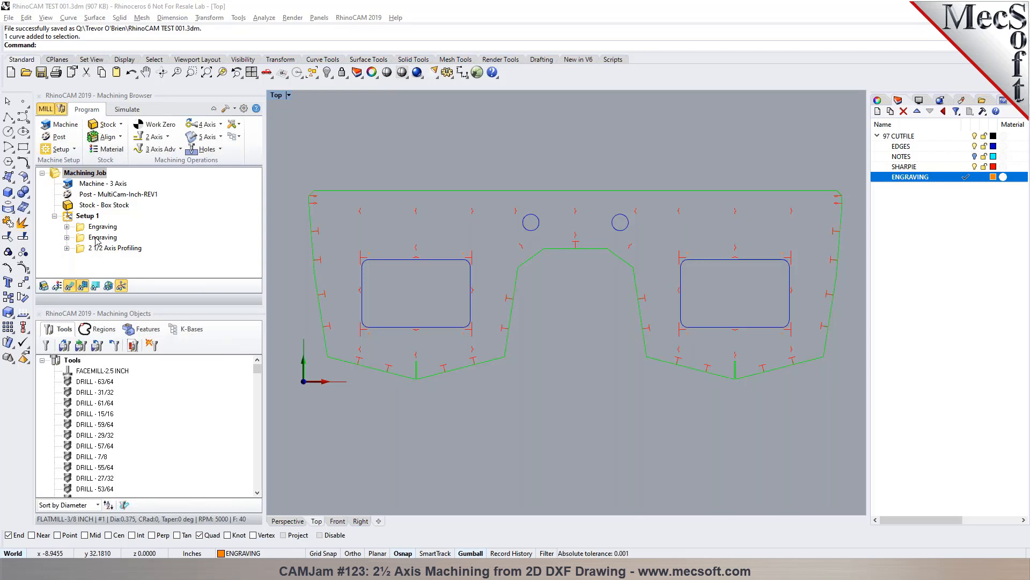
scroll(344, 318, "down", 2)
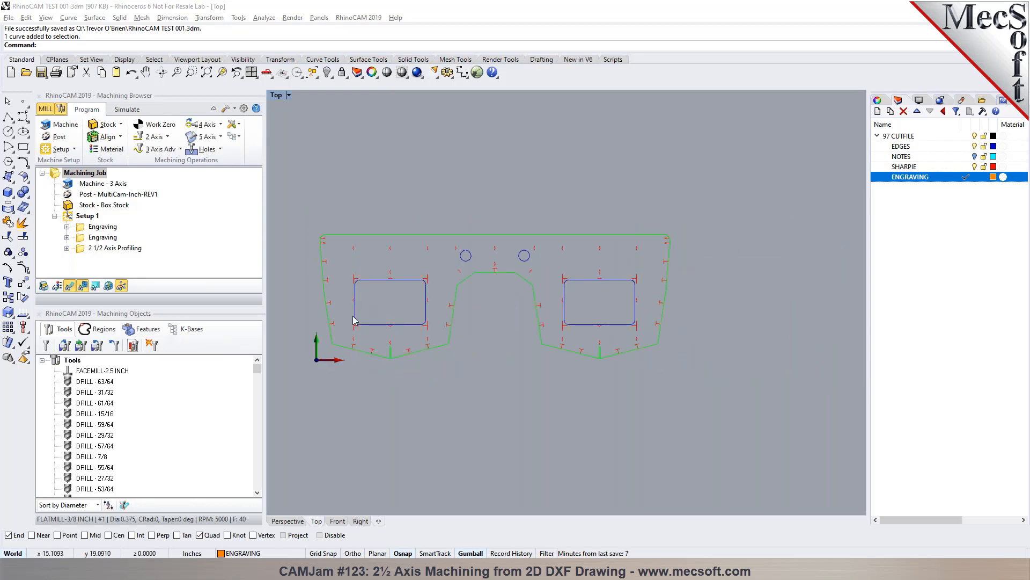
- Switch from milling to the NEST module and open its sheet selection for True Shape Nesting
left_click(359, 19)
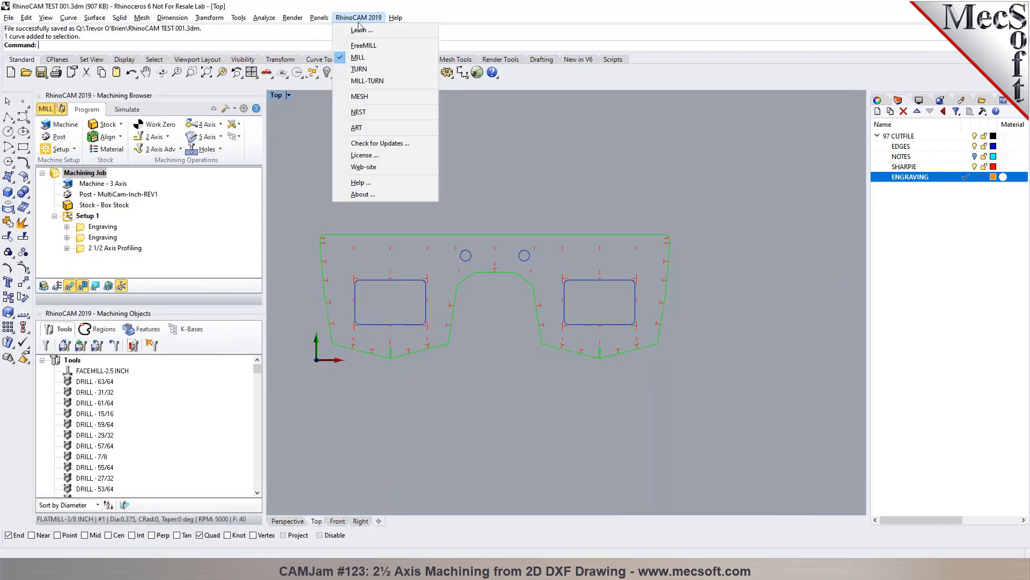
left_click(359, 113)
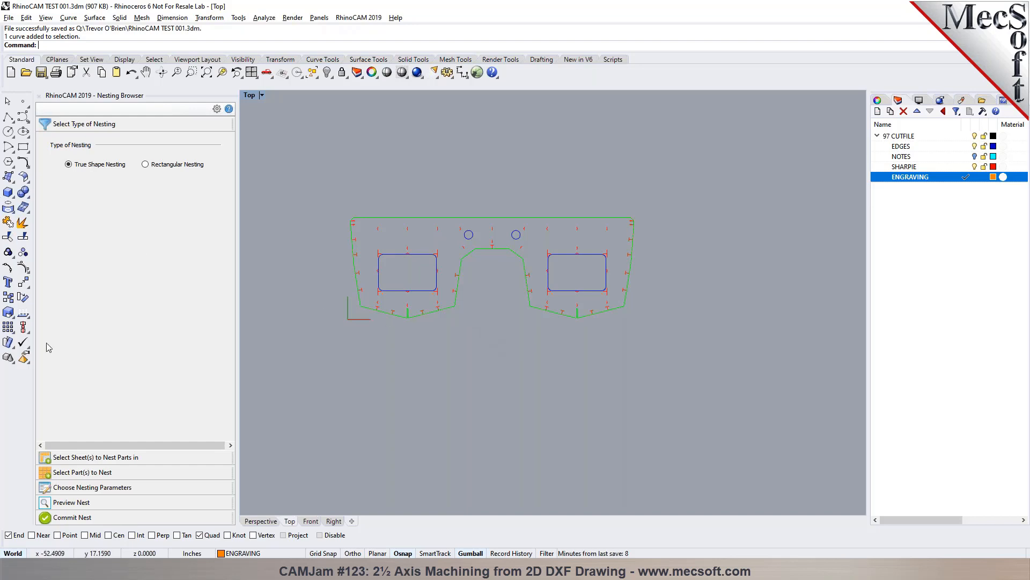
left_click(87, 457)
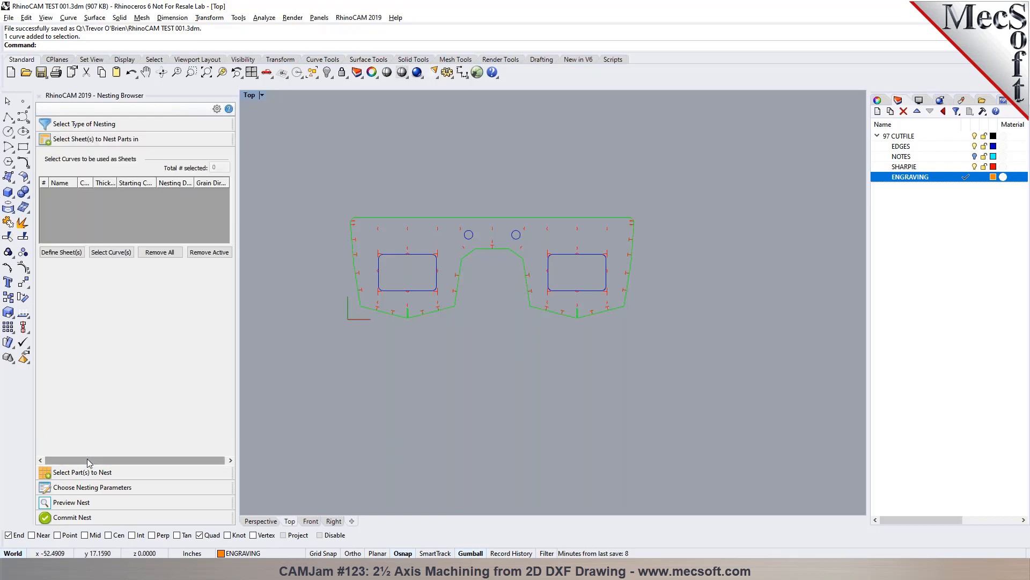
- Draw a rectangle for the nesting sheet with corners at 0,0 and 240,-72
left_click(23, 147)
scroll(279, 340, "up", 3)
scroll(454, 344, "up", 3)
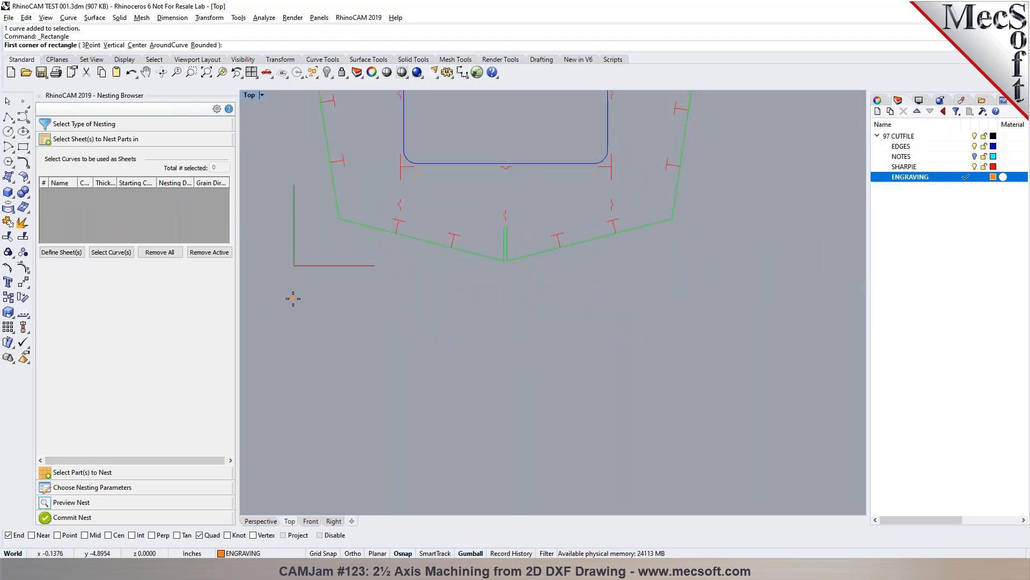
type("0,0")
key("Return")
scroll(293, 298, "down", 5)
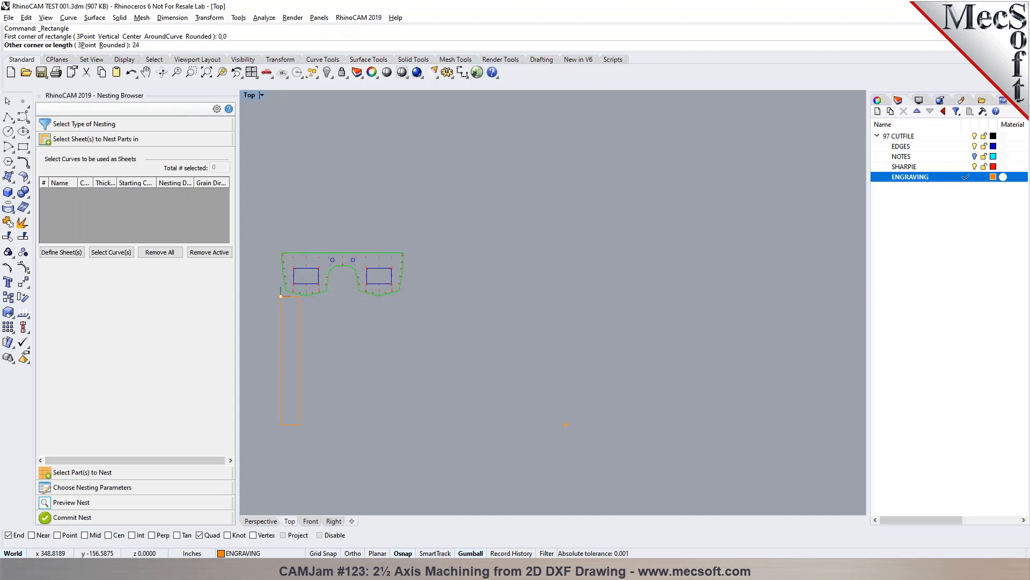
type(",-72")
key("Return")
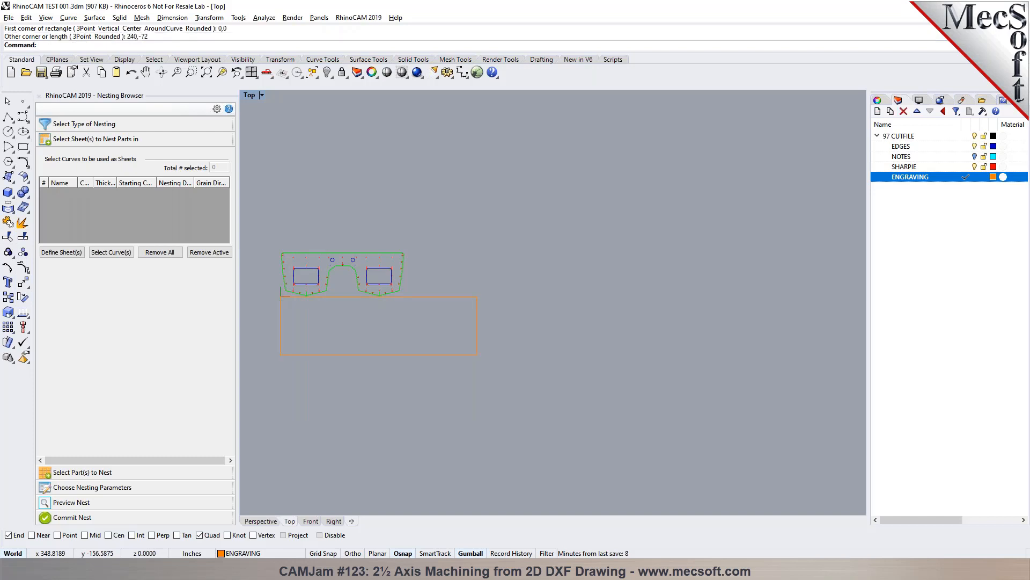
scroll(284, 336, "up", 2)
scroll(343, 273, "down", 8)
scroll(343, 268, "up", 10)
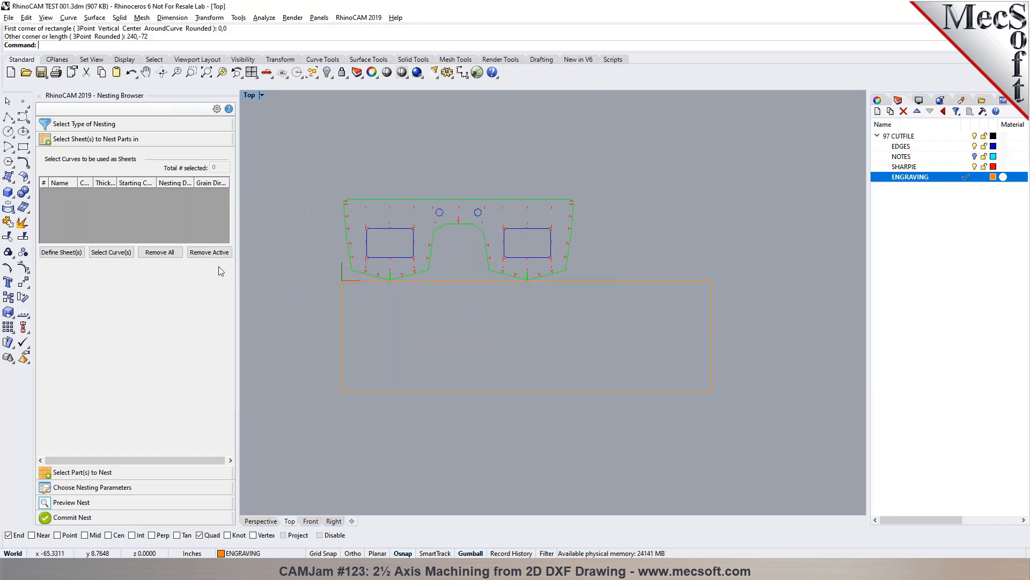
- Add the 240 by 72 inch rectangle as the sheet to nest parts in
left_click(111, 252)
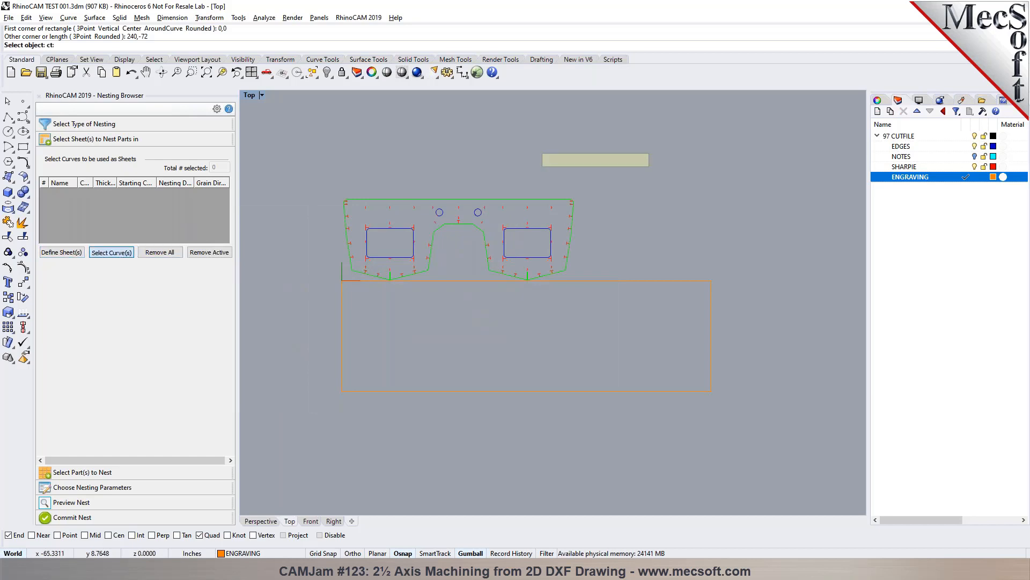
left_click(342, 327)
key("Return")
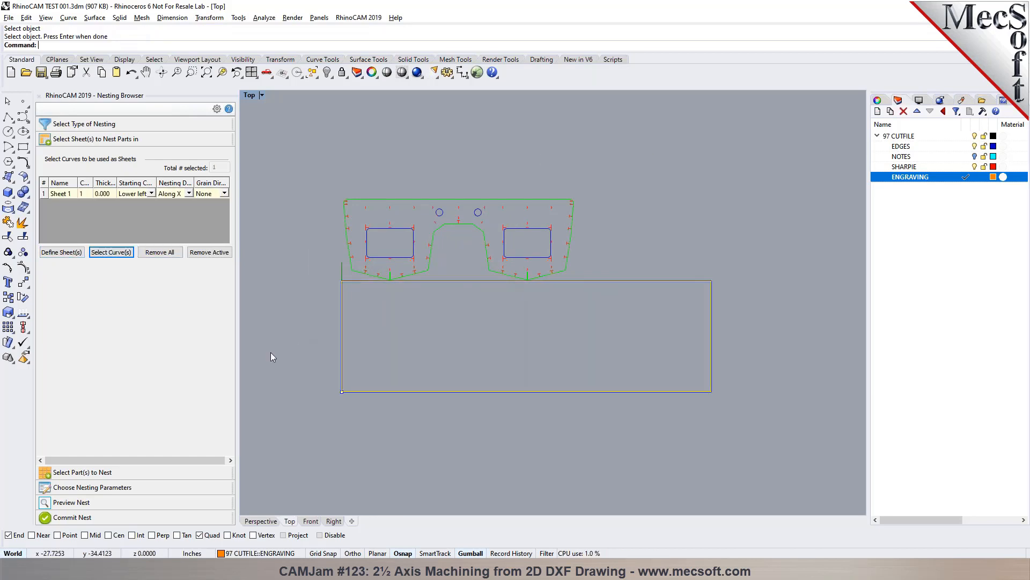
- Select all curves of the original part above the sheet as the part to nest and inspect its curve list
left_click(83, 472)
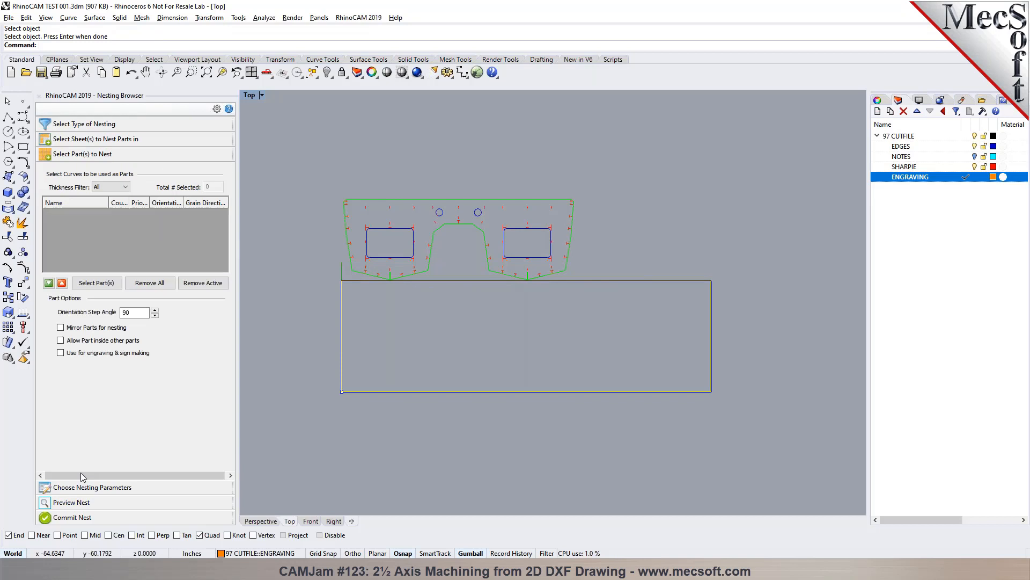
left_click(92, 284)
left_click_drag(292, 158, 585, 307)
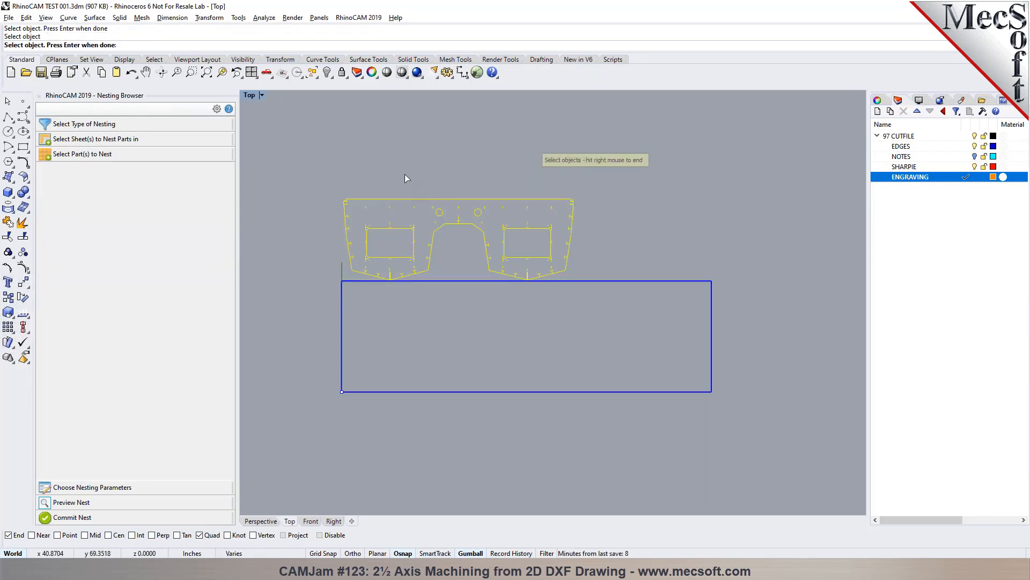
right_click(342, 196)
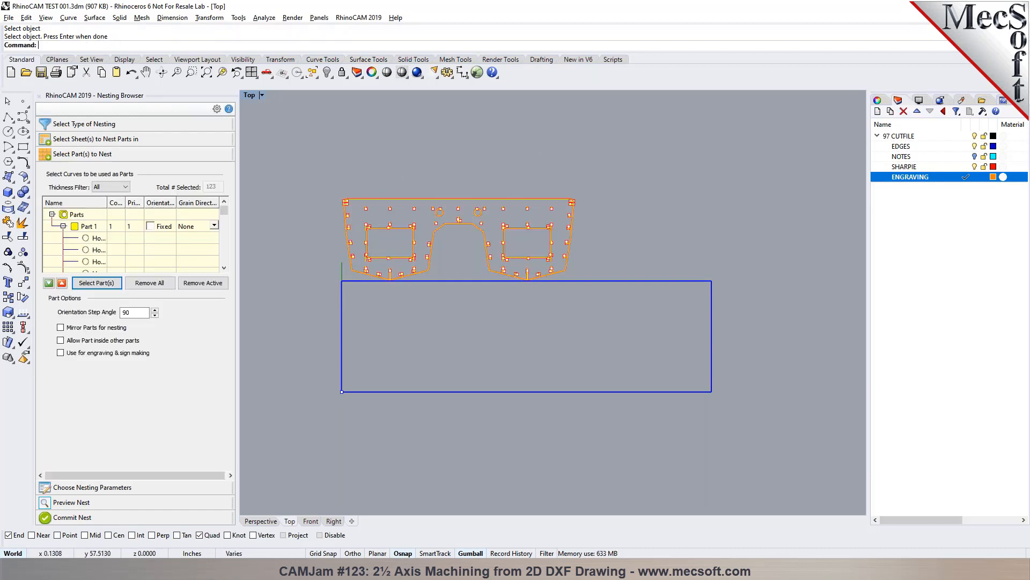
left_click(64, 225)
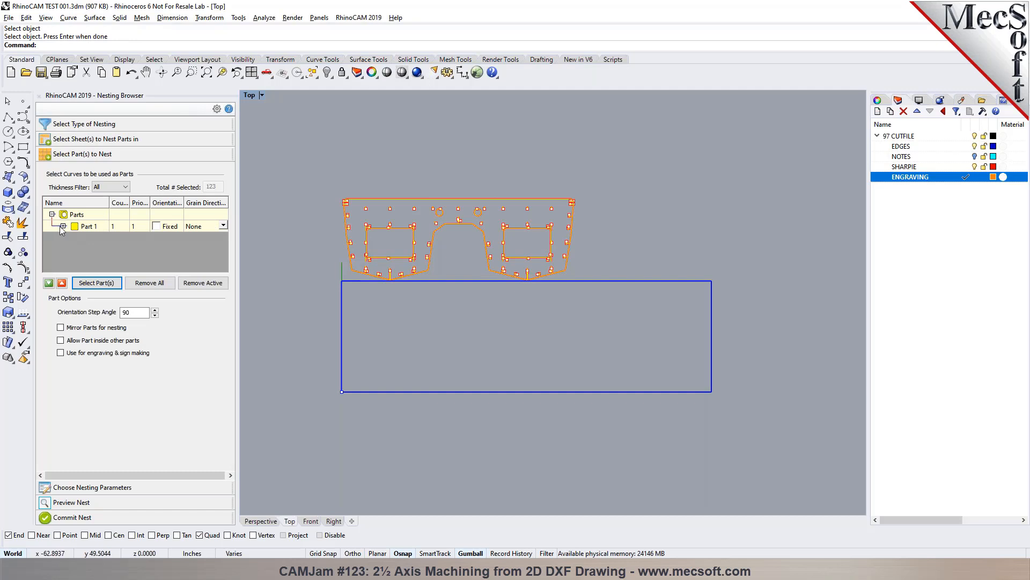
left_click(63, 226)
left_click_drag(224, 218, 225, 193)
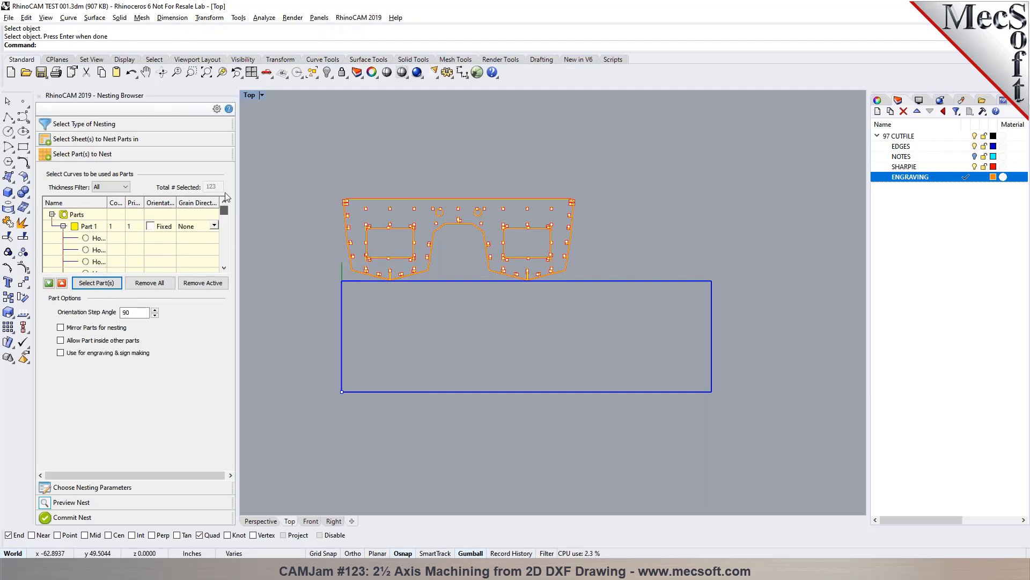
- Set the count of Part 1 to 4 and its orientation step angle to 45
left_click(117, 227)
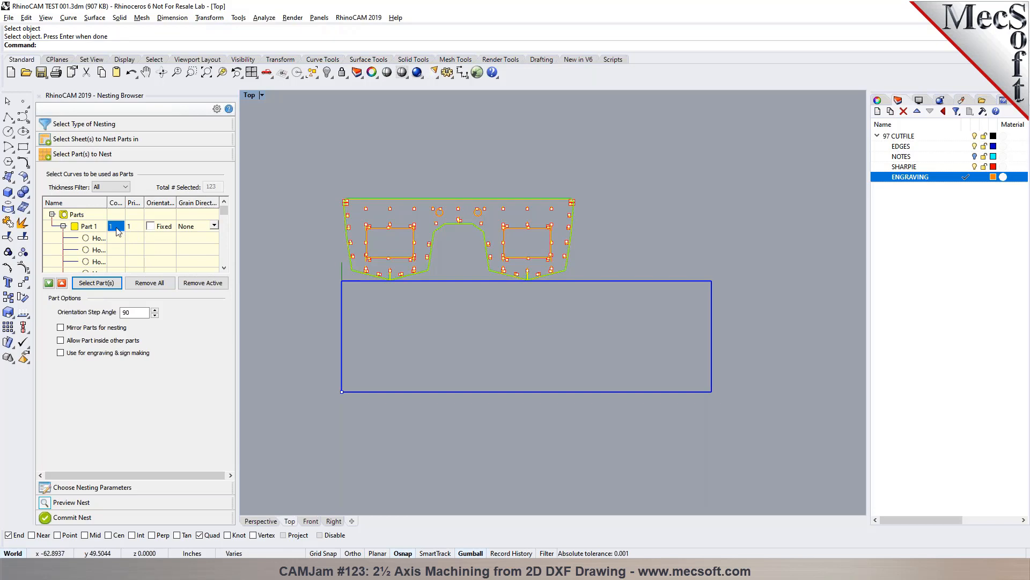
type("4")
left_click(79, 229)
double_click(121, 312)
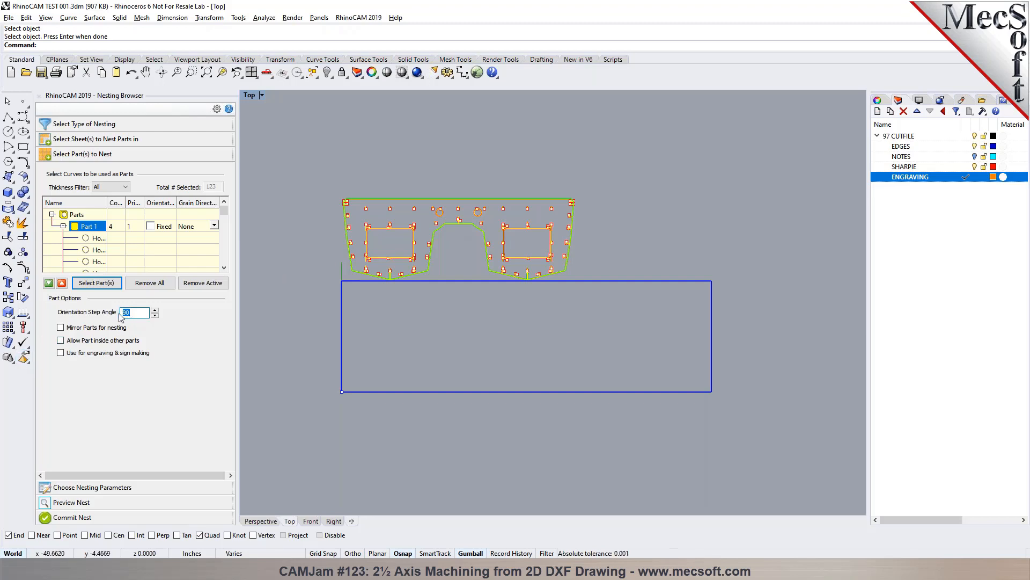
type("45")
- Set the part-to-part distance to 0.5 and the part-to-sheet distance to 0.1, and execute the nest
left_click(112, 488)
left_click(152, 199)
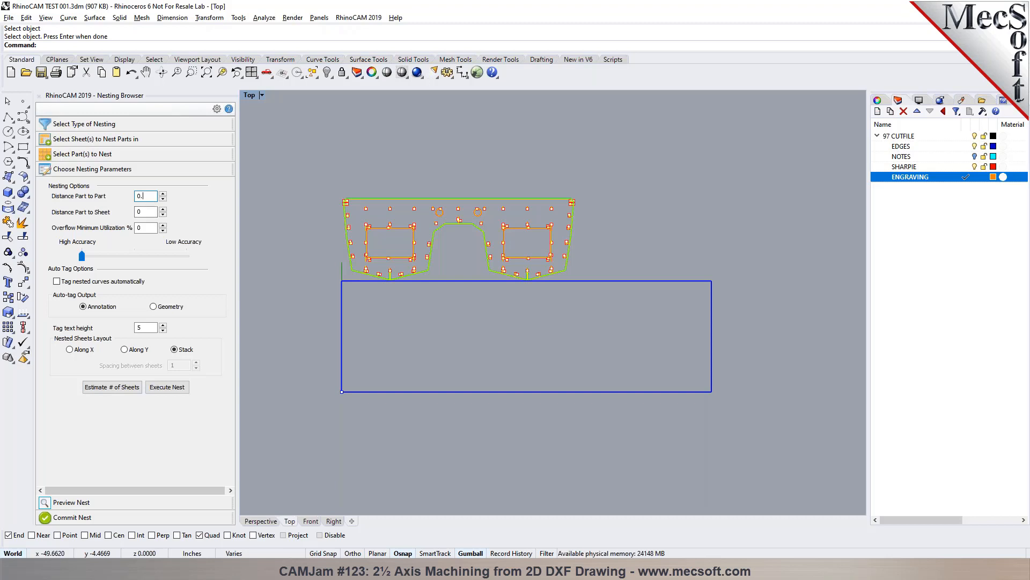
type(".5")
left_click(145, 212)
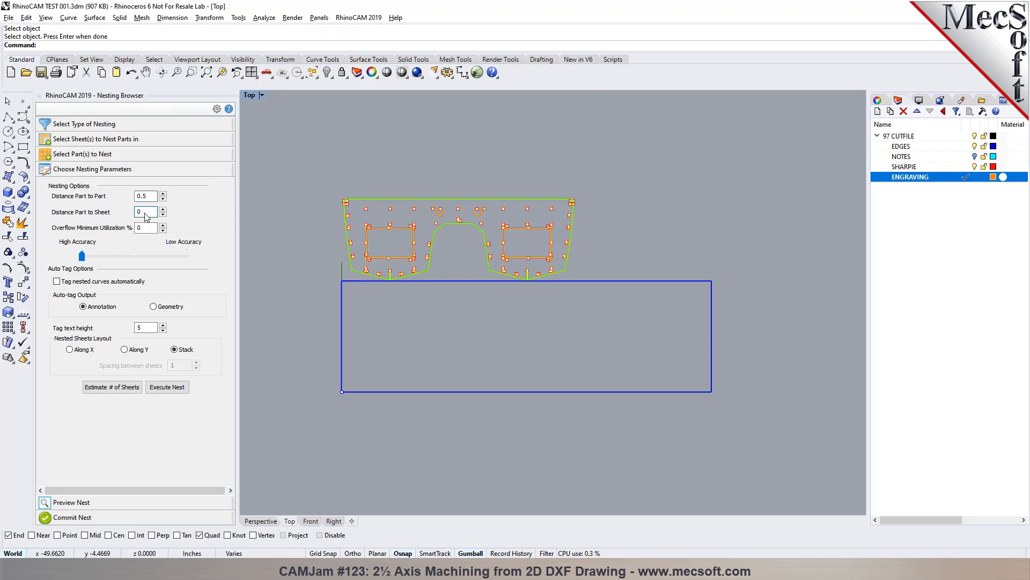
type(".1")
left_click(155, 389)
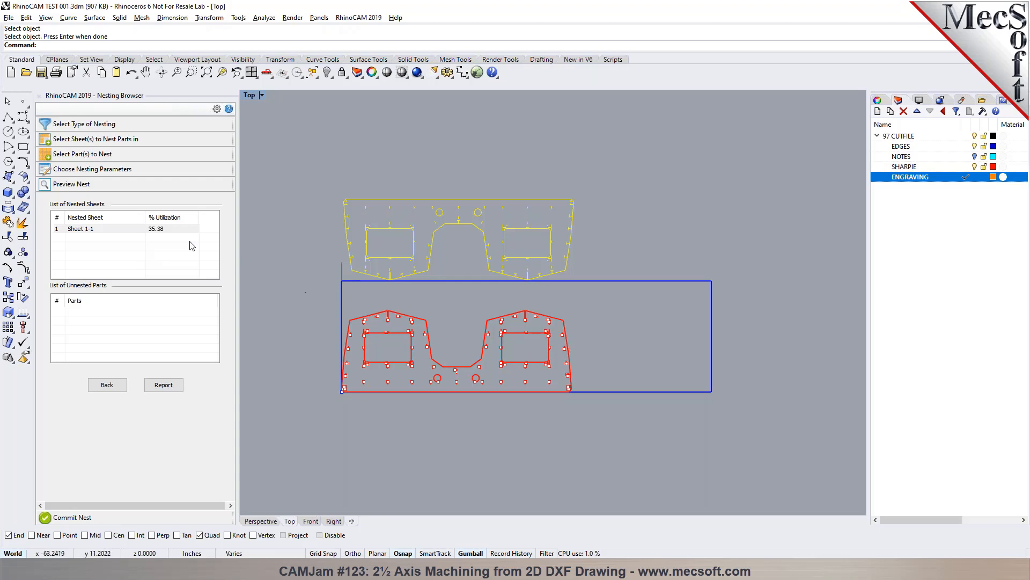
- Return to the nesting parameters, estimate the number of sheets needed and update the sheet count accordingly
left_click(116, 386)
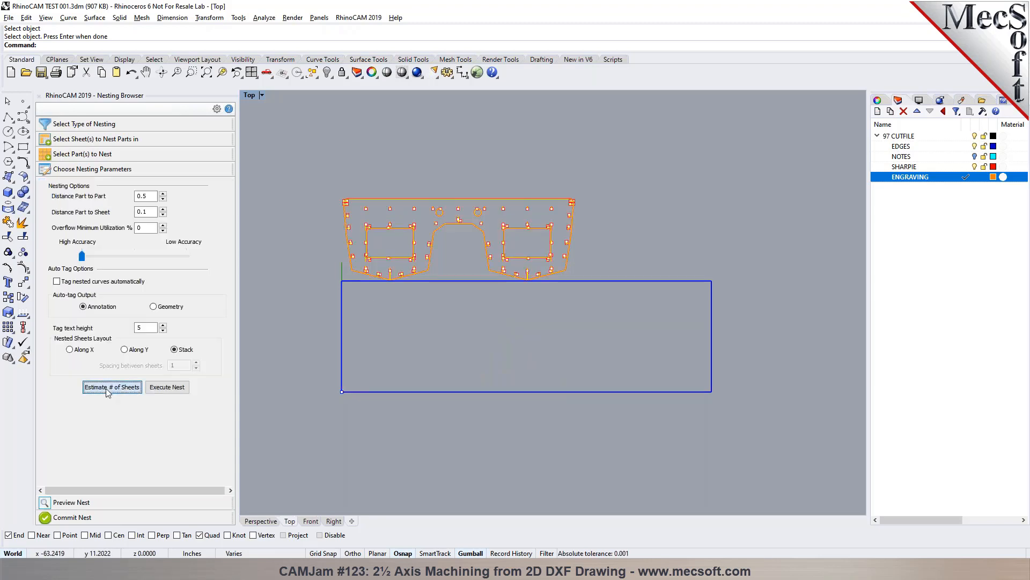
left_click(106, 387)
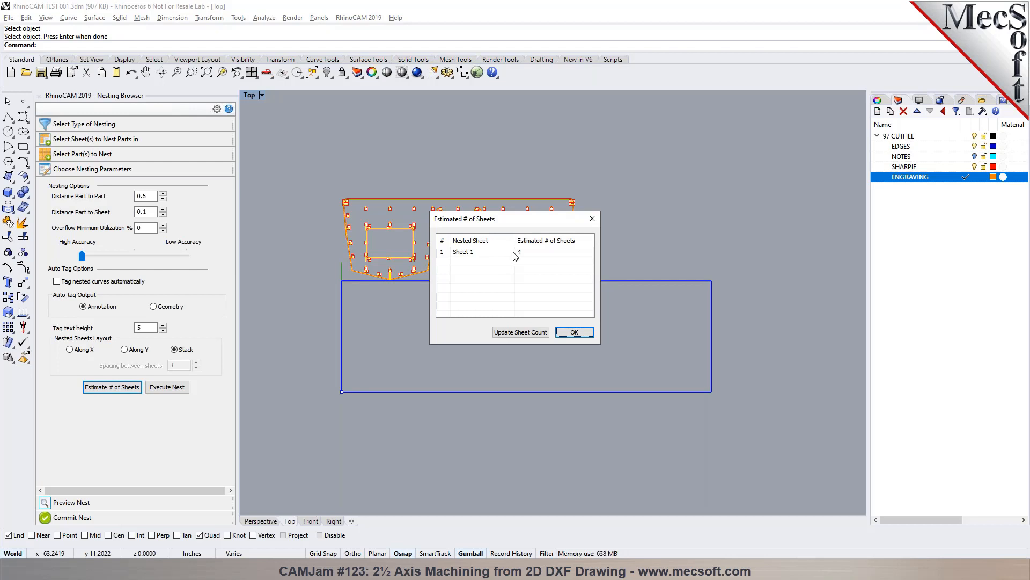
left_click(535, 332)
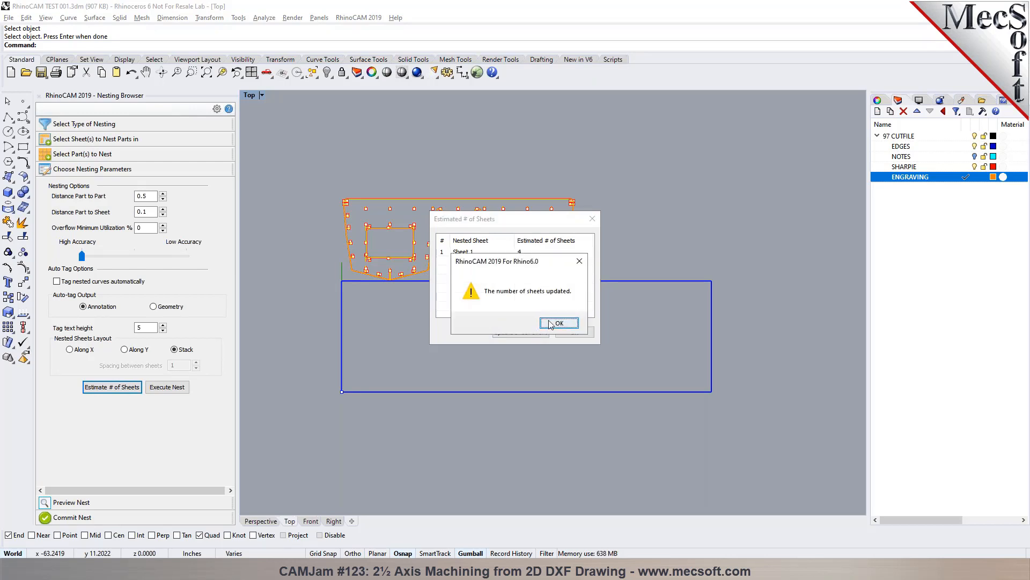
left_click(558, 322)
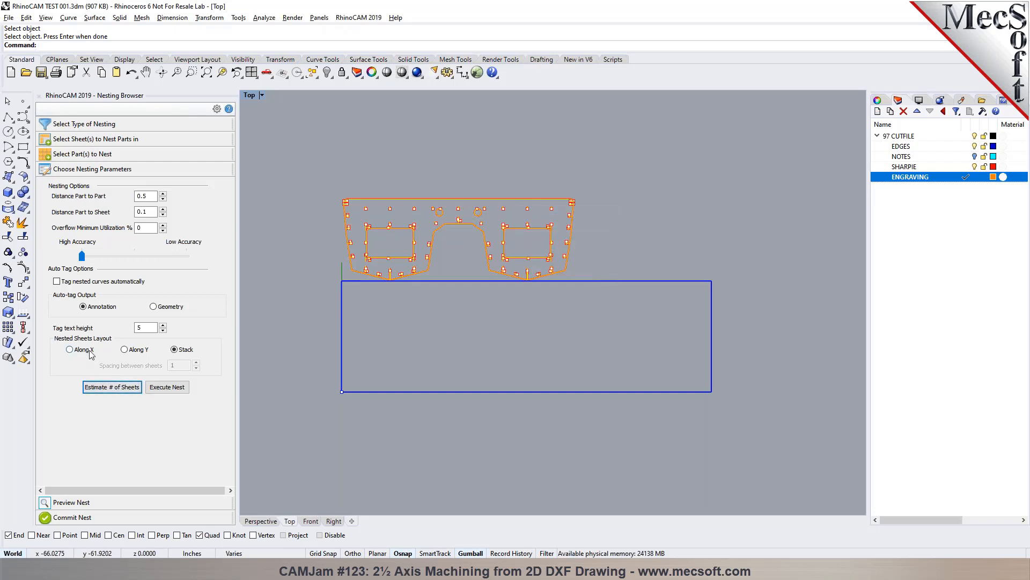
- Lay the nested sheets out along X, execute the nest again and preview the individual nested sheets
left_click(133, 354)
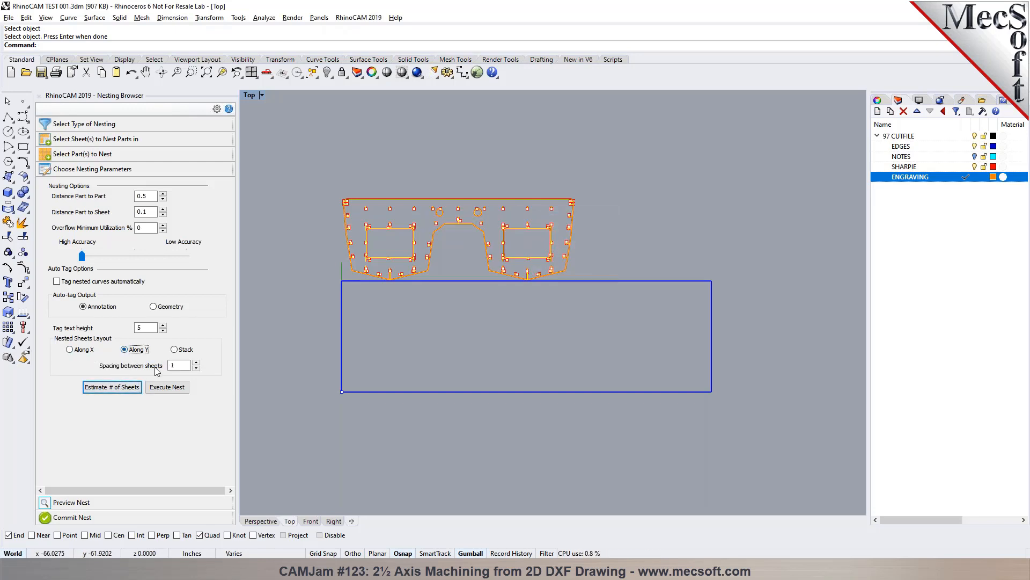
left_click(69, 350)
left_click(167, 388)
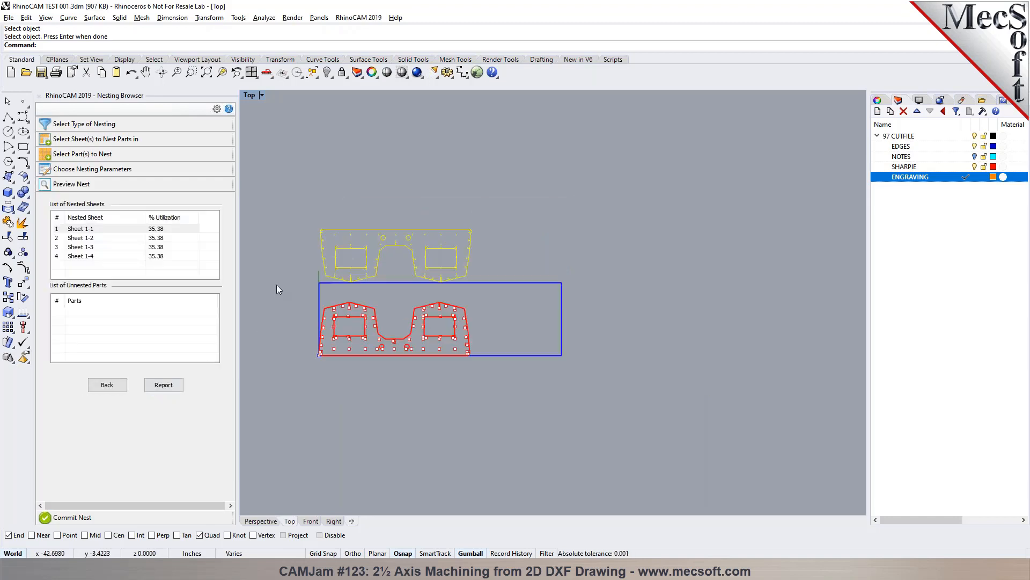
left_click(100, 239)
left_click(94, 256)
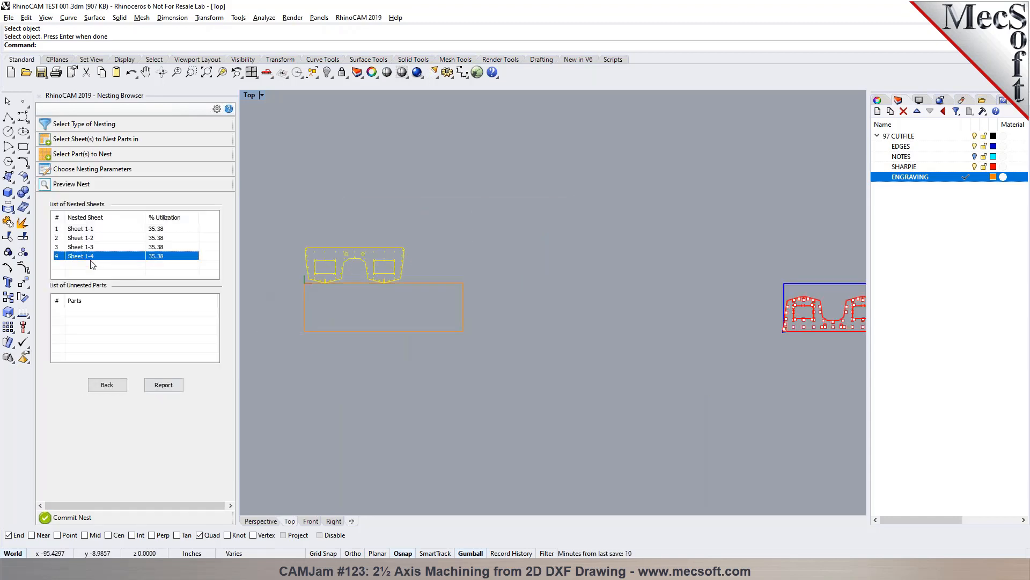
left_click(95, 247)
left_click(95, 238)
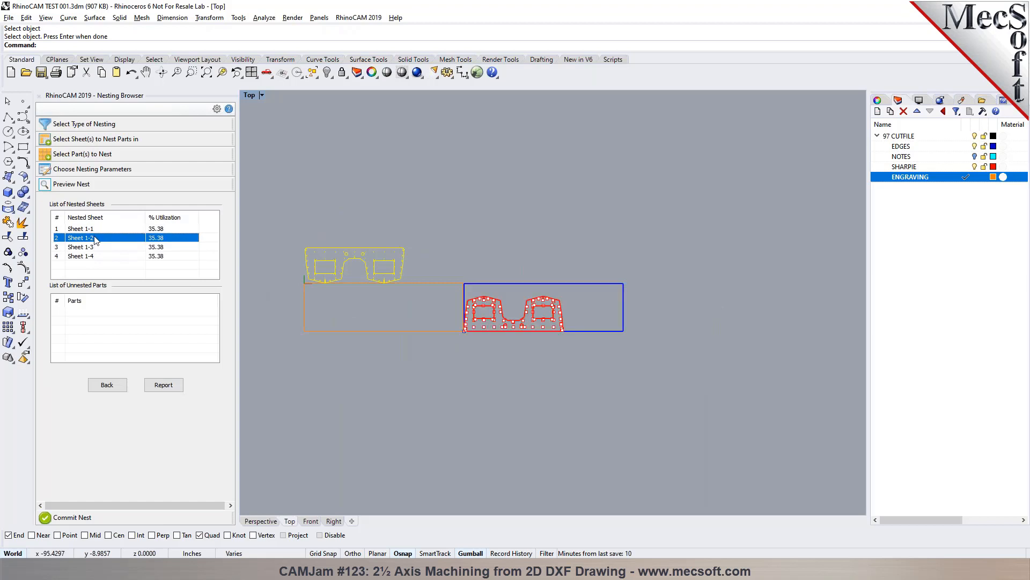
left_click(95, 230)
- Commit the nest with a separate layer for each nested sheet, clear the selection and check the nested parts
left_click(133, 518)
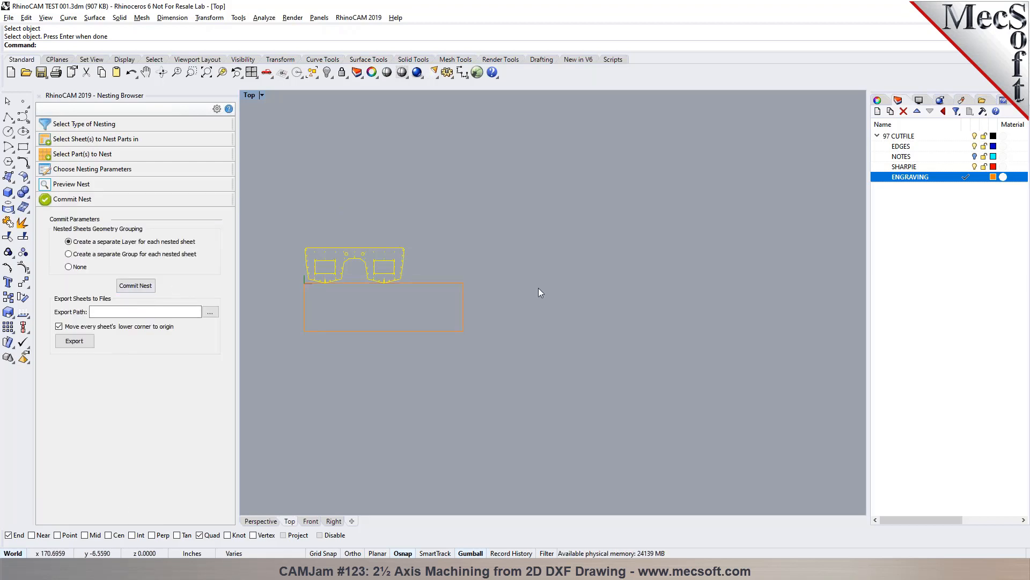
left_click(150, 286)
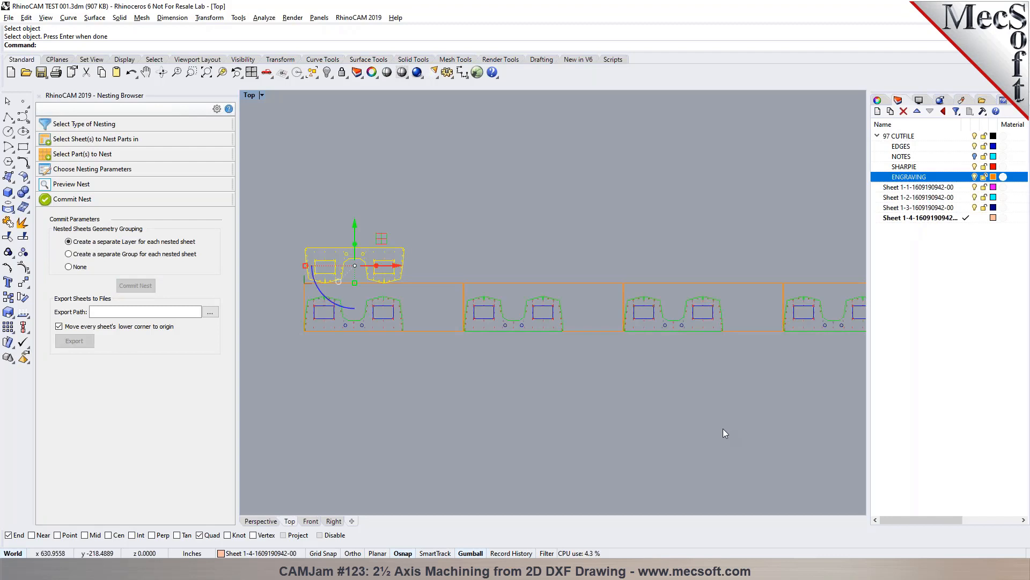
key("Escape")
scroll(475, 387, "down", 4)
scroll(488, 388, "up", 8)
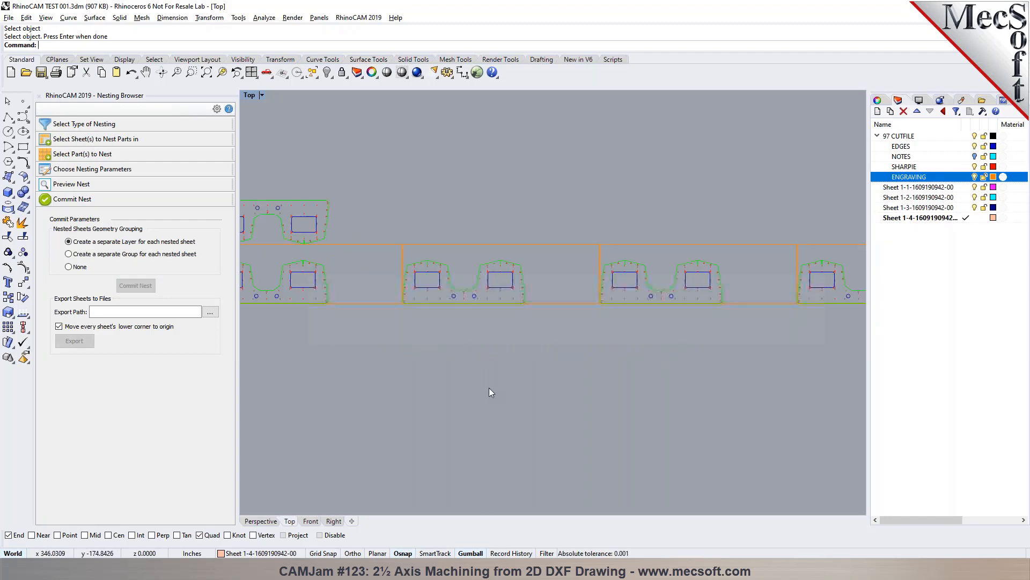
scroll(482, 299, "up", 4)
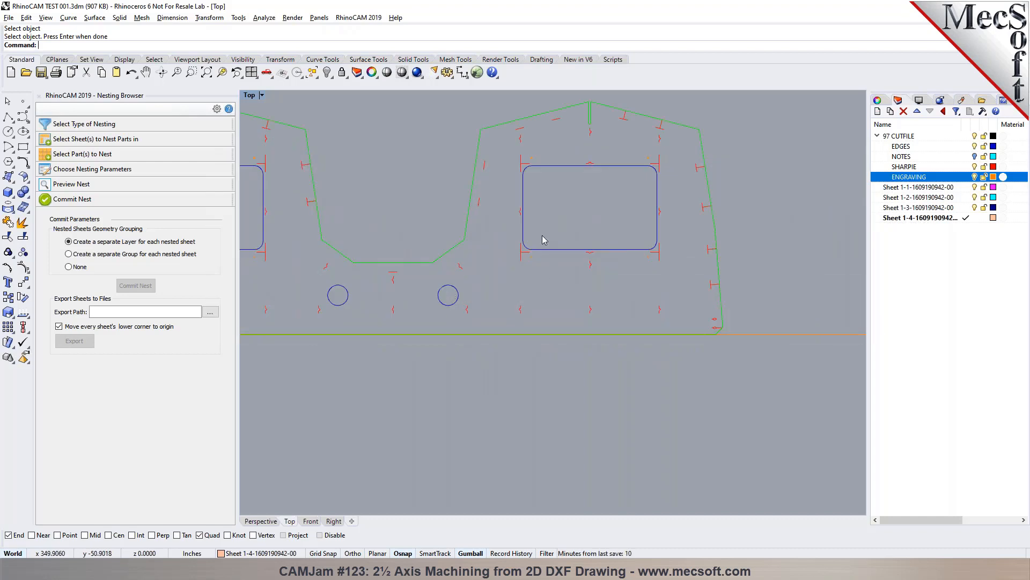
scroll(487, 304, "down", 5)
scroll(488, 302, "down", 3)
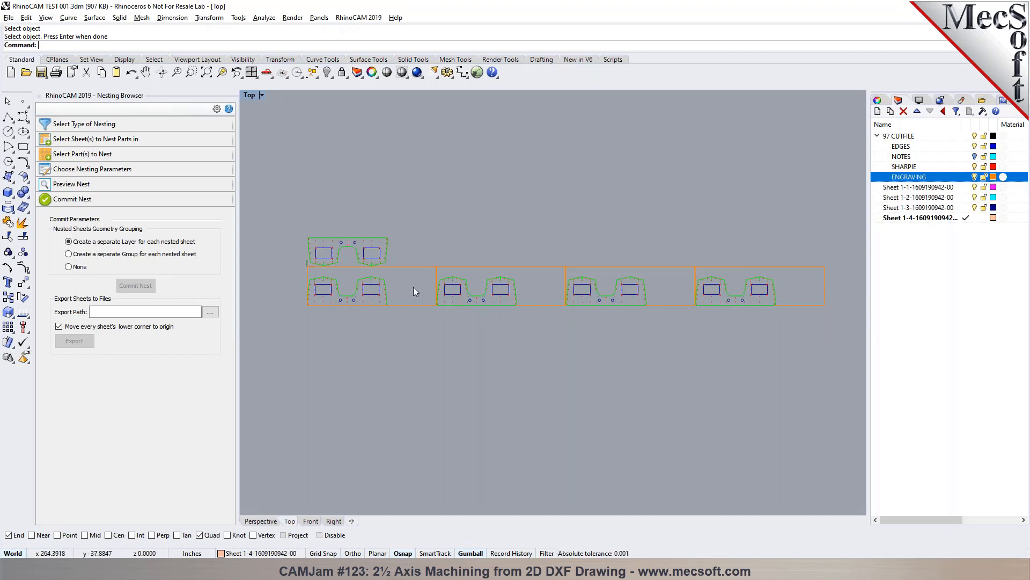
- Turn off the 97 CUTFILE layer with its sublayers to hide the original part and leave only the nested sheets
left_click(908, 188)
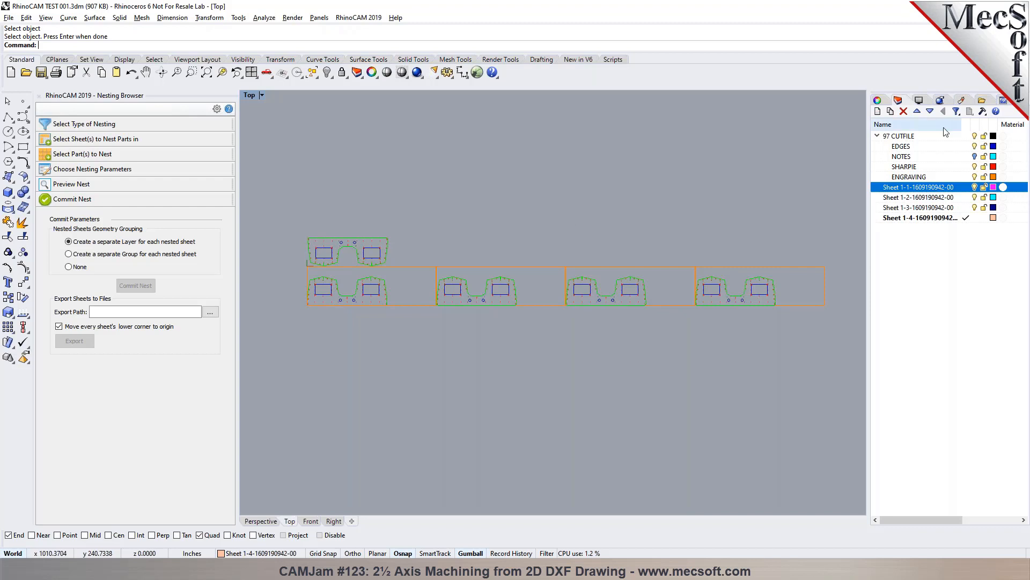
left_click(918, 176)
left_click(975, 137)
left_click(975, 137)
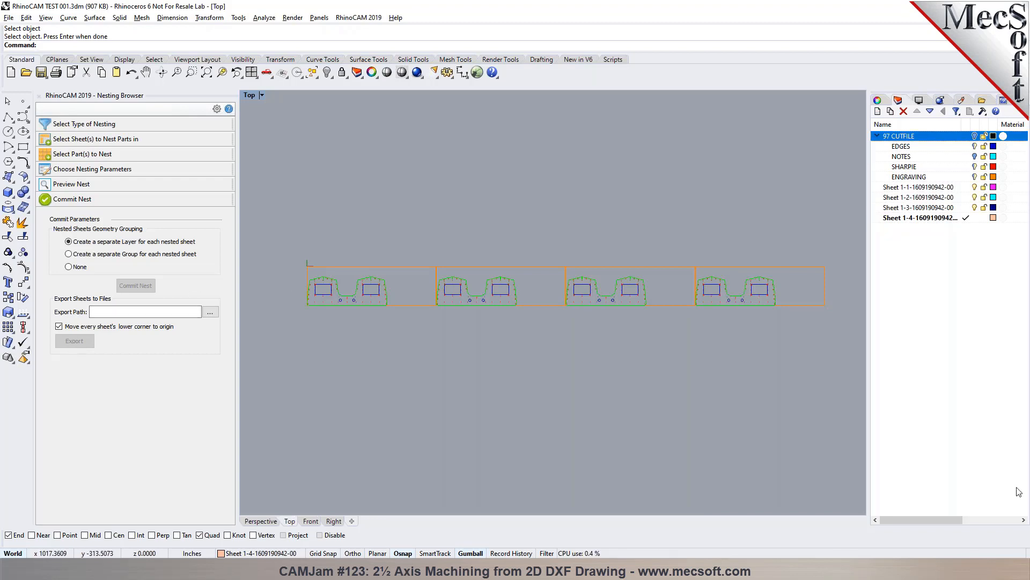
scroll(296, 268, "up", 2)
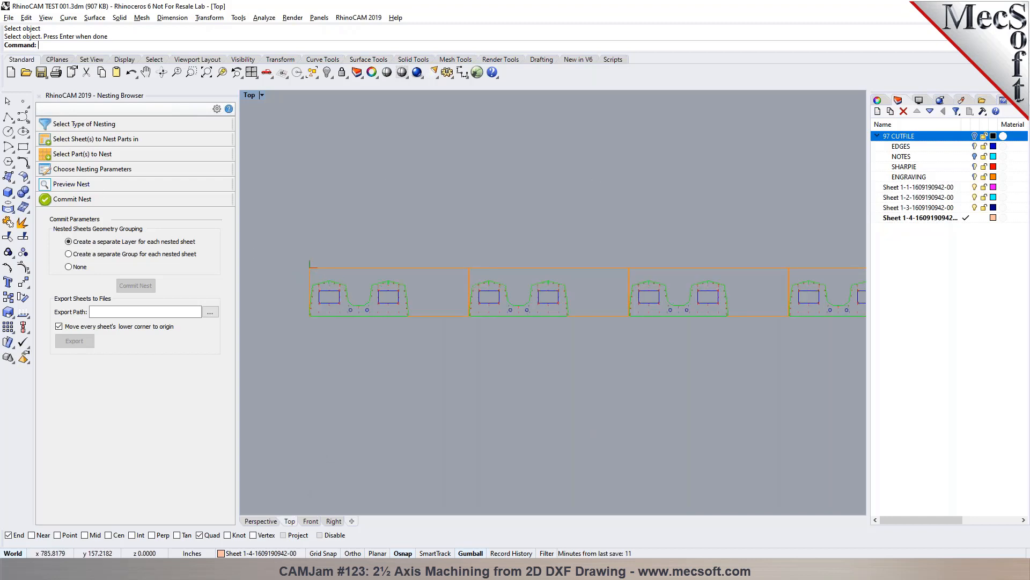
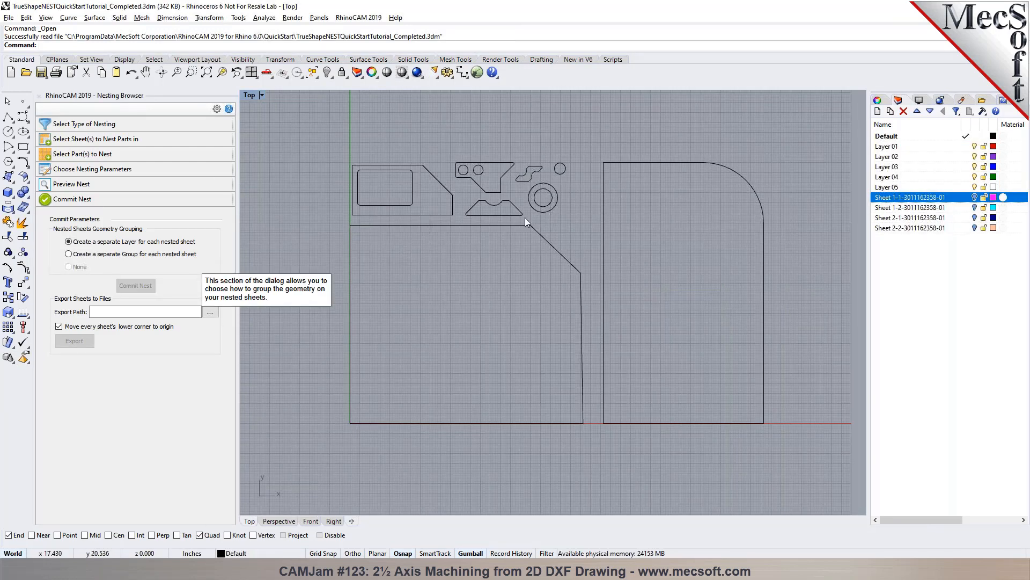
- Select the two large closed outlines as the sheets to nest parts in
left_click(78, 140)
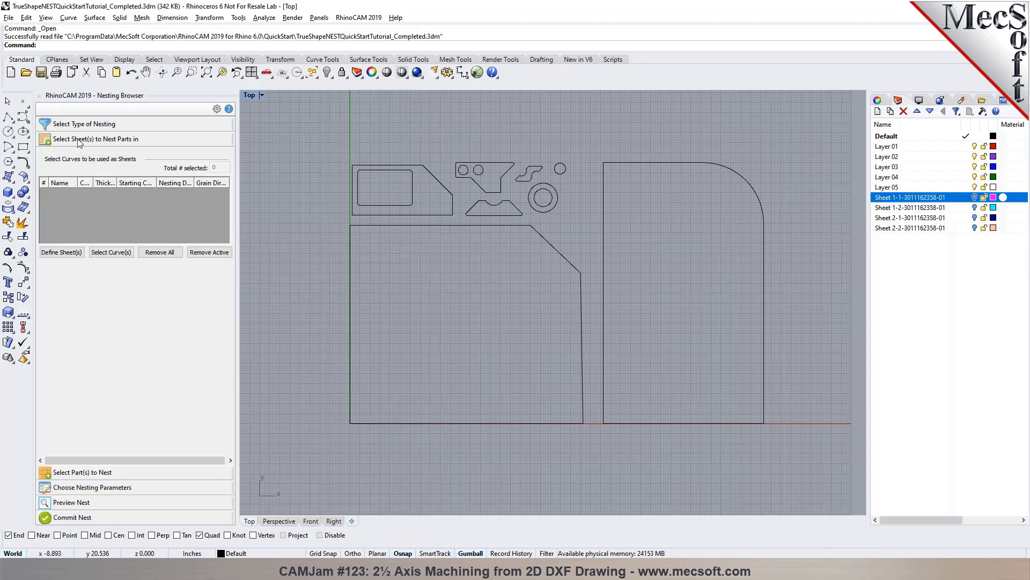
left_click(105, 252)
left_click(583, 300)
left_click(603, 303)
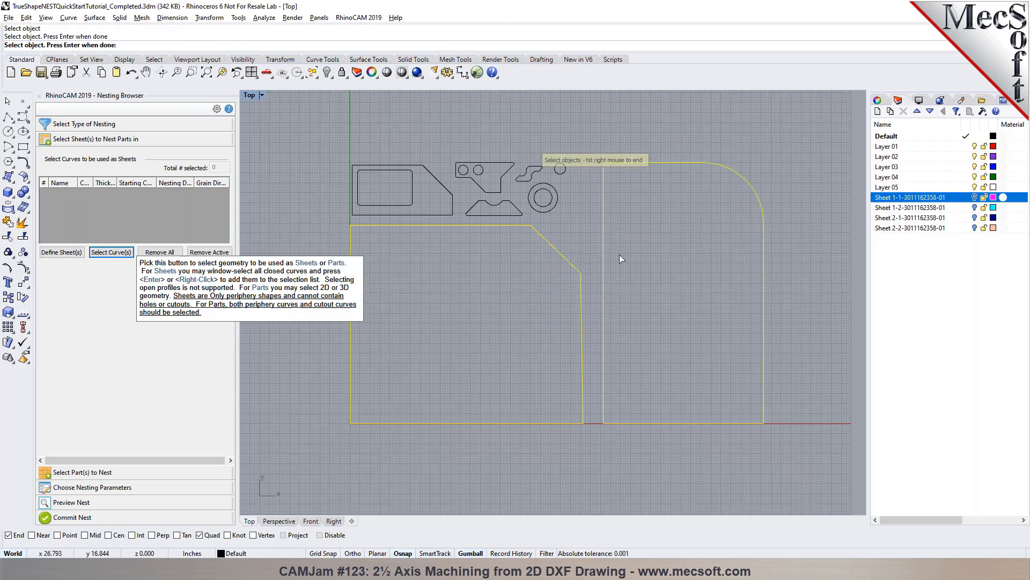
right_click(633, 268)
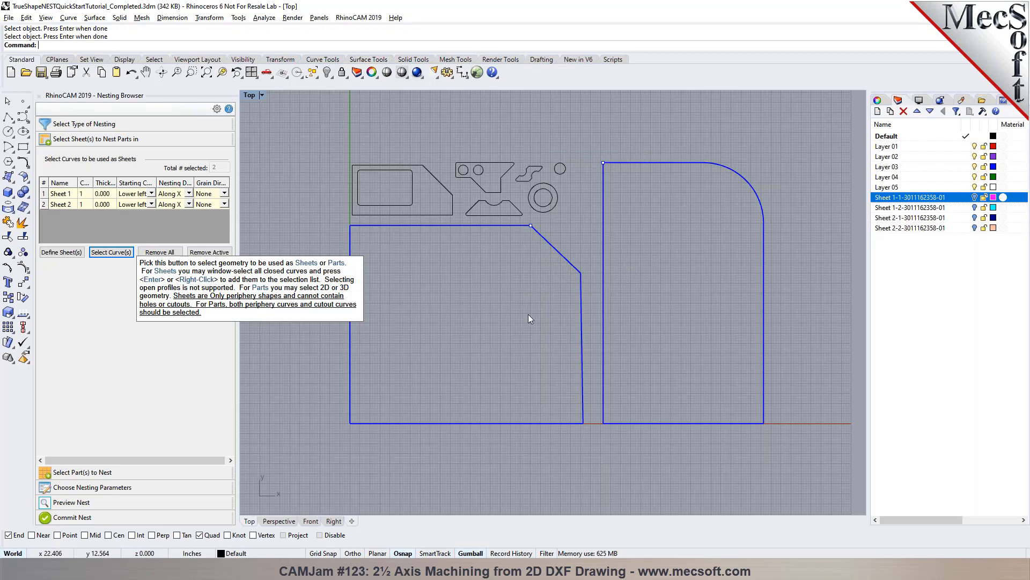
- Select all the small shapes above the sheets as the parts to nest
left_click(56, 473)
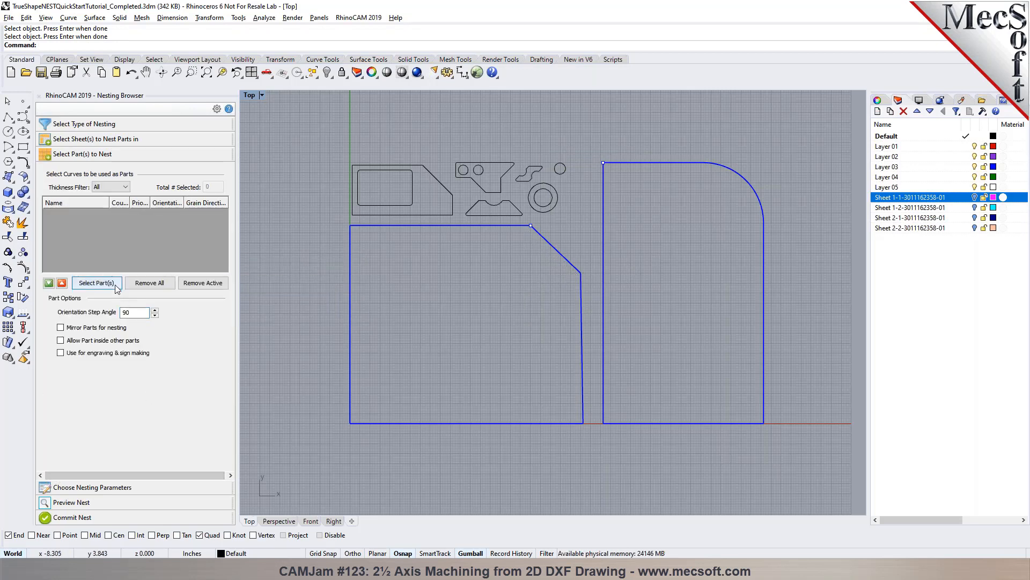
left_click(96, 283)
left_click_drag(336, 121, 574, 259)
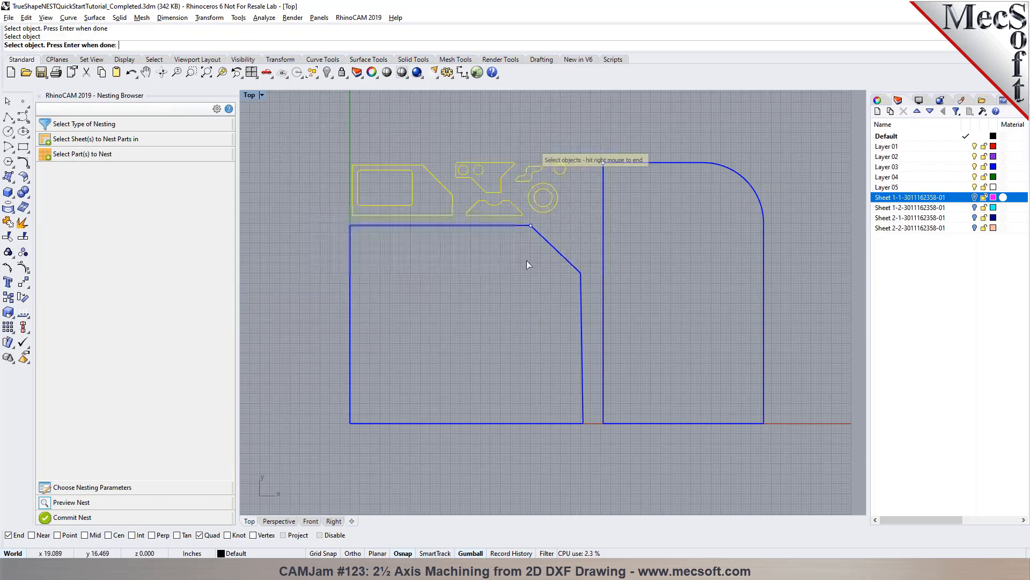
right_click(355, 278)
- Highlight several listed parts and a hole to check which shapes and cutouts they represent in the drawing
left_click(90, 238)
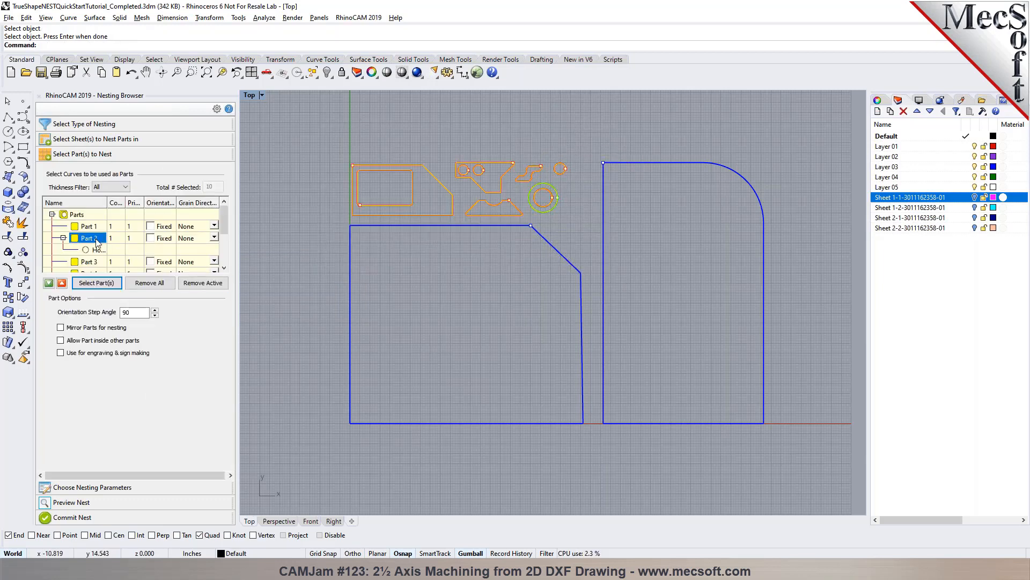
left_click(96, 263)
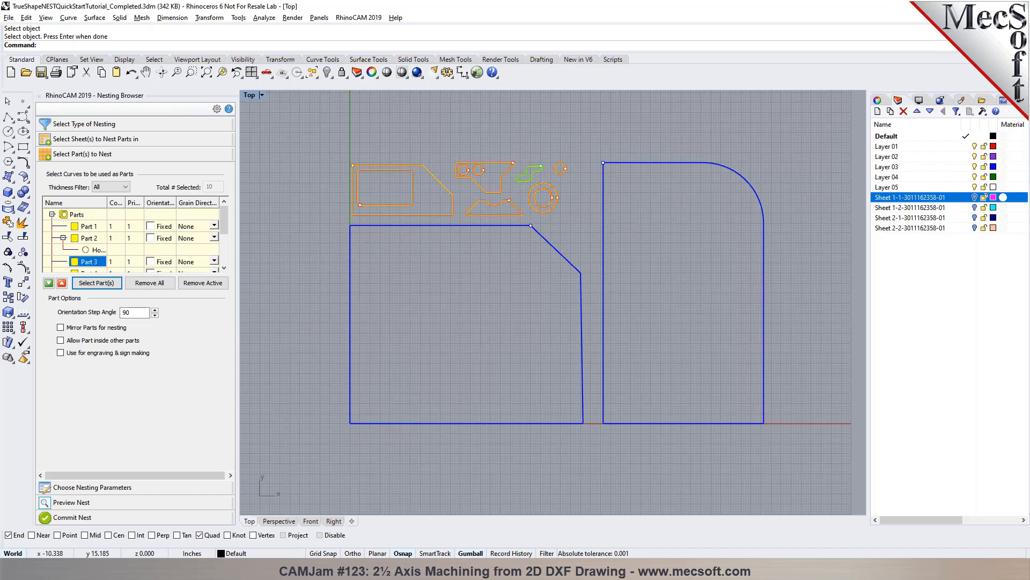
scroll(95, 264, "down", 2)
left_click(88, 252)
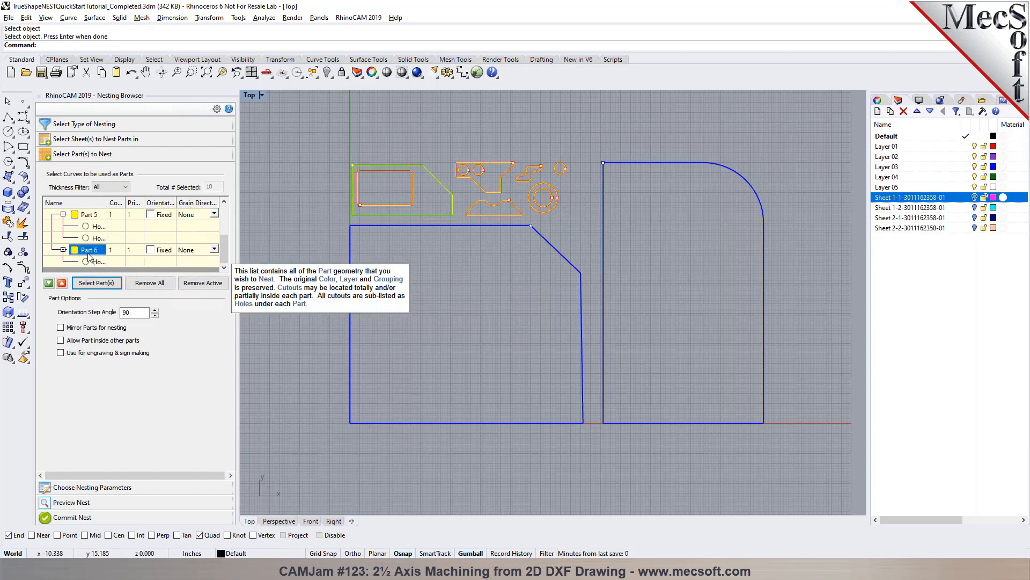
left_click(91, 262)
left_click(89, 250)
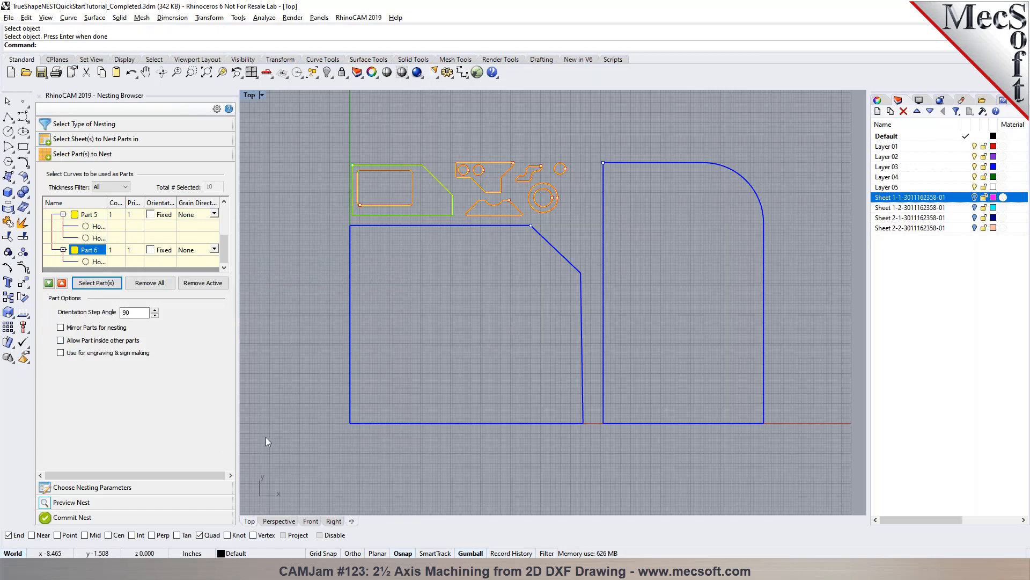
- Define a text object reading BOARD in Arial, with single stroke fonts disallowed
left_click(8, 283)
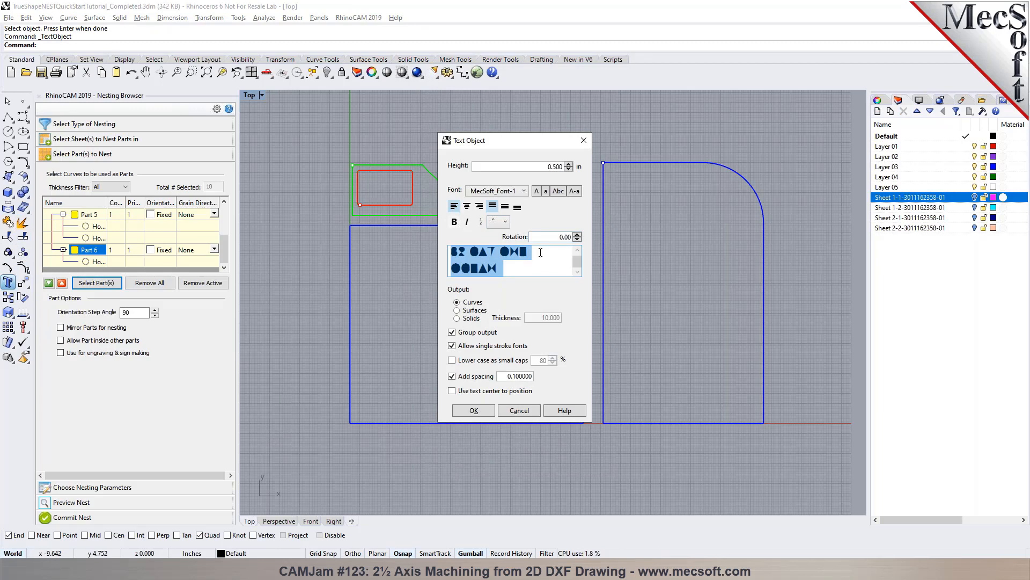
left_click(523, 191)
left_click_drag(580, 290, 579, 212)
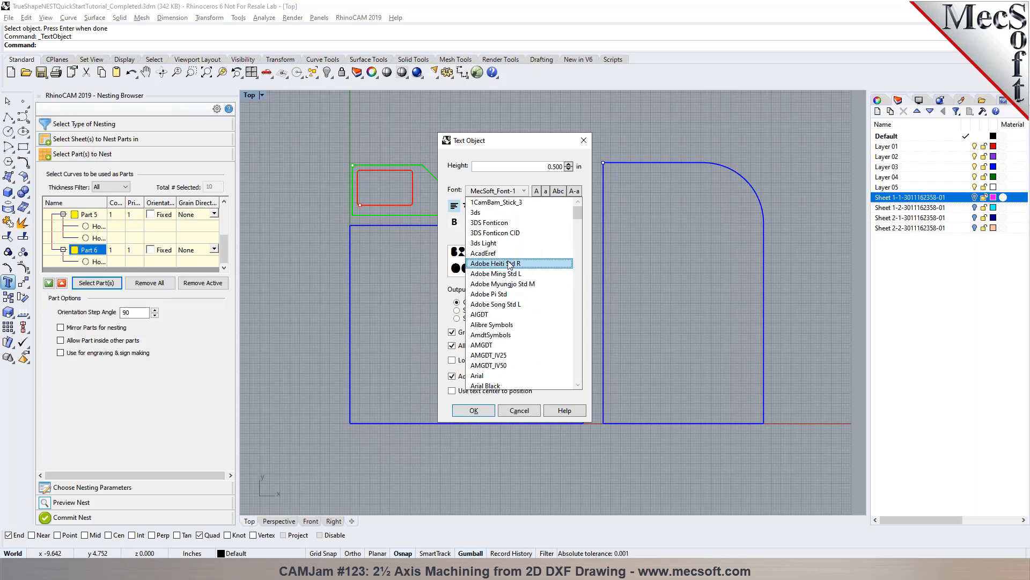
left_click(492, 375)
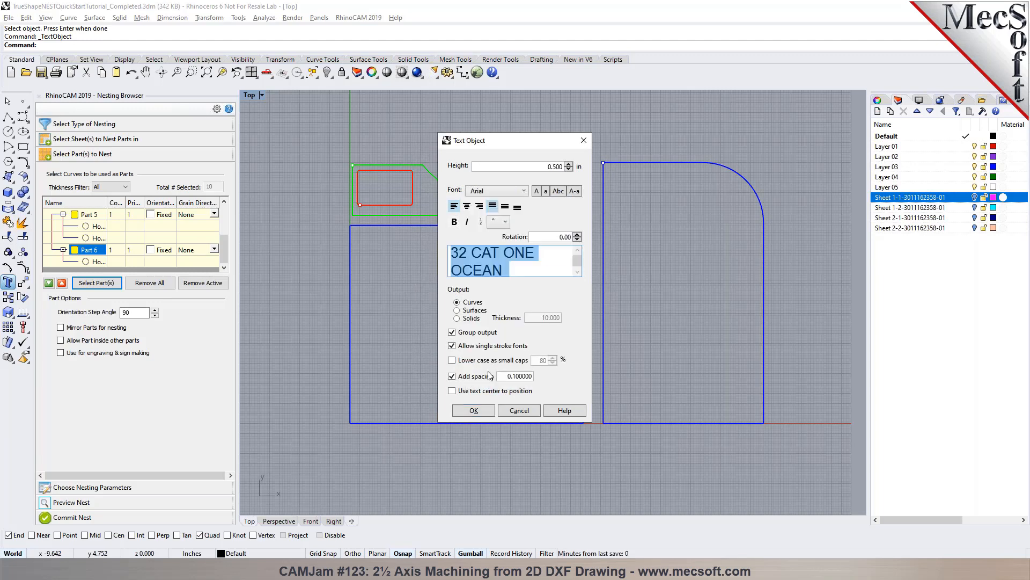
left_click(452, 346)
left_click_drag(502, 268, 388, 239)
type("BOARD")
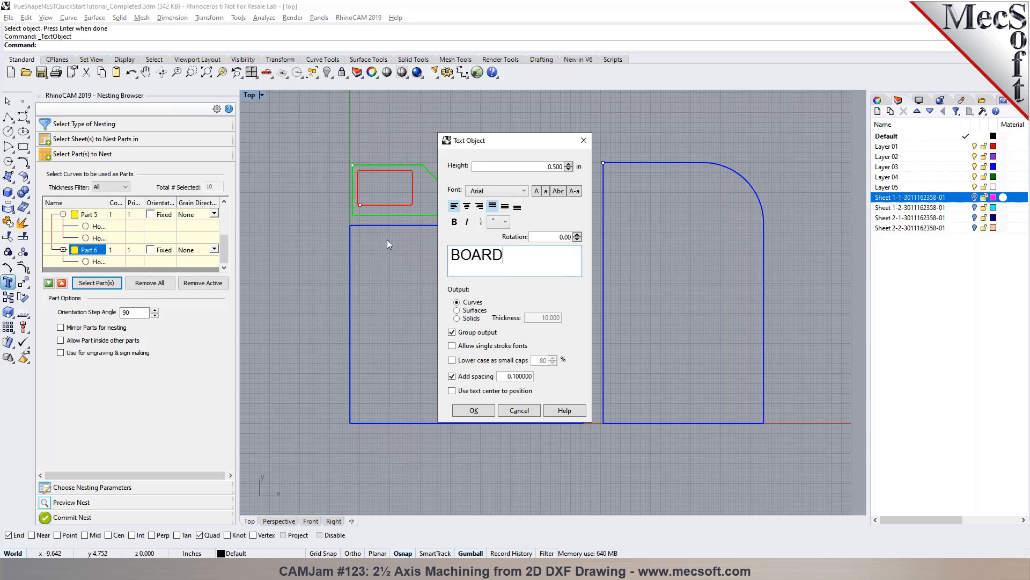
- Set the BOARD text height to 2 in and place the text above the small parts
left_click(474, 410)
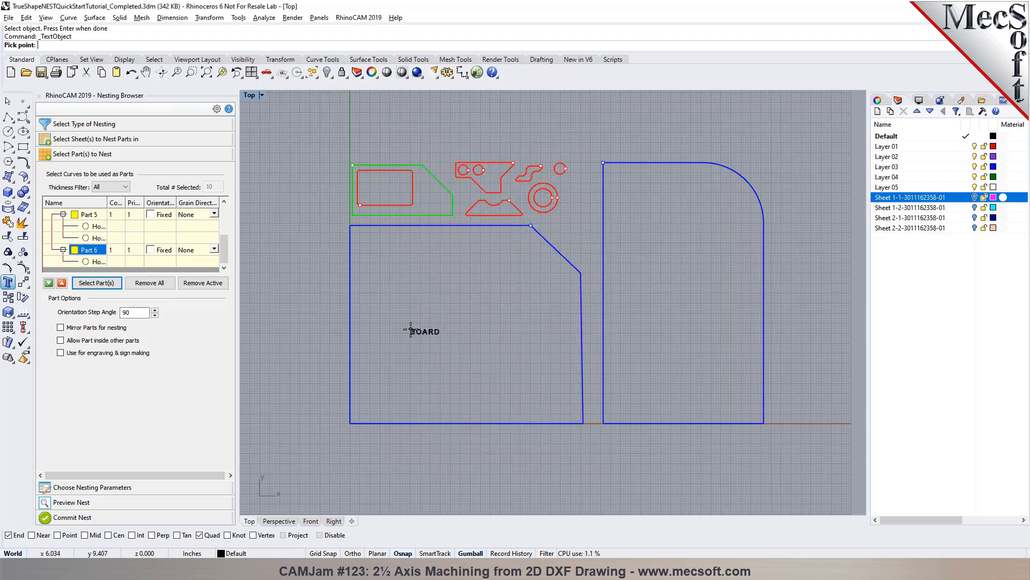
key("Escape")
key("Return")
double_click(558, 166)
type("2")
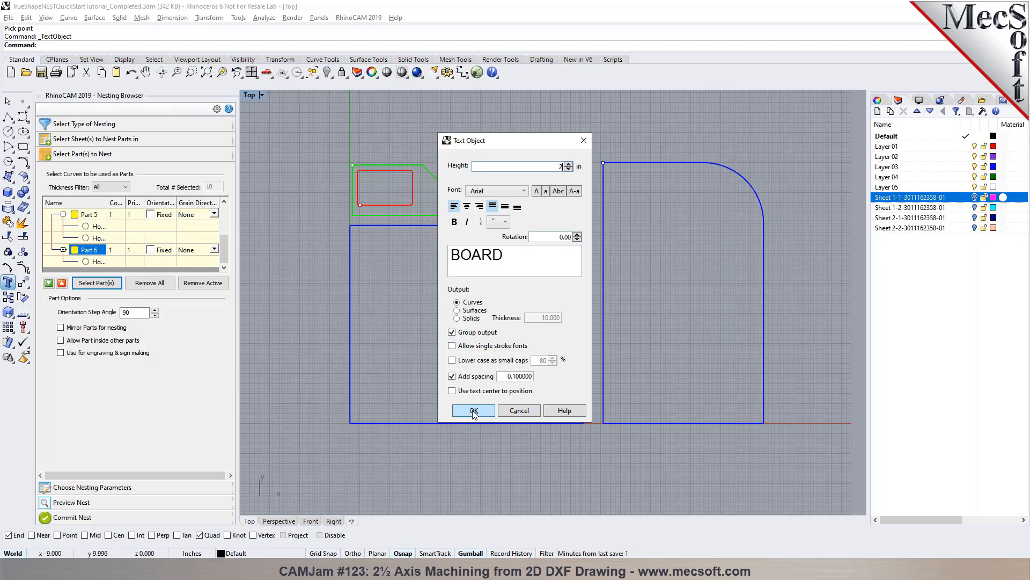
left_click(474, 411)
scroll(356, 126, "up", 5)
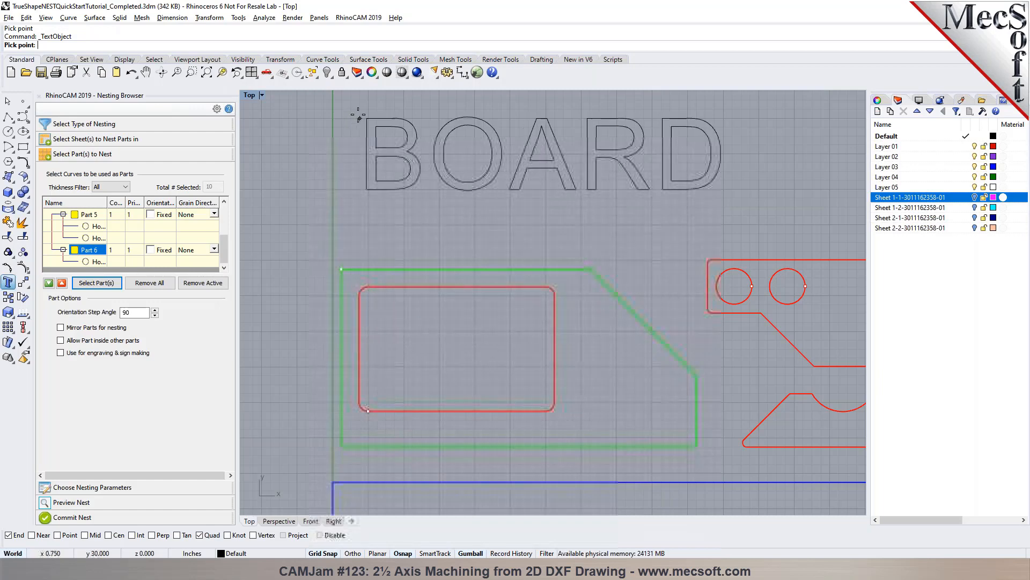
left_click(349, 147)
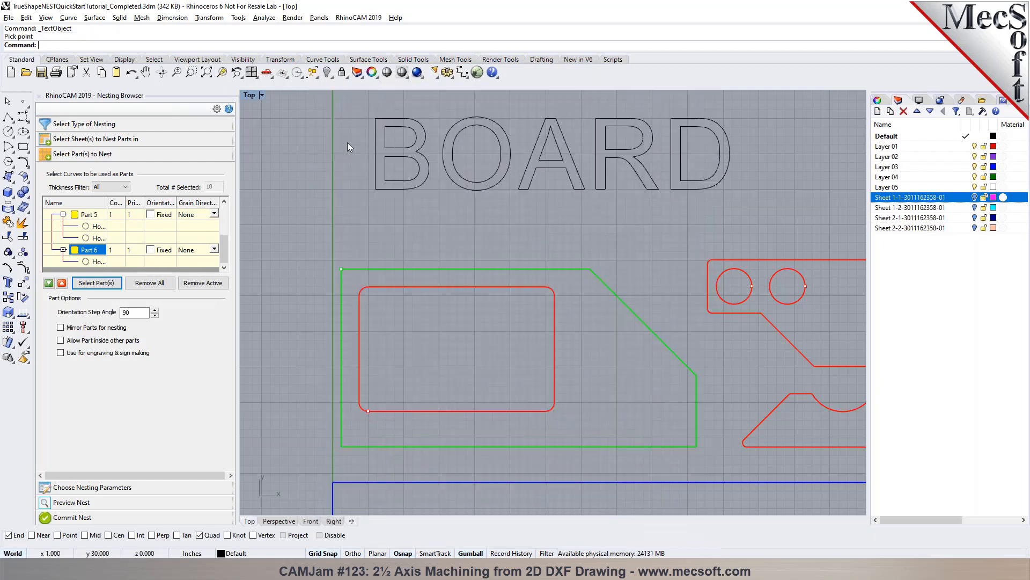
- Draw a rectangle framing the BOARD text and check the selection of the frame and the lettering
left_click(22, 146)
left_click(359, 109)
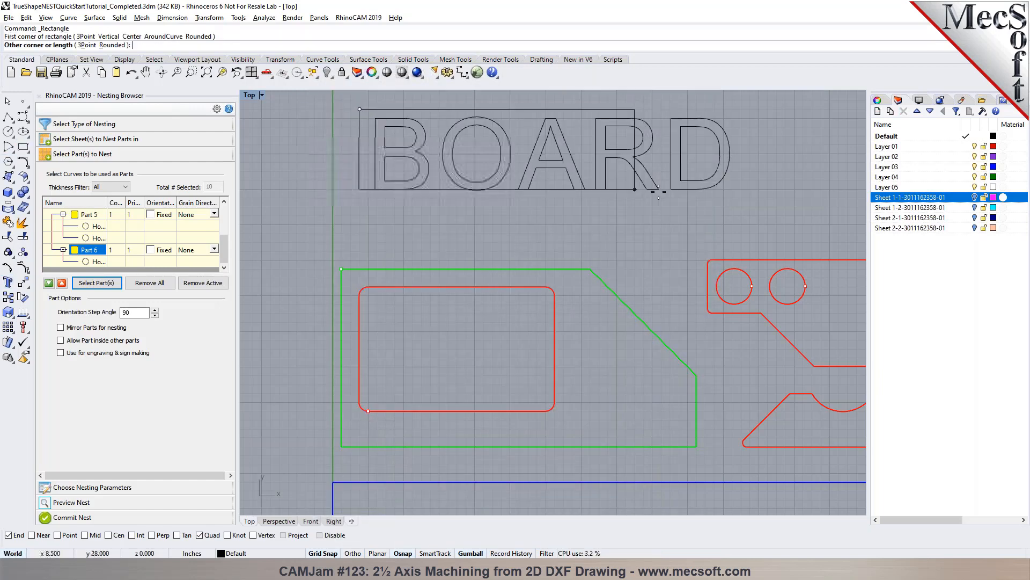
left_click(742, 198)
scroll(298, 205, "down", 2)
scroll(333, 197, "up", 8)
scroll(357, 237, "down", 4)
scroll(399, 187, "up", 3)
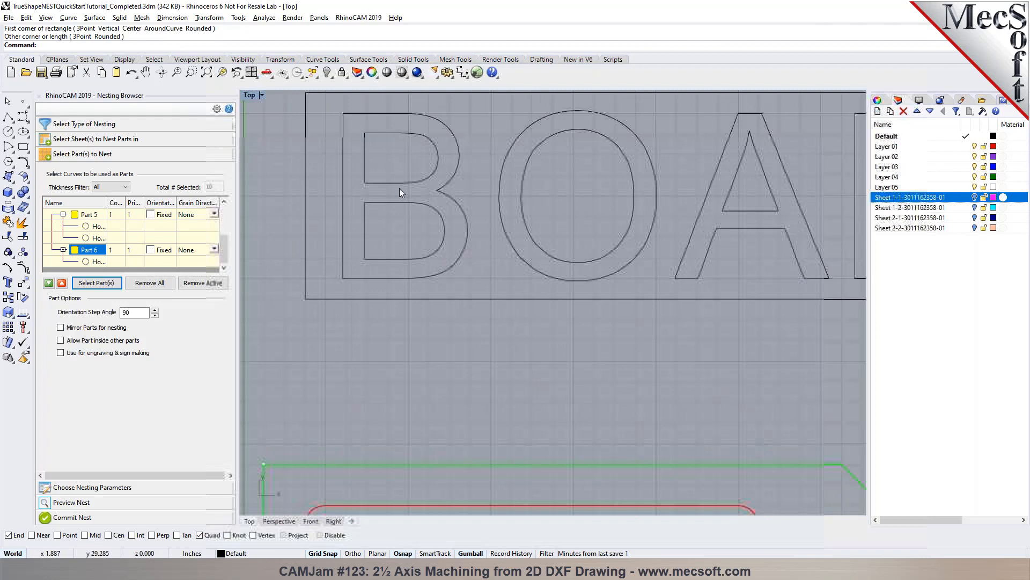
left_click(370, 299)
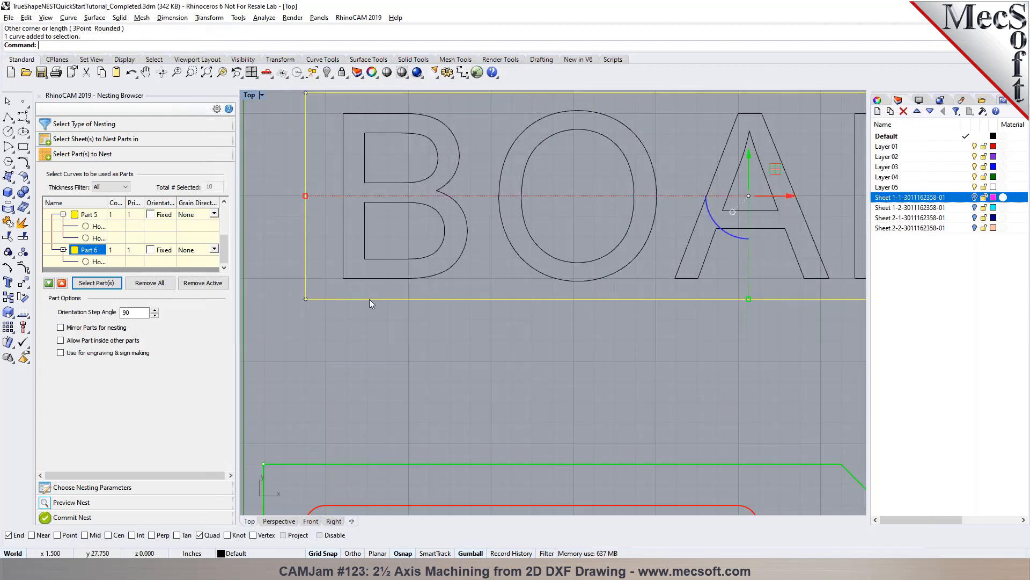
left_click(371, 278)
left_click(369, 318)
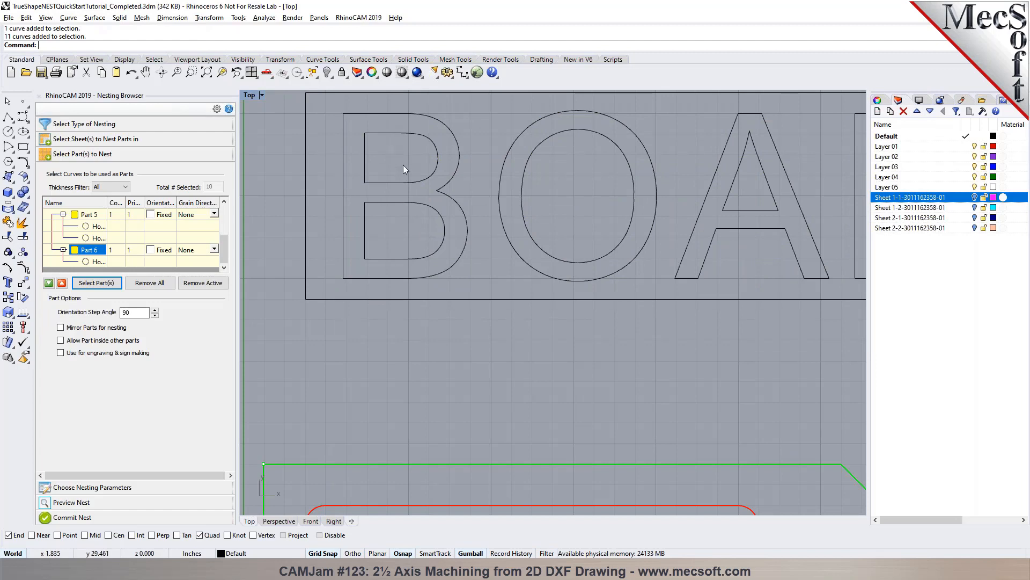
scroll(446, 196, "down", 3)
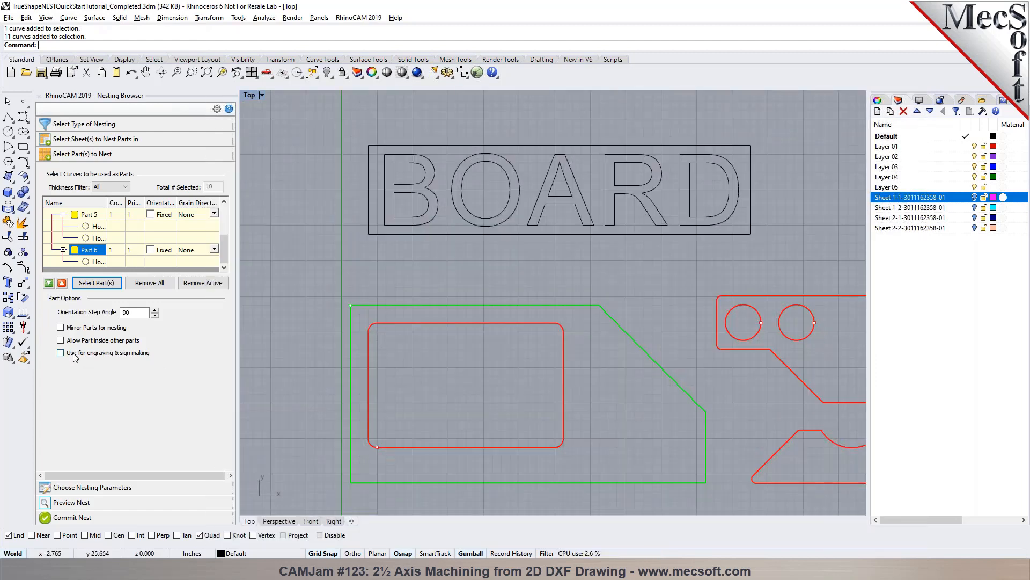
- Remove all parts from the nesting list and select the small shapes together with the framed BOARD sign instead
mouse_move(74, 354)
left_click(143, 284)
left_click(97, 283)
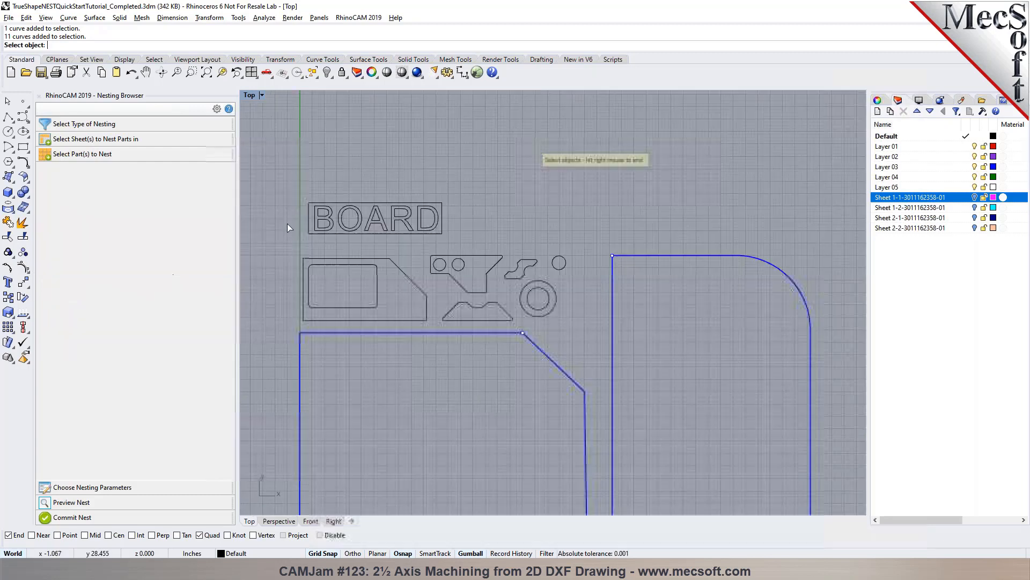
left_click_drag(542, 351, 572, 337)
right_click(332, 303)
left_click_drag(225, 213, 225, 250)
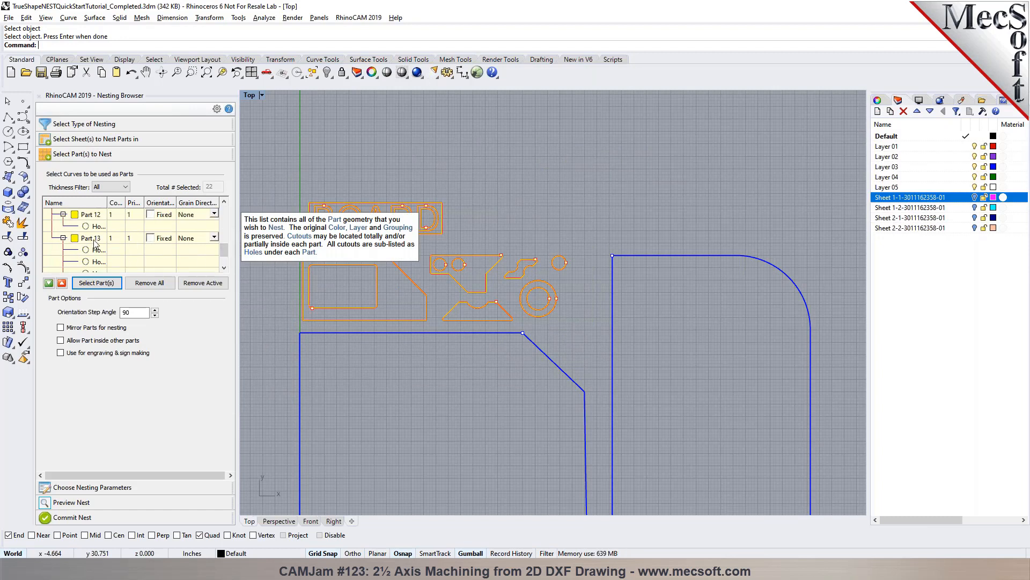
- Enable nesting for engraving and sign making, and inspect the BOARD sign's part with its nested child curves
left_click(62, 353)
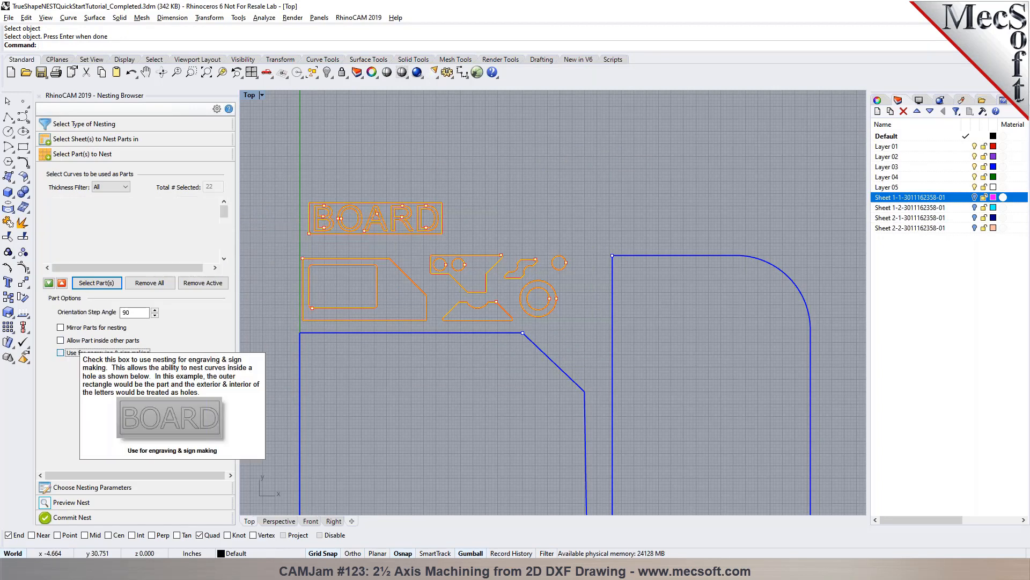
scroll(145, 250, "down", 3)
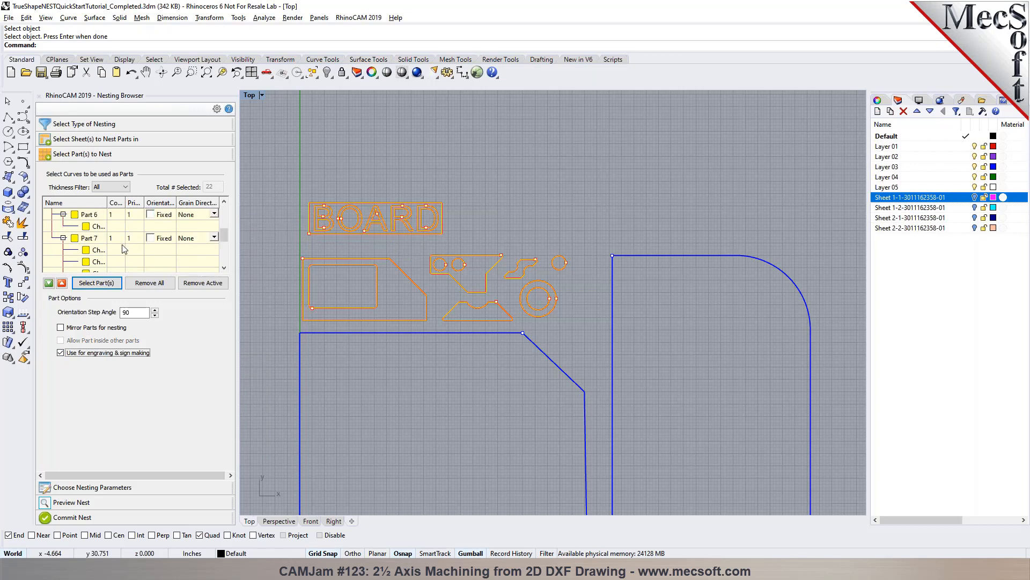
left_click(95, 239)
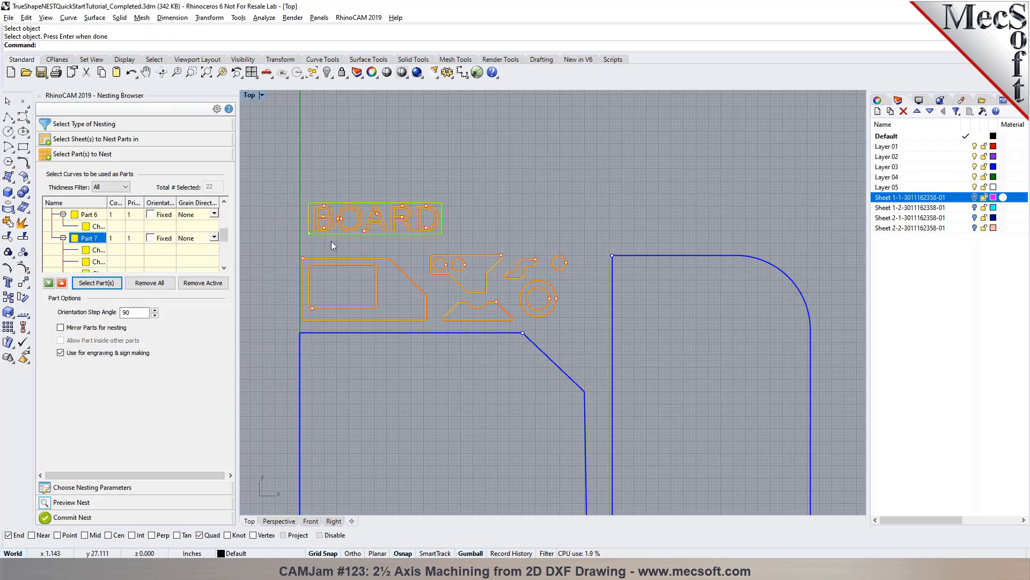
left_click(63, 237)
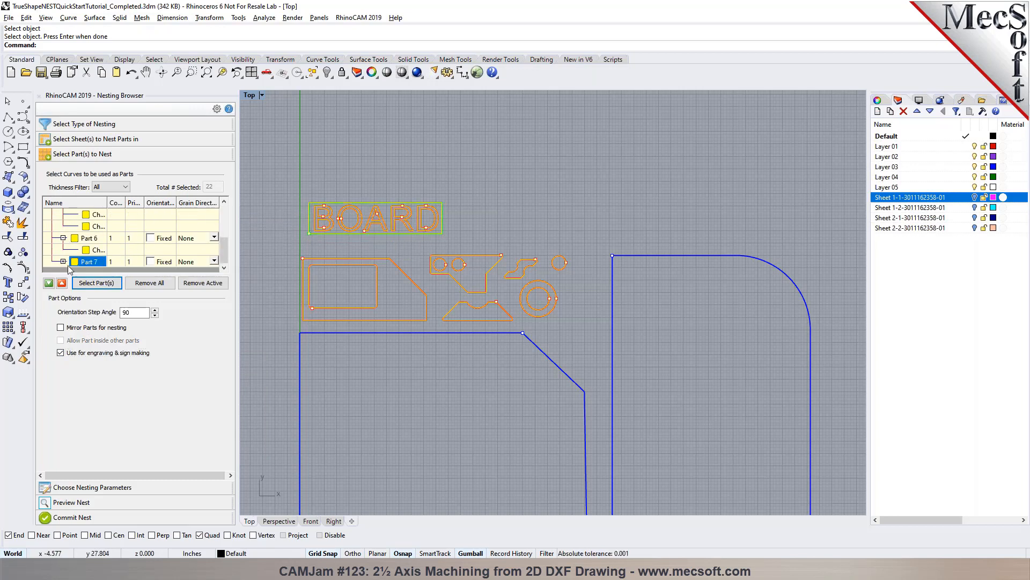
left_click(63, 261)
scroll(66, 263, "down", 1)
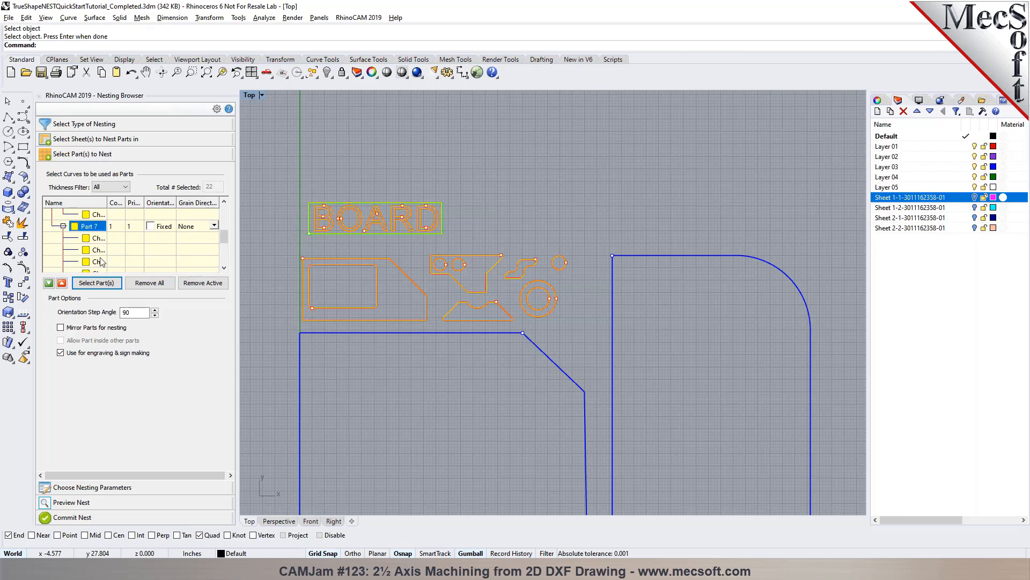
scroll(312, 241, "up", 4)
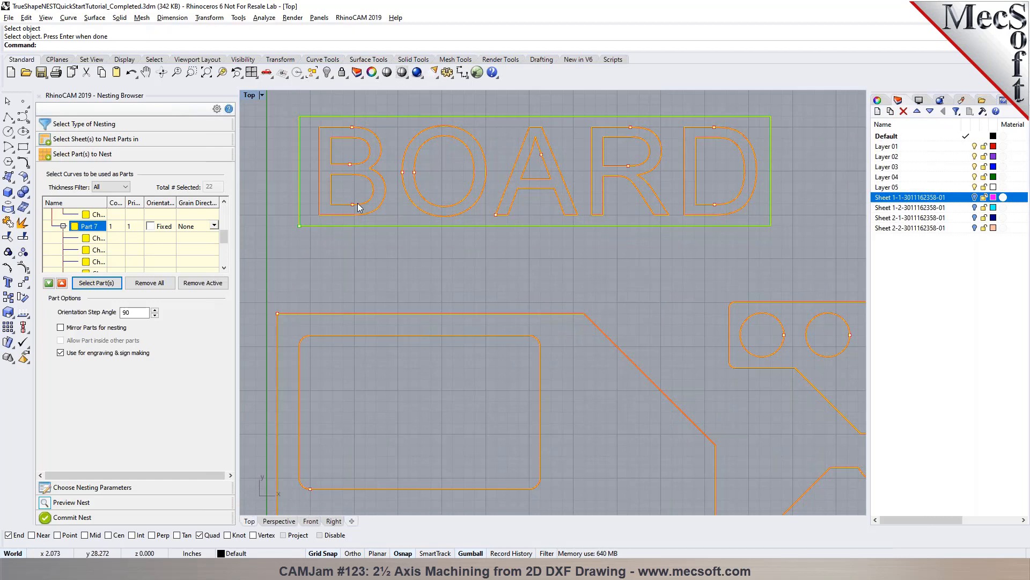
scroll(370, 208, "down", 5)
scroll(354, 166, "down", 2)
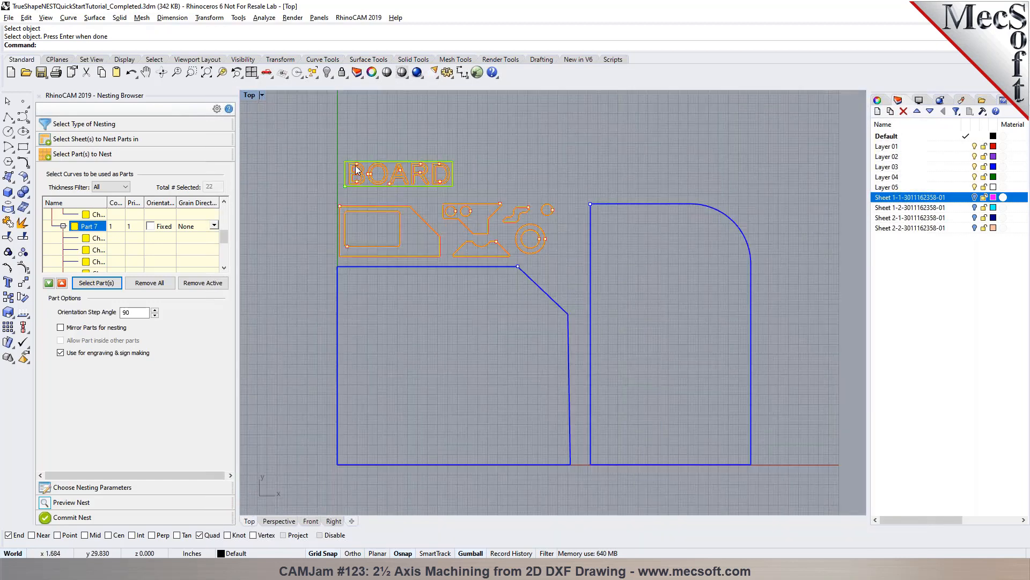
- Set the nesting count of Part 1 to 5 and apply the same count to all parts
scroll(86, 241, "up", 10)
left_click(80, 226)
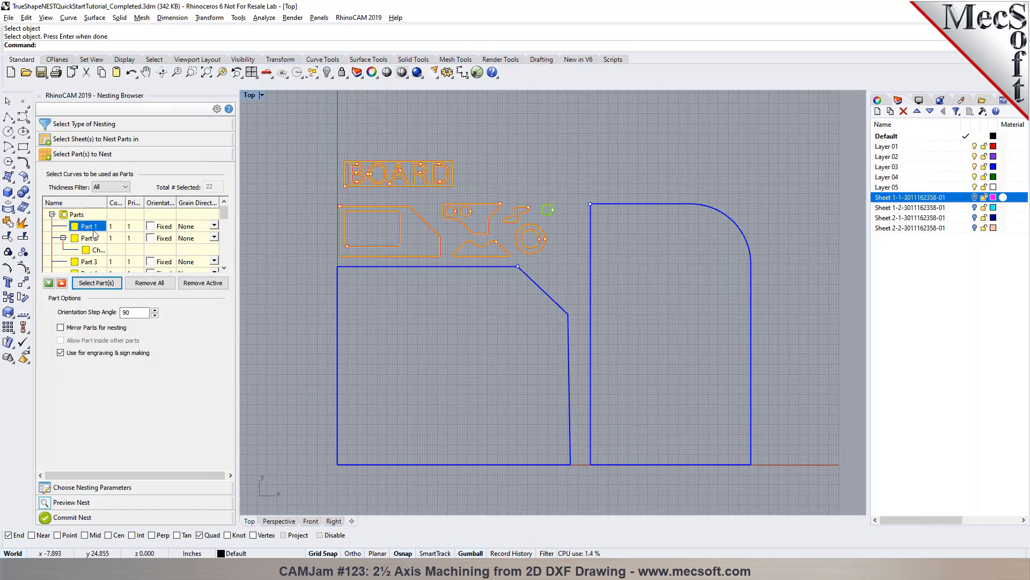
left_click(117, 227)
left_click(136, 229)
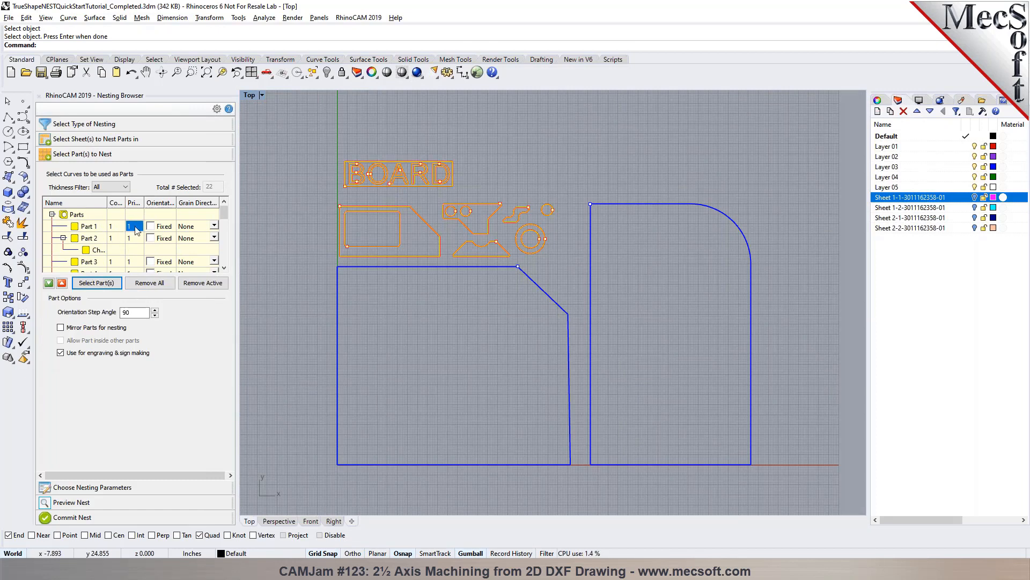
left_click(94, 230)
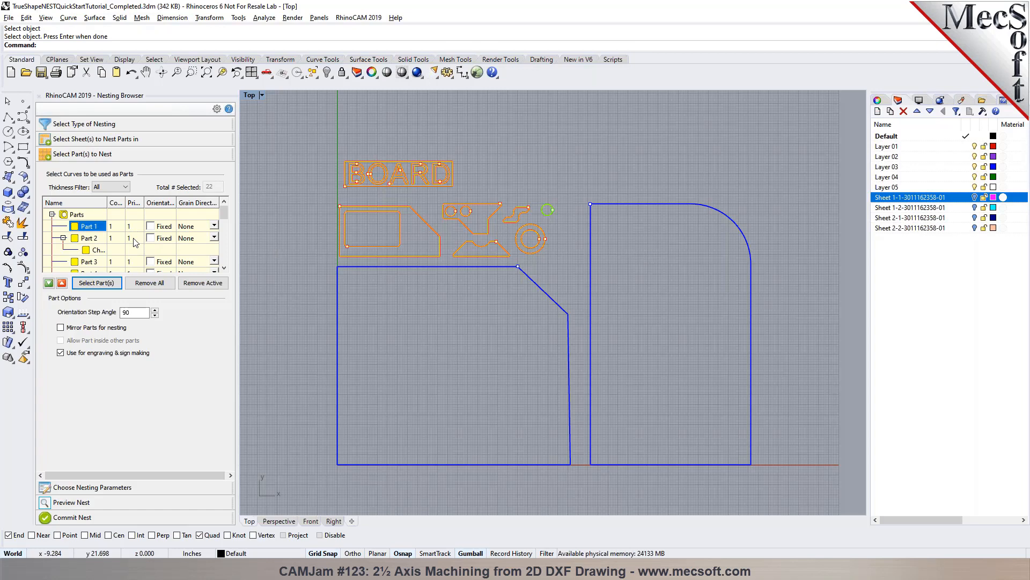
left_click(116, 227)
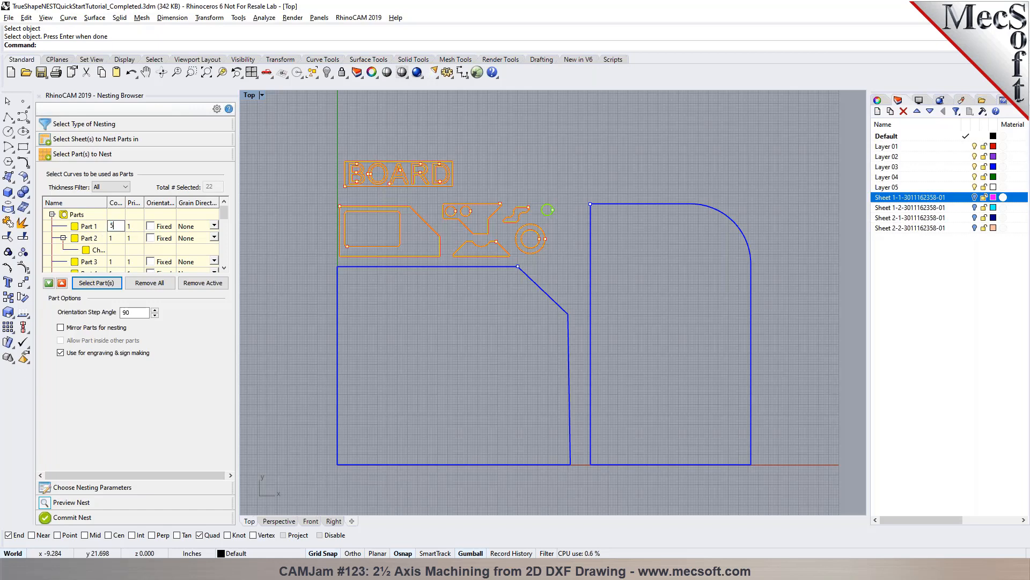
left_click(85, 228)
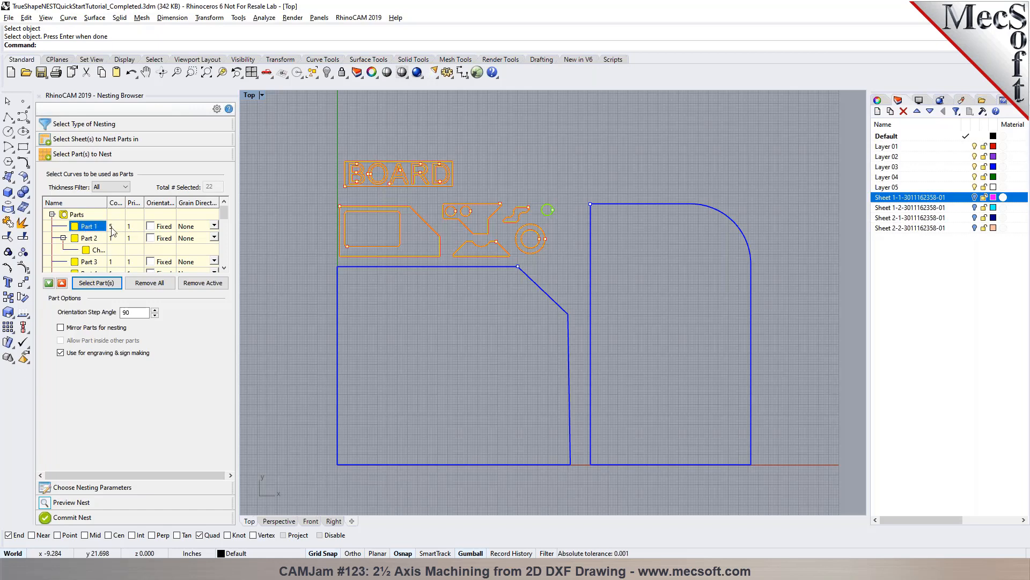
left_click(113, 227)
right_click(113, 228)
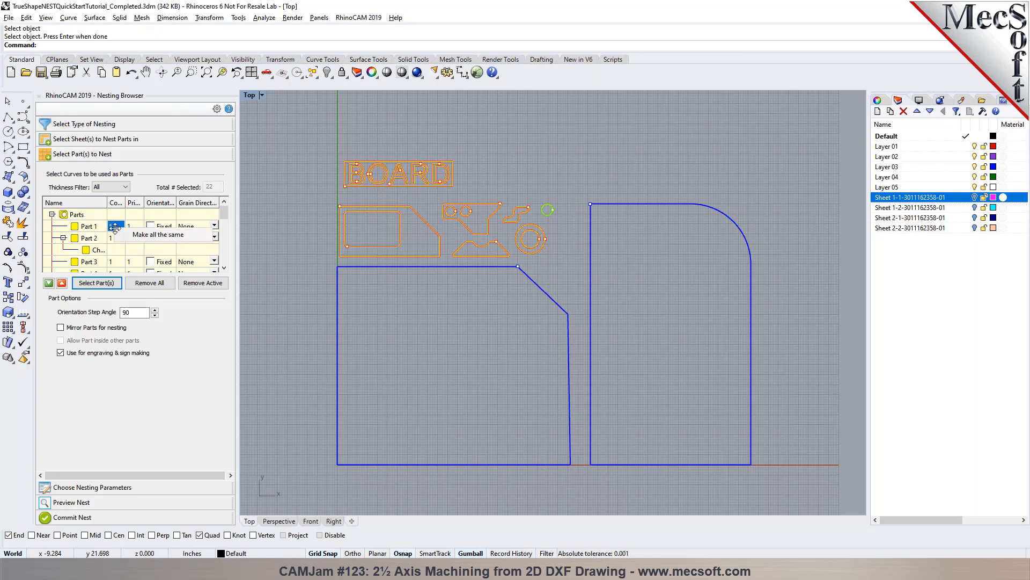
left_click(119, 234)
scroll(119, 254, "down", 3)
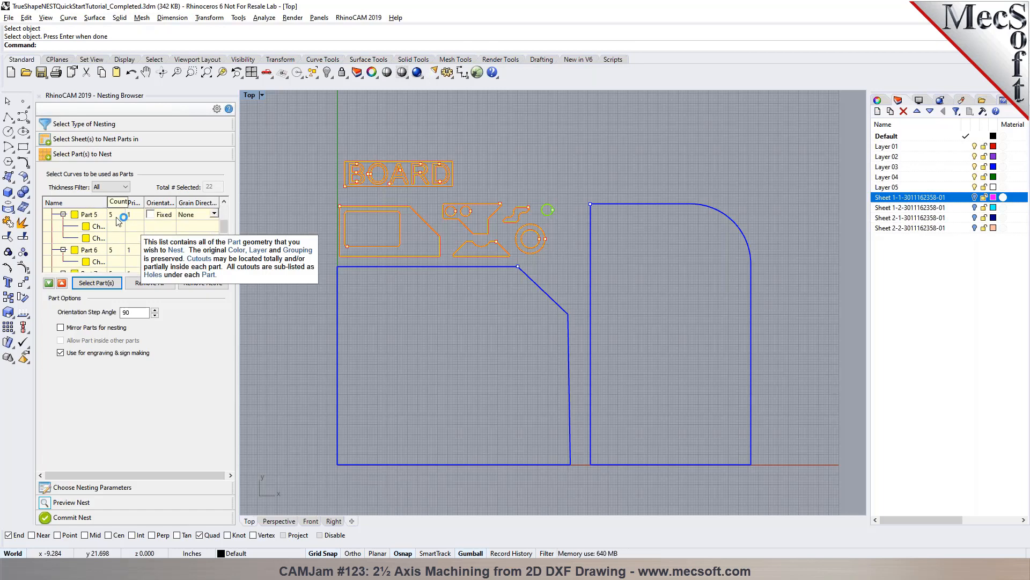
- Set the parts' orientation step angle to 15 and enable mirroring of parts for nesting
double_click(122, 314)
type("15")
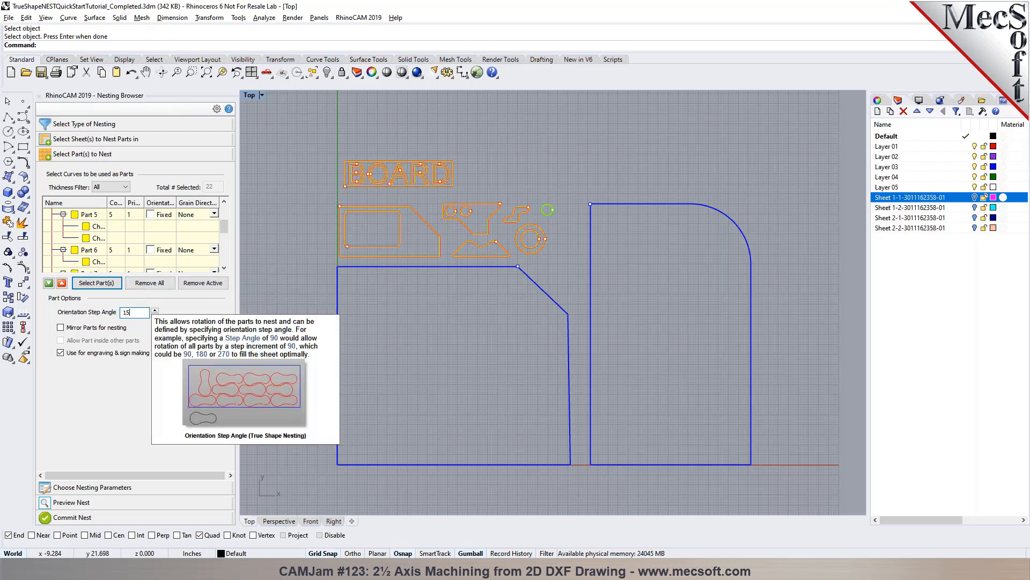
left_click(110, 328)
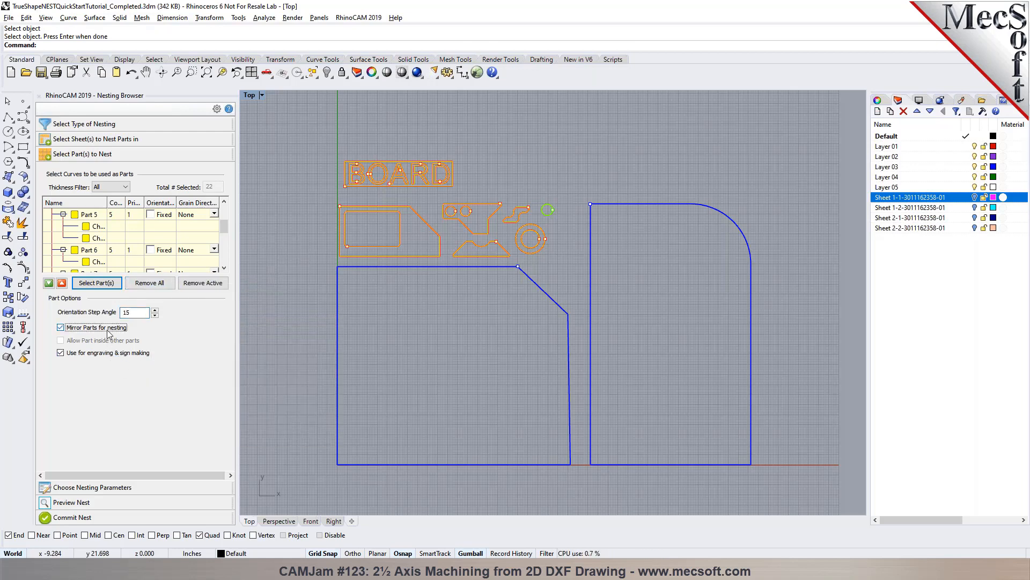
- Execute the nest and review the layouts of both nested sheets
left_click(106, 492)
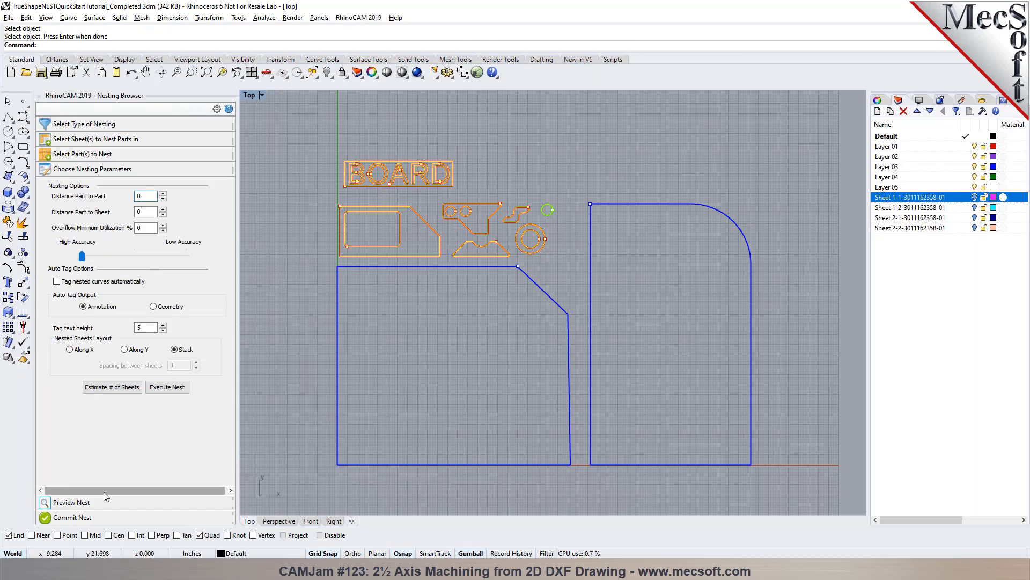
left_click(173, 388)
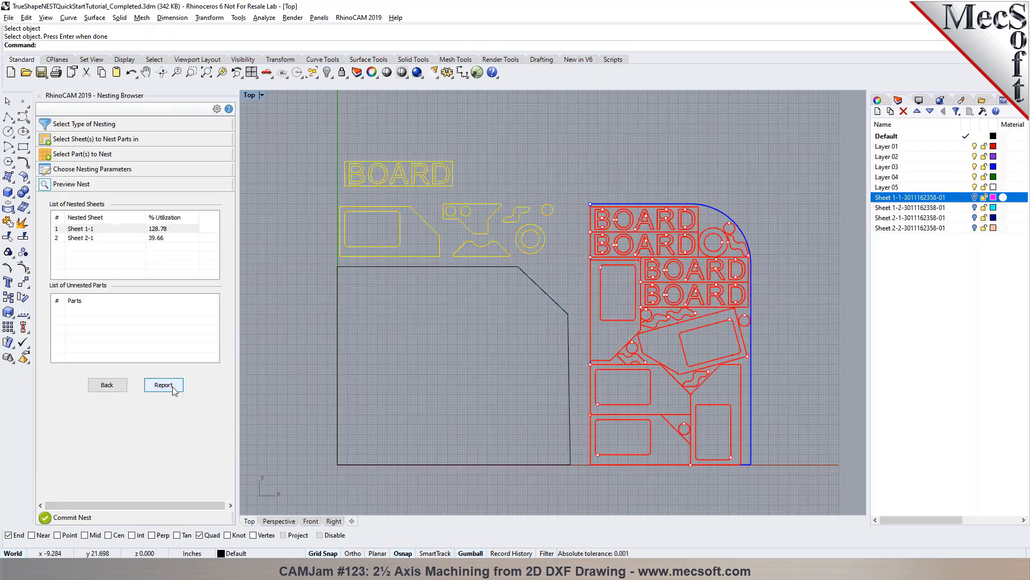
left_click(80, 238)
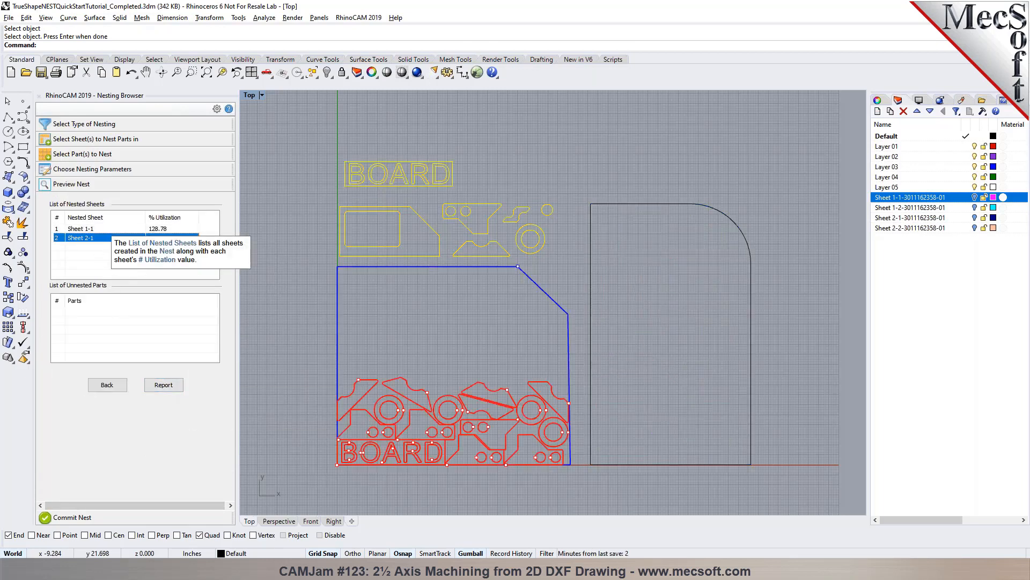
left_click(94, 229)
left_click(96, 239)
left_click(143, 520)
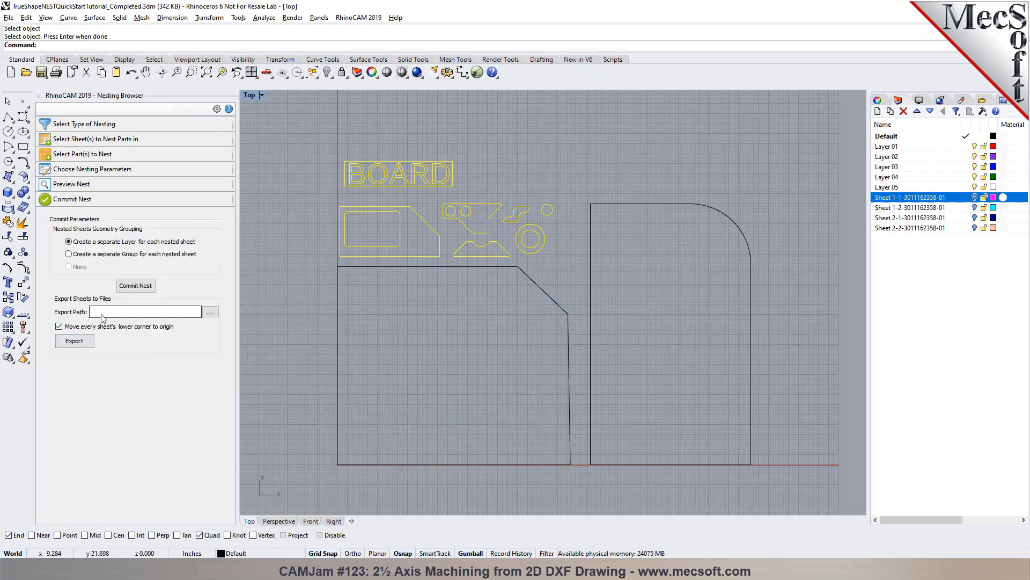
- Set the nesting count of Part 2 to 25 and of Part 3 to 50
mouse_move(102, 318)
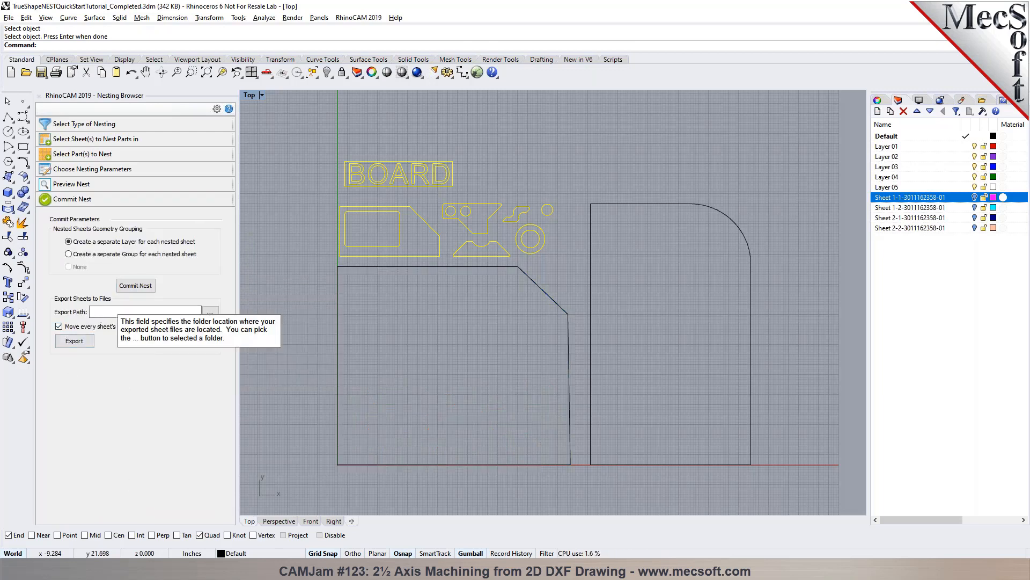
left_click(105, 154)
left_click(113, 227)
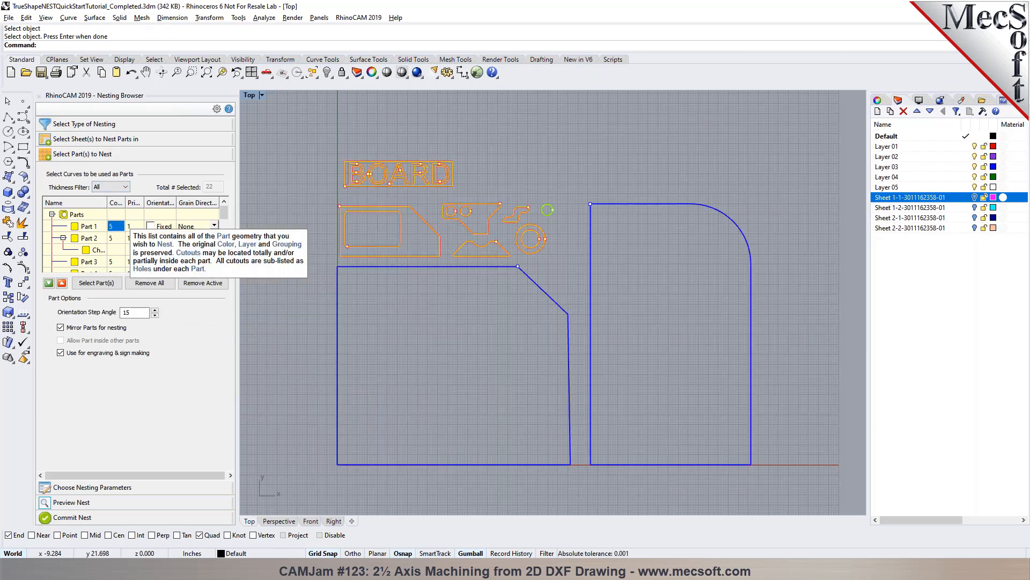
left_click(112, 239)
type("25")
left_click(96, 242)
left_click(94, 263)
scroll(98, 260, "down", 1)
left_click(112, 226)
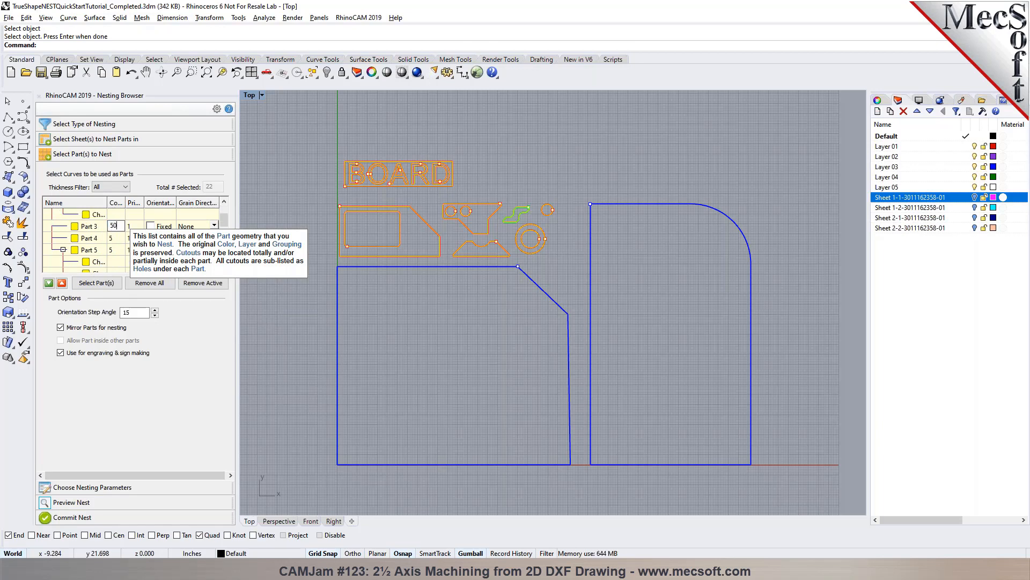
- Set the nesting count of Part 5 to 15
left_click(96, 240)
left_click(98, 250)
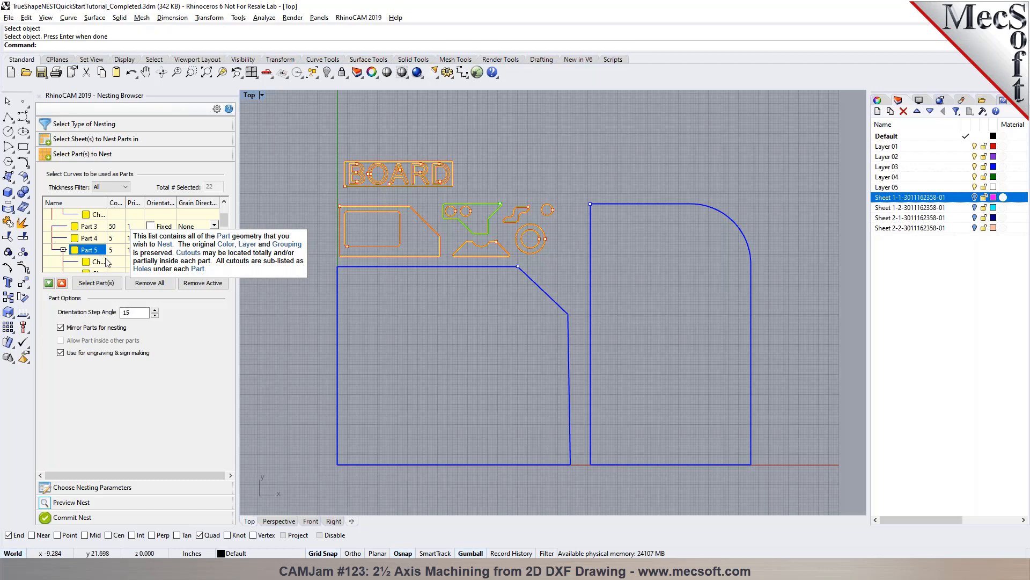
left_click(115, 250)
type("15")
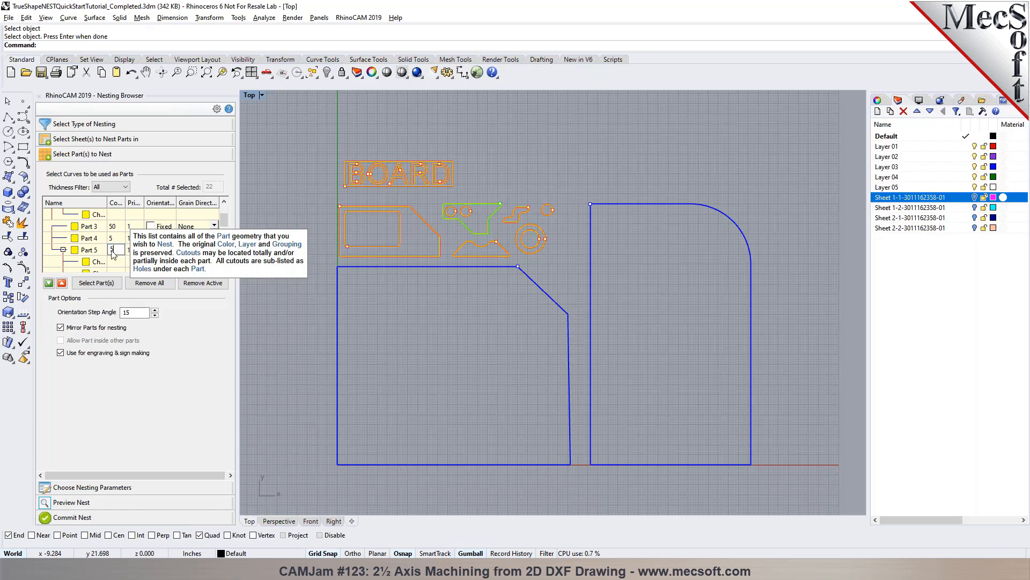
- Execute the nest with the changed part counts and compare the layouts of Sheet 1-1 and Sheet 2-1
left_click(115, 488)
left_click(166, 388)
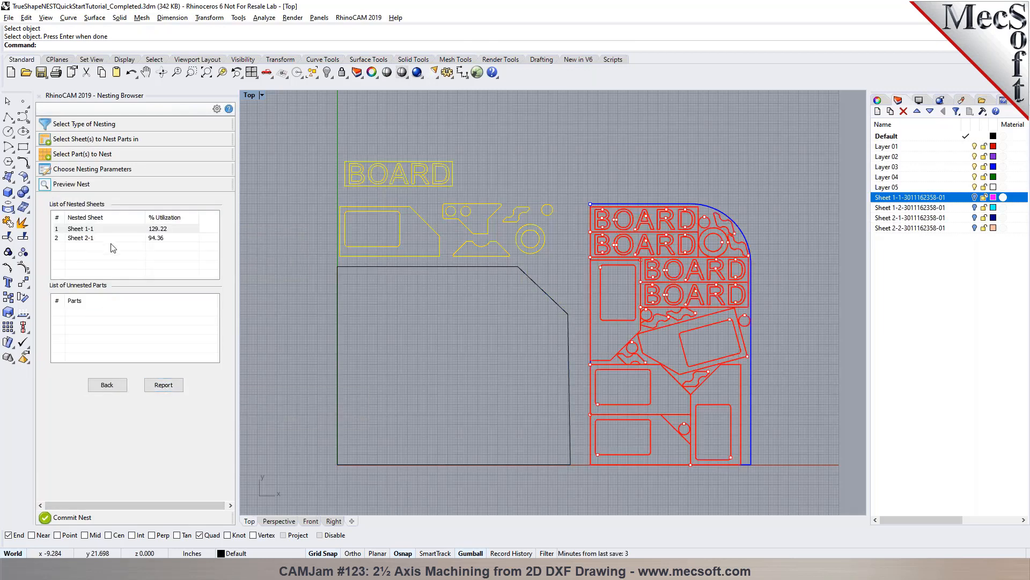
left_click(154, 239)
left_click(155, 230)
left_click(156, 238)
left_click(156, 231)
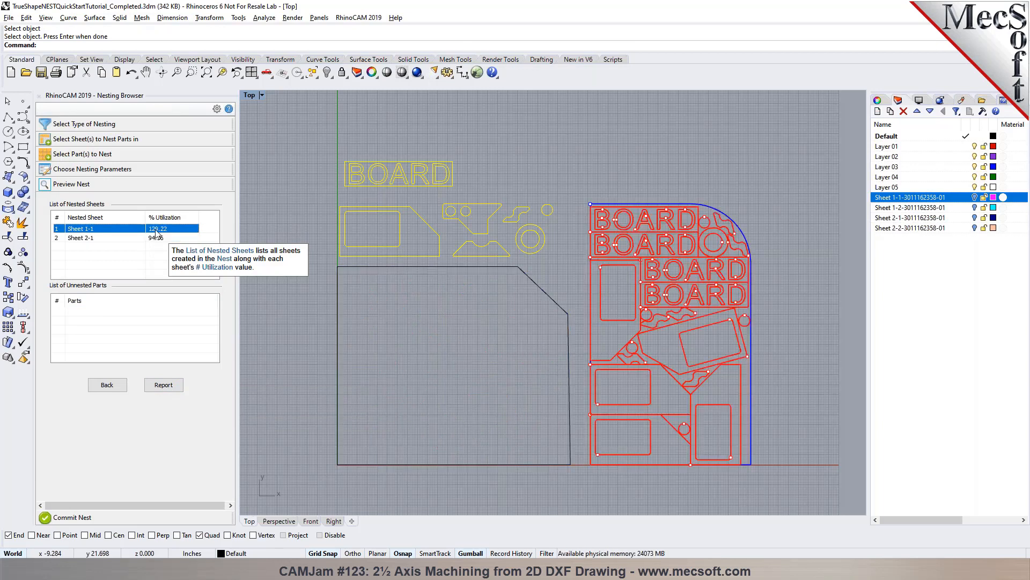
left_click(89, 517)
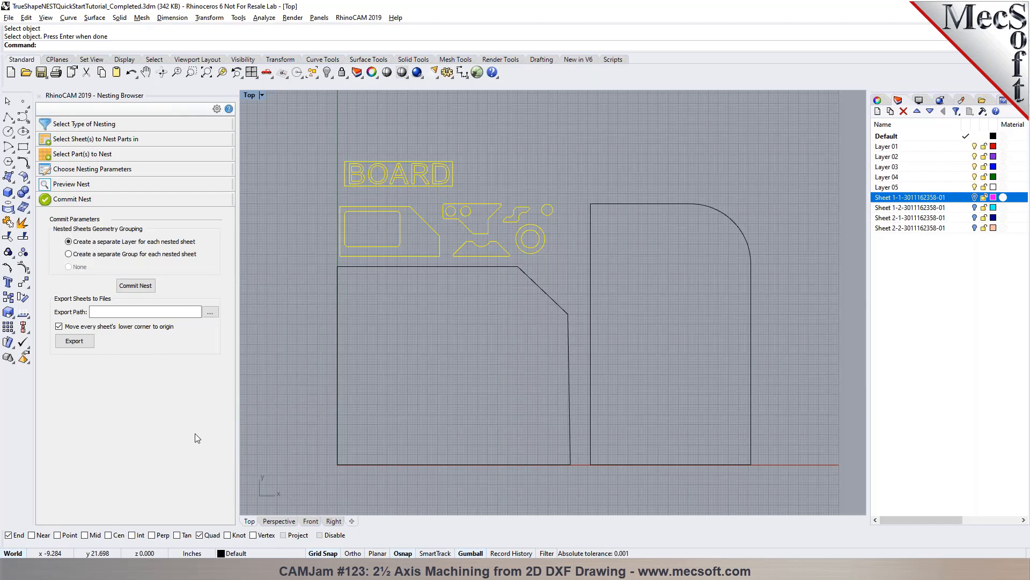
- Set the nesting count of Part 1 to 100
left_click(118, 154)
left_click(113, 227)
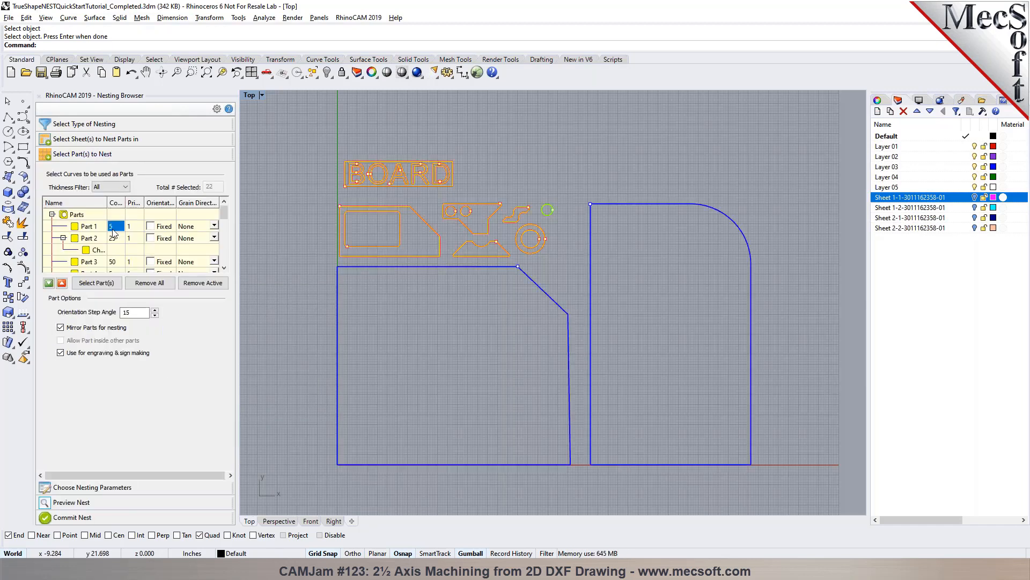
type("100")
key("Return")
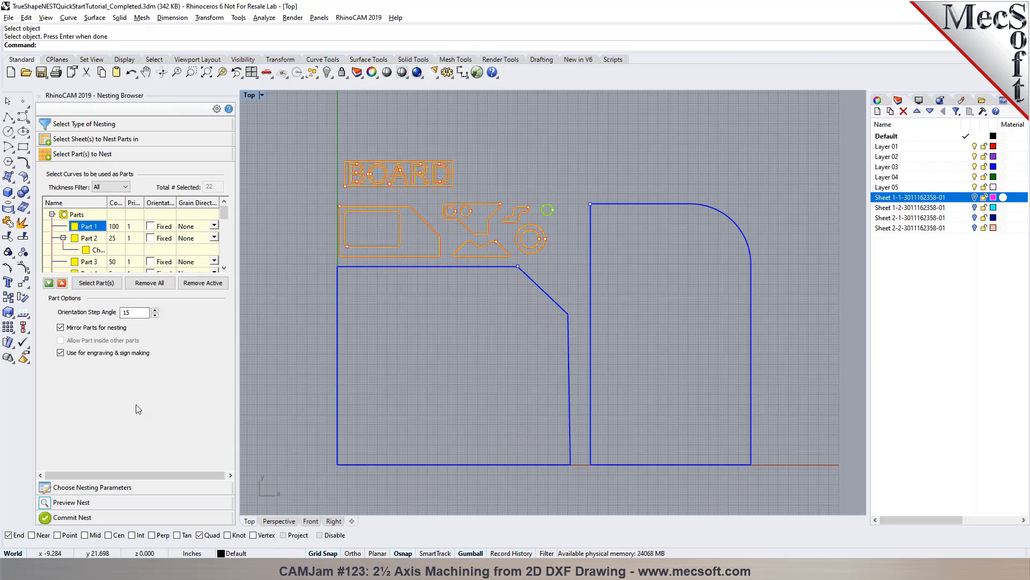
- Execute the nest again and check the nesting report for the number of each part per sheet
left_click(131, 486)
left_click(168, 389)
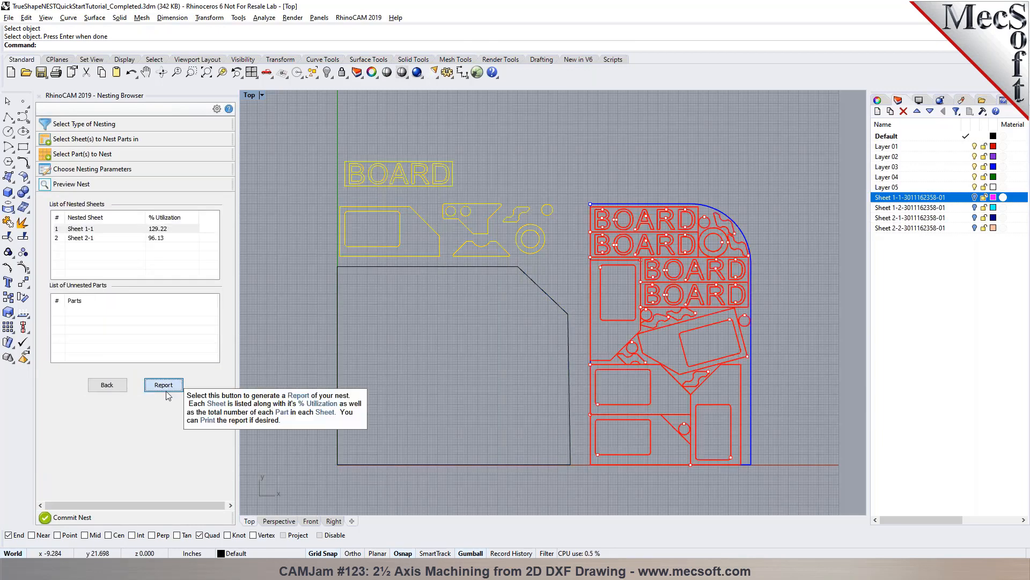
left_click(164, 385)
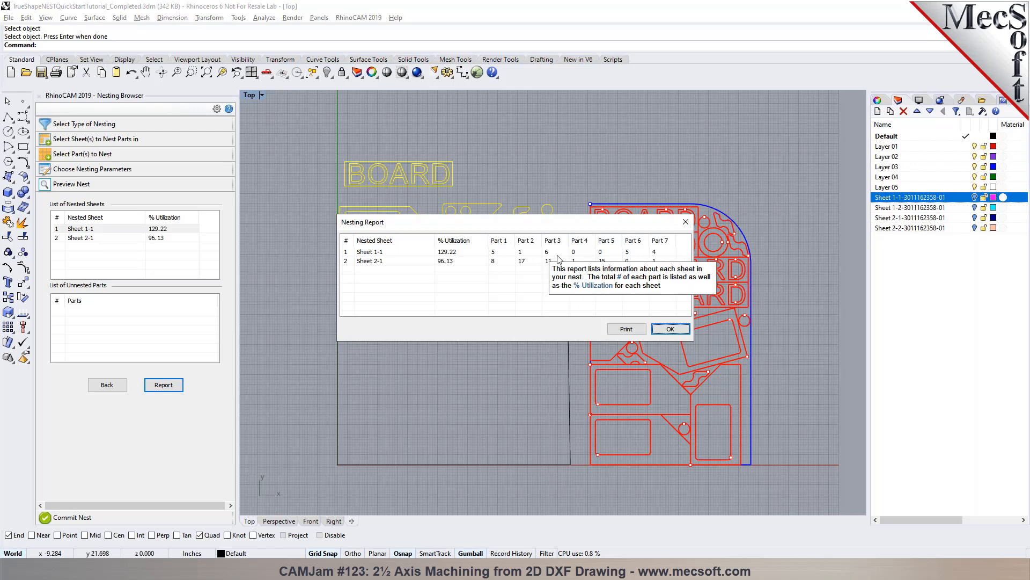
left_click(671, 330)
- Estimate the number of sheets needed and update the sheet count from the estimate
left_click(113, 387)
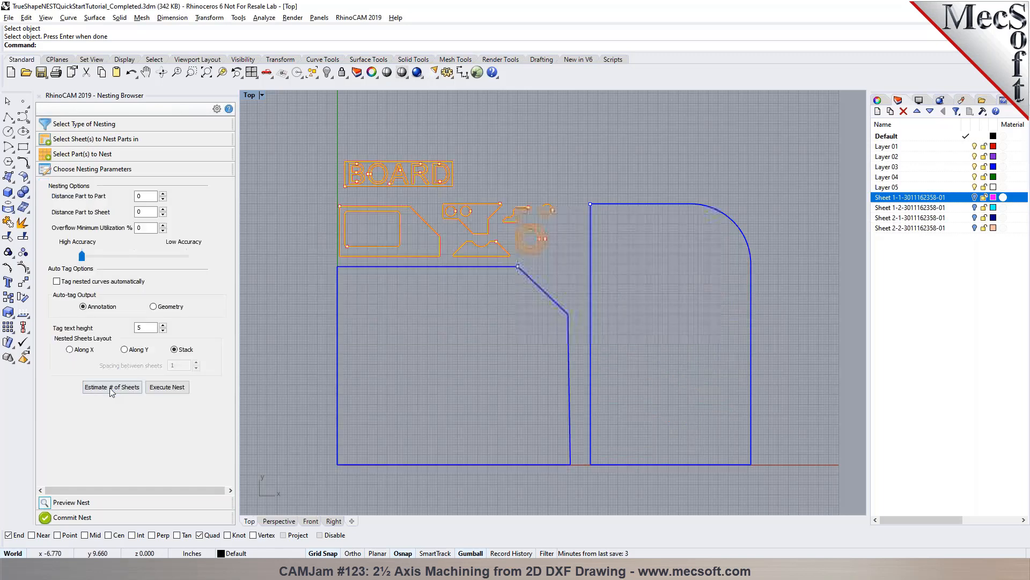
left_click(110, 391)
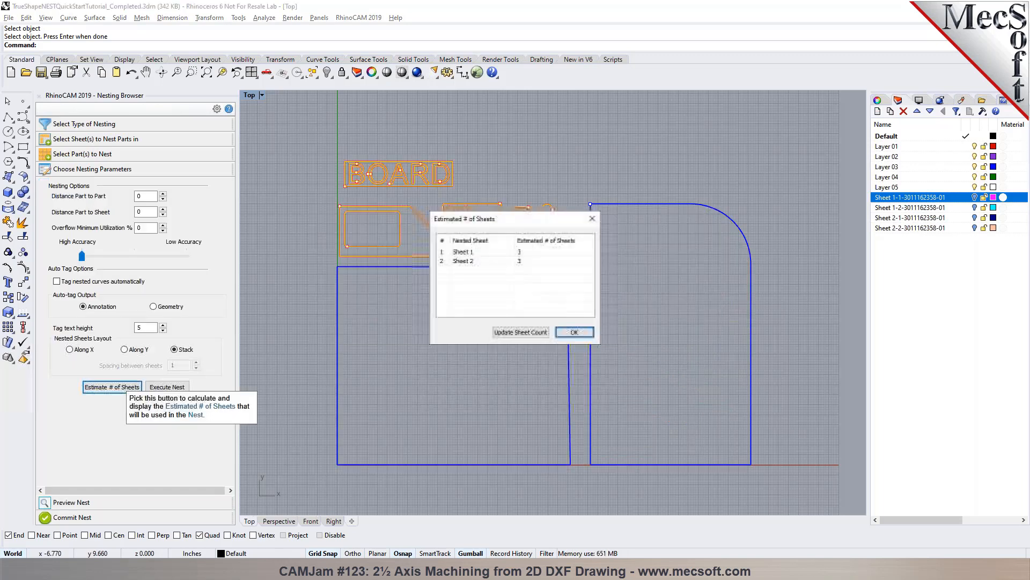
left_click(475, 255)
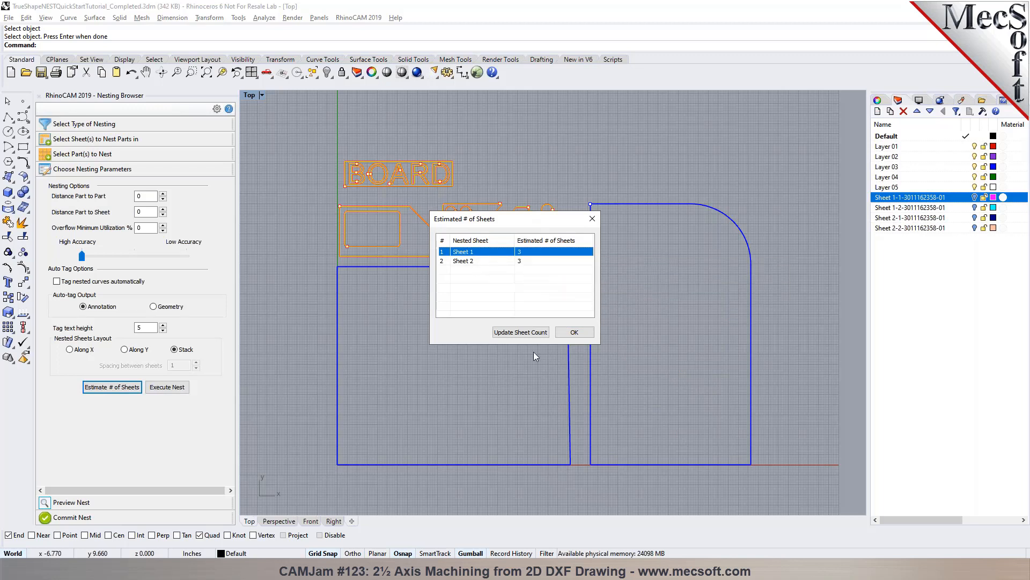
left_click(521, 332)
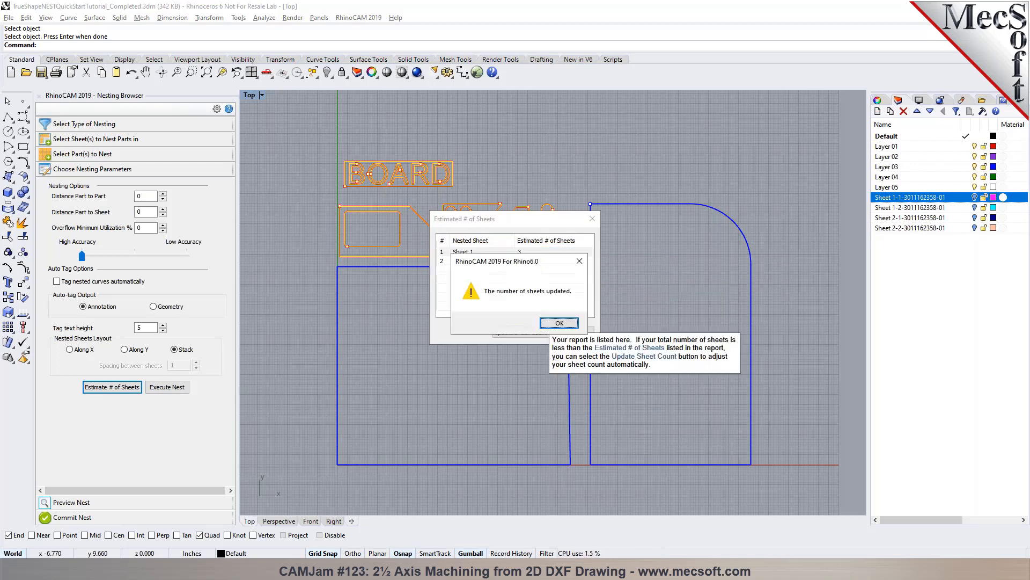
left_click(553, 325)
- Execute the nest with the updated sheet count and examine Sheet 1-3 and the nesting report
left_click(167, 386)
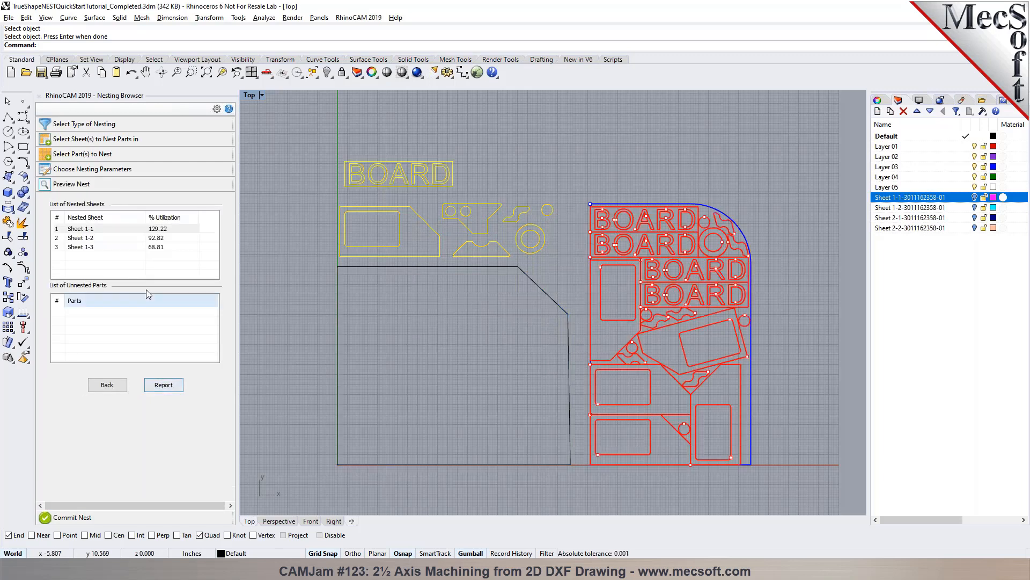
left_click(92, 246)
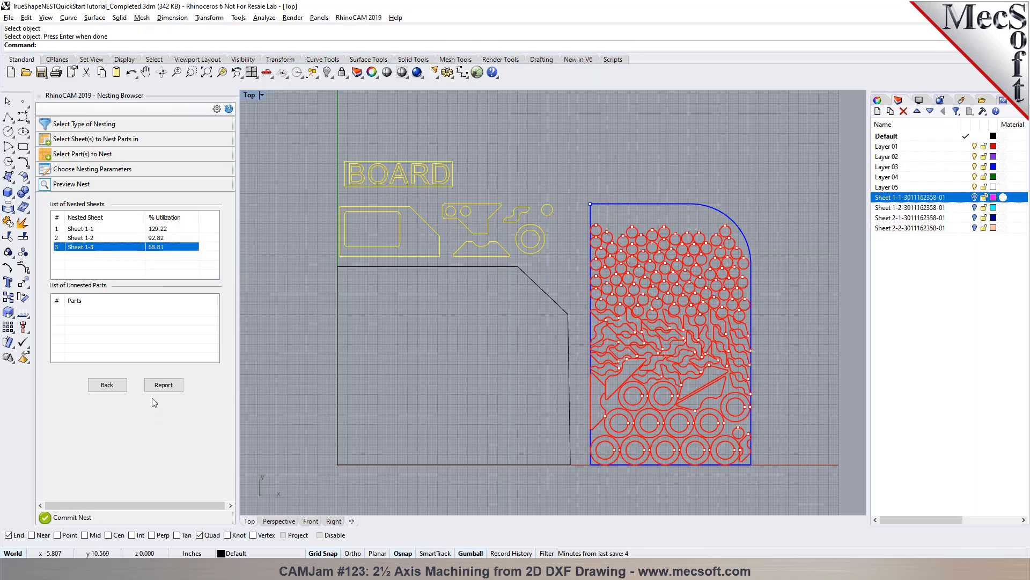
left_click(163, 384)
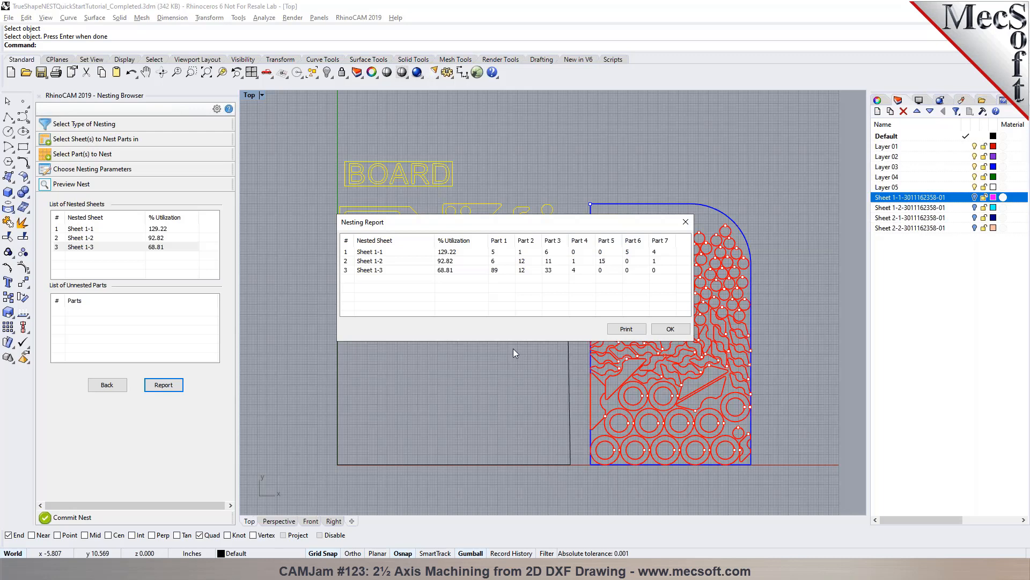
left_click(670, 329)
- Compare the nested layouts of Sheet 1-1, Sheet 1-2 and Sheet 1-3 in the nest preview
left_click(128, 231)
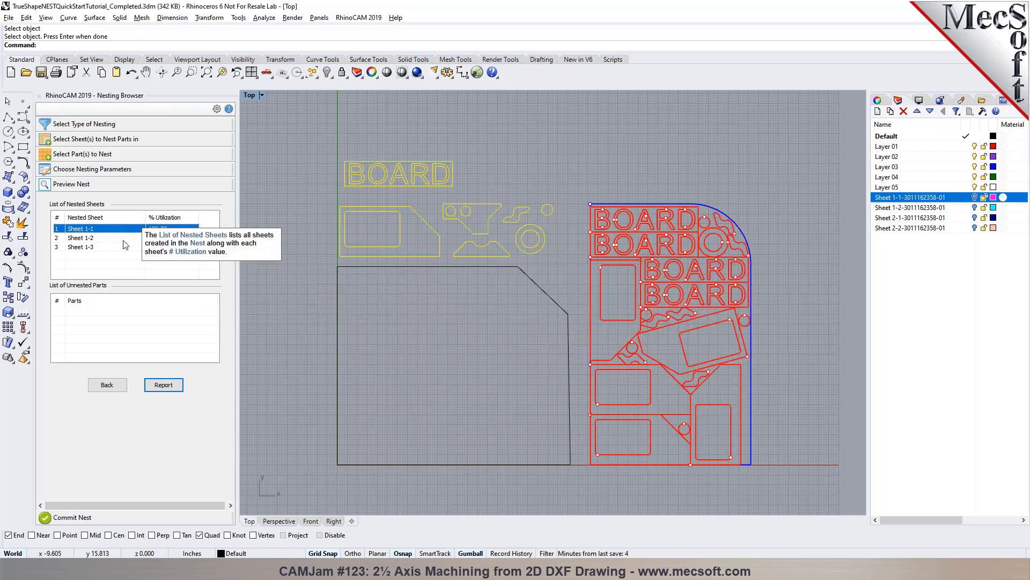
left_click(122, 240)
left_click(108, 248)
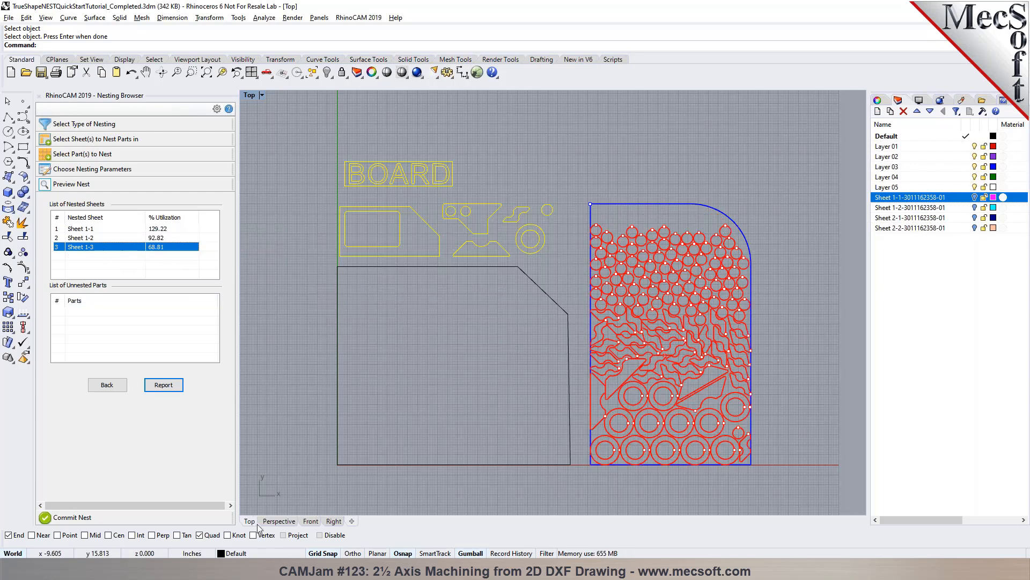
left_click(127, 229)
left_click(125, 238)
left_click(124, 247)
left_click(121, 238)
left_click(122, 229)
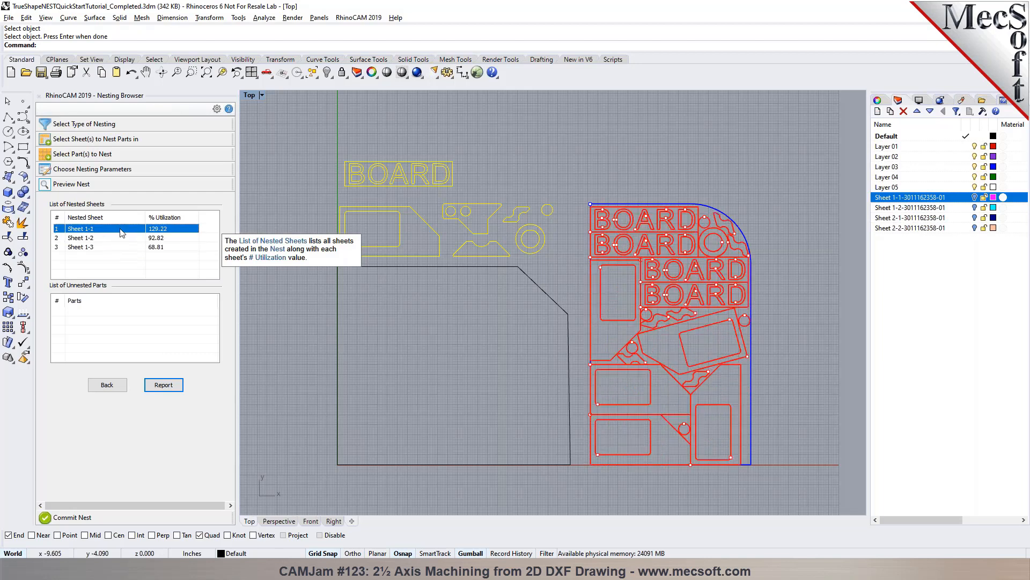
- Return to the nesting parameters, lay out the nested sheets along X, and execute the nest again
left_click(107, 384)
left_click(84, 350)
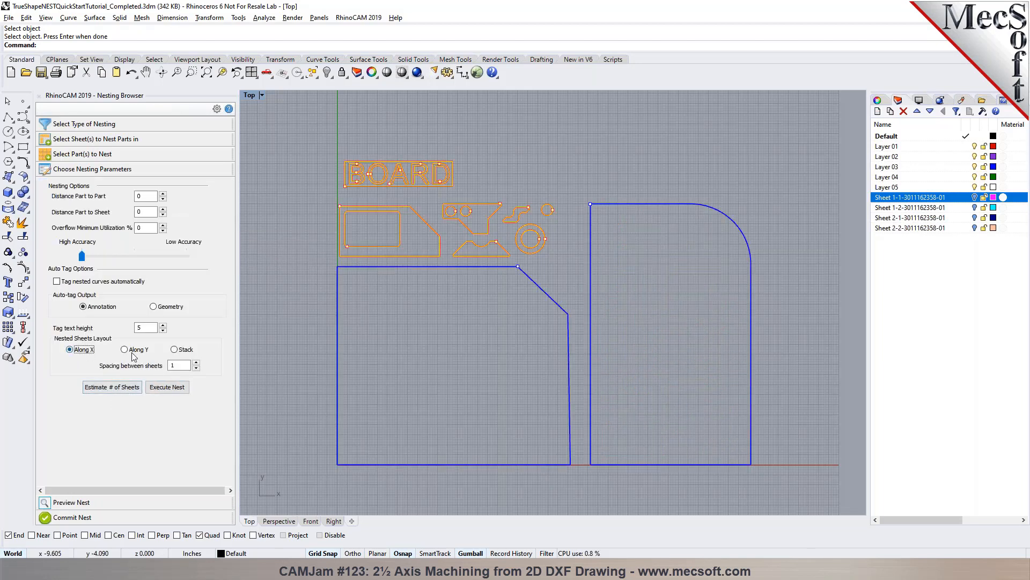
left_click(166, 387)
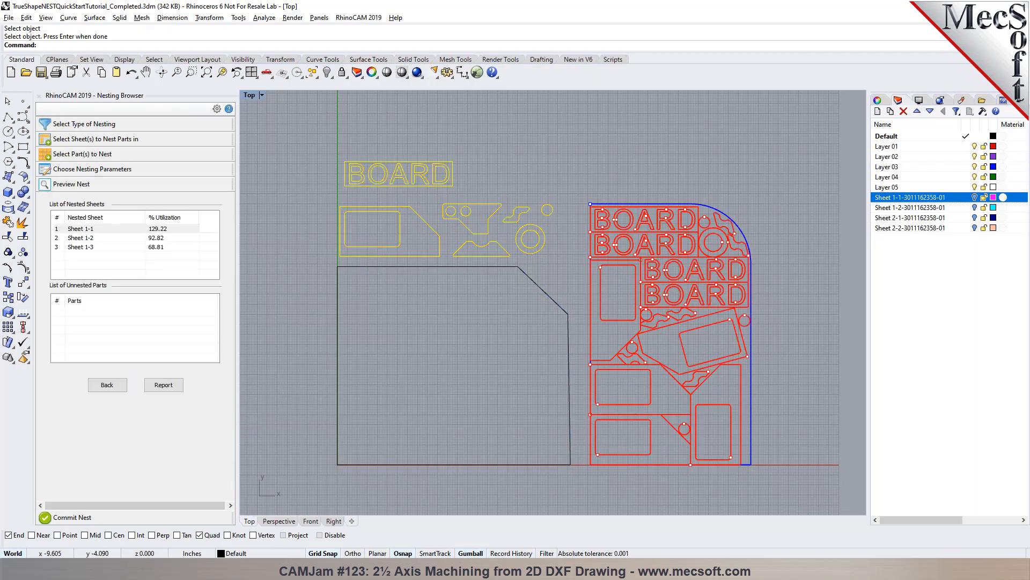
- Compare the nested layouts of Sheet 1-2, Sheet 1-3 and Sheet 1-1, and check the part quantities per sheet in the nesting report
left_click(122, 238)
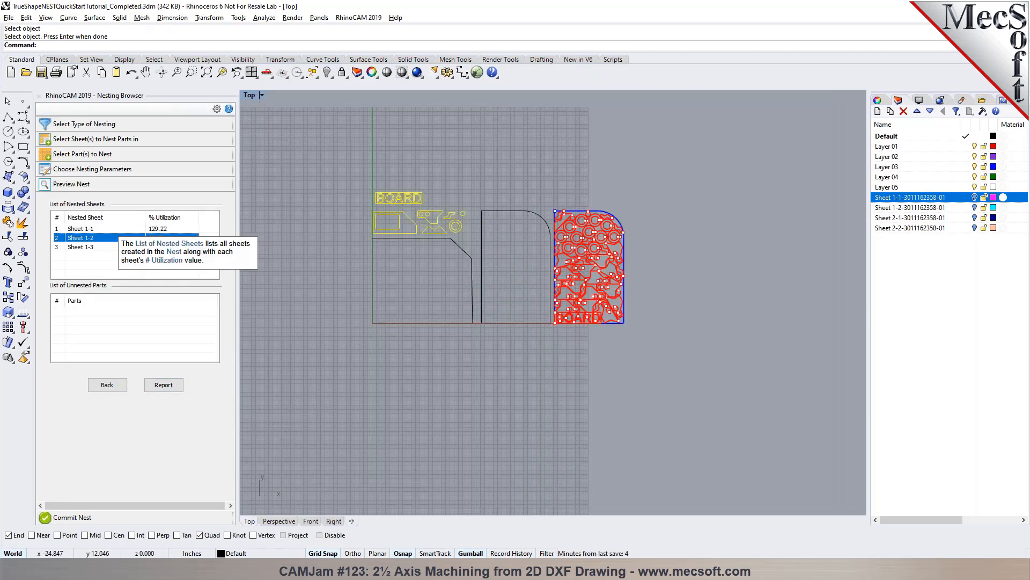
left_click(100, 248)
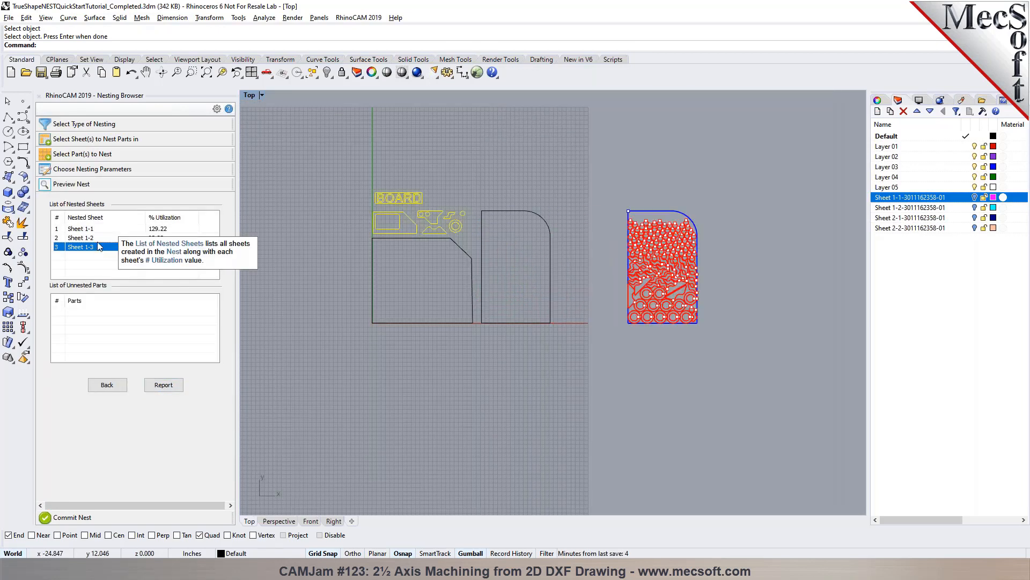
left_click(98, 237)
left_click(99, 228)
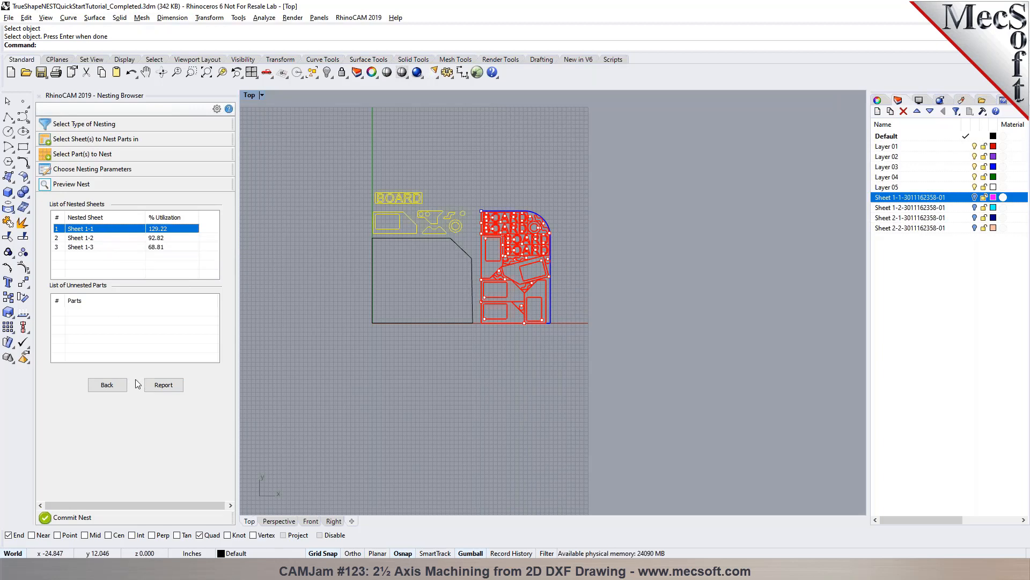
scroll(519, 200, "up", 2)
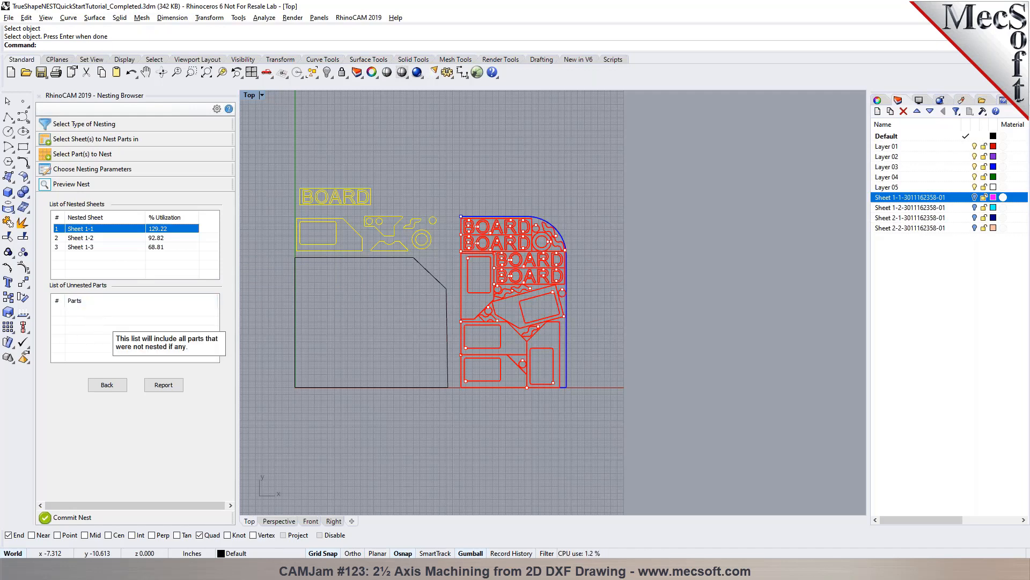
left_click(163, 385)
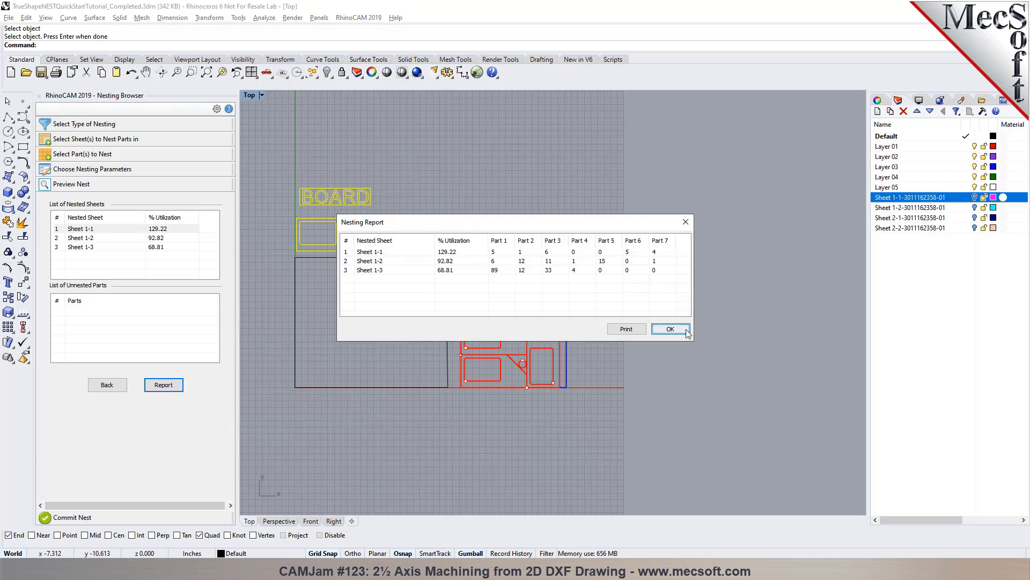
left_click(690, 222)
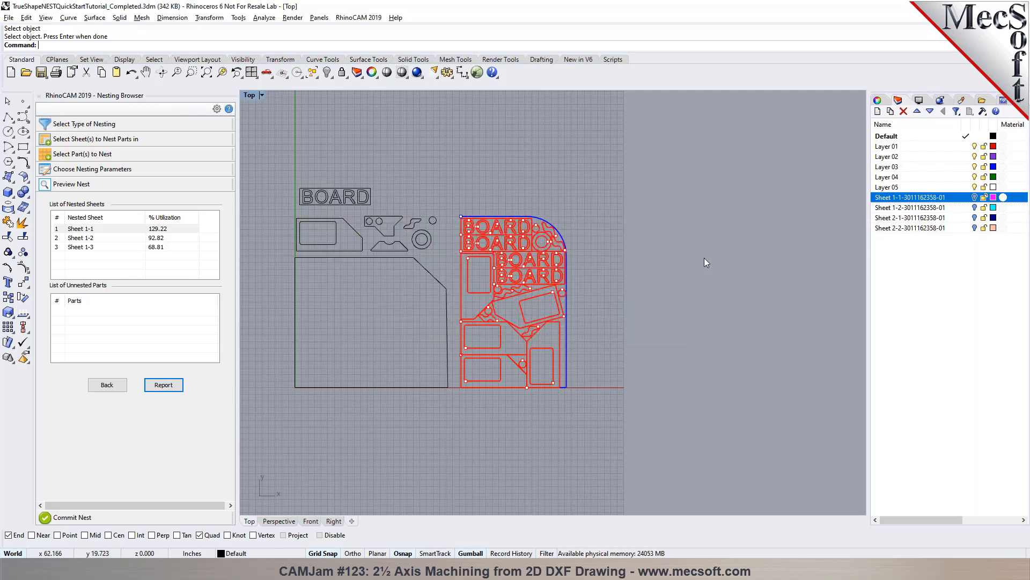
- Draw a smaller rectangle just below the chamfered sheet, aligned with its left edge and about two-thirds as wide
left_click(24, 148)
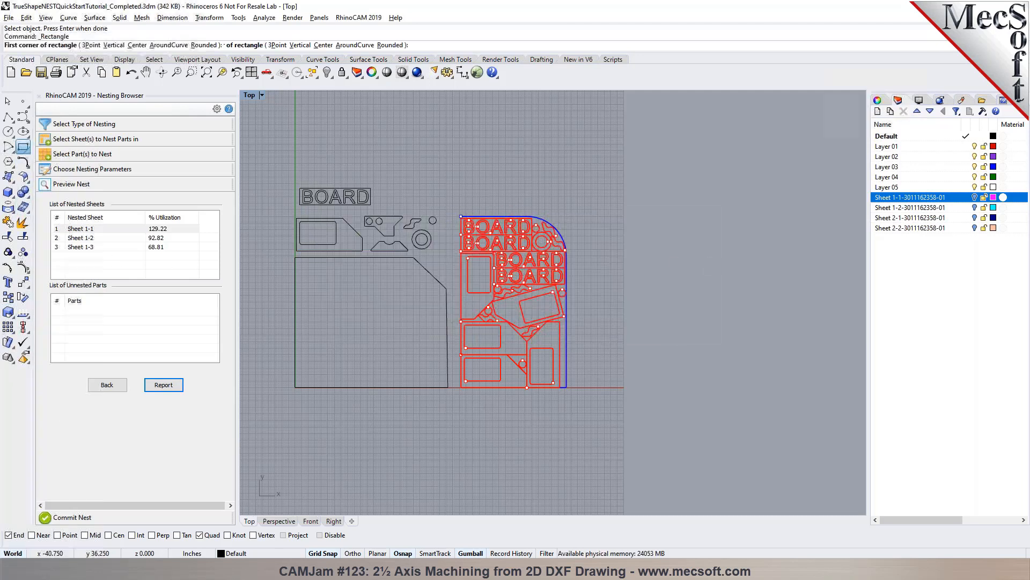
scroll(279, 379, "up", 5)
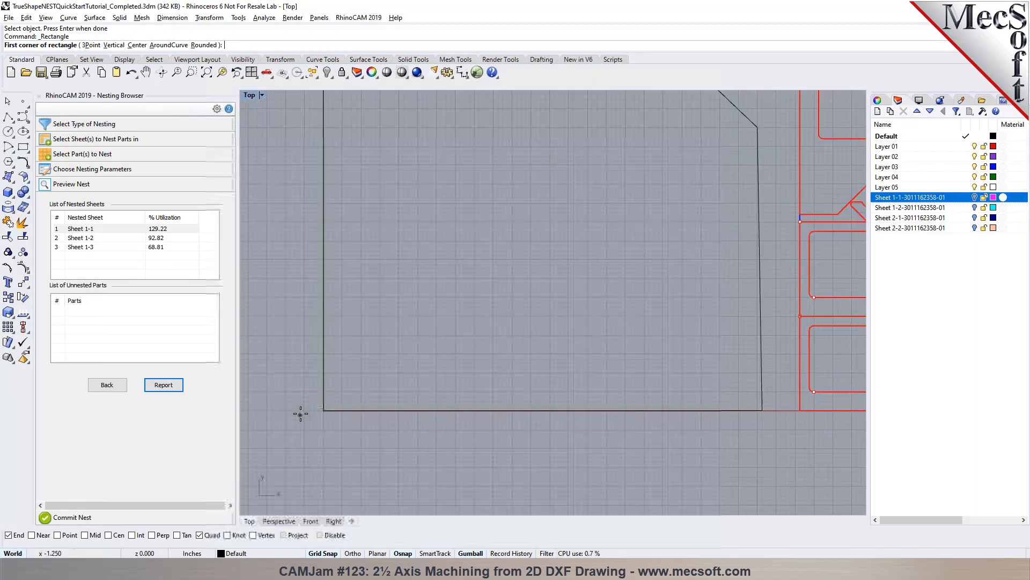
left_click(351, 445)
scroll(405, 491, "down", 2)
scroll(469, 468, "down", 4)
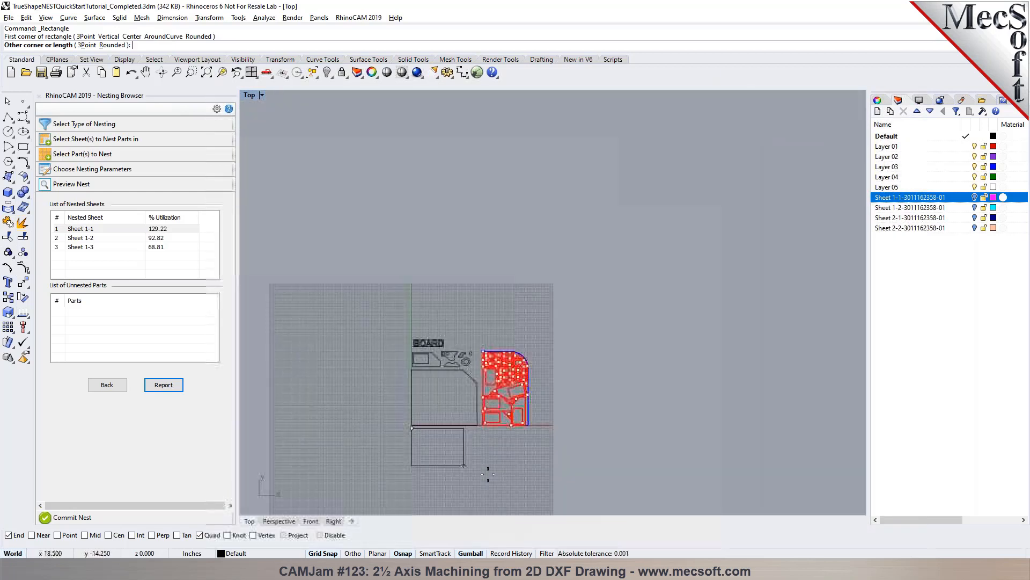
scroll(462, 462, "up", 5)
left_click(433, 427)
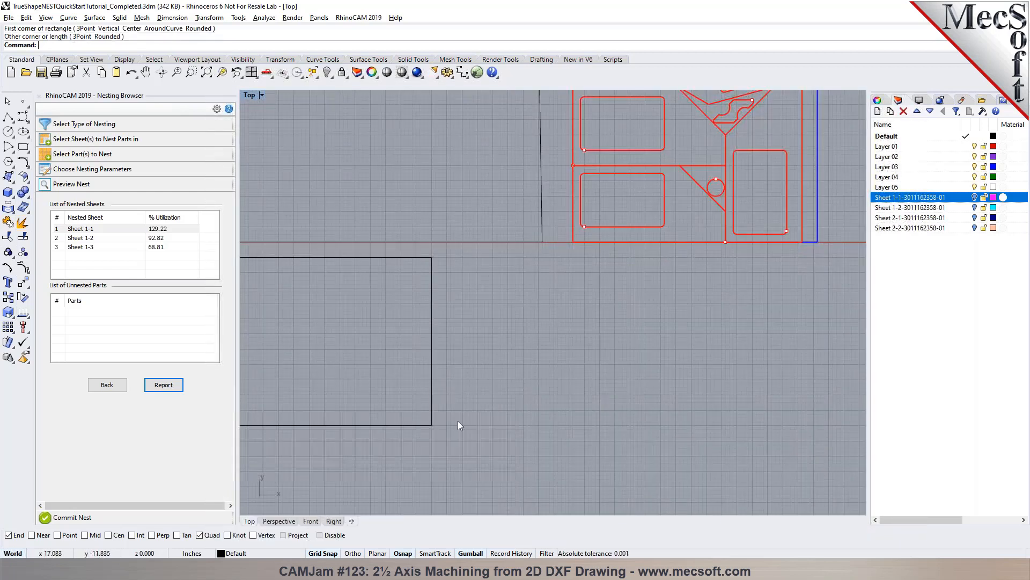
scroll(567, 360, "down", 5)
scroll(561, 361, "up", 2)
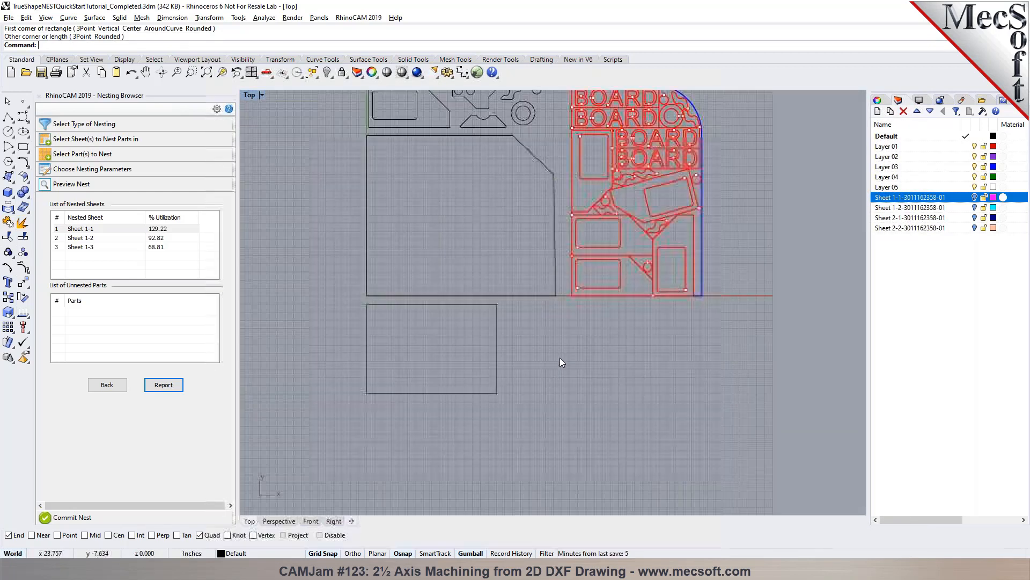
- Replace the selected nesting sheets with the new rectangle below the chamfered sheet
left_click(107, 384)
left_click(120, 138)
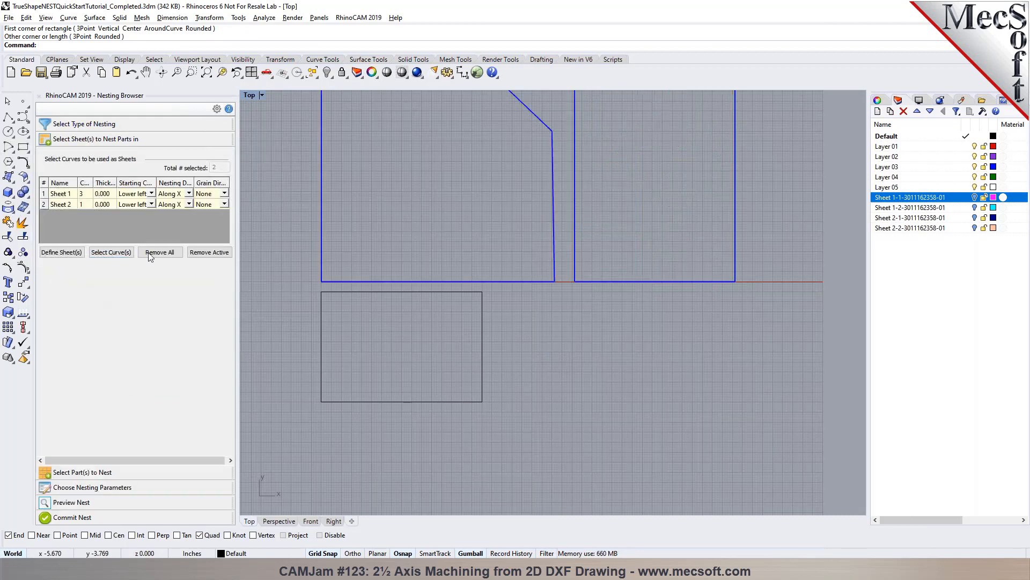
left_click(107, 253)
left_click(385, 348)
key("Return")
- Keep the existing parts and nesting parameters and execute the nest on the rectangular sheet
left_click(140, 472)
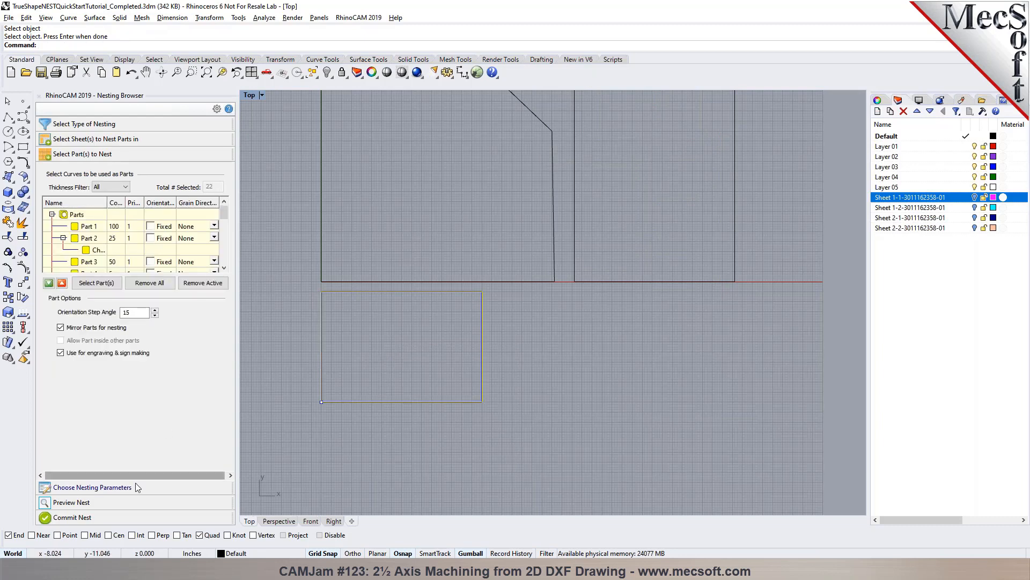
left_click(135, 488)
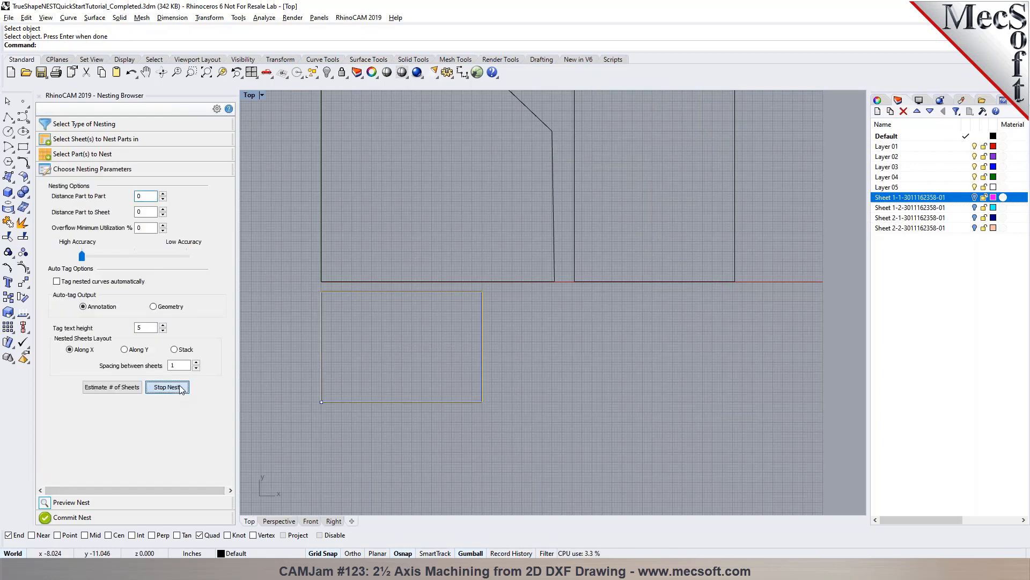
left_click(167, 386)
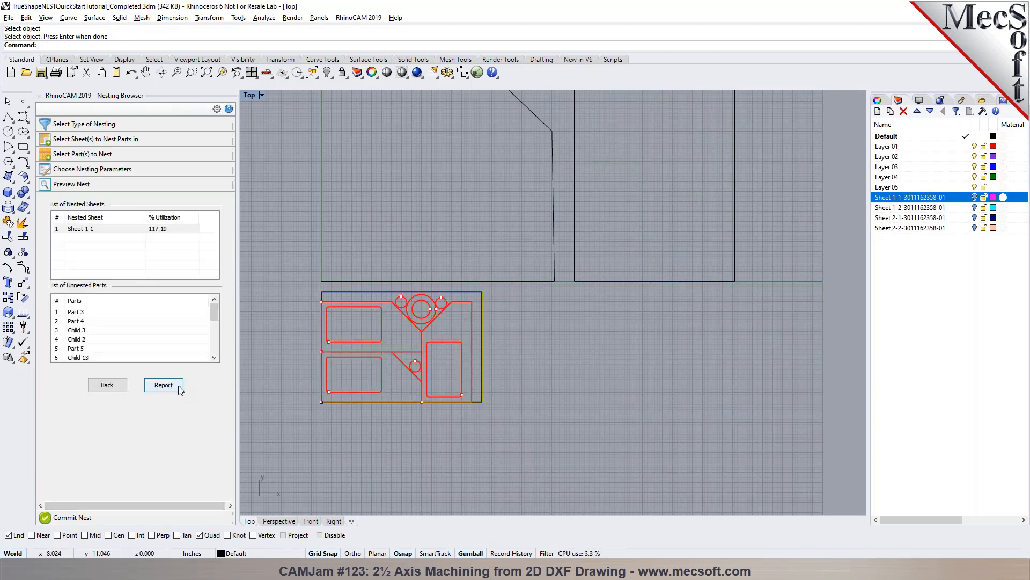
- Locate the unnested Part 3, Part 4, Child 3, Child 2, Part 5 and Child 13 in the drawing, then leave the nest preview
left_click(75, 312)
scroll(311, 348, "down", 3)
scroll(311, 348, "down", 1)
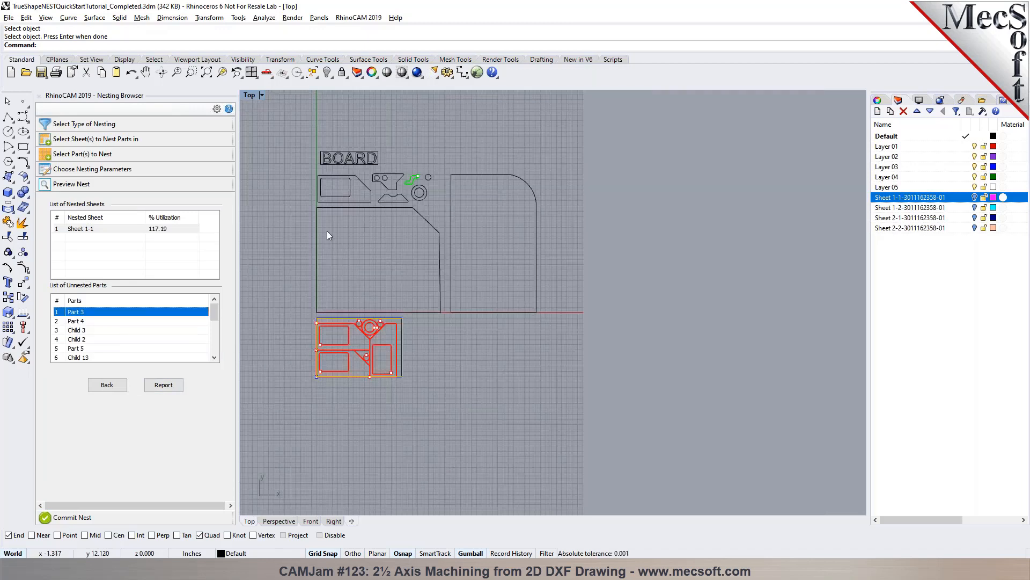
left_click(75, 321)
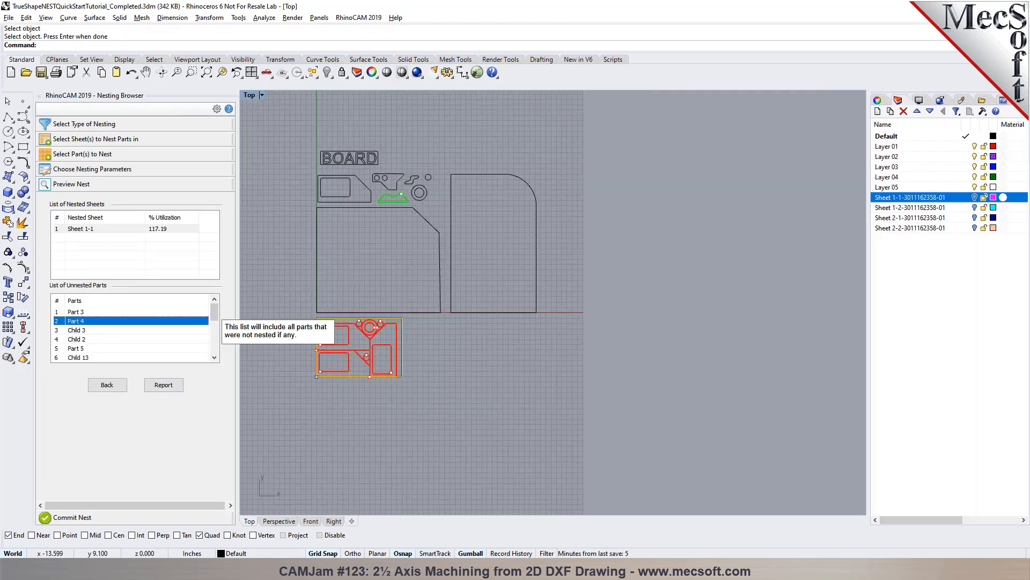
left_click(72, 330)
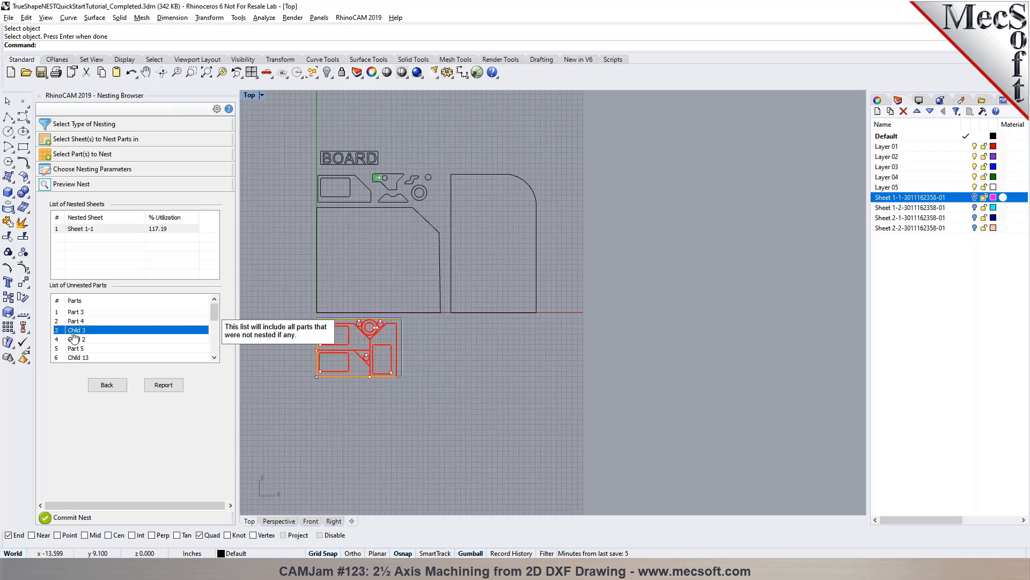
left_click(85, 339)
left_click(86, 348)
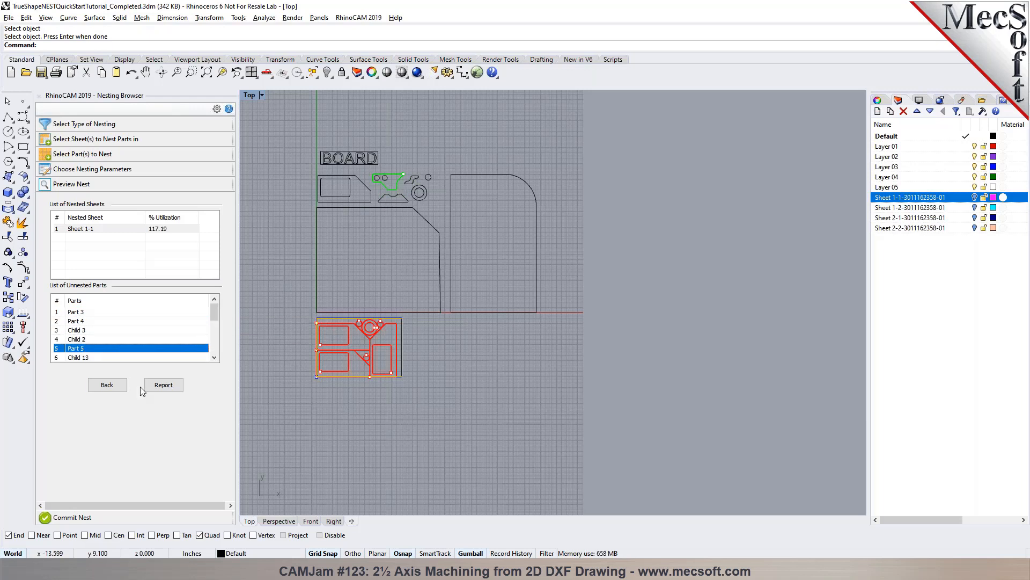
left_click(74, 357)
scroll(77, 358, "down", 1)
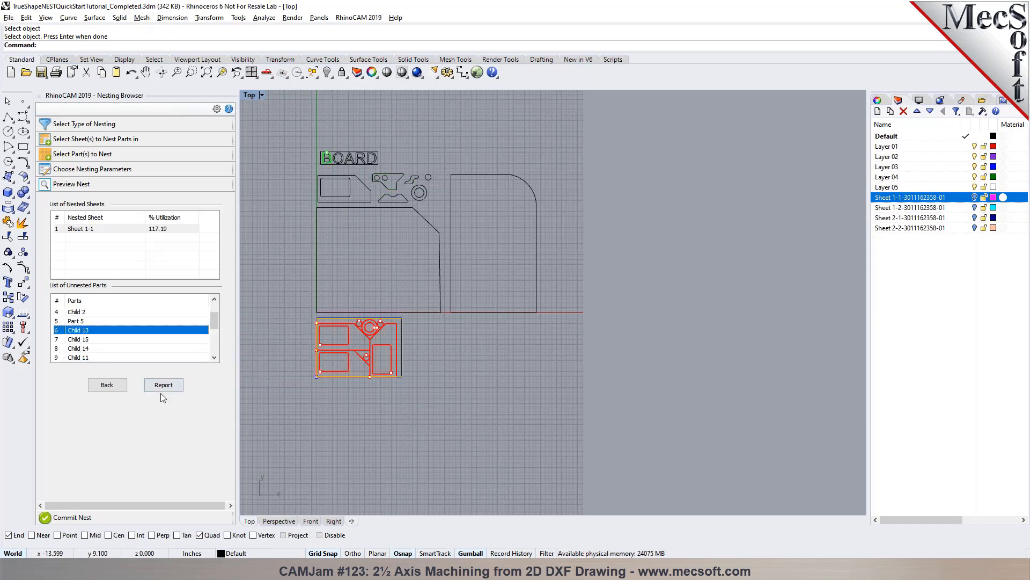
left_click(107, 385)
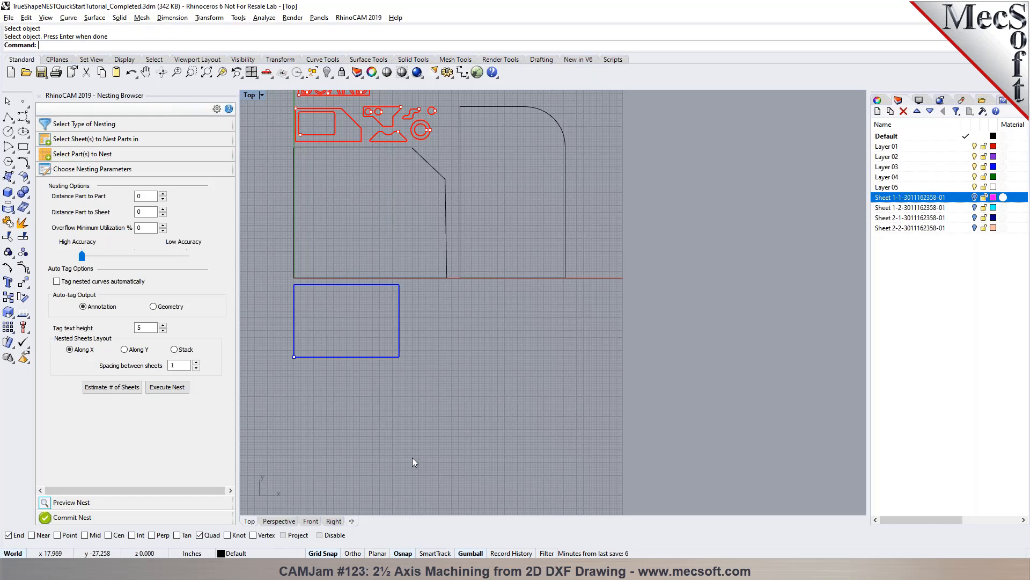
scroll(451, 451, "down", 3)
scroll(463, 379, "up", 3)
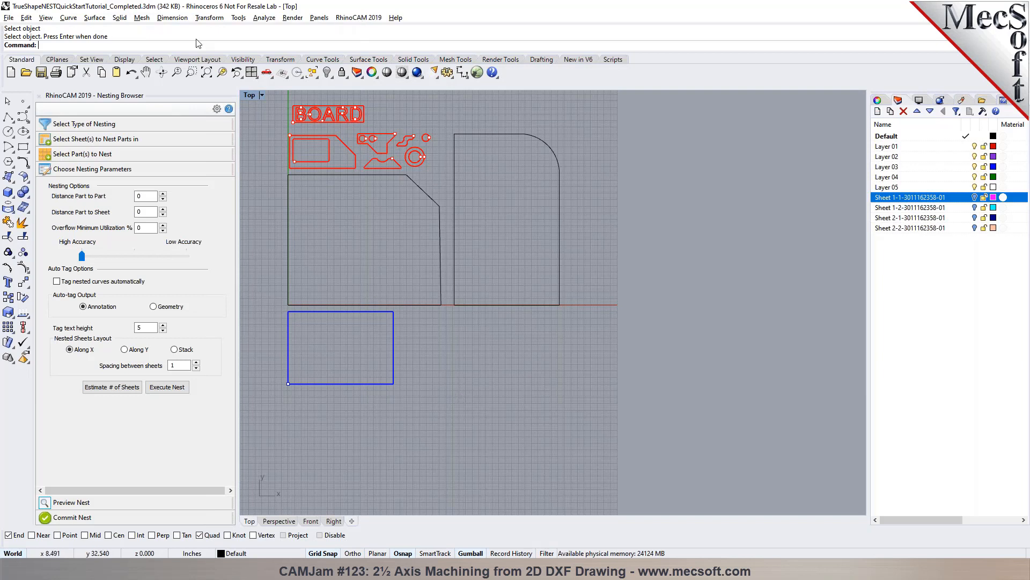
- Switch to the Mill machining browser and open the recent file RhinoCAM TEST 001.3dm, saving the changes to the nesting file
left_click(352, 19)
left_click(357, 62)
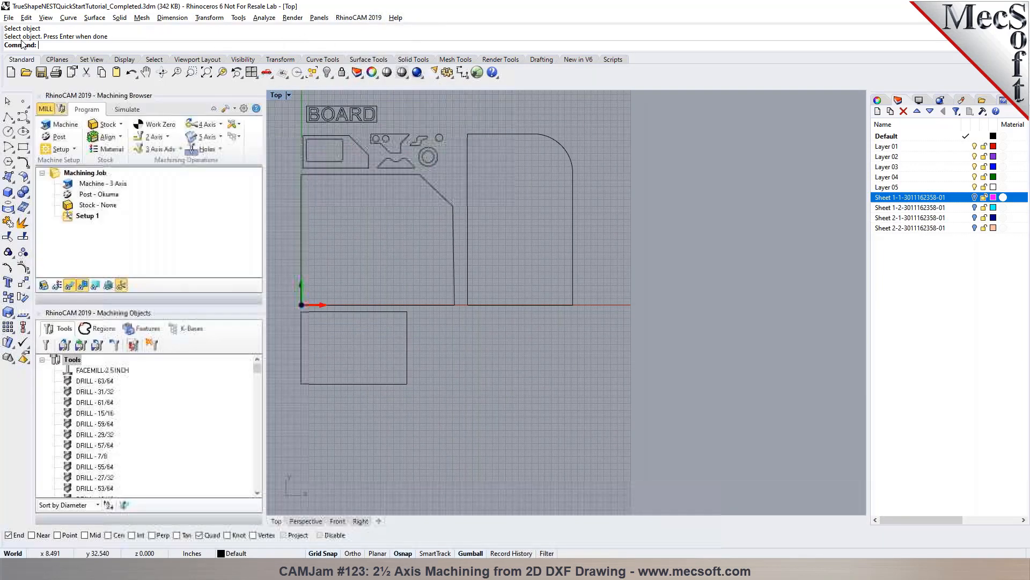
left_click(11, 19)
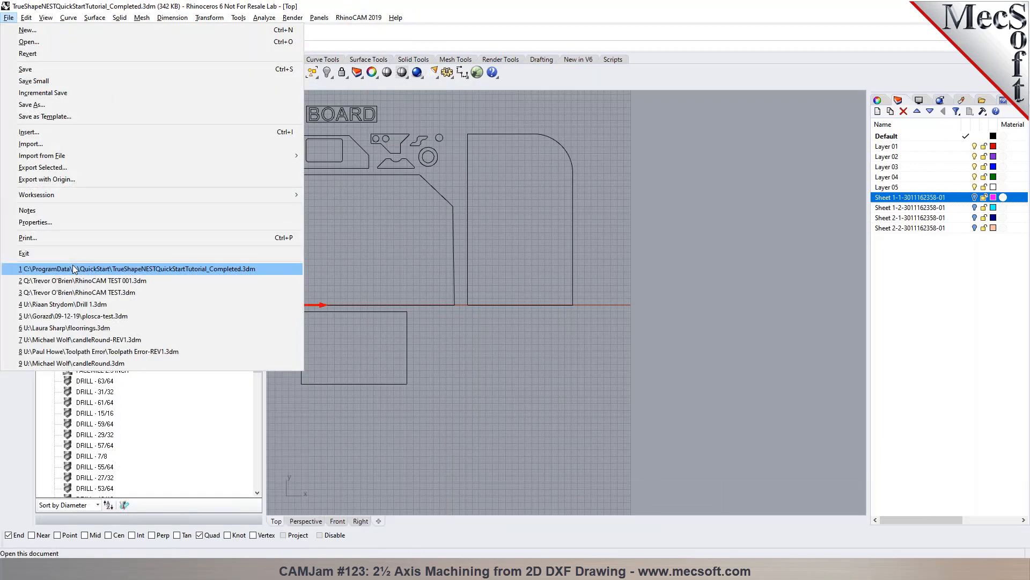
left_click(75, 281)
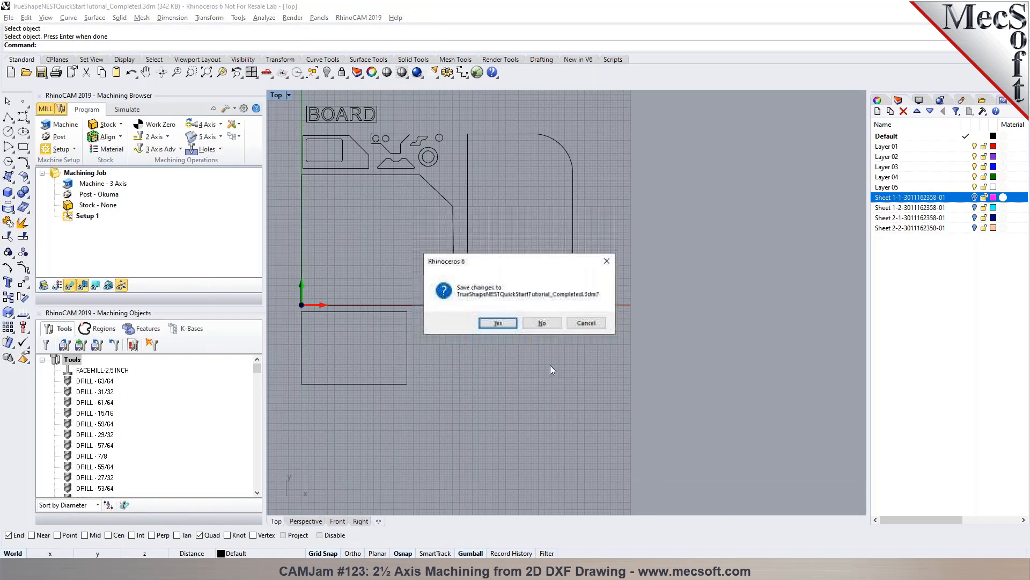
left_click(494, 322)
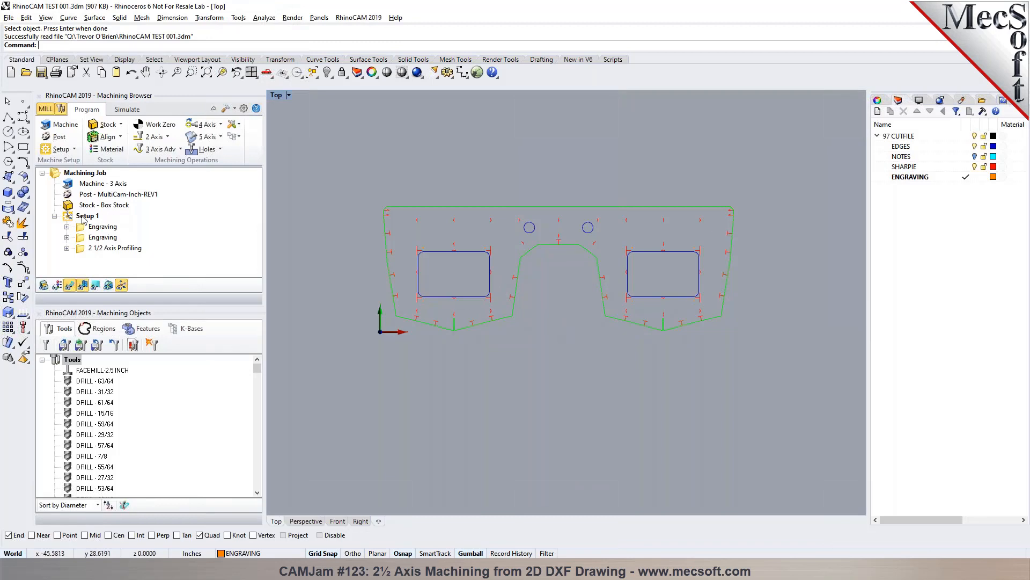
- Post Setup 1 with the MultiCam-Inch-REV1 post as RhinoCAM TEST 001_Setup 1.cnc and inspect the first rapid move in the G-code
left_click(84, 216)
right_click(83, 219)
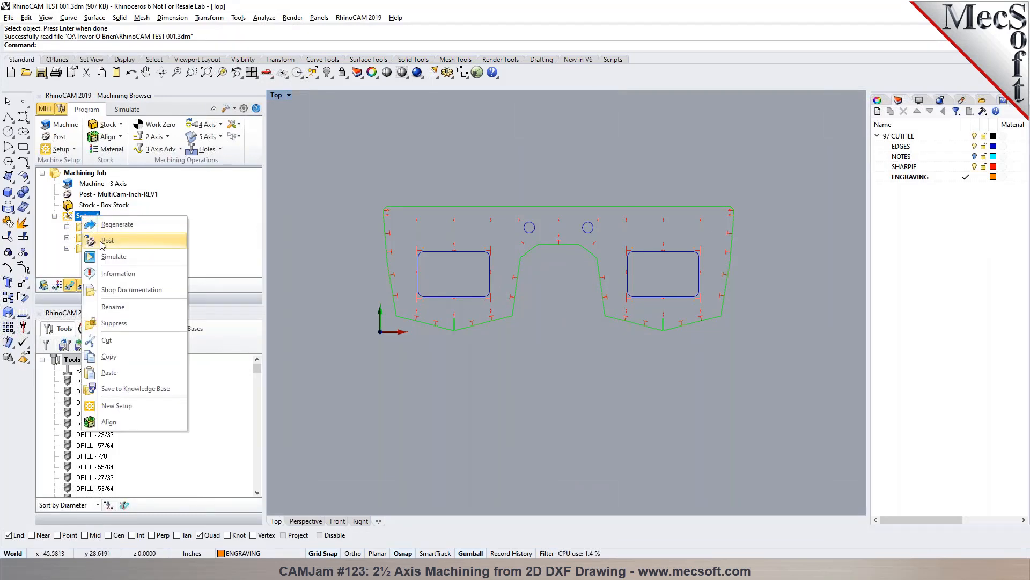
left_click(107, 241)
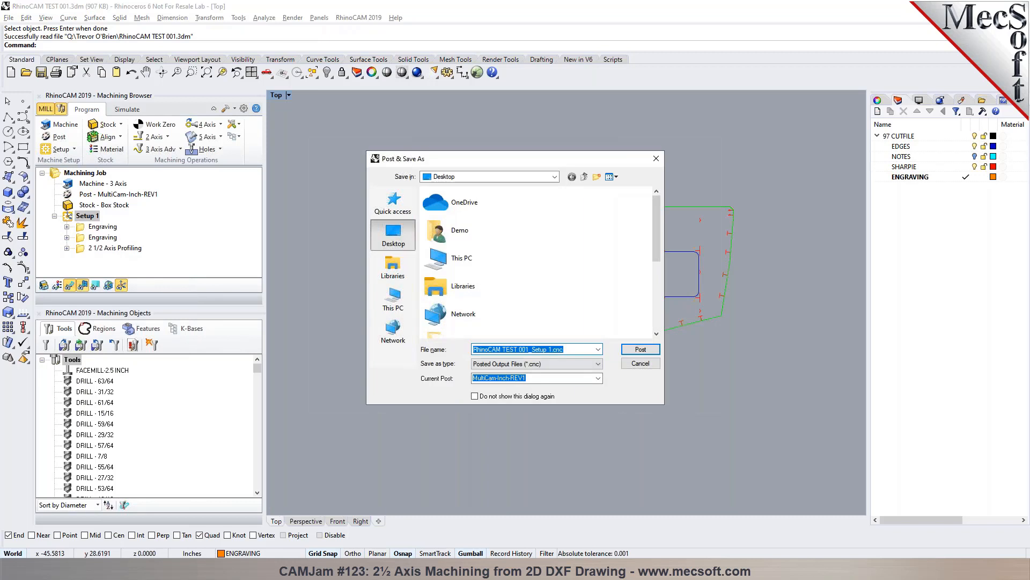
left_click(639, 350)
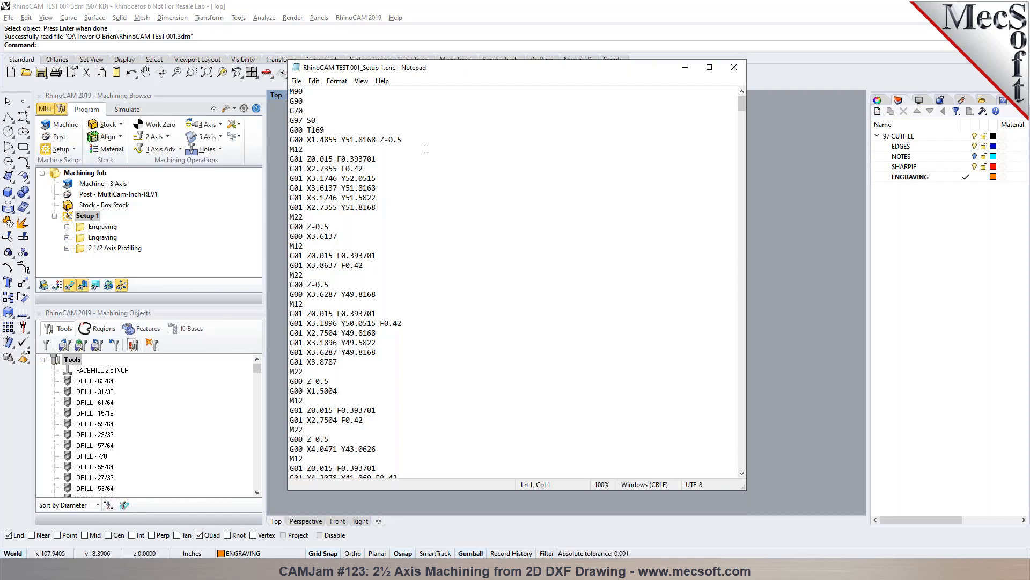
left_click(418, 144)
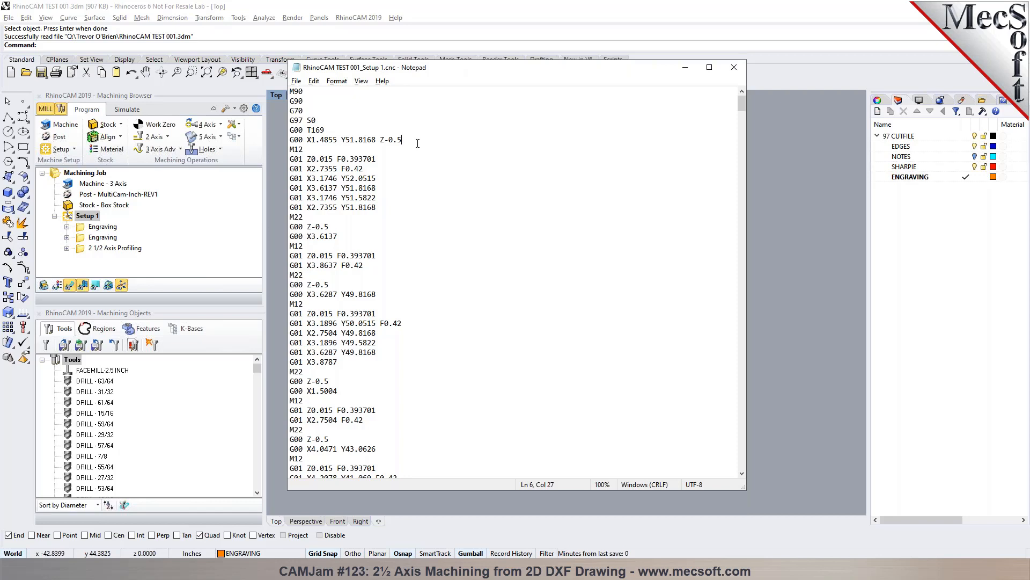